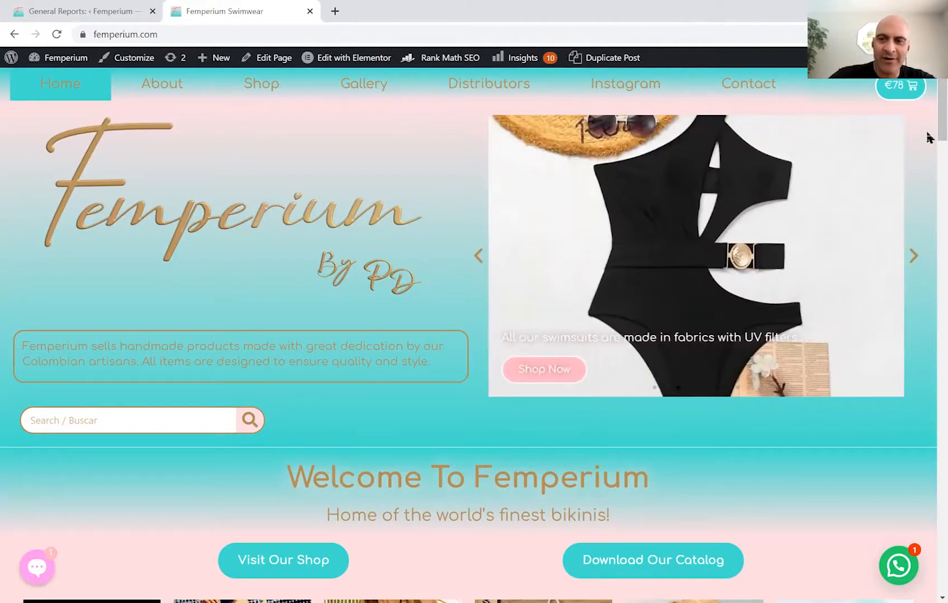
Step the homepage slider back two slides and scroll through the homepage.
click(476, 257)
click(476, 257)
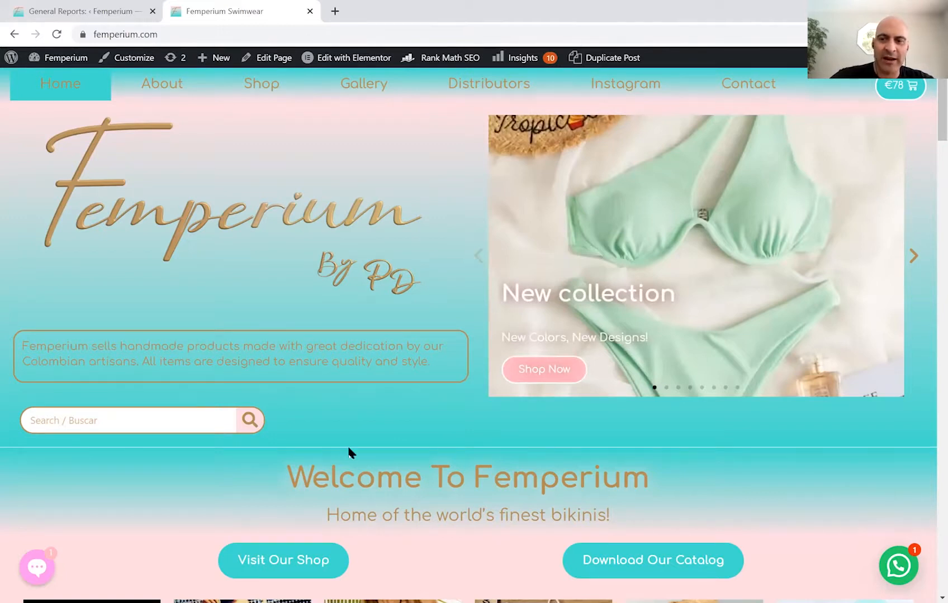
scroll(349, 453, down, 3)
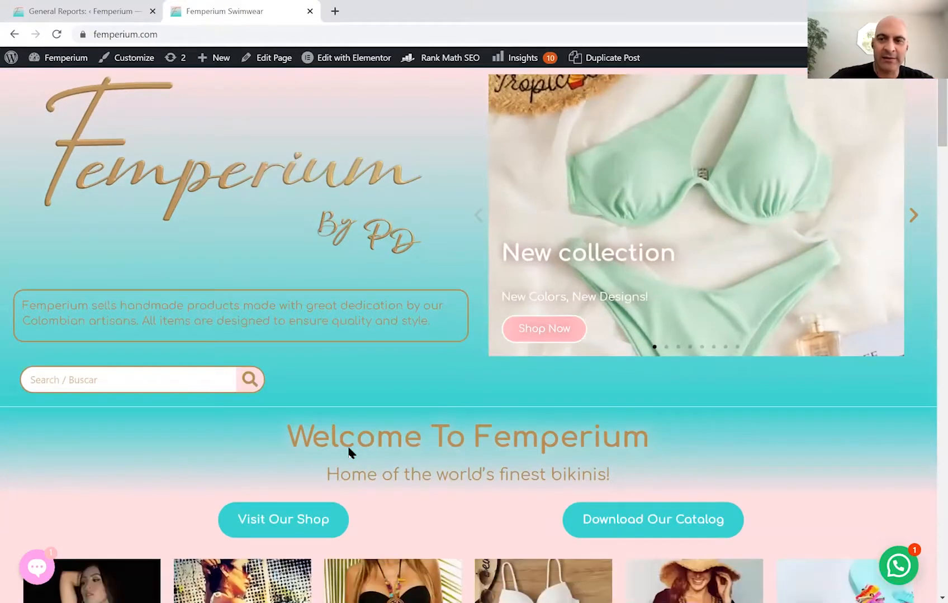
scroll(349, 452, down, 1)
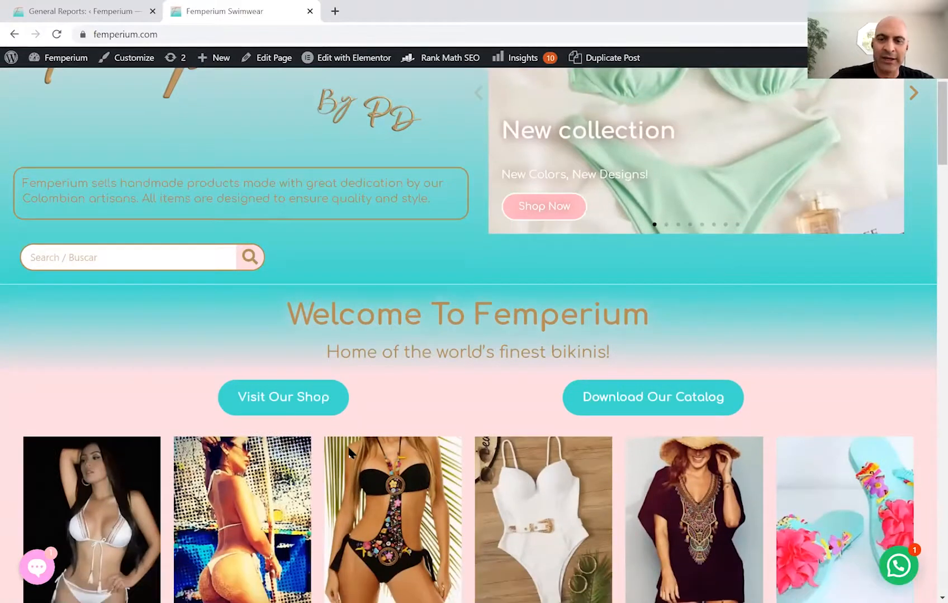
scroll(349, 451, down, 1)
scroll(349, 452, down, 3)
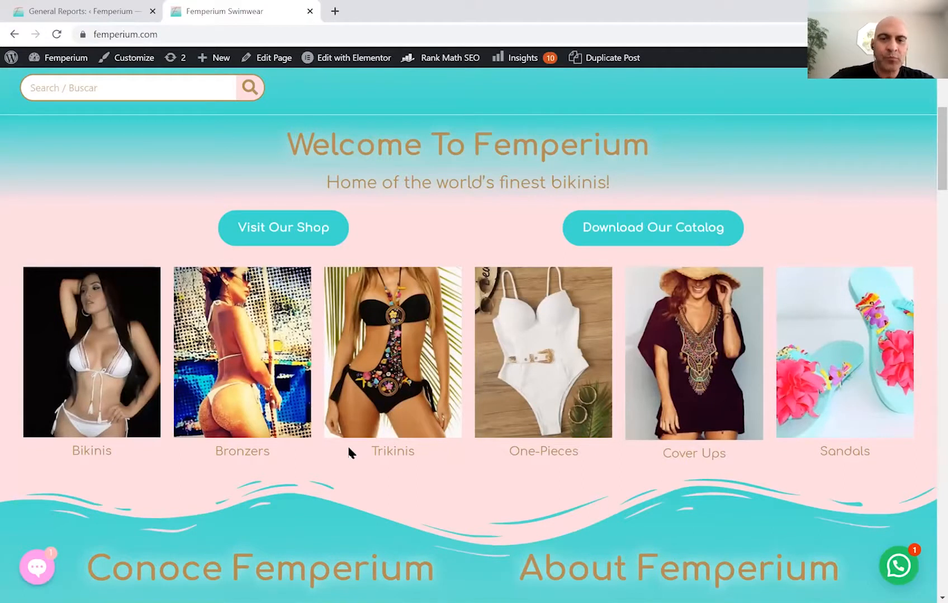
scroll(348, 452, down, 3)
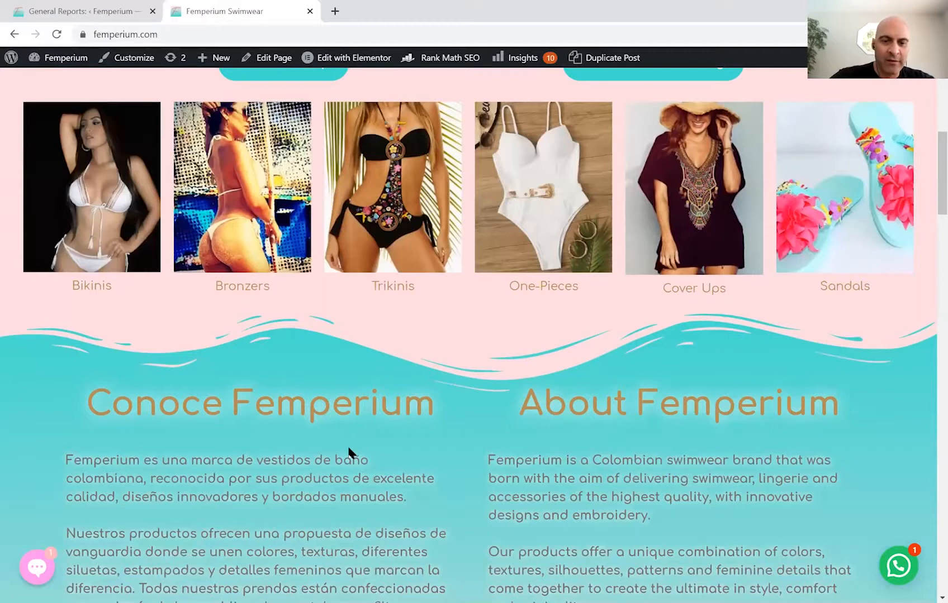
scroll(347, 444, down, 2)
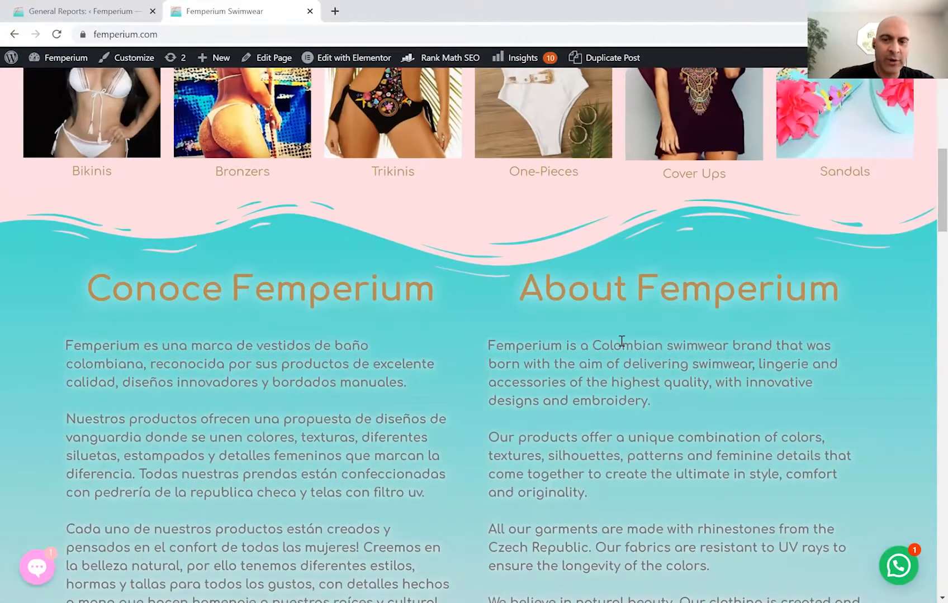
scroll(621, 341, up, 10)
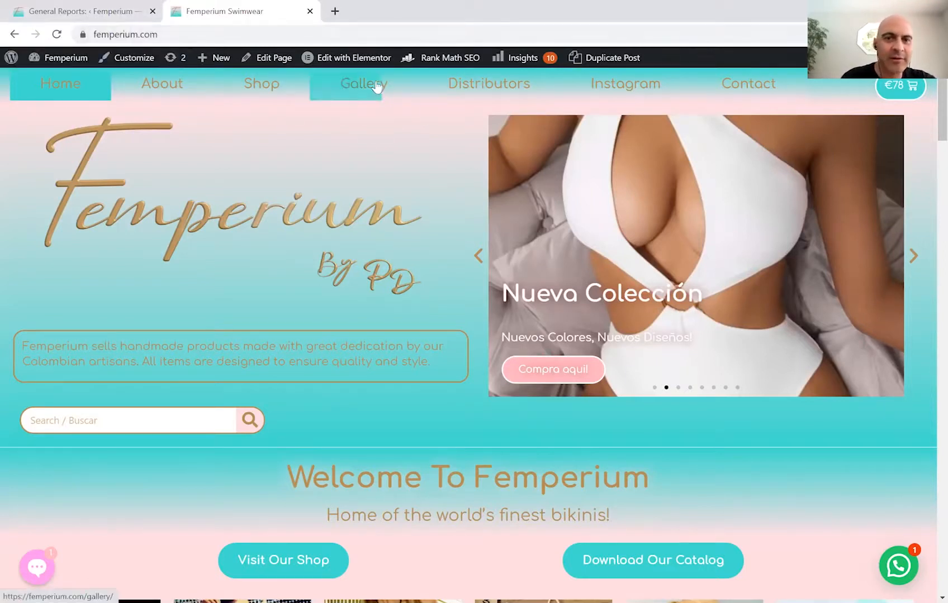
mouse_move(358, 64)
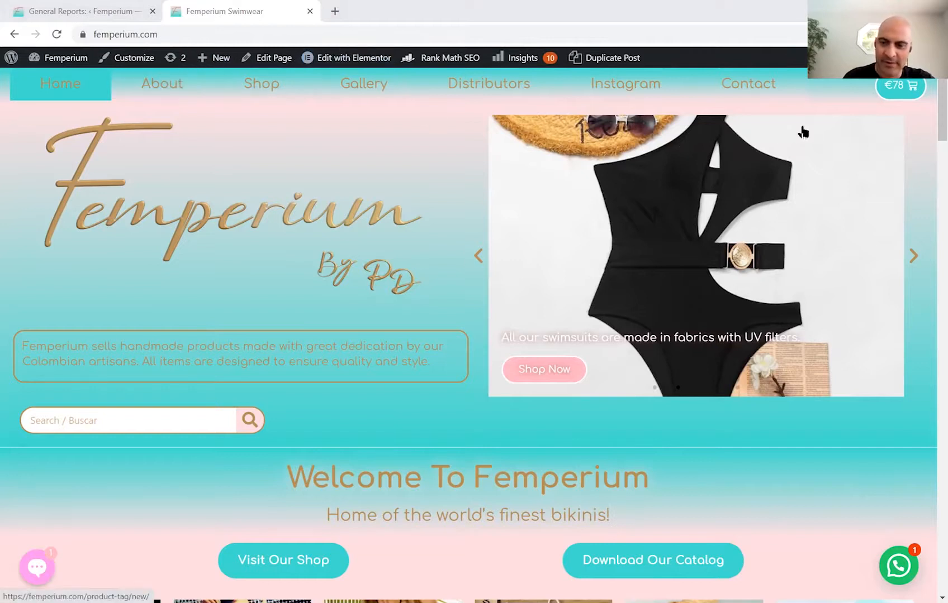
mouse_move(410, 98)
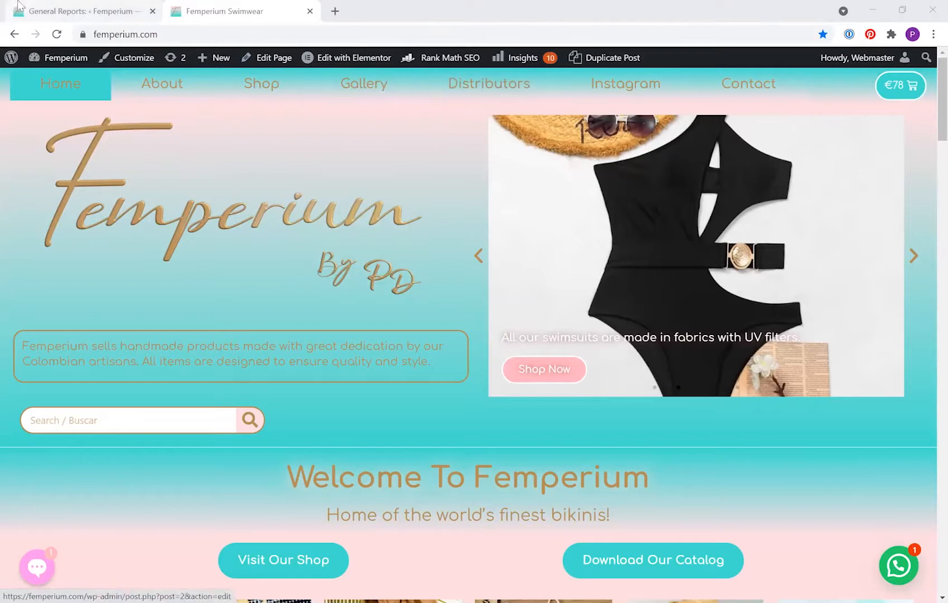
Switch to the analytics reports, then go to Todas las páginas and start a new page.
click(62, 9)
mouse_move(187, 272)
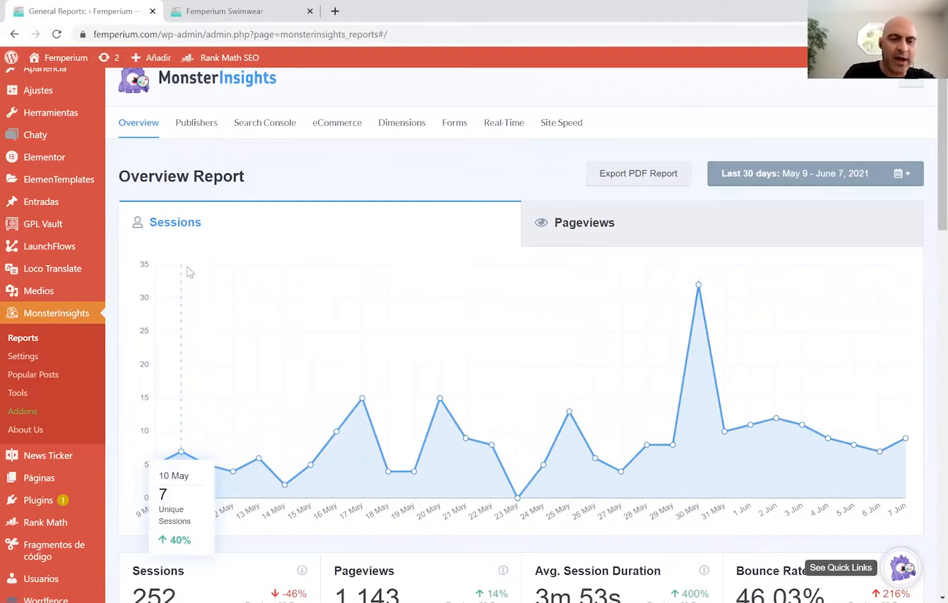
scroll(186, 272, up, 1)
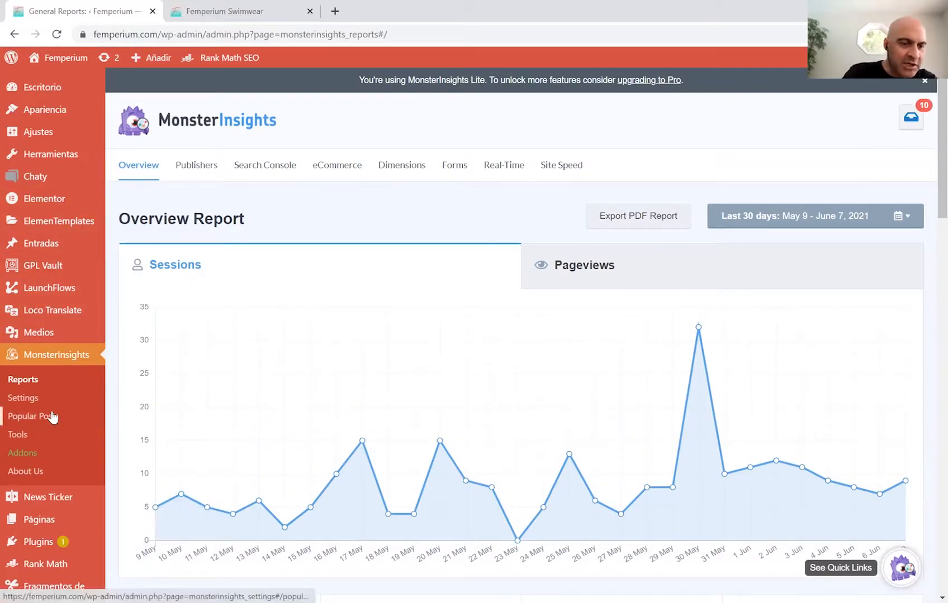
scroll(52, 417, down, 3)
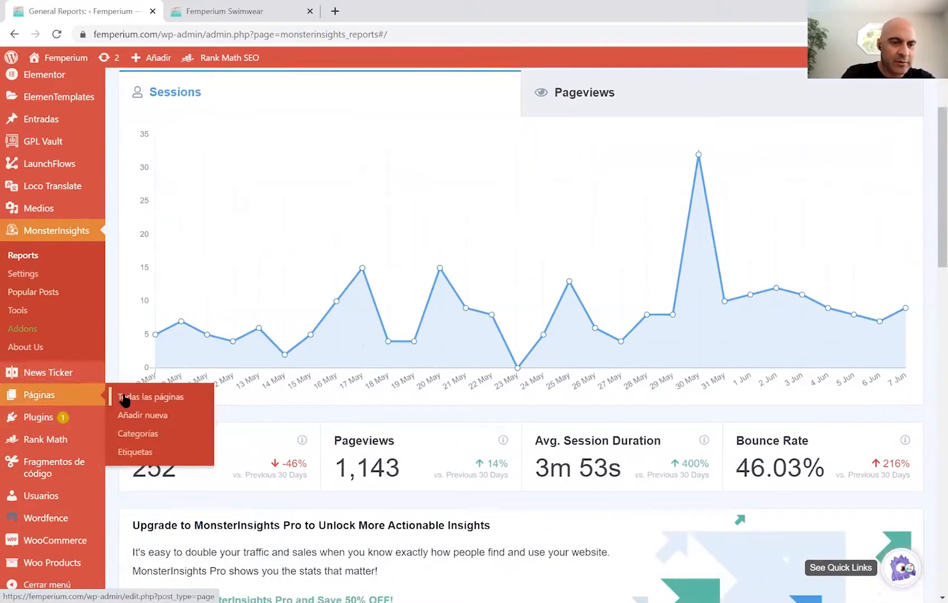
click(124, 398)
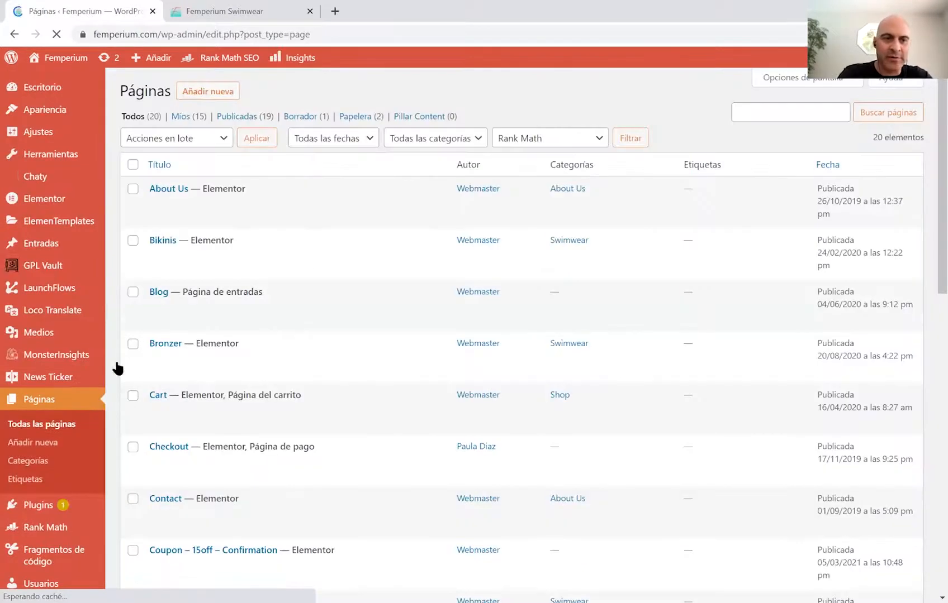
click(208, 93)
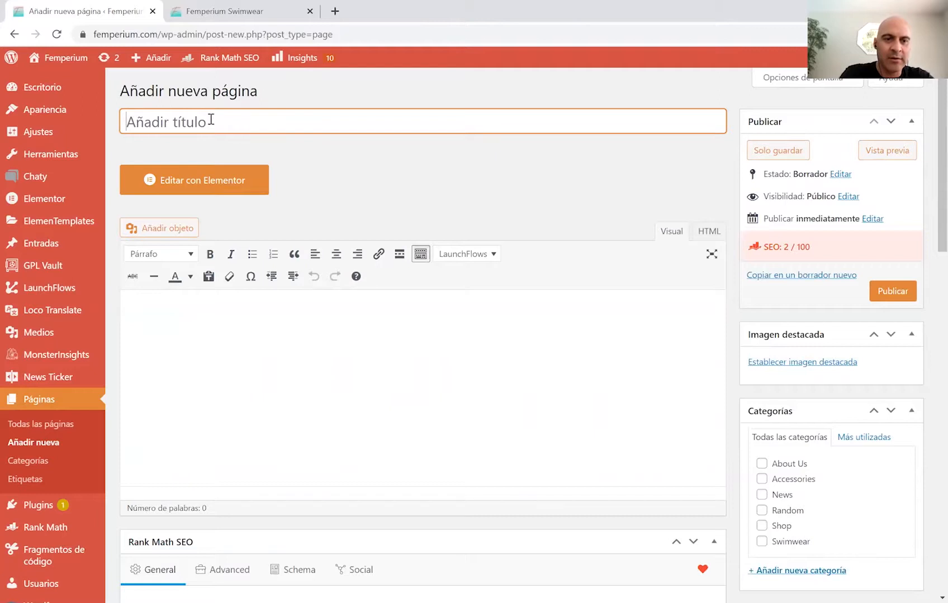
Title the new page 'Made in Colombia' and bring up the featured-image picker.
text(Made in Colombia)
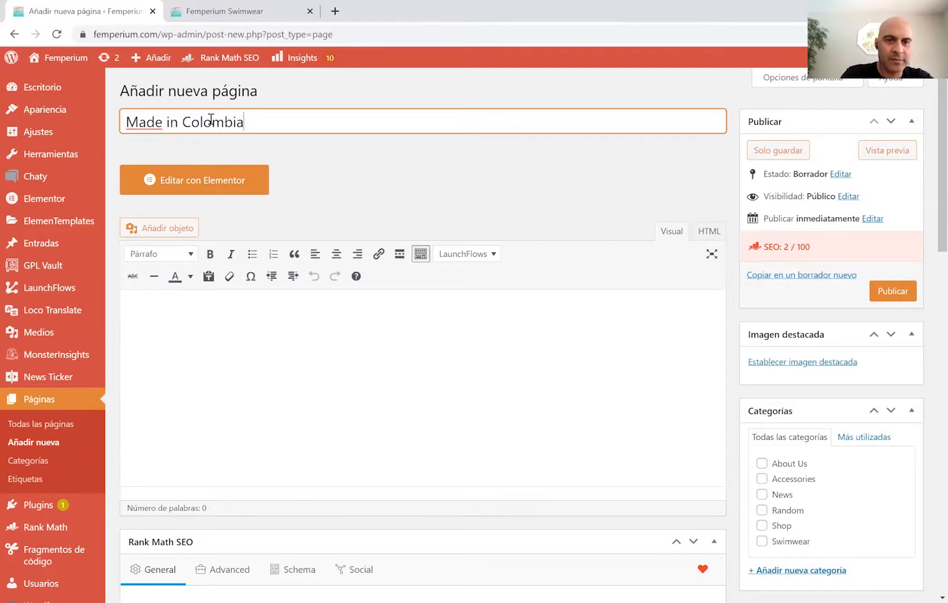
click(198, 319)
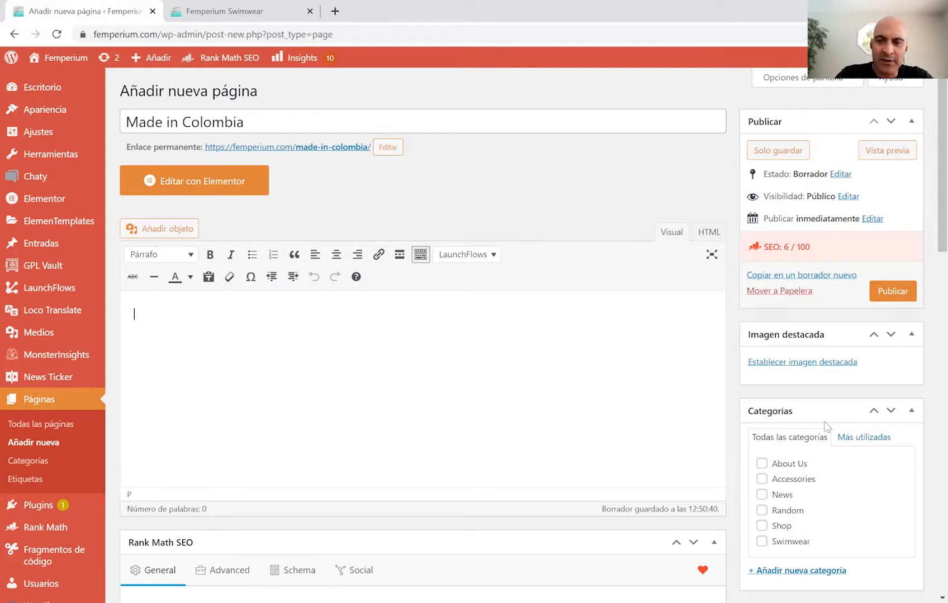
click(827, 362)
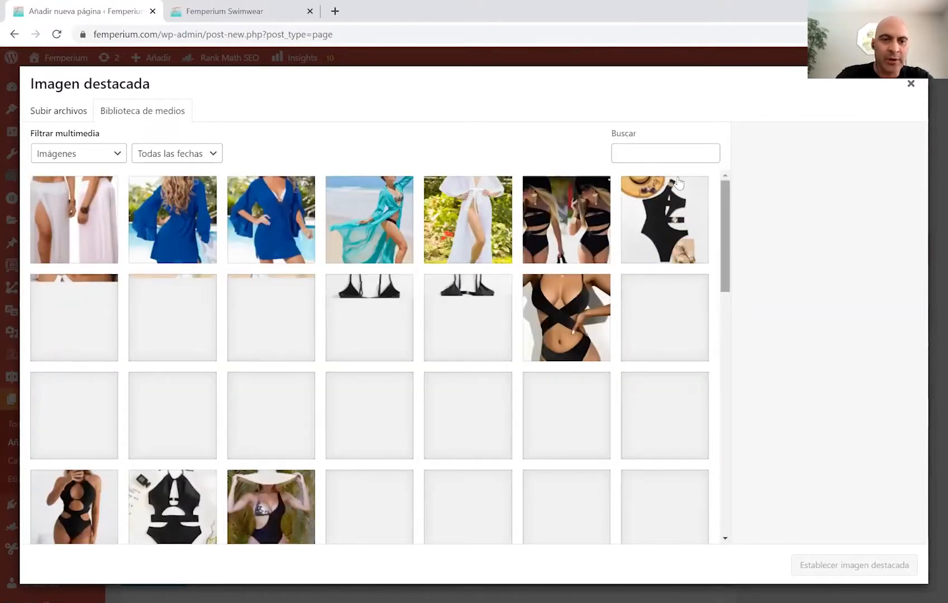
Search the media library for 'bikini' and pick a patterned bikini photo as featured image.
click(669, 154)
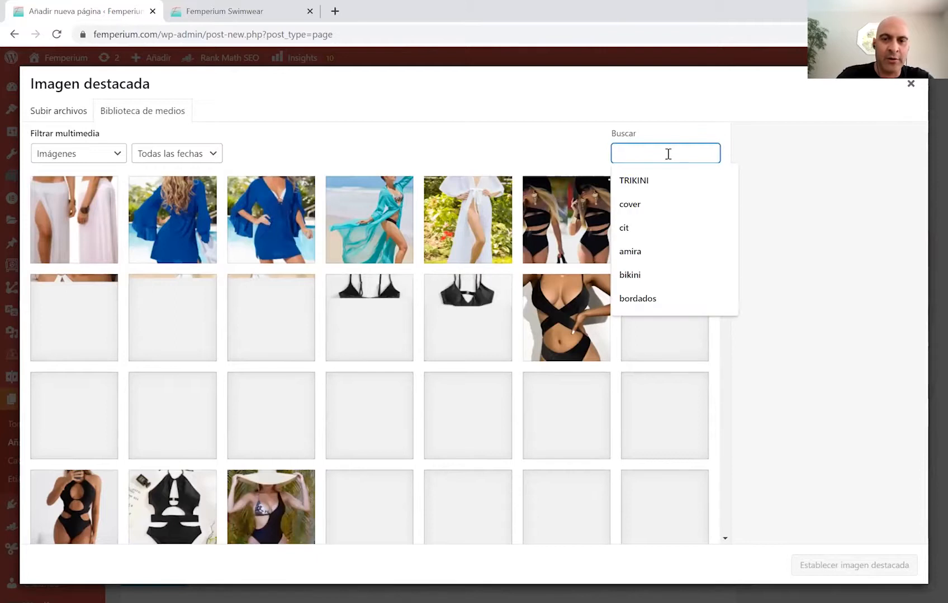
click(665, 279)
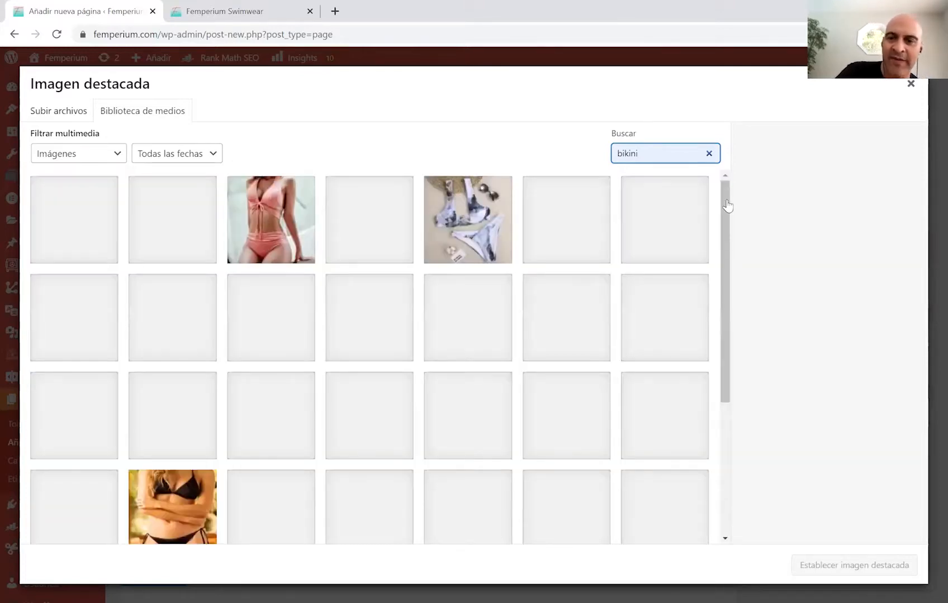
click(728, 206)
scroll(727, 206, down, 3)
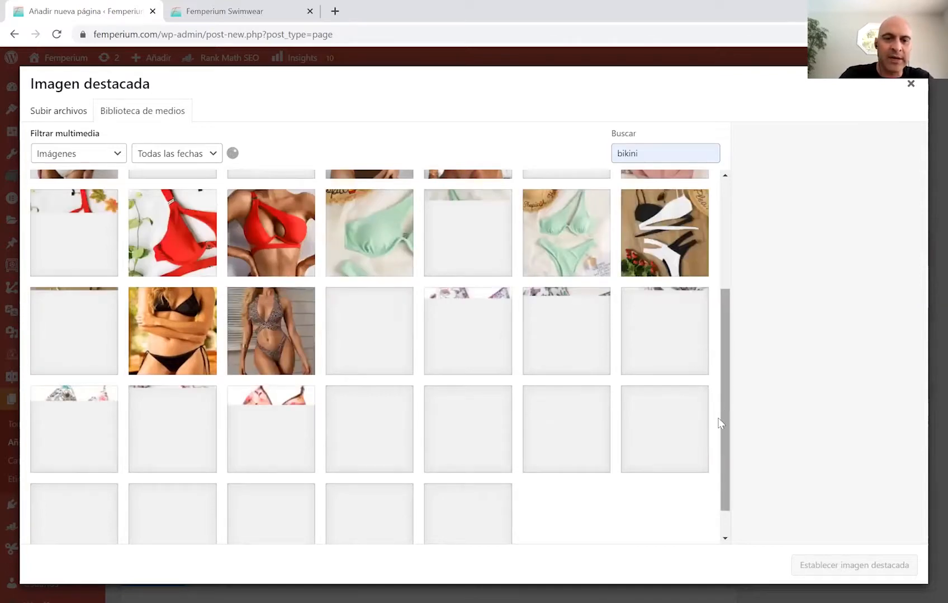
scroll(719, 423, down, 1)
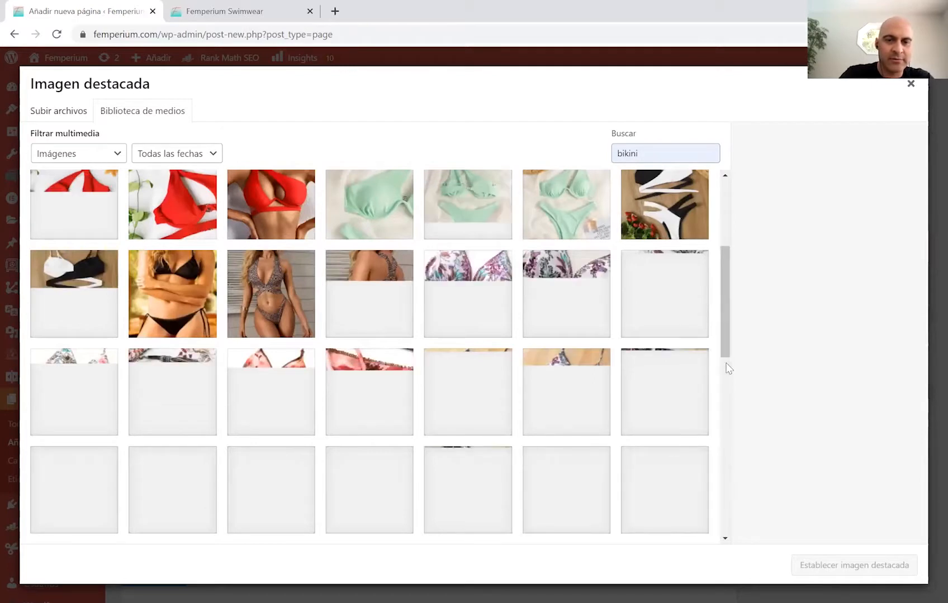
scroll(727, 368, down, 5)
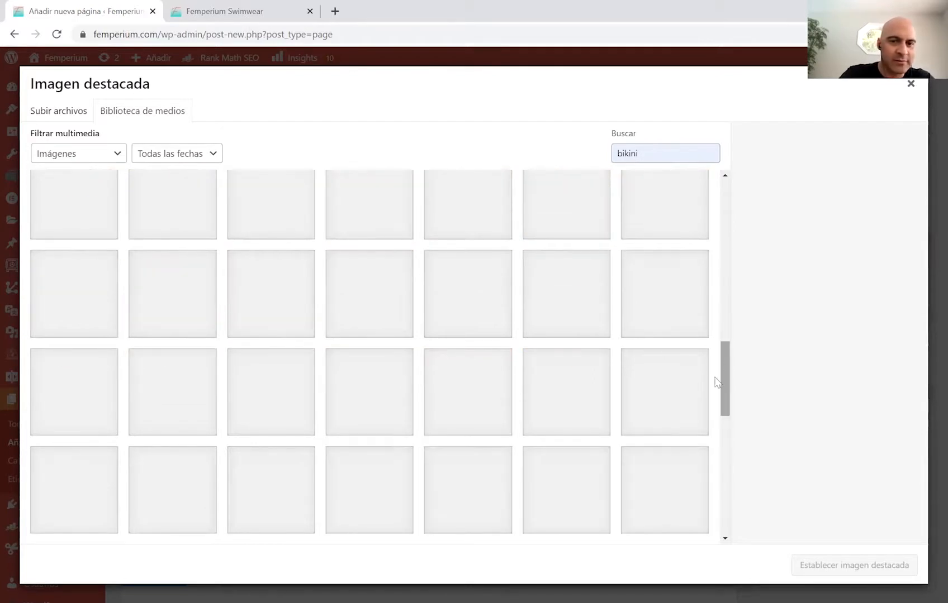
drag(729, 371, 736, 348)
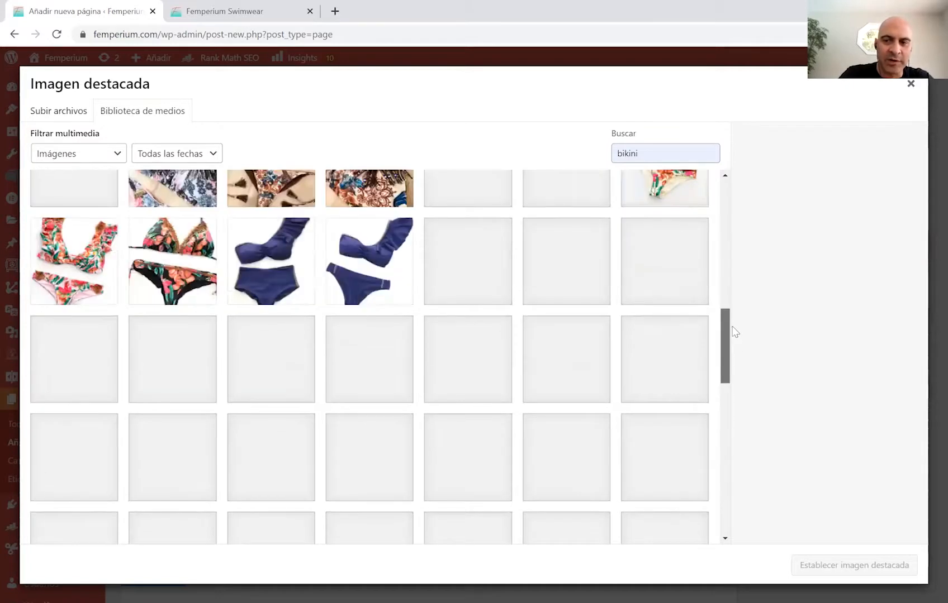
scroll(305, 246, up, 1)
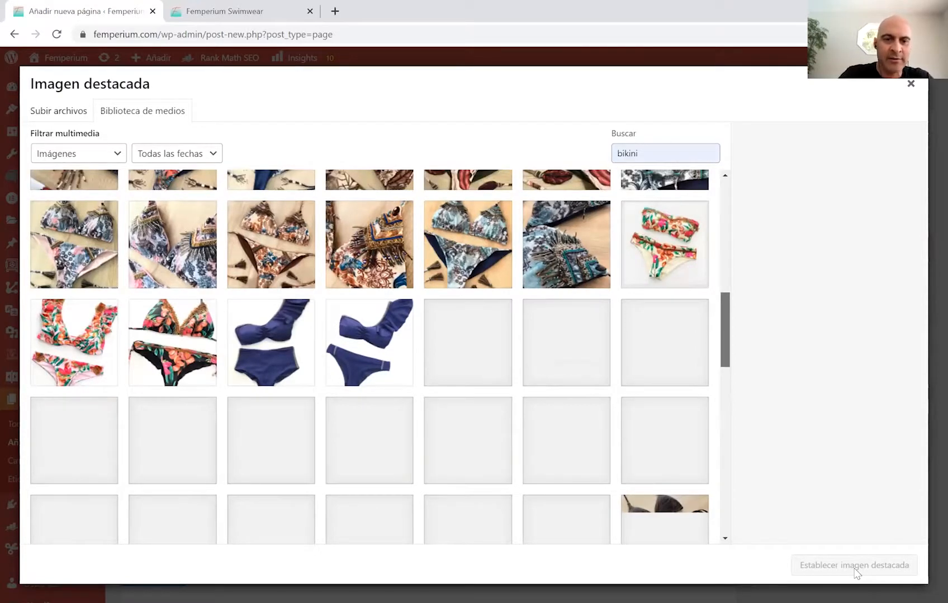
key(Escape)
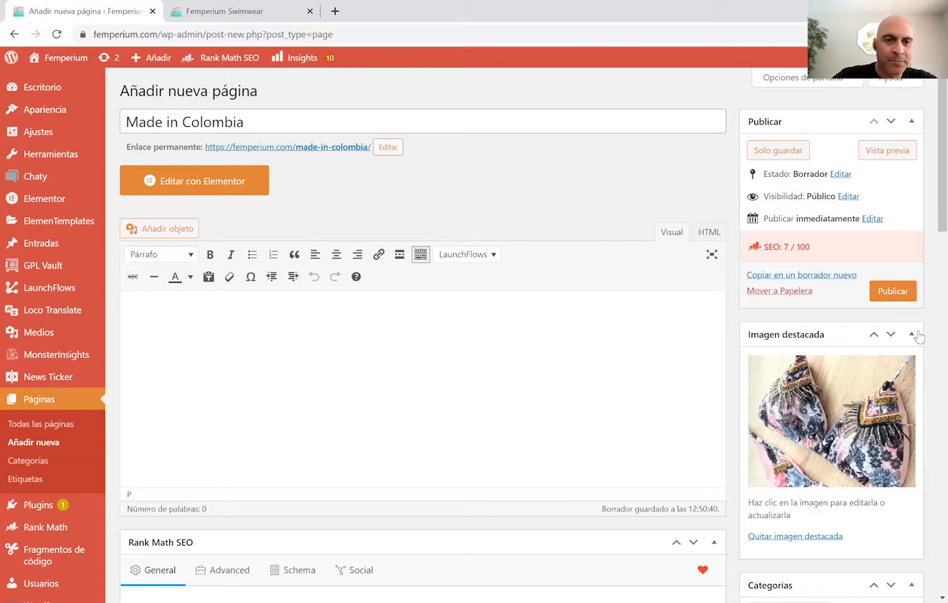
scroll(925, 168, down, 2)
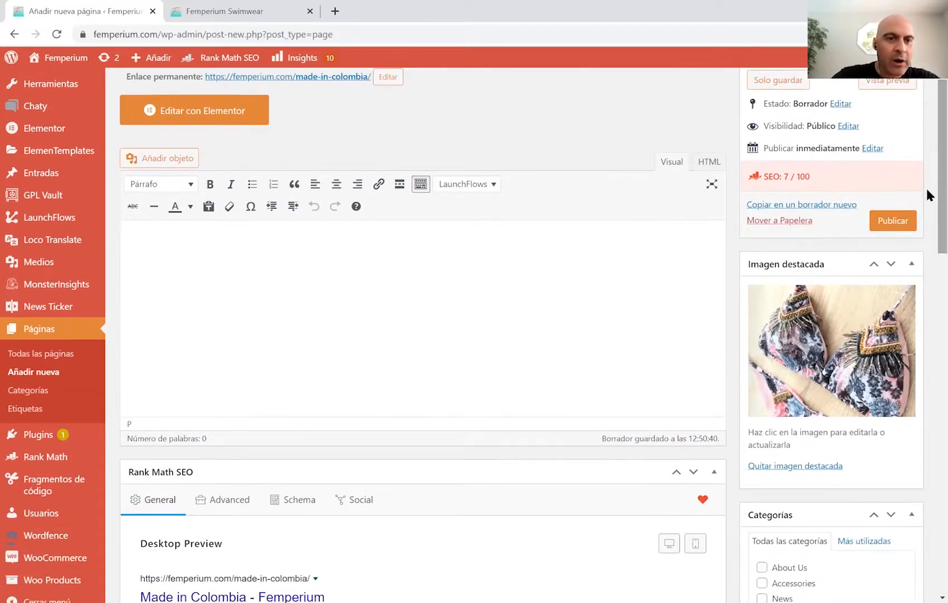
scroll(924, 186, up, 2)
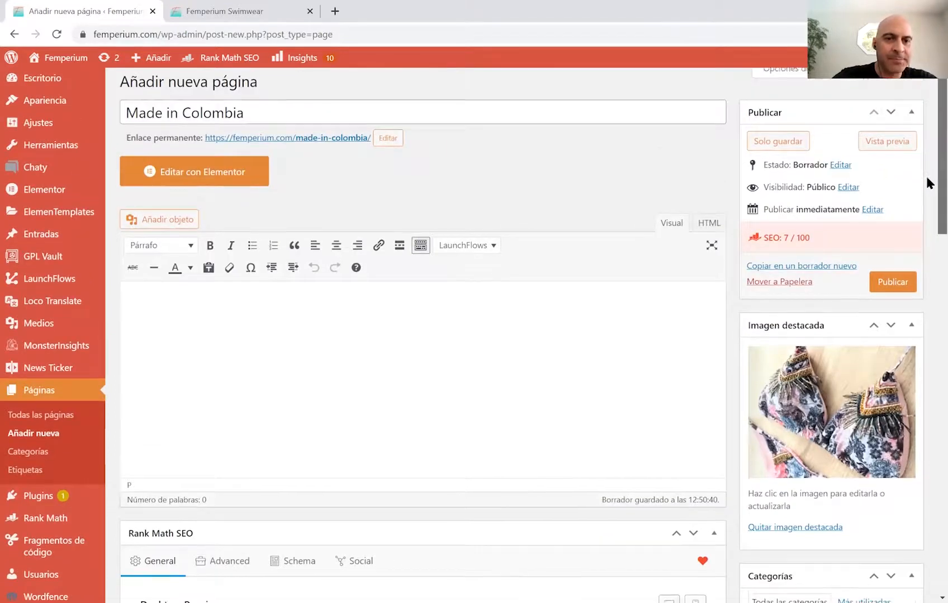
scroll(925, 174, down, 2)
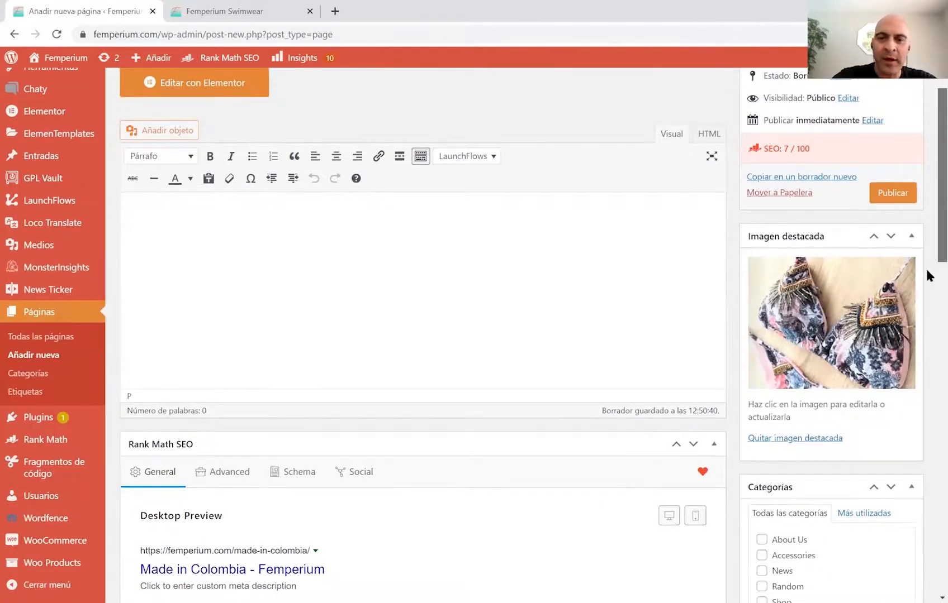
scroll(925, 274, down, 4)
scroll(925, 288, down, 2)
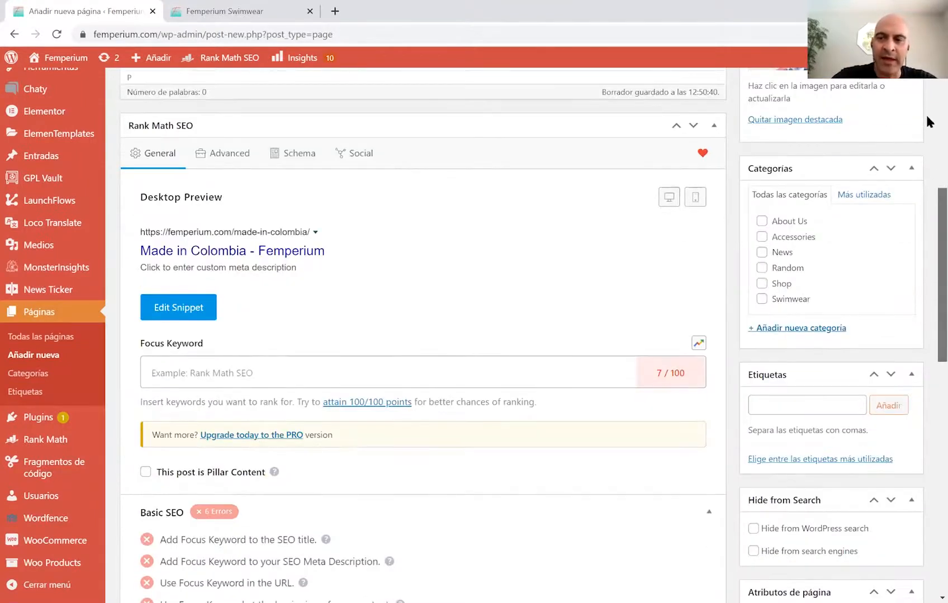
scroll(925, 113, up, 2)
scroll(281, 212, up, 5)
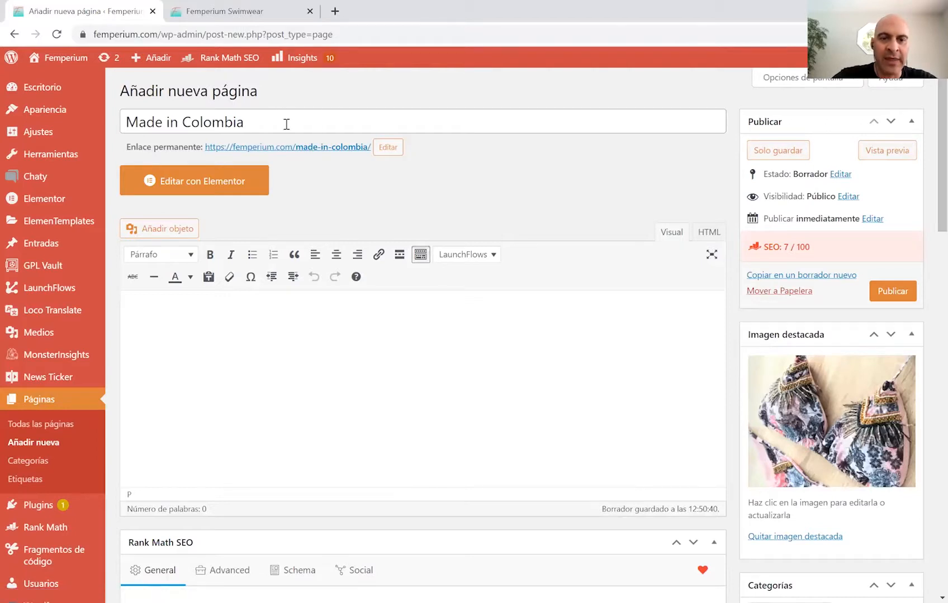
click(322, 112)
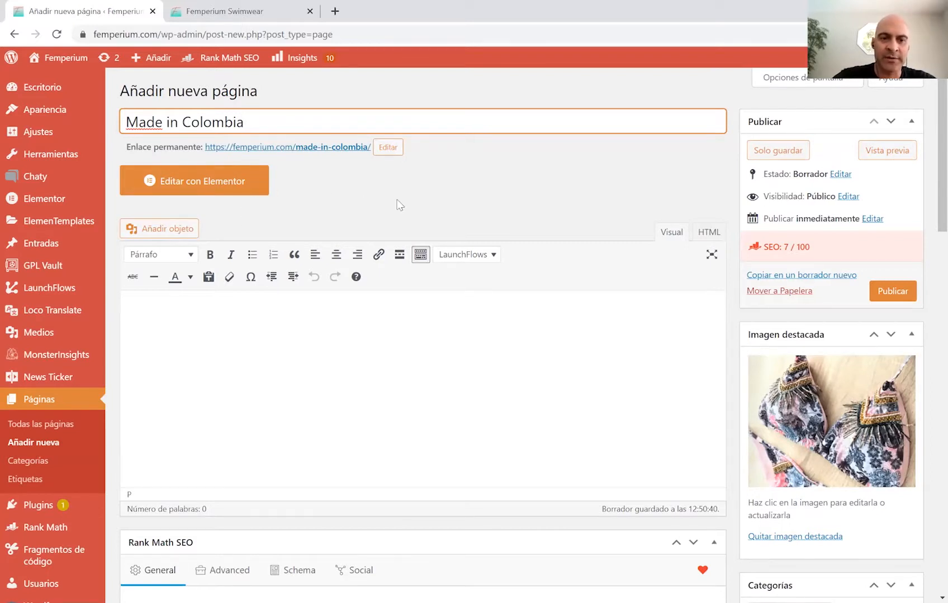
Confirm the made-in-colombia permalink and open the Rank Math Edit Snippet panel.
click(388, 148)
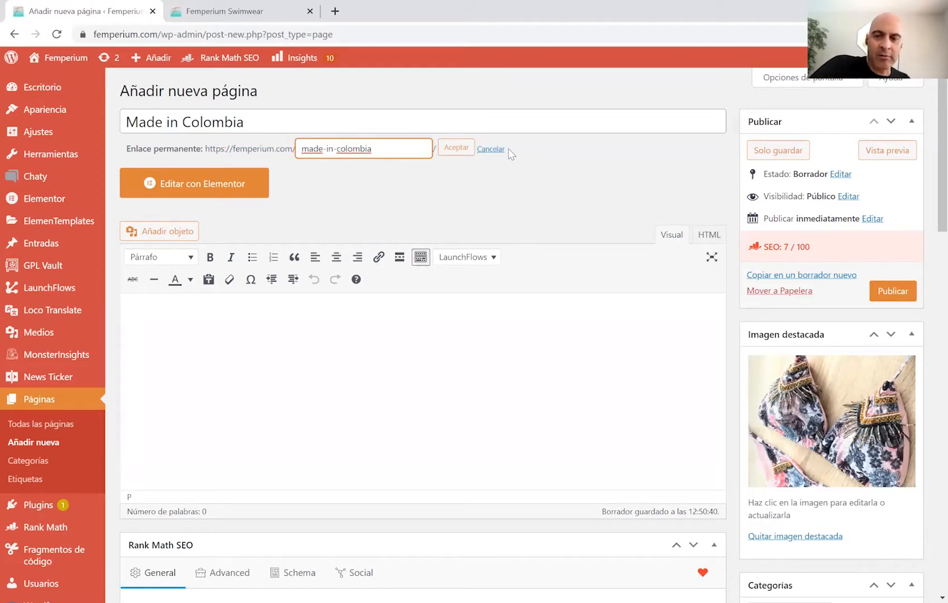
click(451, 147)
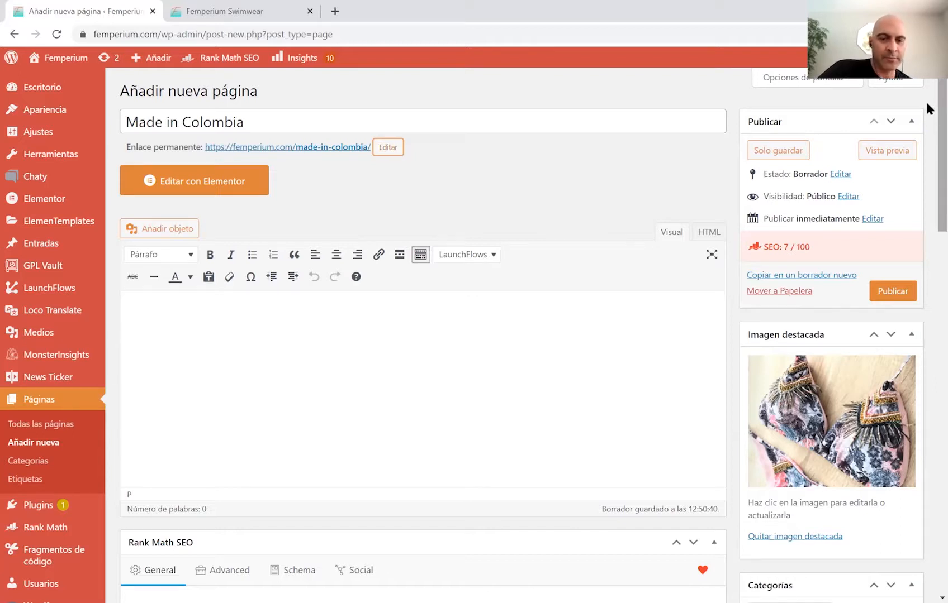
scroll(927, 108, down, 6)
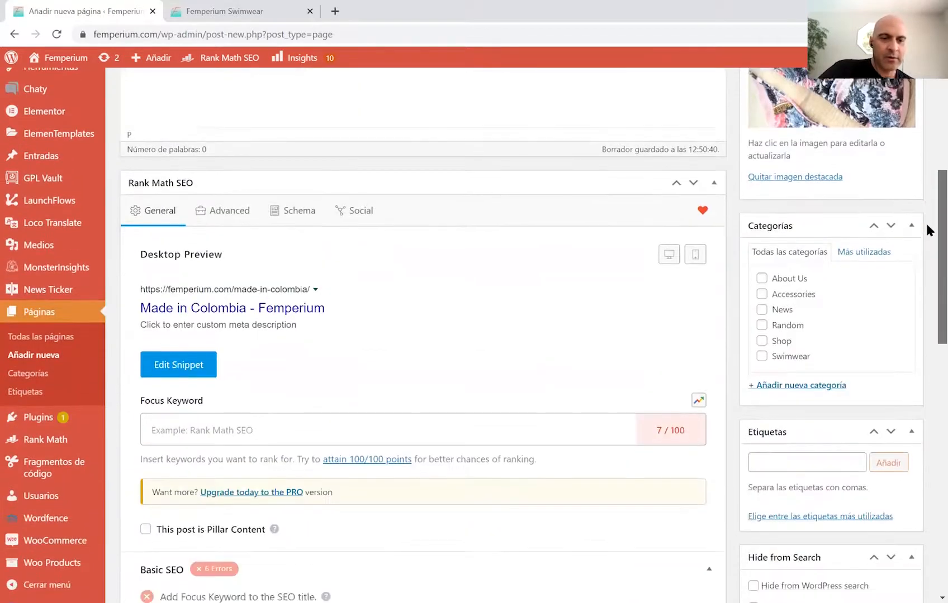
scroll(927, 230, down, 2)
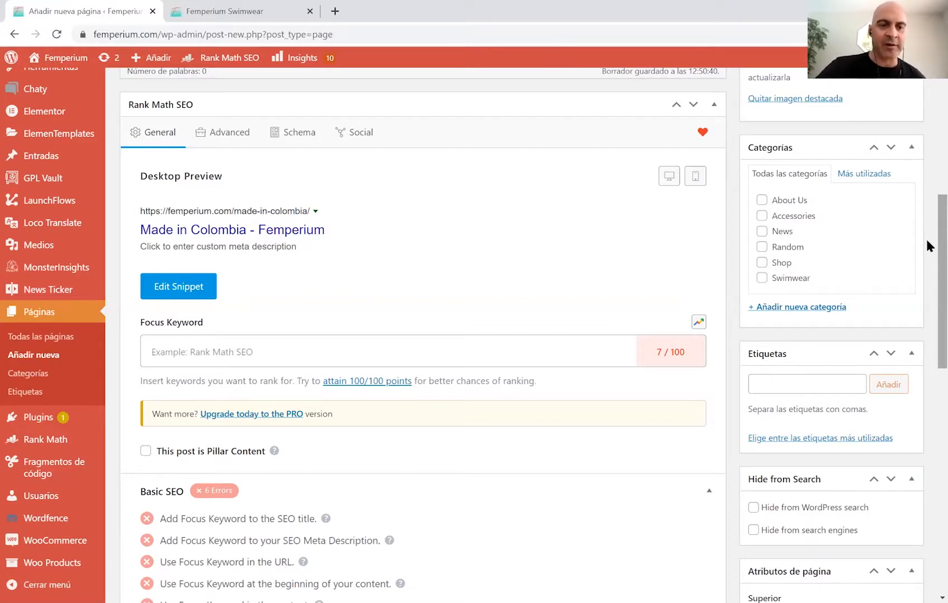
click(204, 295)
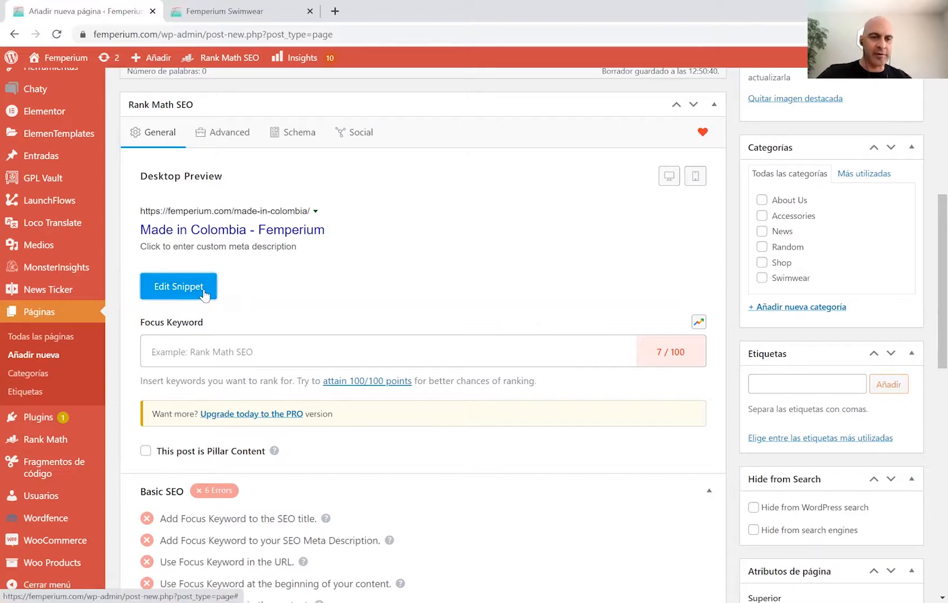
drag(925, 208, 924, 251)
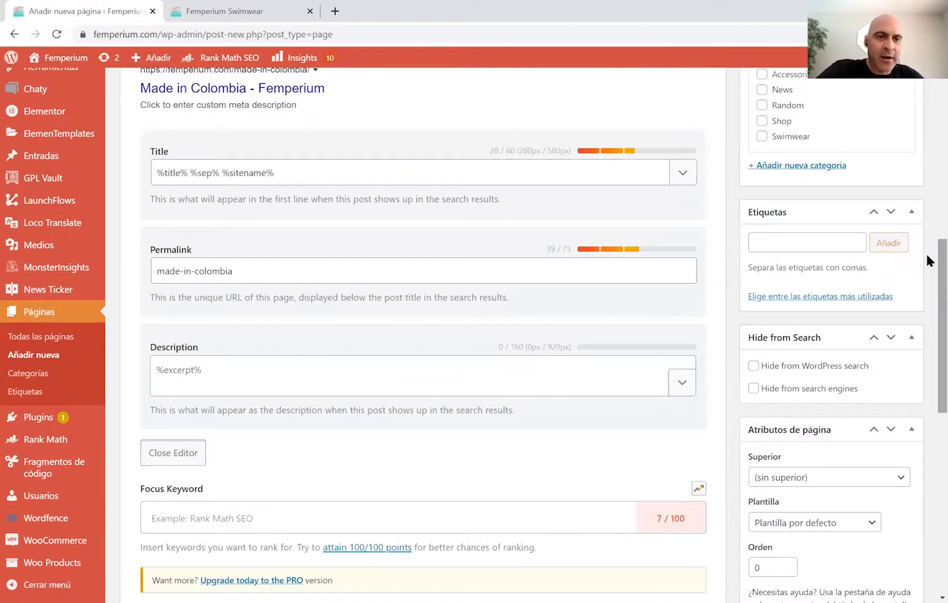
drag(298, 175, 127, 171)
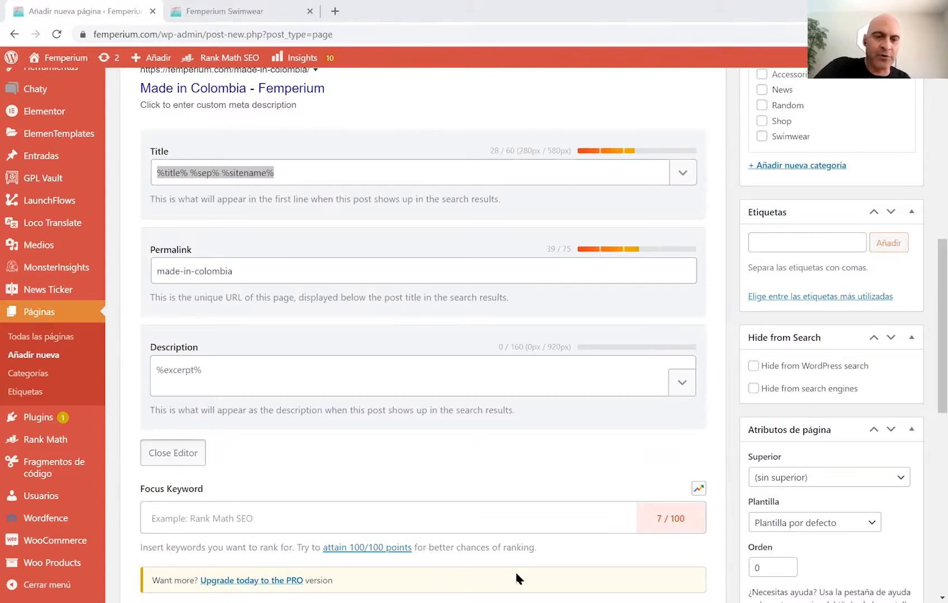
Replace the Rank Math SEO title with 'Why Colombian Swimwear Is The Best In The World'.
click(306, 175)
key(BackSpace)
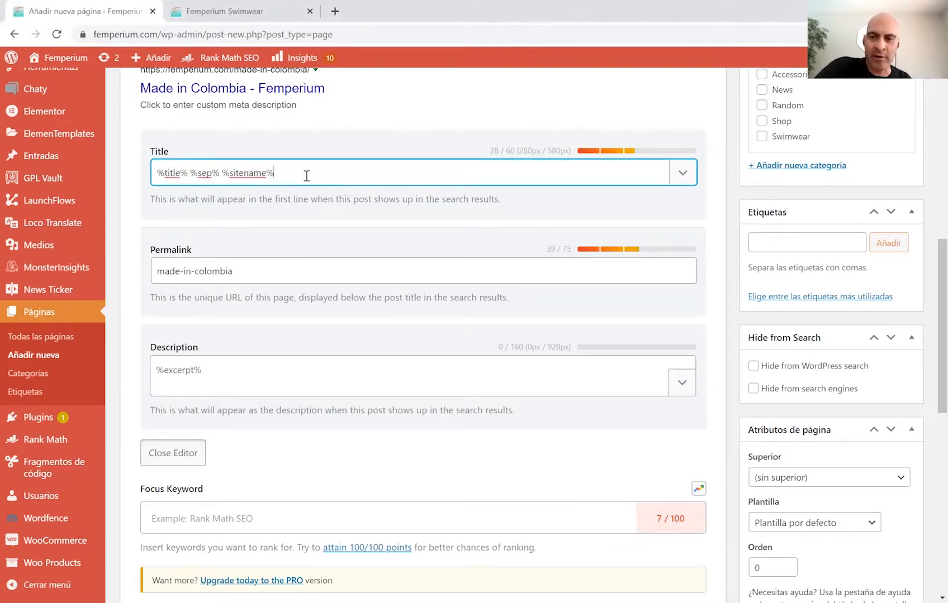
key(BackSpace)
key(BackSpace)
key(BackSpace)
key(BackSpace)
key(BackSpace)
key(BackSpace)
key(BackSpace)
key(BackSpace)
key(BackSpace)
key(BackSpace)
key(BackSpace)
key(BackSpace)
key(BackSpace)
key(BackSpace)
key(BackSpace)
key(BackSpace)
key(BackSpace)
key(BackSpace)
key(BackSpace)
key(BackSpace)
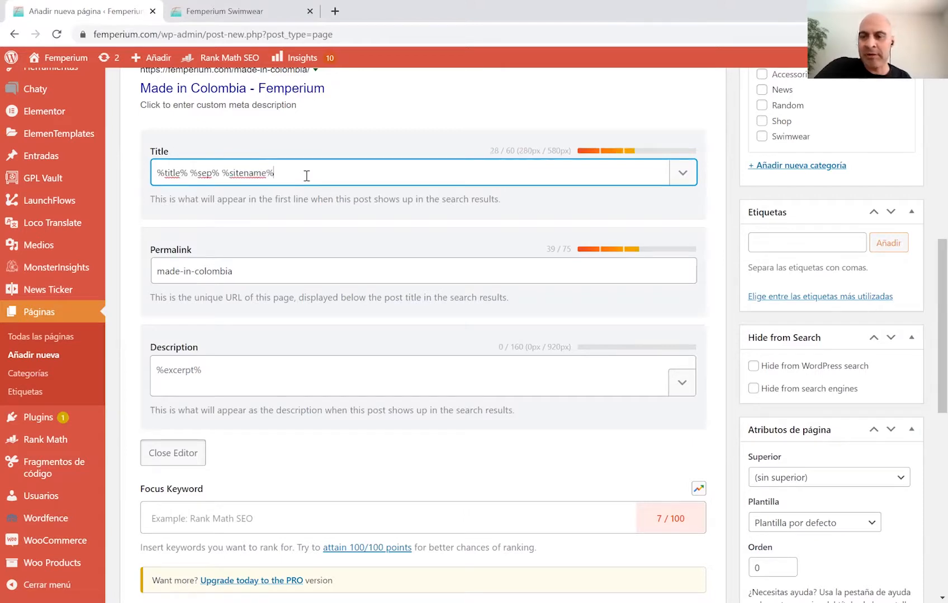
key(BackSpace)
key(BackSpace)
key(BackSpace)
key(BackSpace)
key(BackSpace)
key(BackSpace)
key(BackSpace)
key(BackSpace)
key(BackSpace)
key(BackSpace)
key(BackSpace)
key(BackSpace)
key(BackSpace)
key(BackSpace)
key(BackSpace)
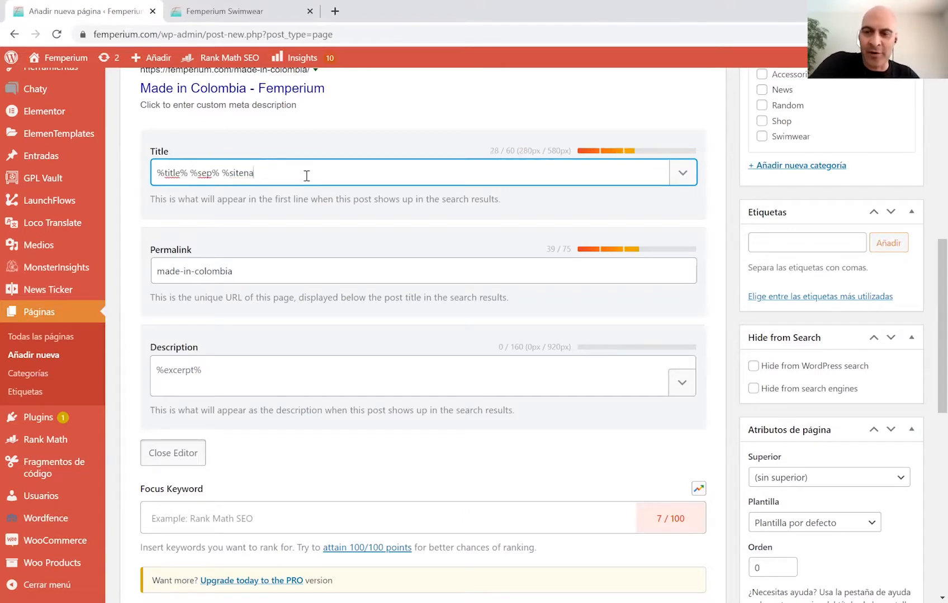
key(BackSpace)
key(BackSpace)
key(BackSpace)
key(BackSpace)
key(BackSpace)
key(BackSpace)
key(BackSpace)
key(BackSpace)
key(BackSpace)
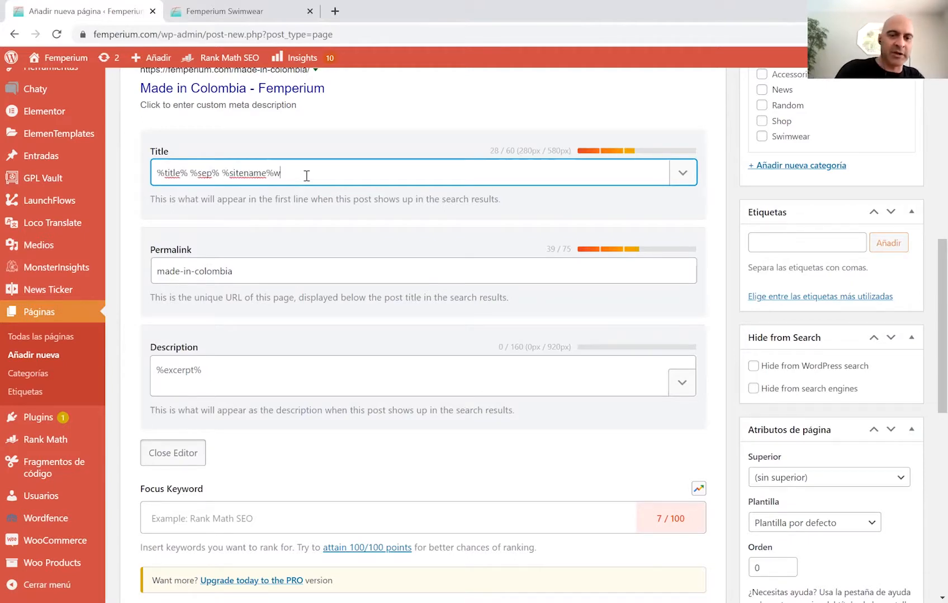
text(w)
key(BackSpace)
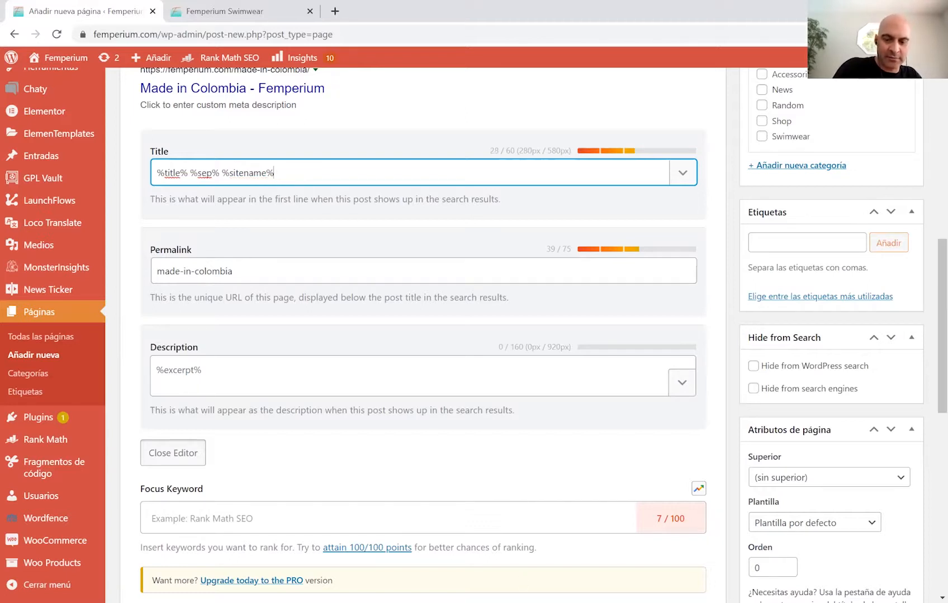
key(alt+Tab)
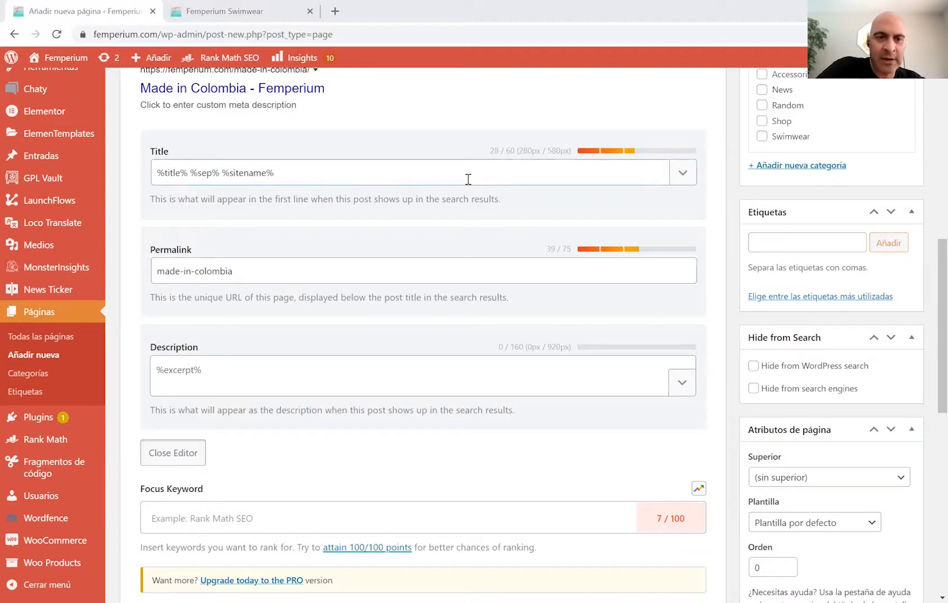
key(ctrl+a)
text(Why Colombian Swimwear Is The Best In The World)
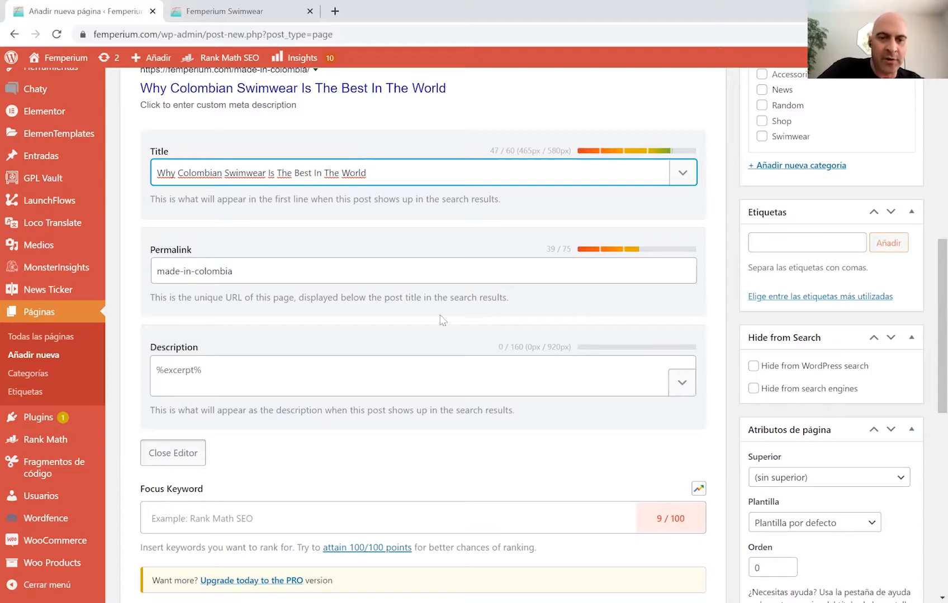
click(235, 375)
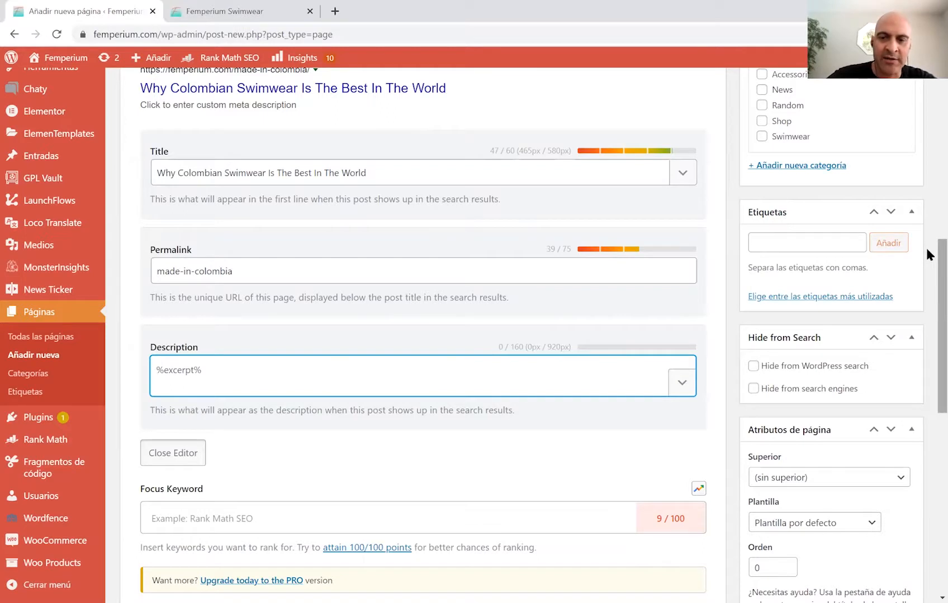
Paste the copied Colombian swimwear text into the SEO meta description.
scroll(925, 248, down, 1)
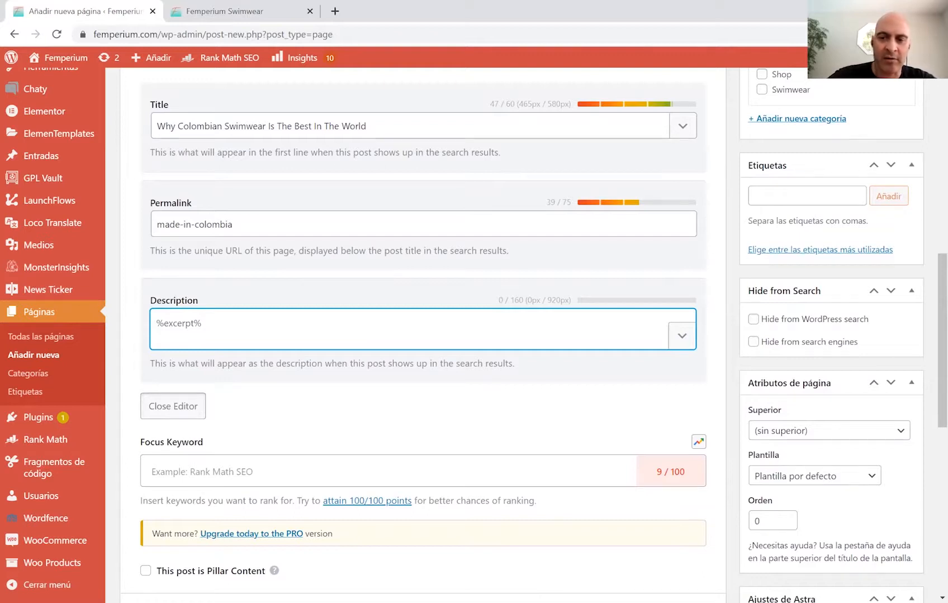
key(alt+Tab)
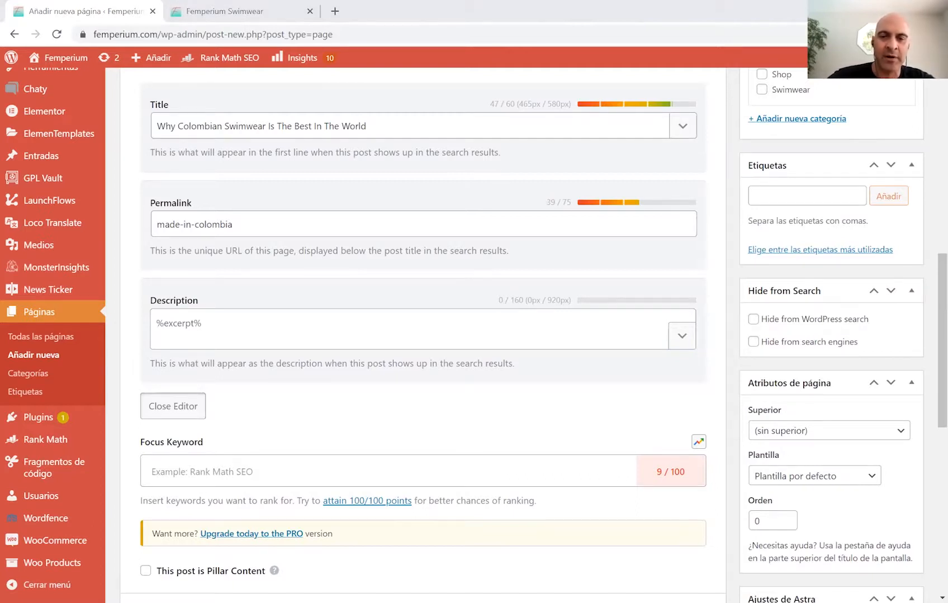
key(alt+Tab)
key(ctrl+v)
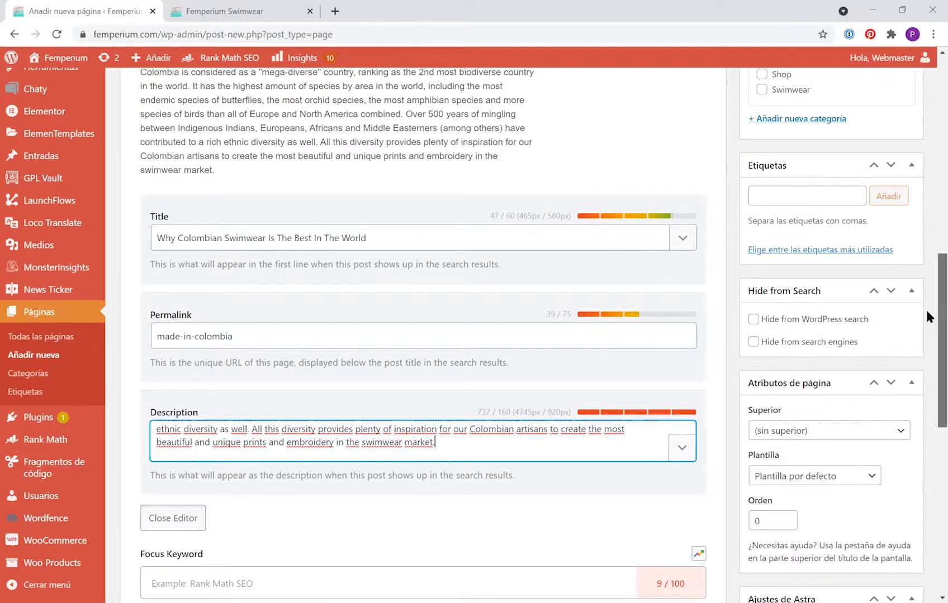
Review the 737-character description from start to end and select its last sentence.
scroll(925, 316, down, 1)
scroll(926, 342, down, 3)
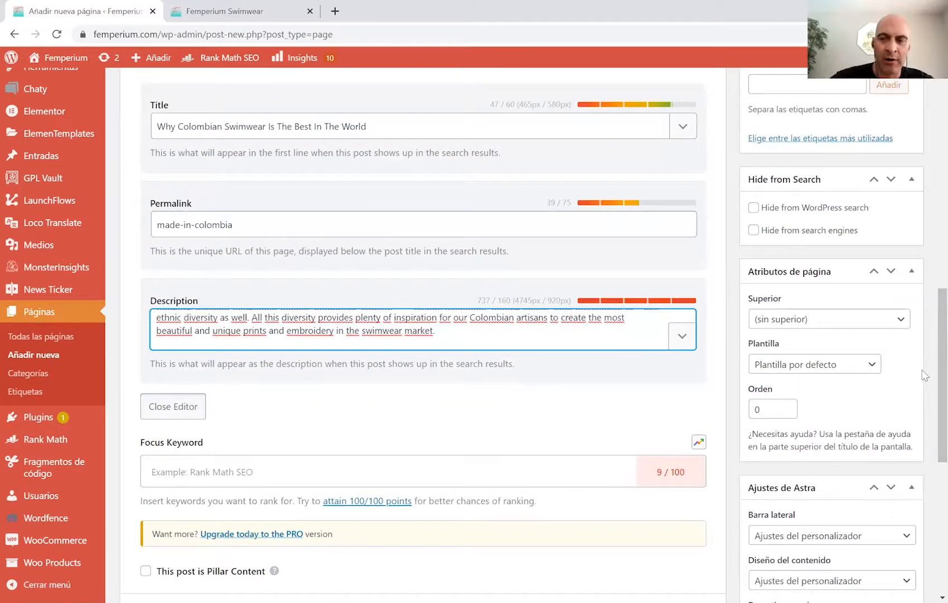
key(ctrl+Home)
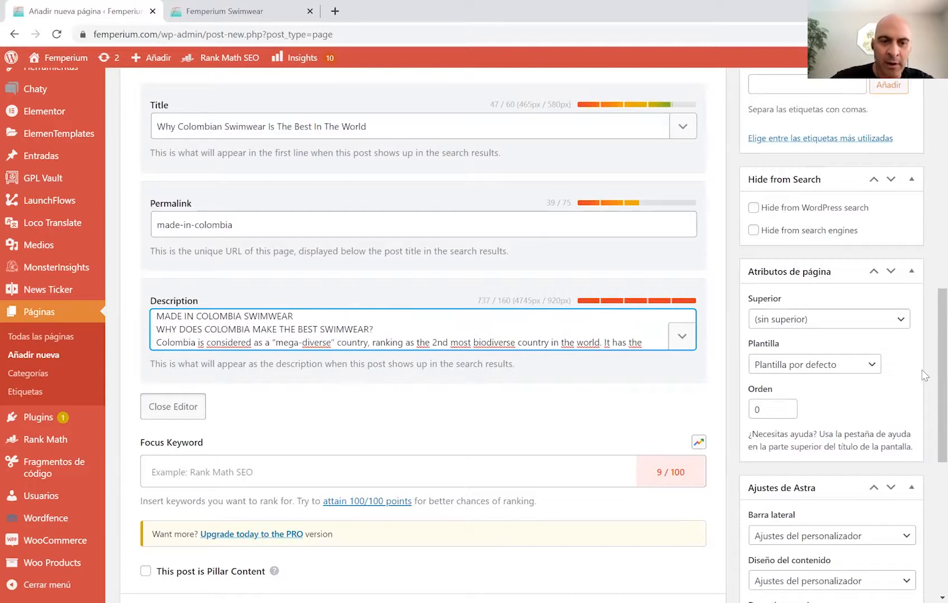
key(Down)
key(Down)
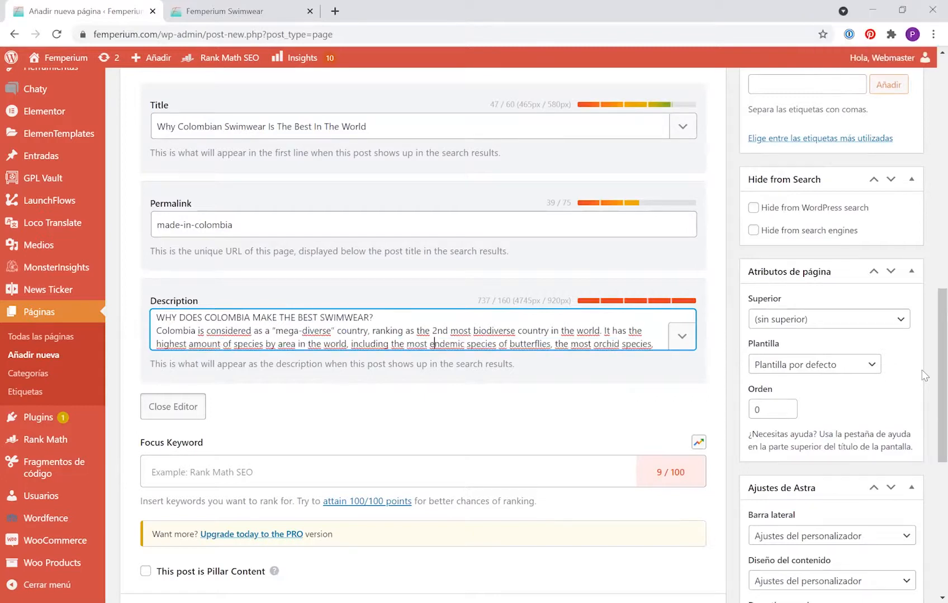
key(Down)
key(Down)
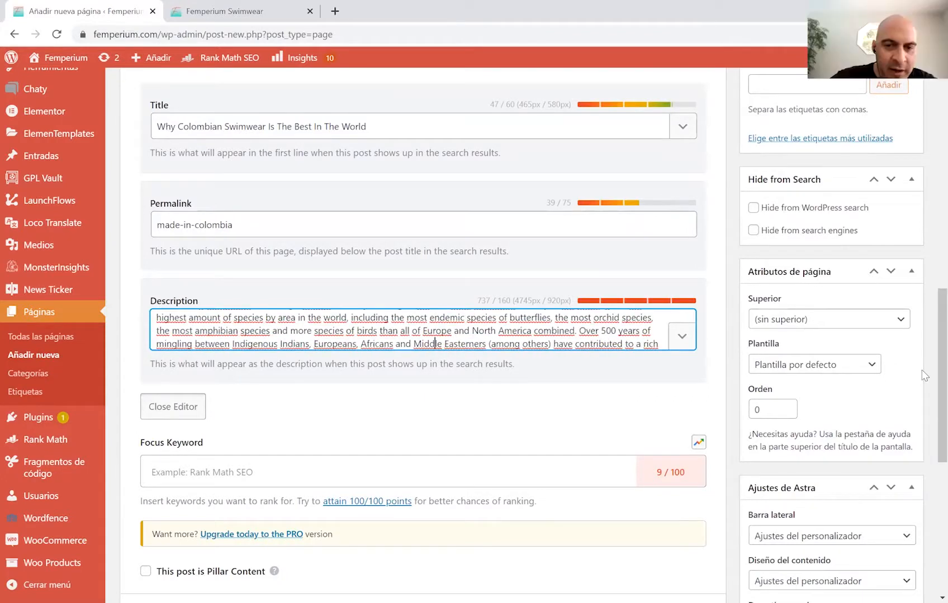
key(Down)
key(Down)
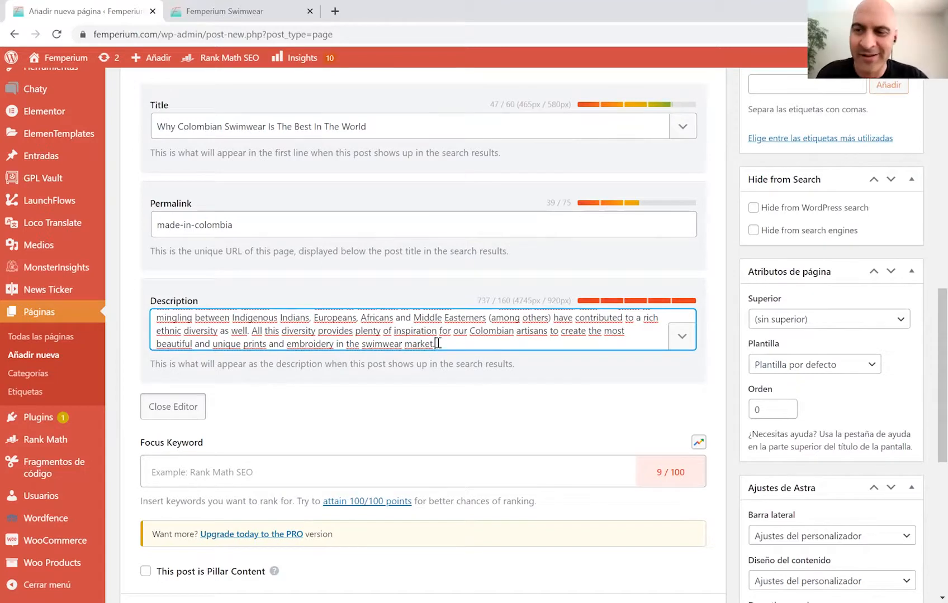
drag(437, 343, 253, 330)
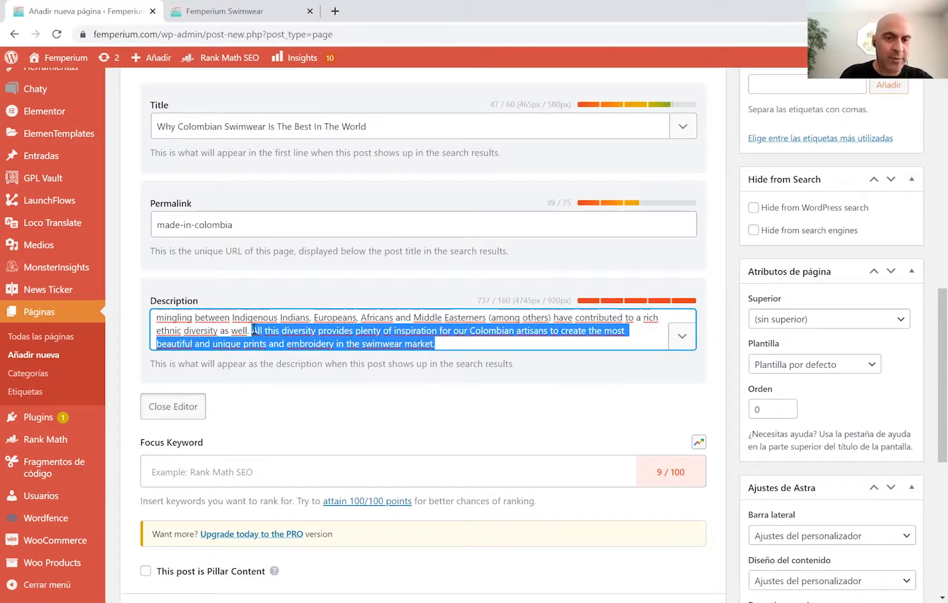
scroll(263, 333, up, 11)
scroll(369, 379, down, 19)
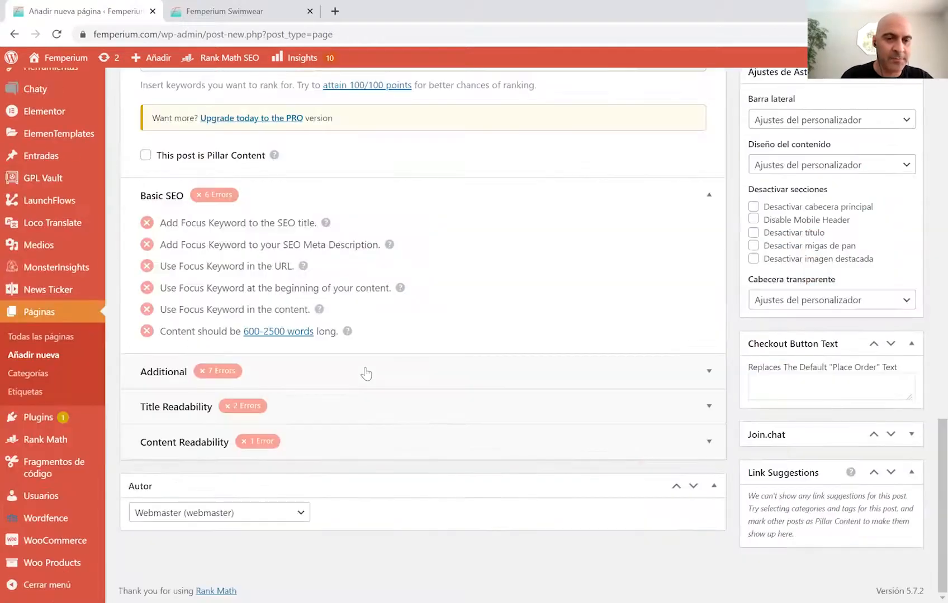
scroll(366, 373, up, 6)
Delete the heading lines at the description's start, leaving 671 characters ending 'market.'.
click(204, 228)
scroll(204, 228, up, 5)
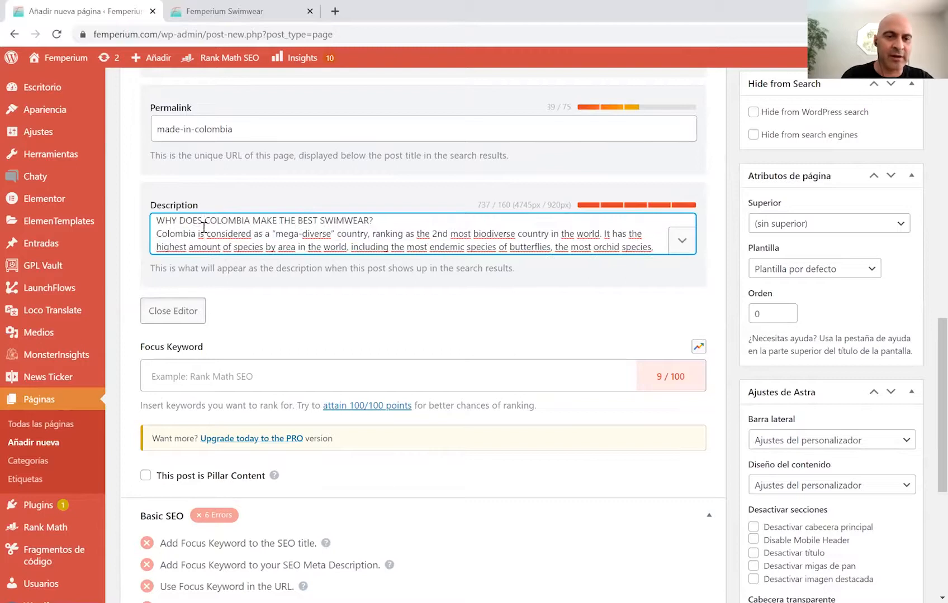
text(MADE IN COLOMBIA SWIMWEAR)
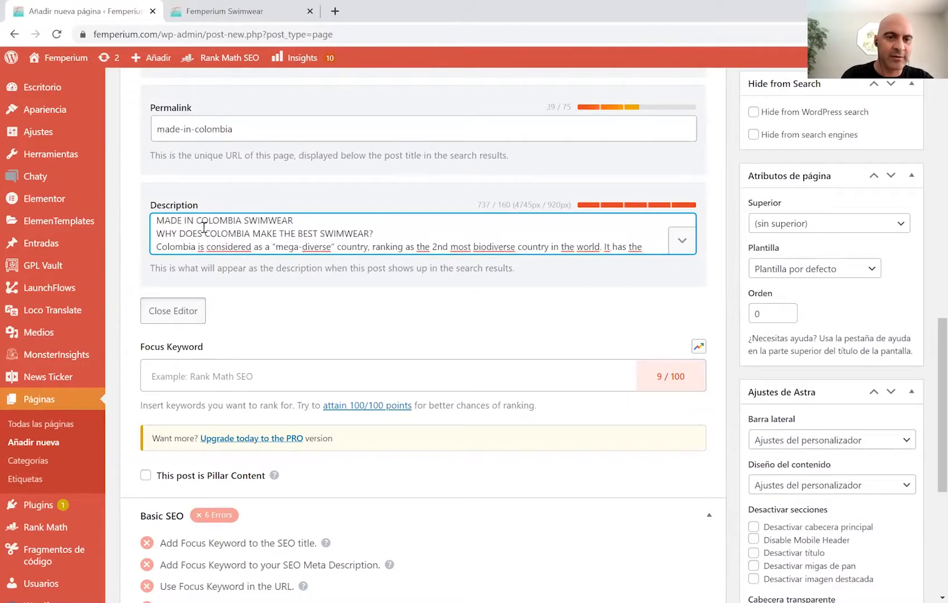
key(ctrl+shift+Left)
key(ctrl+shift+Left)
key(ctrl+shift+Left)
key(ctrl+shift+Left)
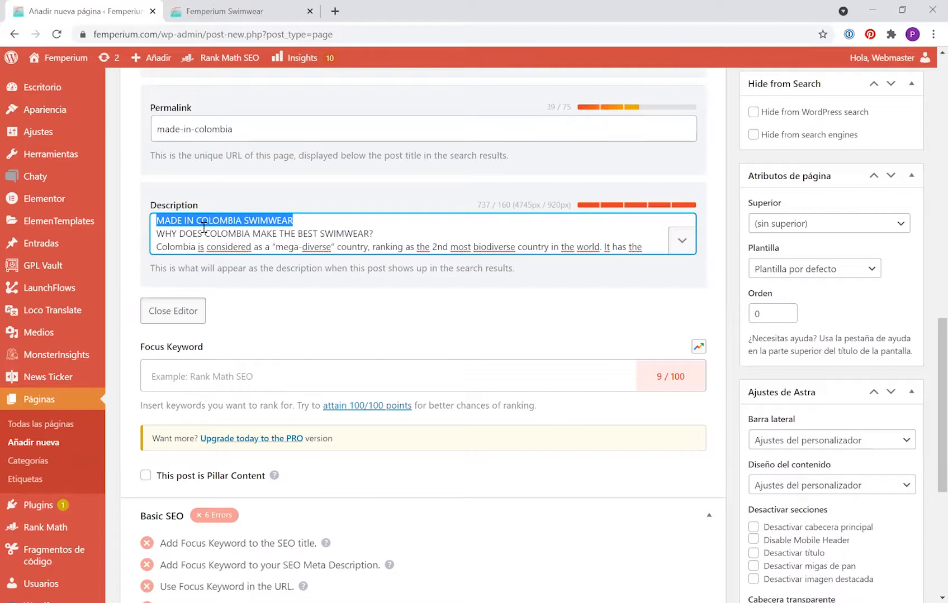
key(BackSpace)
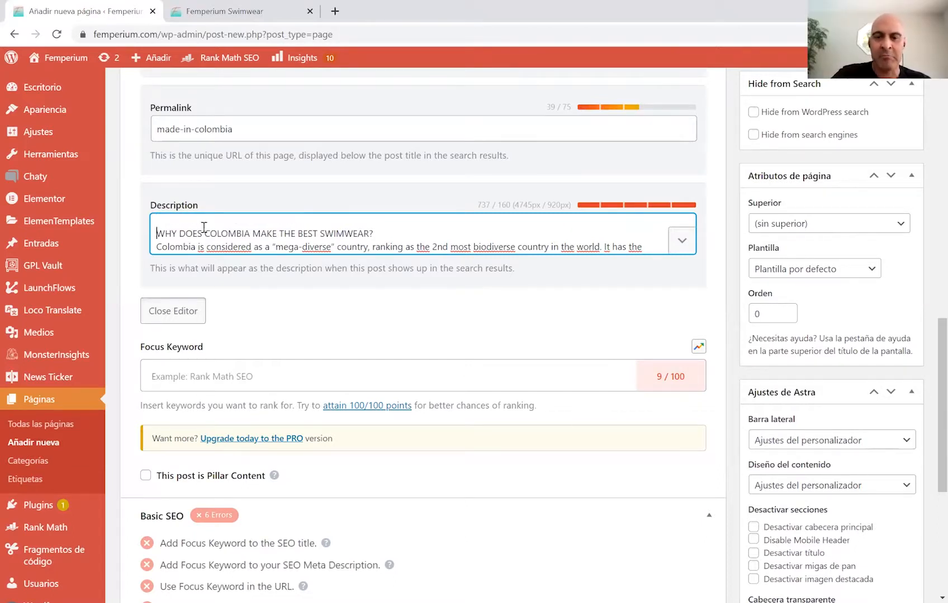
key(shift+End)
key(BackSpace)
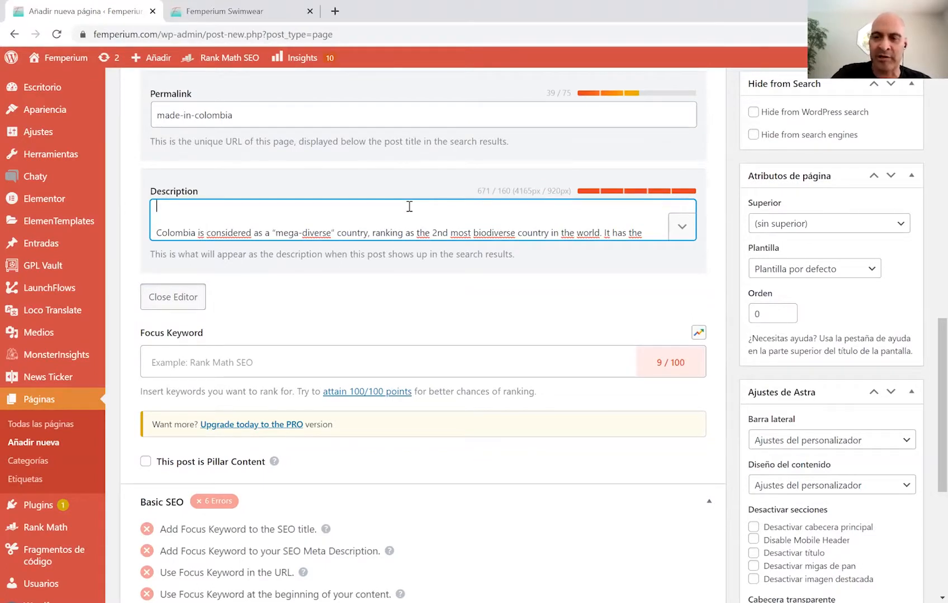
key(Down)
key(Down)
key(Down)
key(Down)
key(Down)
key(Down)
key(Down)
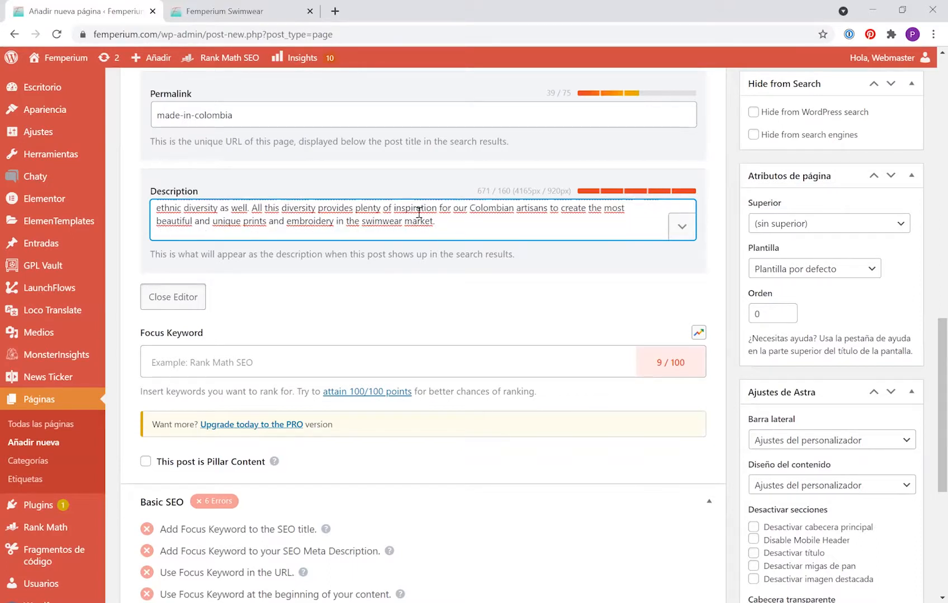
click(445, 224)
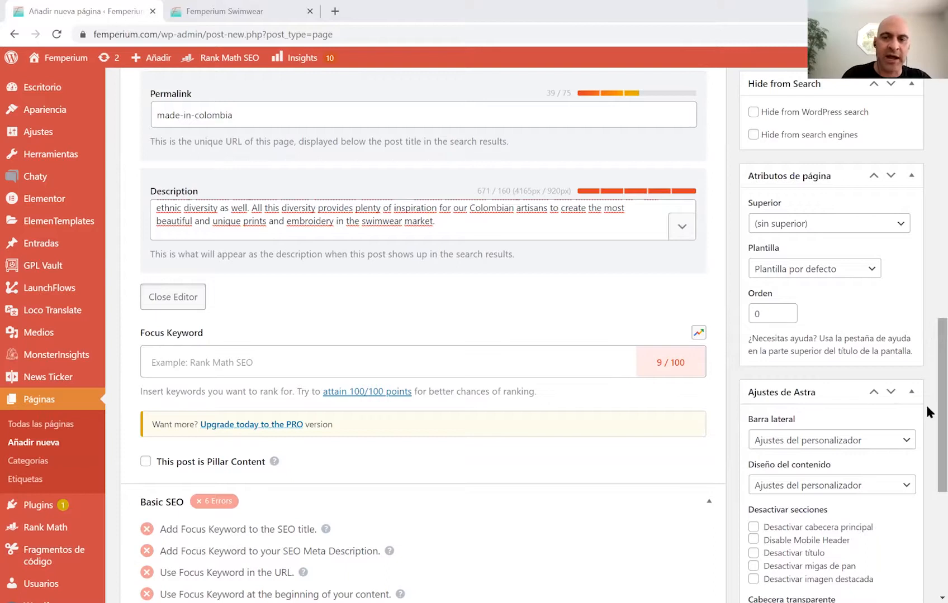
Replace the sentences after 'contributed to a rich' with '<<<<<<<<<', leaving 492 characters.
scroll(928, 351, down, 4)
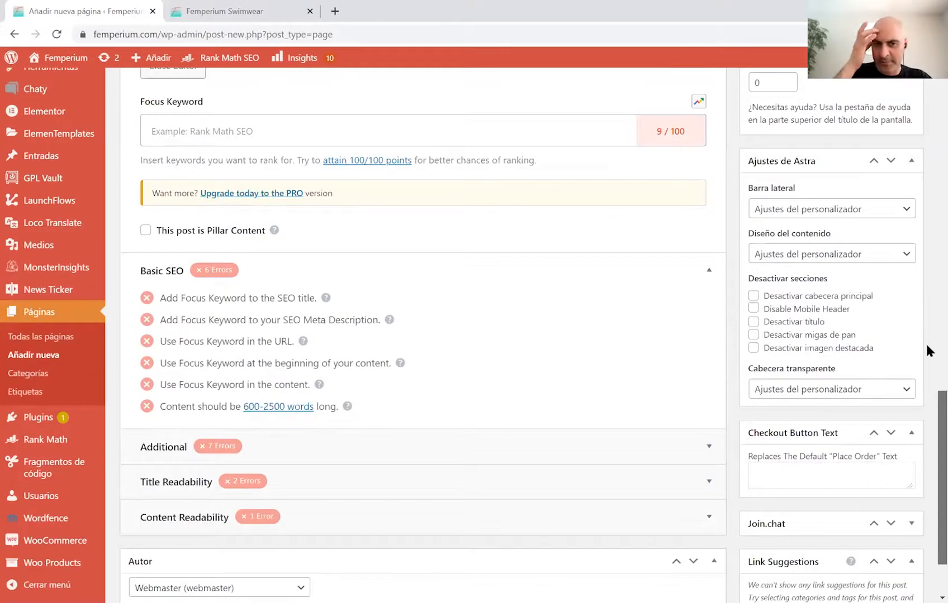
scroll(925, 342, up, 4)
drag(446, 207, 159, 197)
text(<<<<<<<<<)
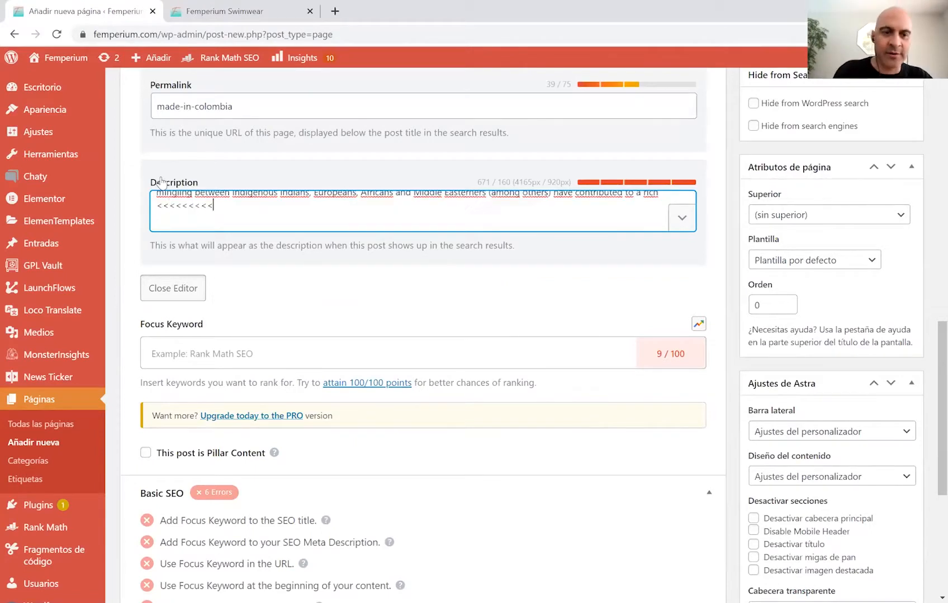
key(BackSpace)
key(BackSpace)
key(BackSpace)
key(BackSpace)
key(BackSpace)
key(BackSpace)
key(BackSpace)
key(BackSpace)
key(BackSpace)
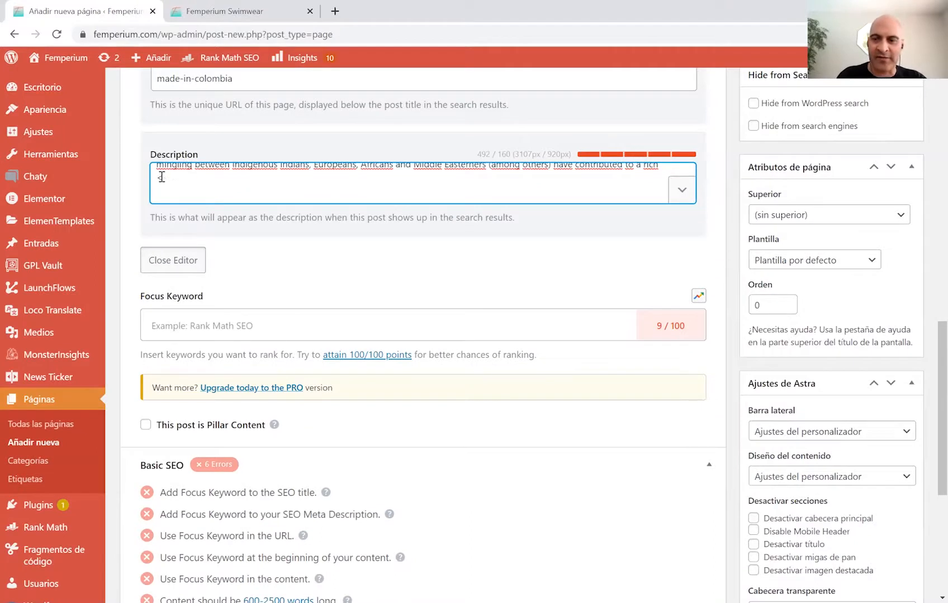
key(ctrl+z)
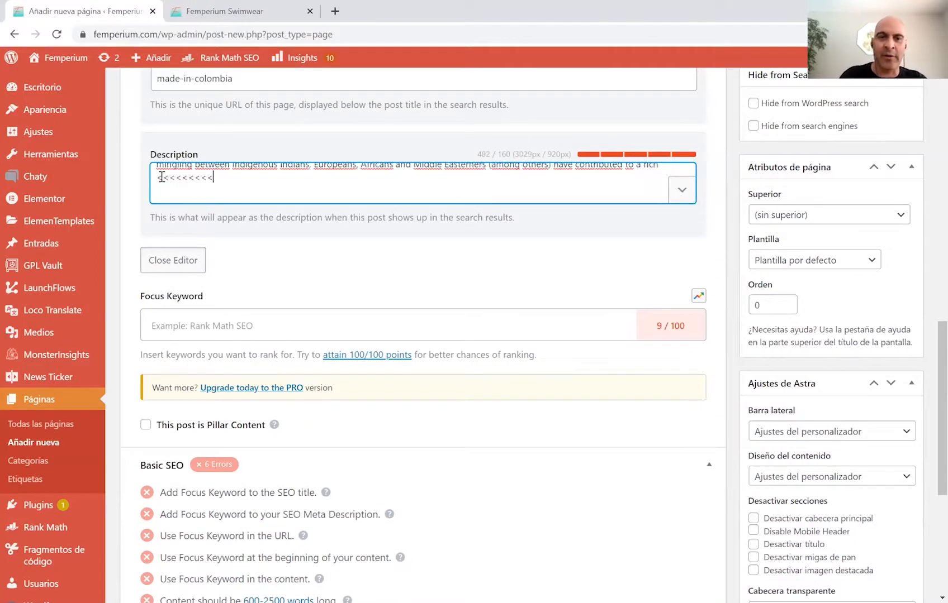
key(ctrl+a)
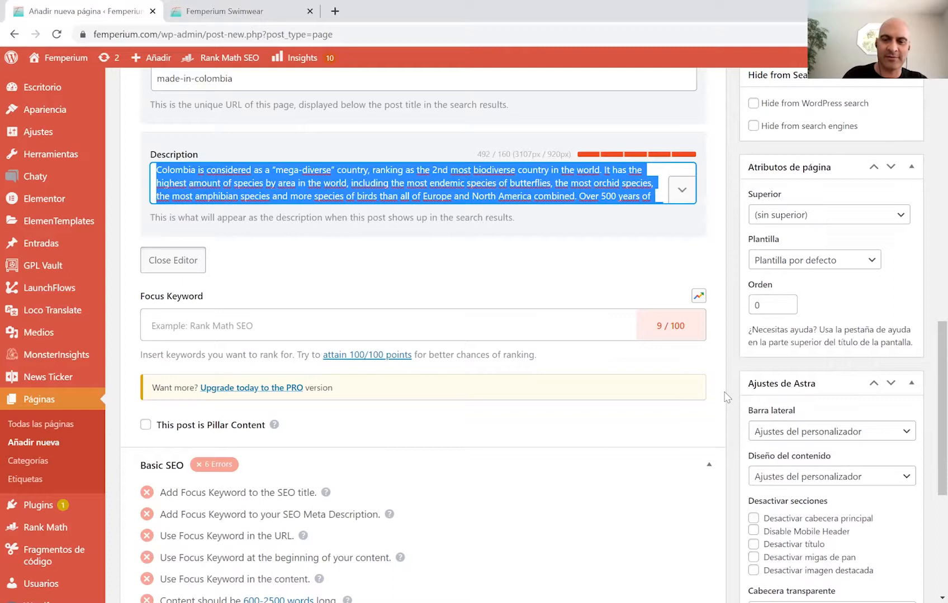
key(alt+Tab)
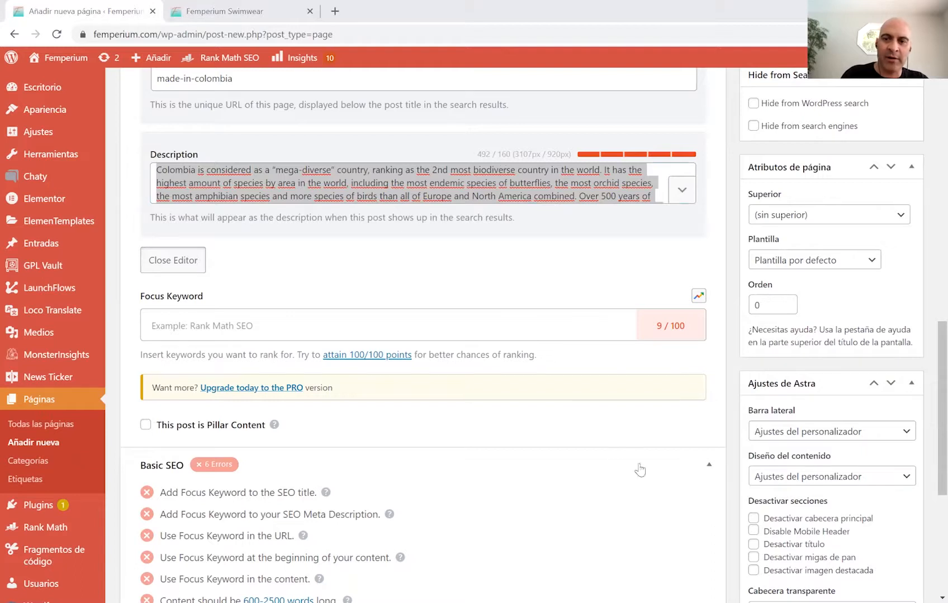
drag(927, 339, 926, 99)
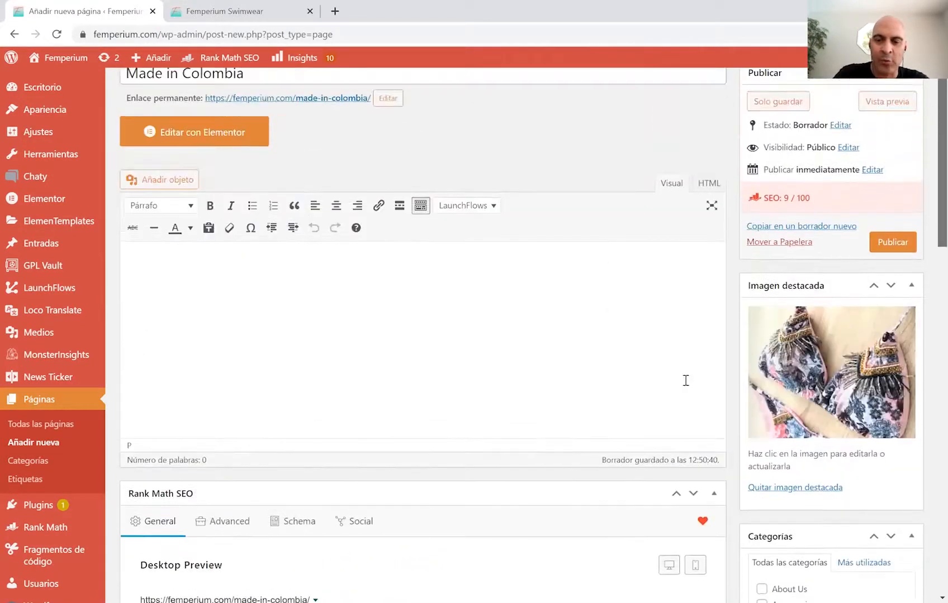
Tick the About Us category and place the cursor in the Etiquetas tags field.
scroll(685, 381, up, 2)
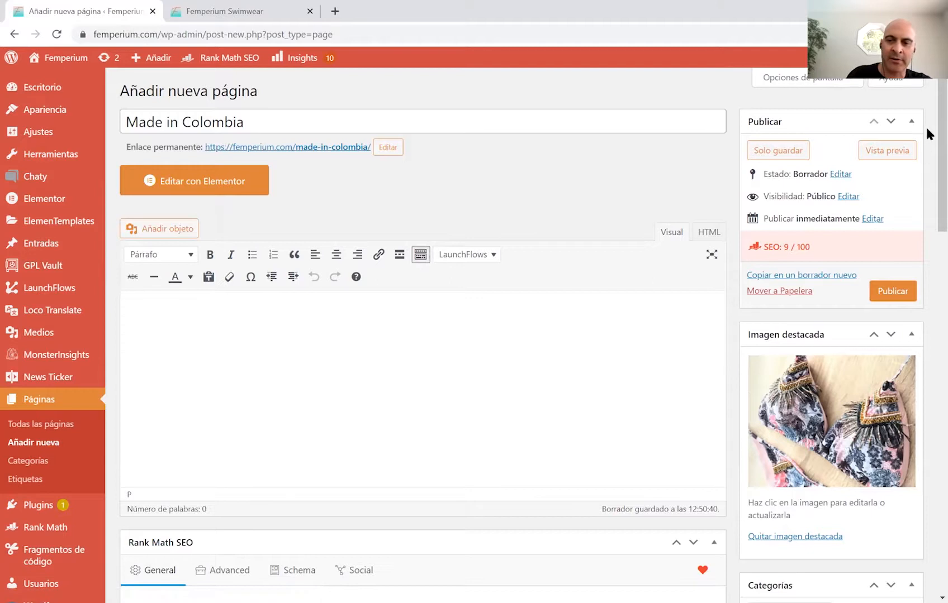
scroll(926, 223, down, 6)
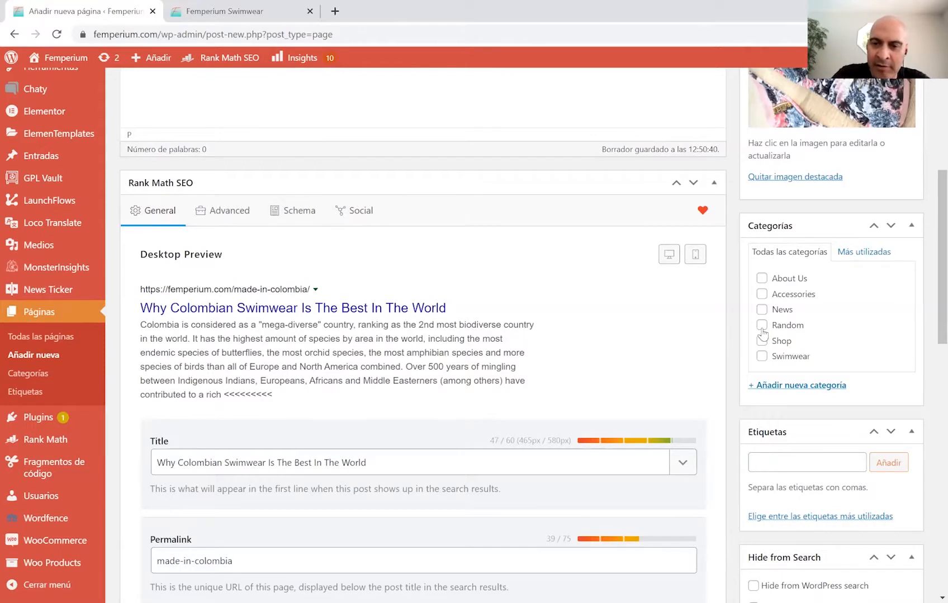
click(761, 278)
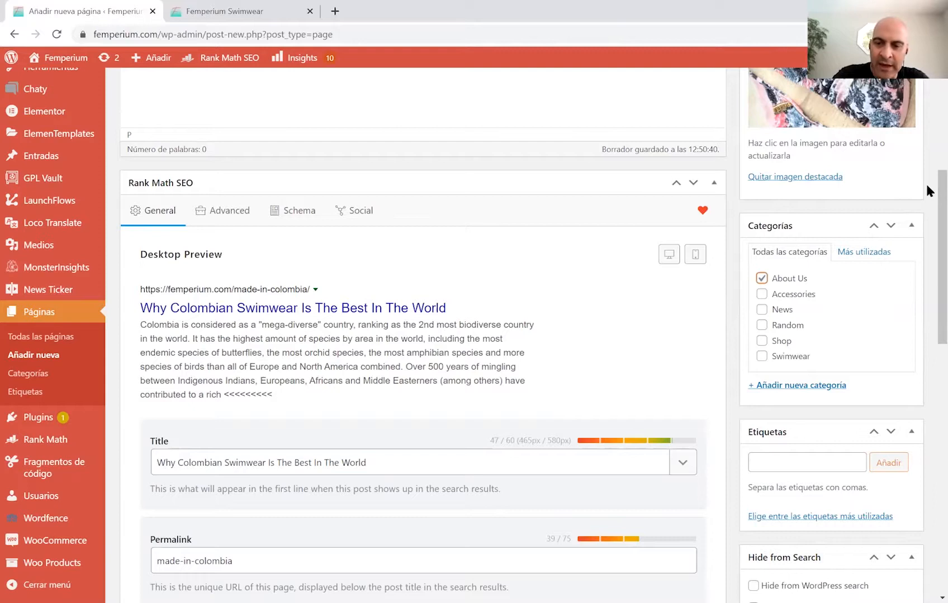
scroll(925, 254, down, 2)
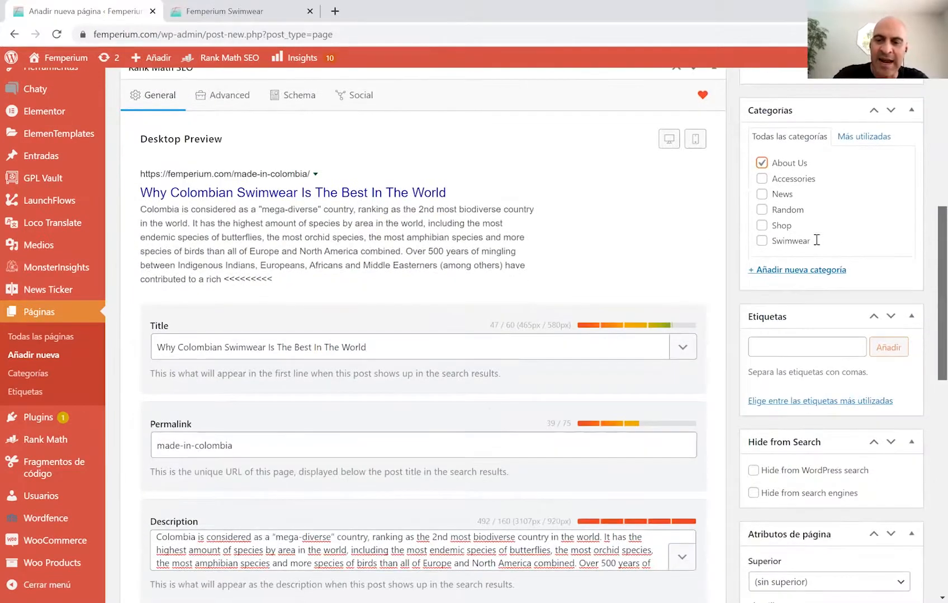
scroll(814, 237, down, 2)
click(816, 237)
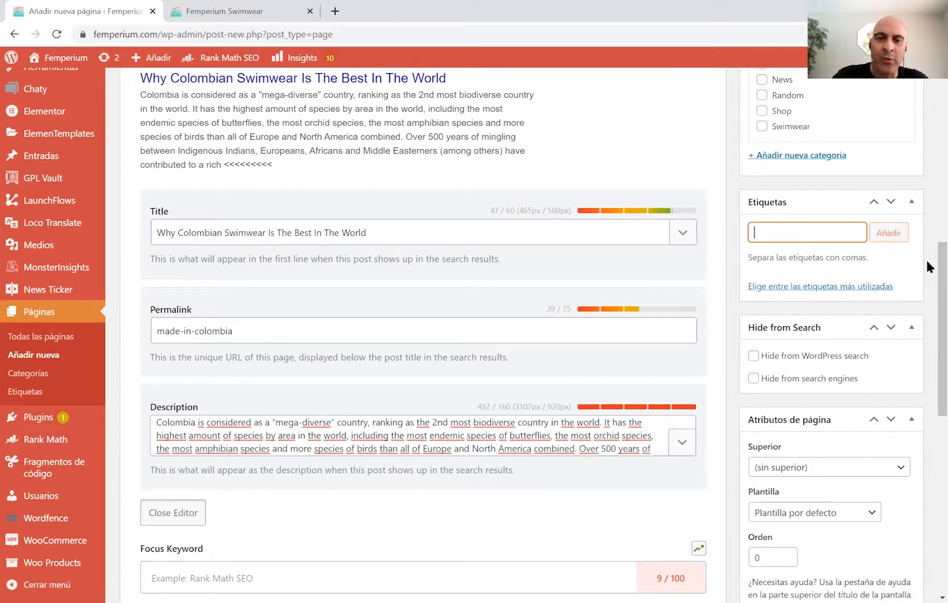
scroll(925, 283, down, 2)
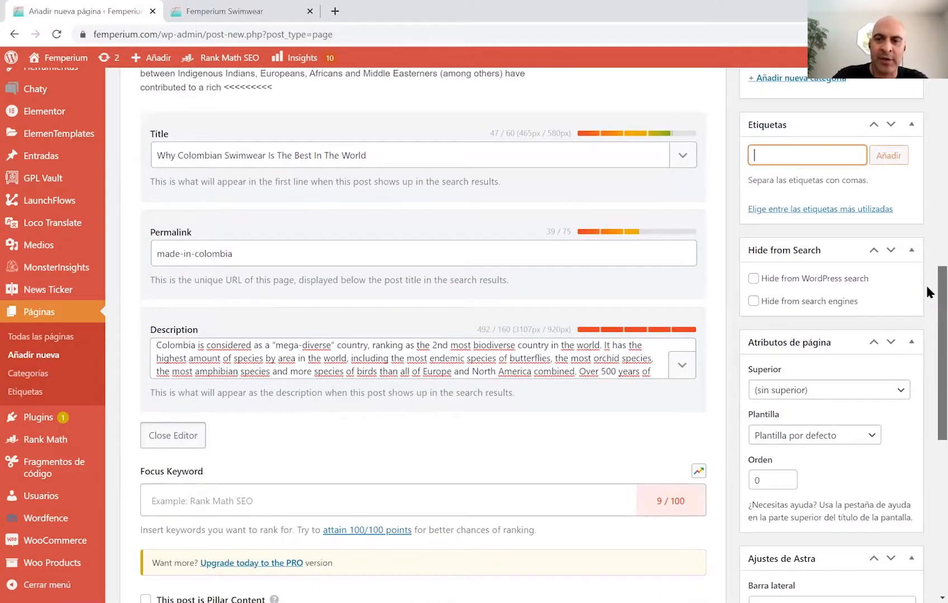
scroll(925, 287, down, 1)
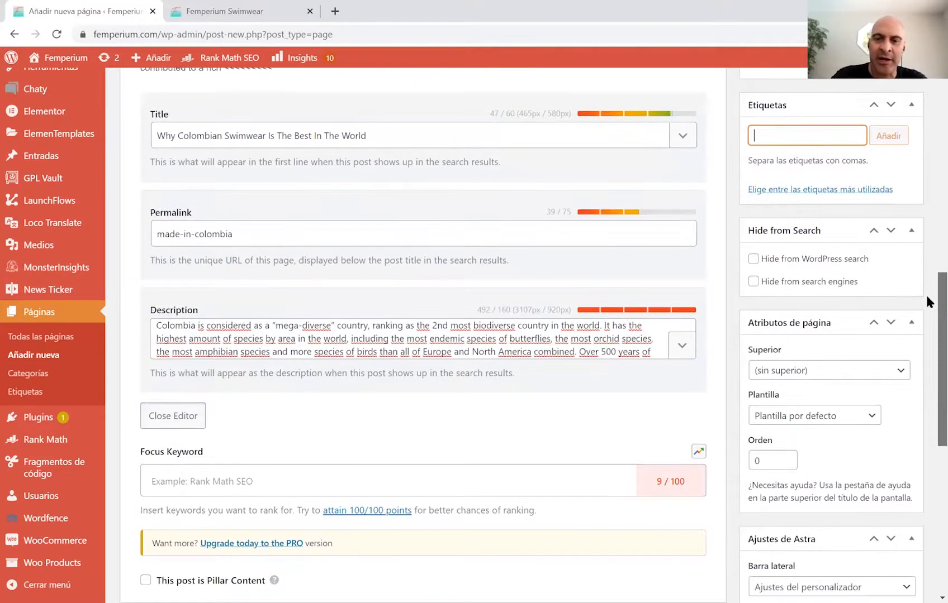
scroll(926, 305, down, 1)
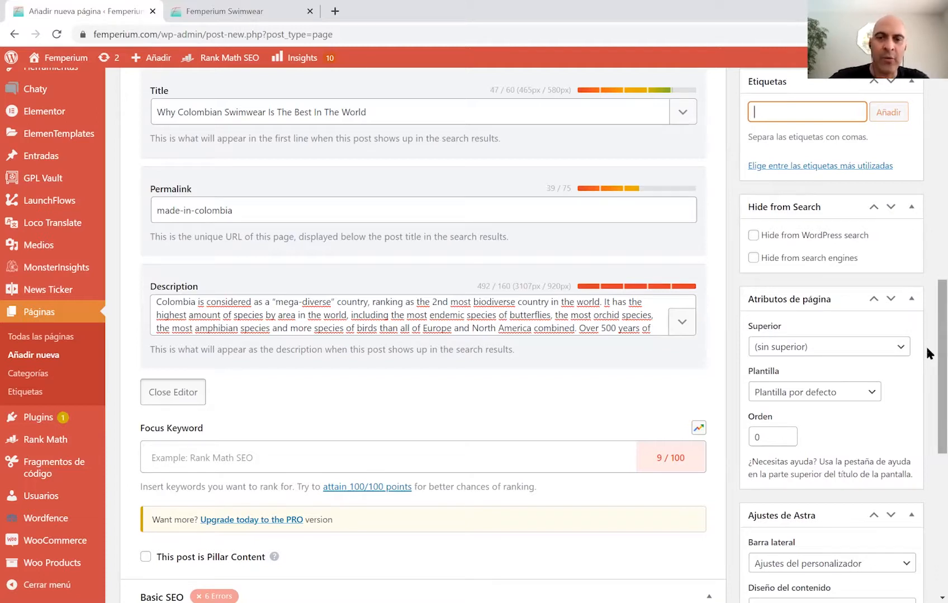
scroll(926, 240, up, 10)
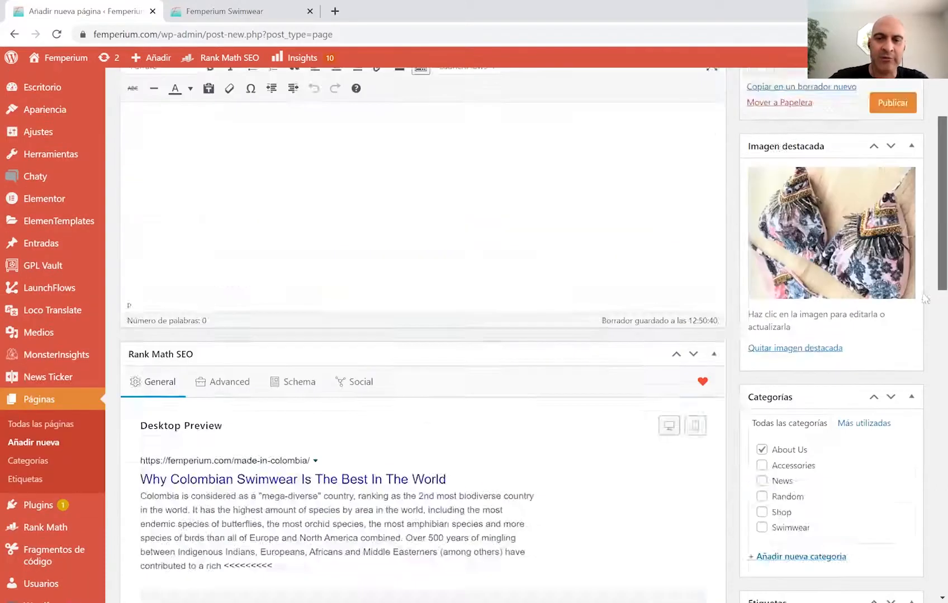
Set the page status to Pendiente de revisión, keeping visibility public.
scroll(925, 299, up, 4)
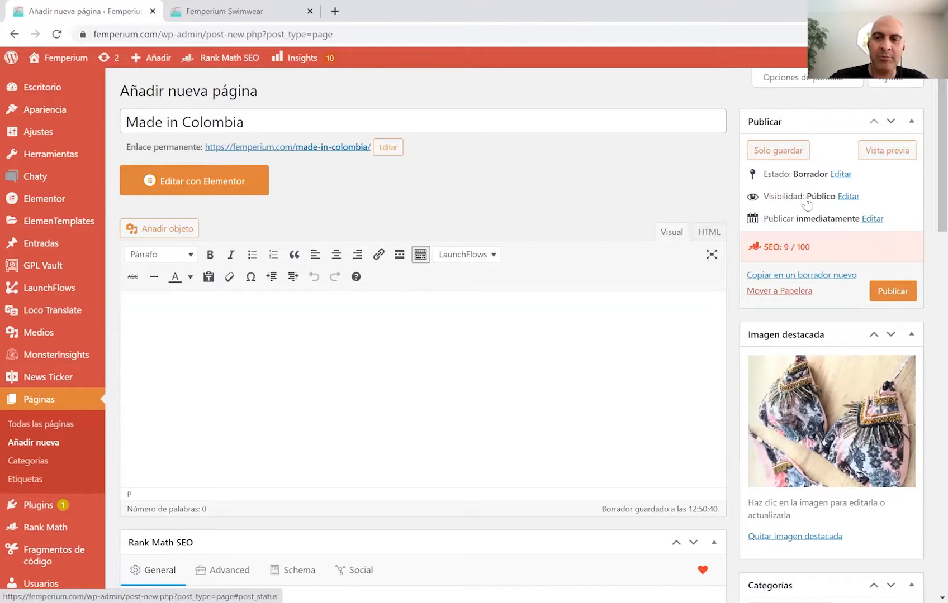
click(839, 174)
click(838, 192)
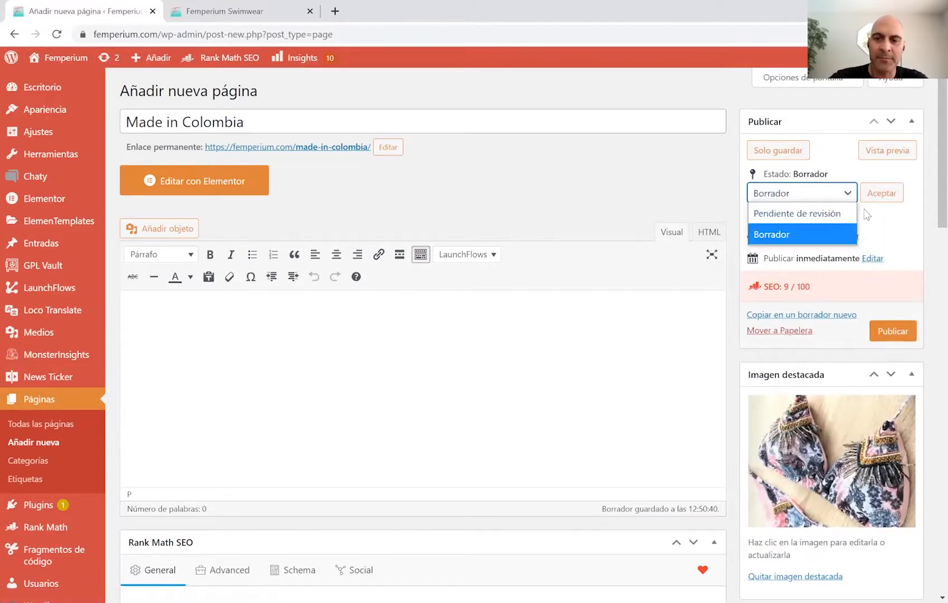
click(826, 192)
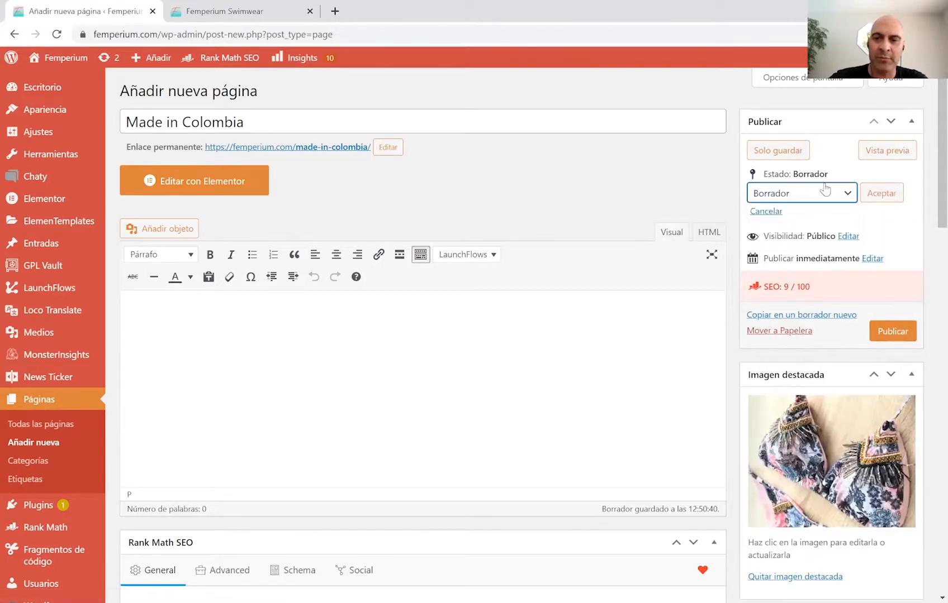
click(849, 237)
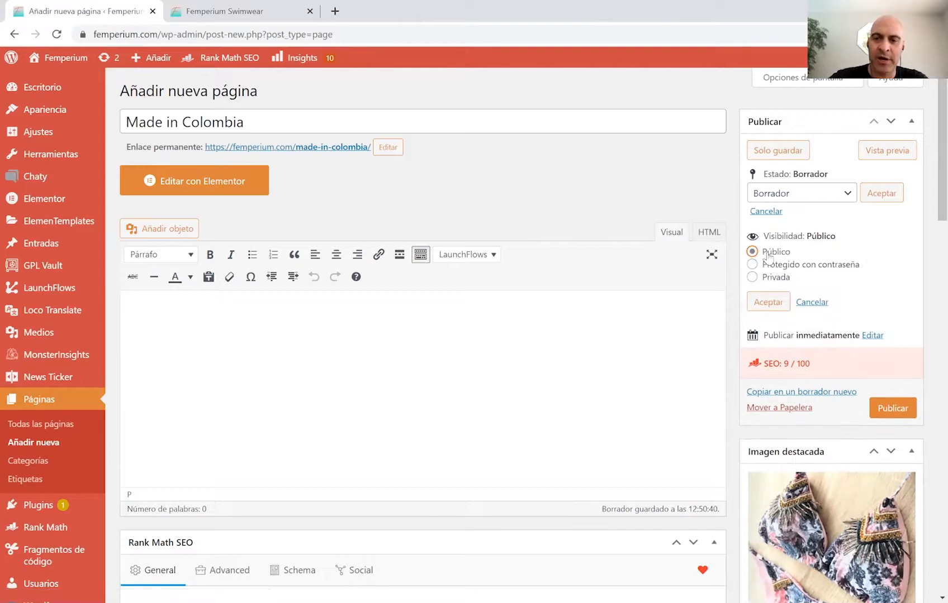
click(771, 301)
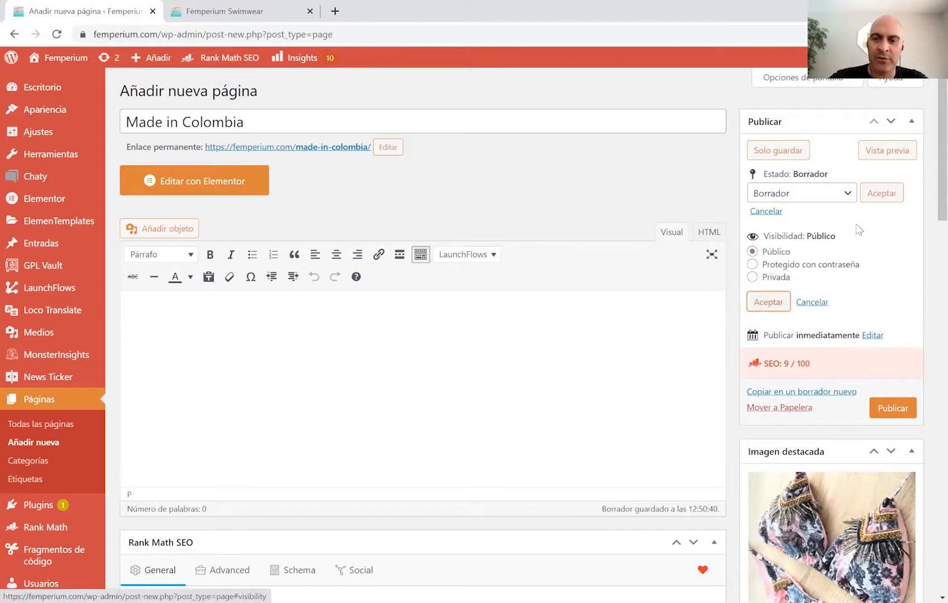
click(847, 194)
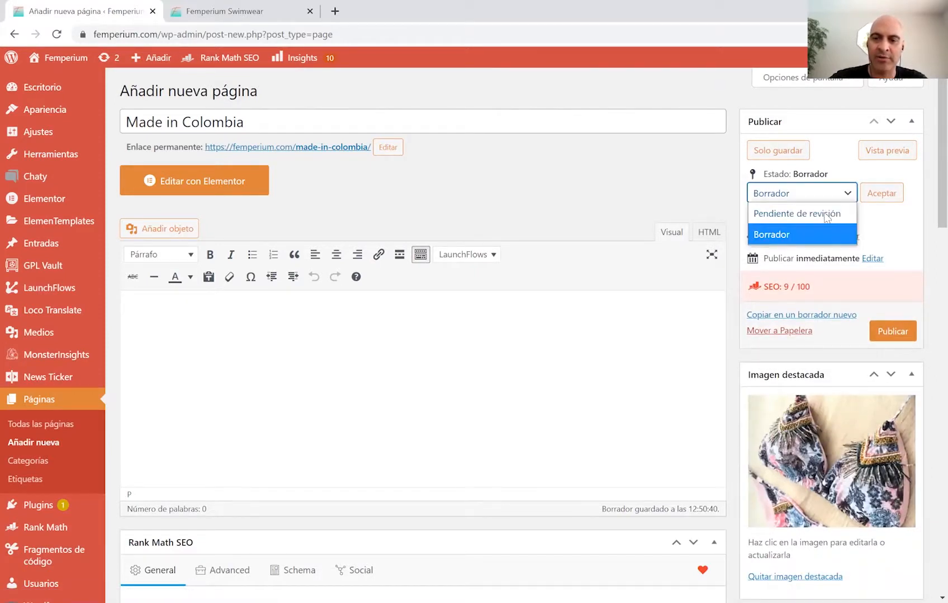
click(838, 211)
Apply the status, publish the page and open it with Elementor.
click(873, 196)
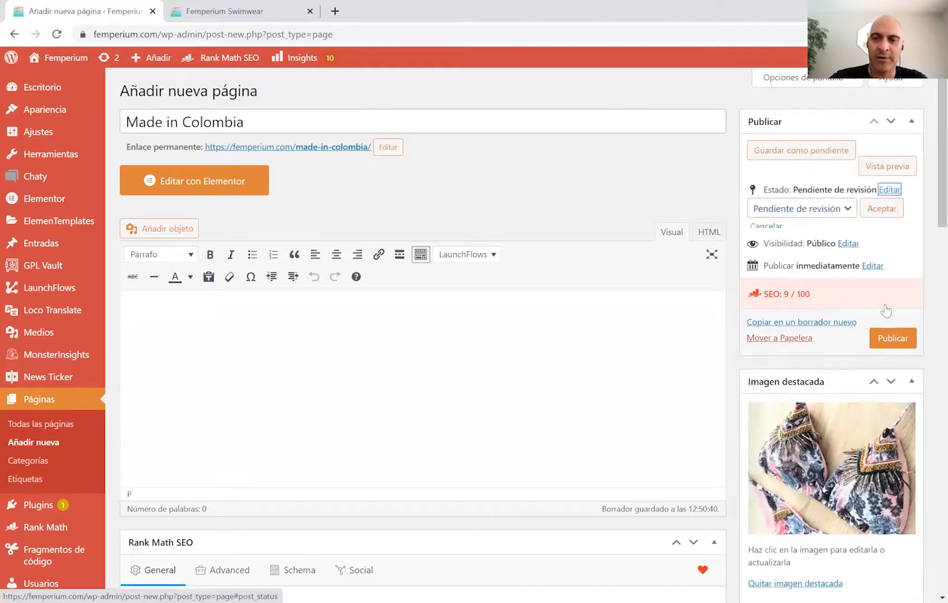
click(884, 307)
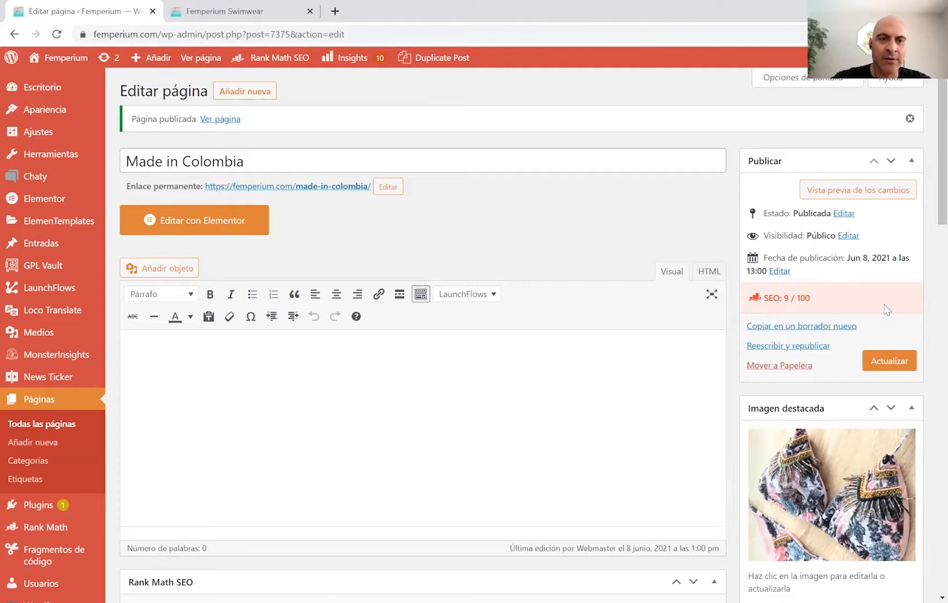
click(201, 221)
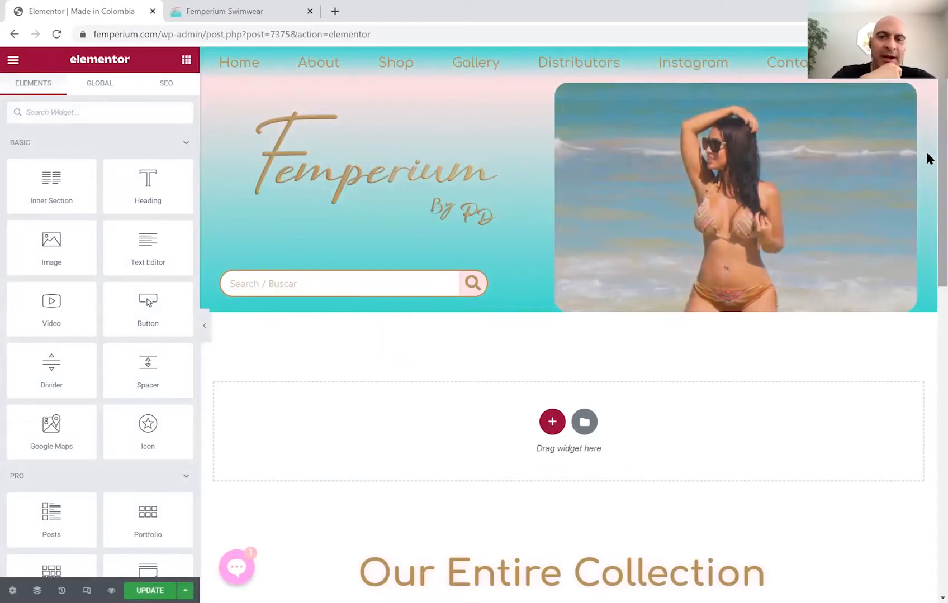
Scroll the Made in Colombia canvas to check the empty section above 'Our Entire Collection'.
scroll(927, 162, down, 3)
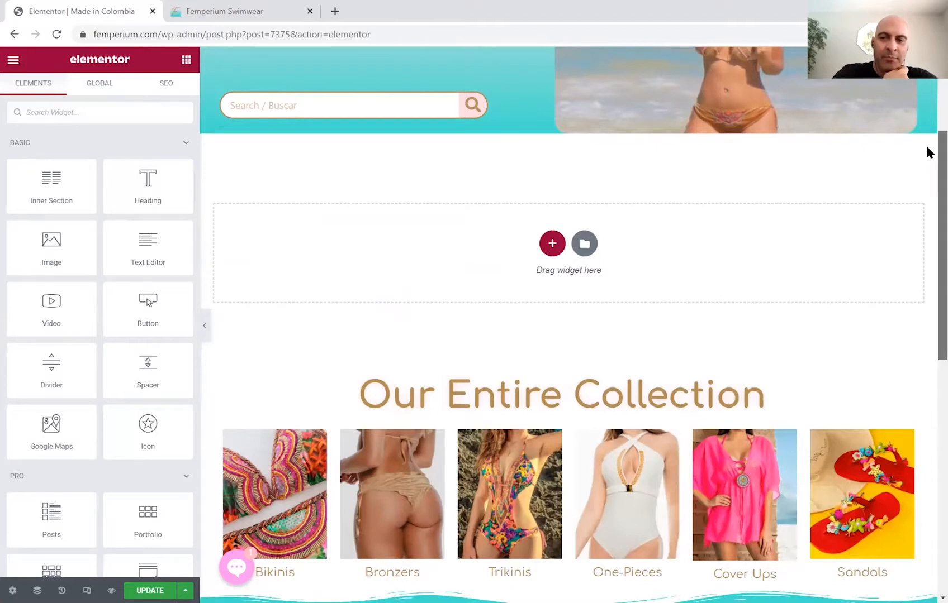
scroll(928, 150, up, 2)
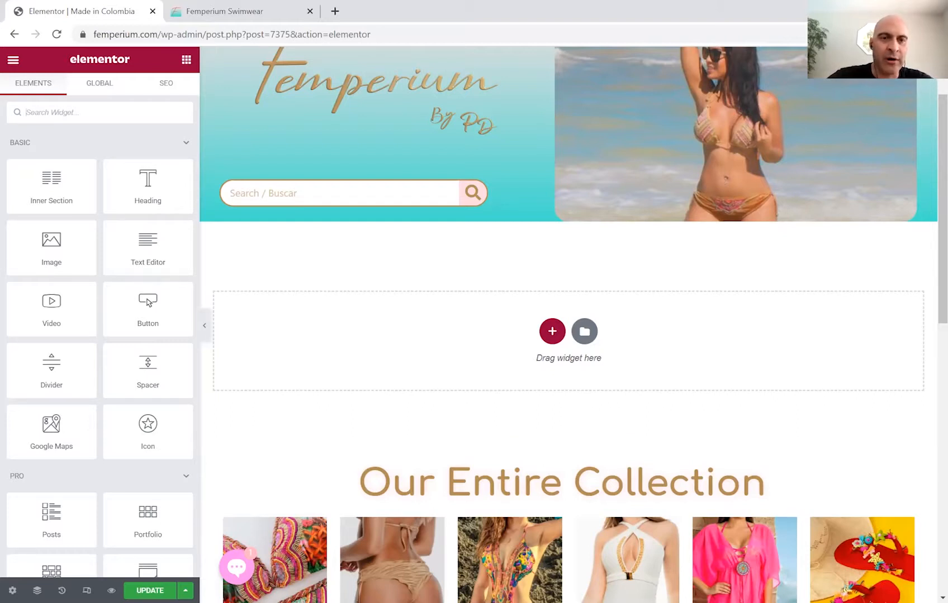
On the live Femperium Swimwear site, go to About > About Us and edit it with Elementor.
click(208, 16)
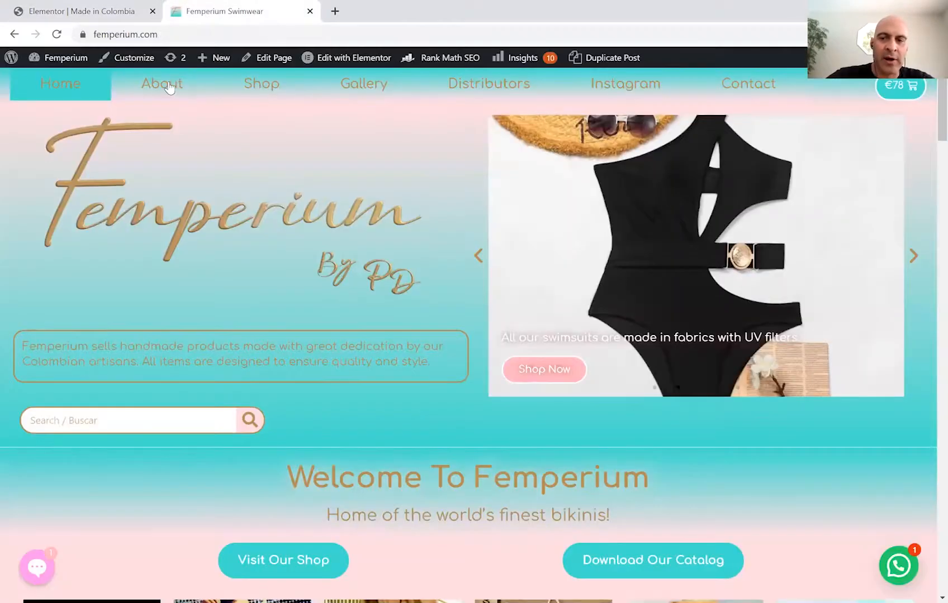
mouse_move(169, 88)
click(163, 123)
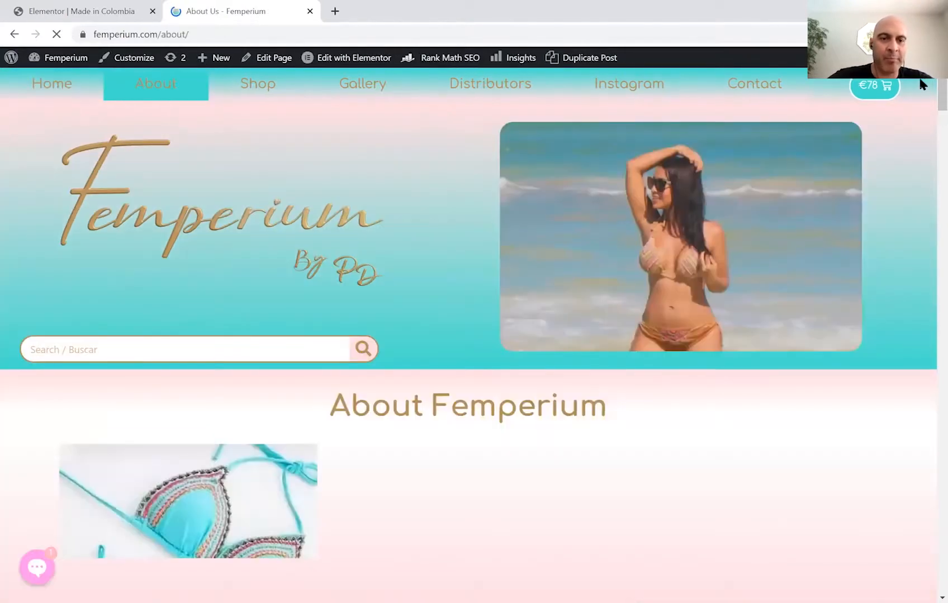
scroll(928, 106, down, 5)
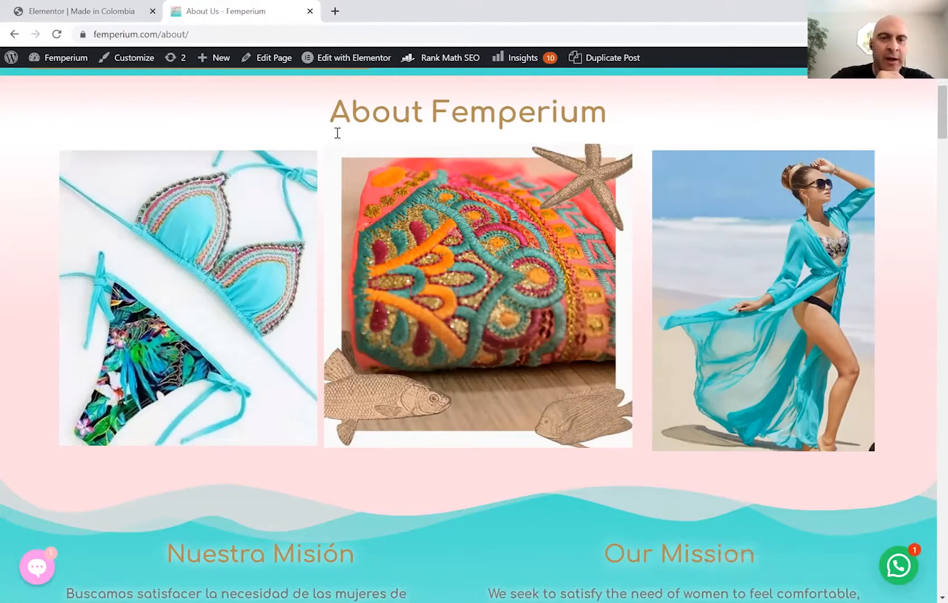
click(361, 61)
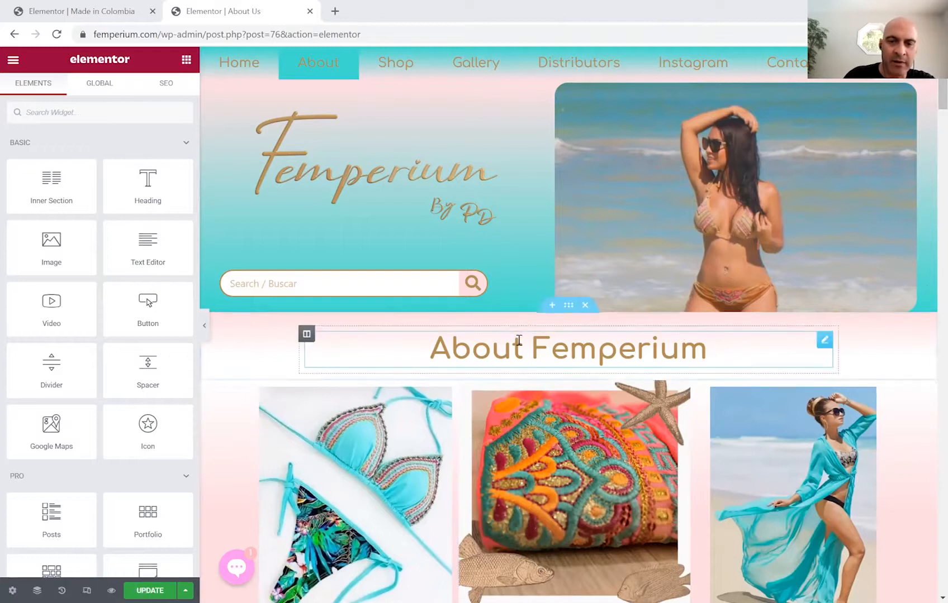
Copy the 'About Femperium' heading section and paste it into Made in Colombia's empty area.
click(568, 306)
right_click(567, 308)
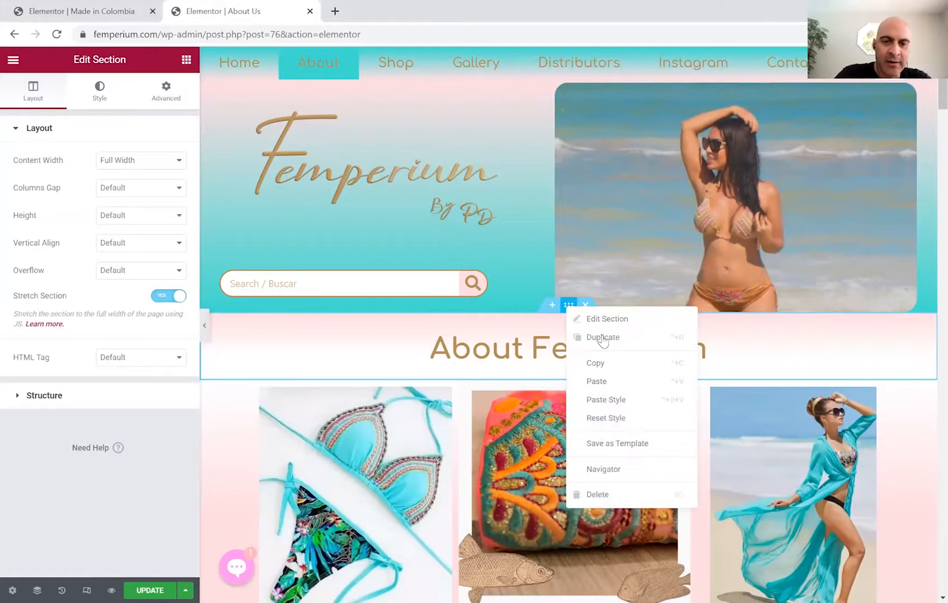
click(648, 364)
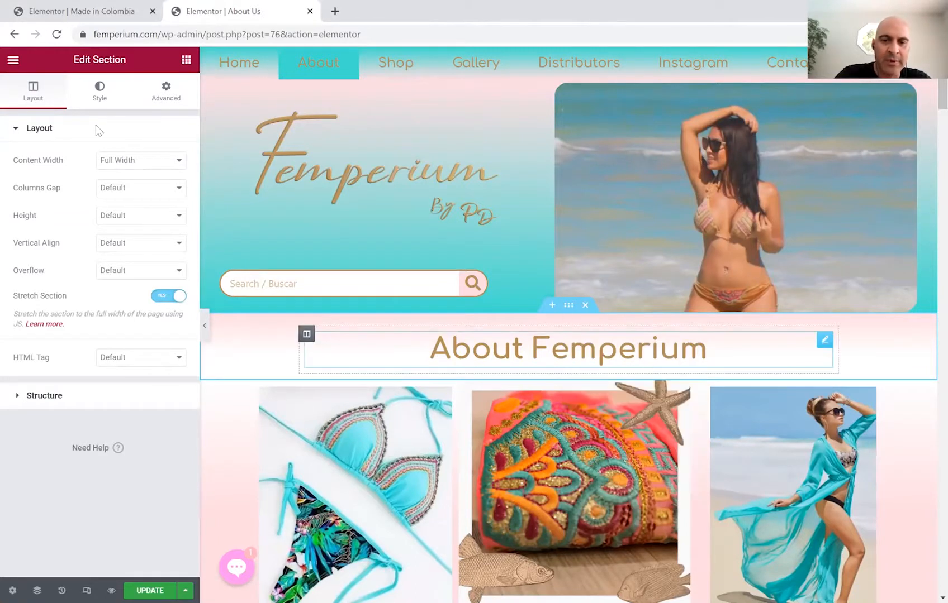
click(66, 9)
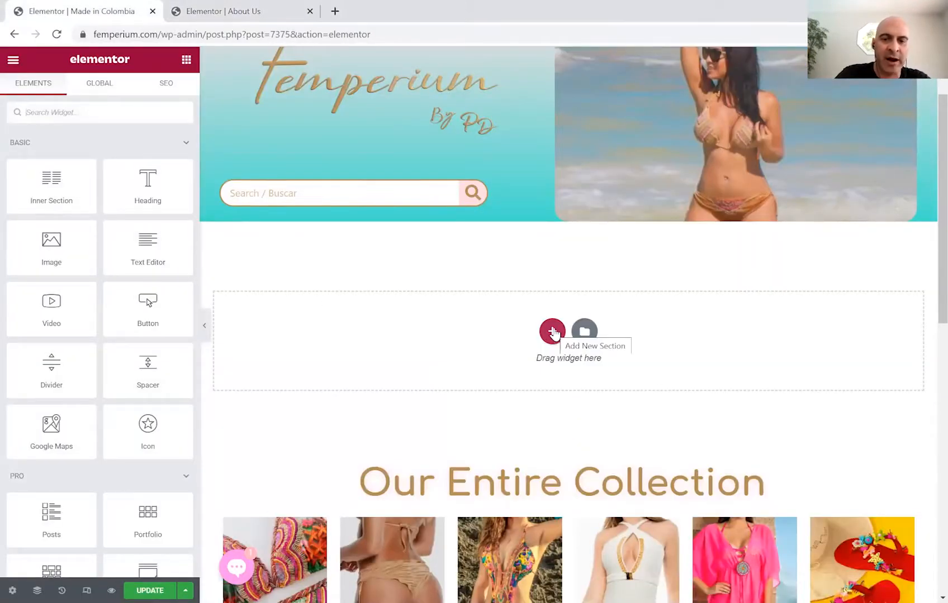
click(552, 332)
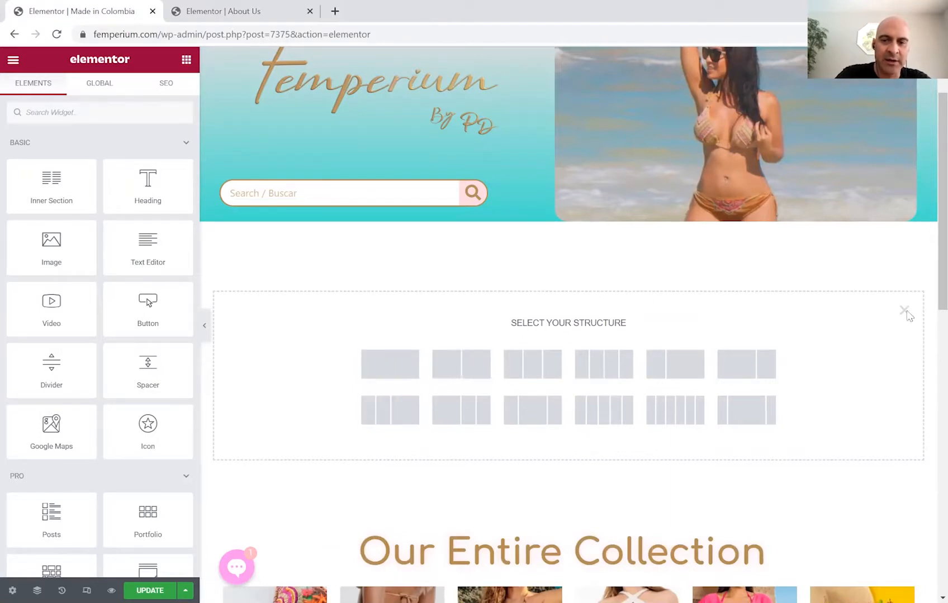
right_click(521, 338)
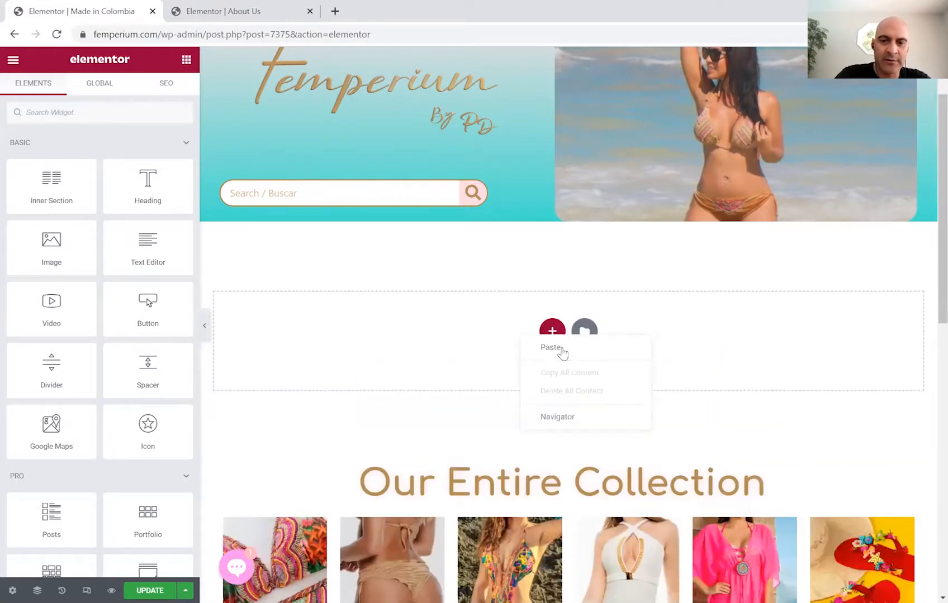
click(559, 348)
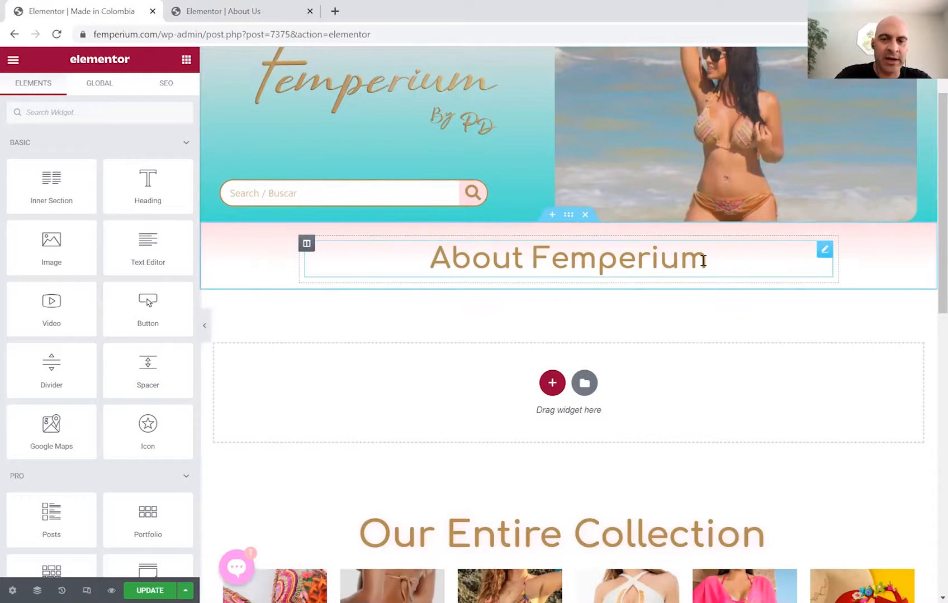
Change the pasted heading's title from 'About Femperium' to 'Made In Colombia'.
click(787, 266)
click(14, 176)
key(ctrl+a)
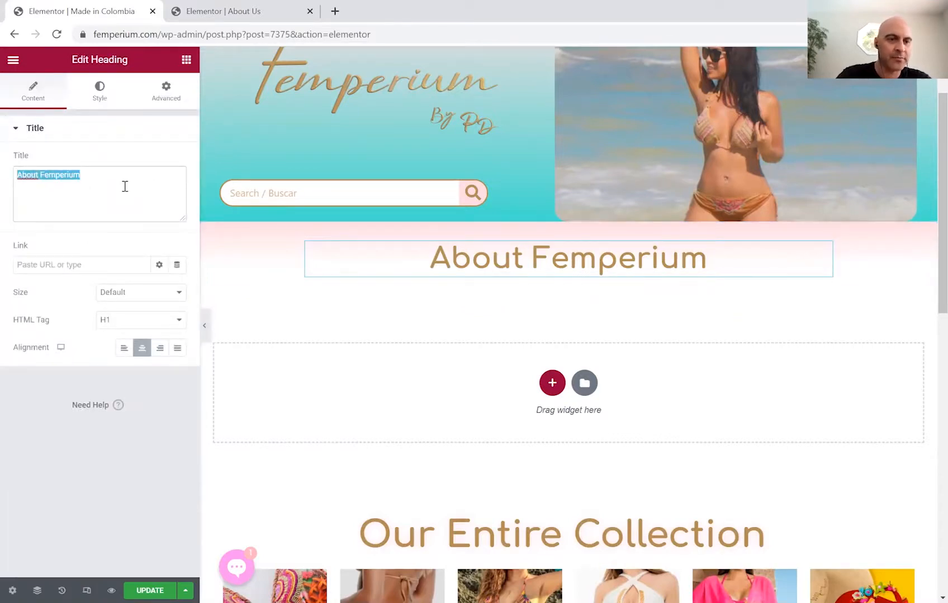
text(Mad)
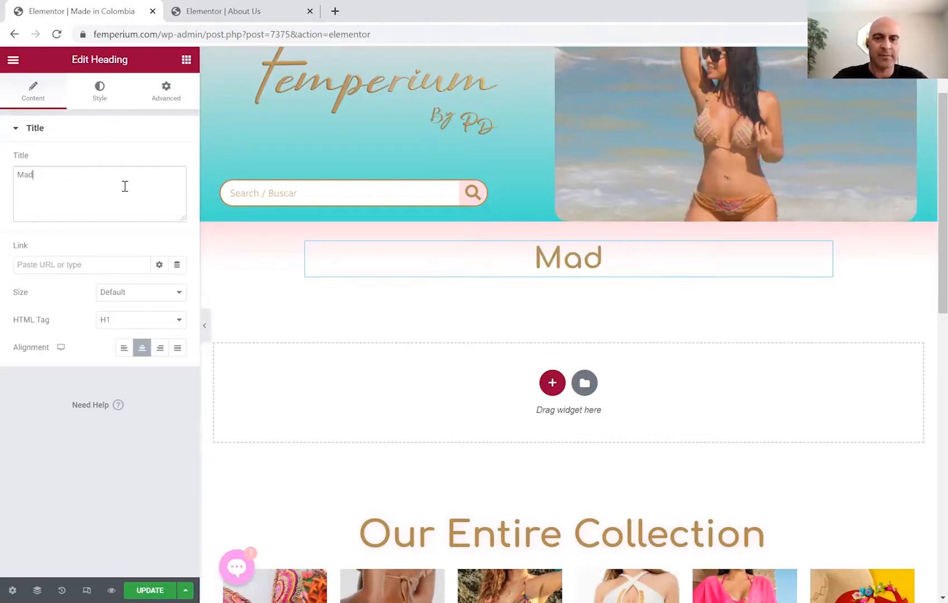
text(e In C)
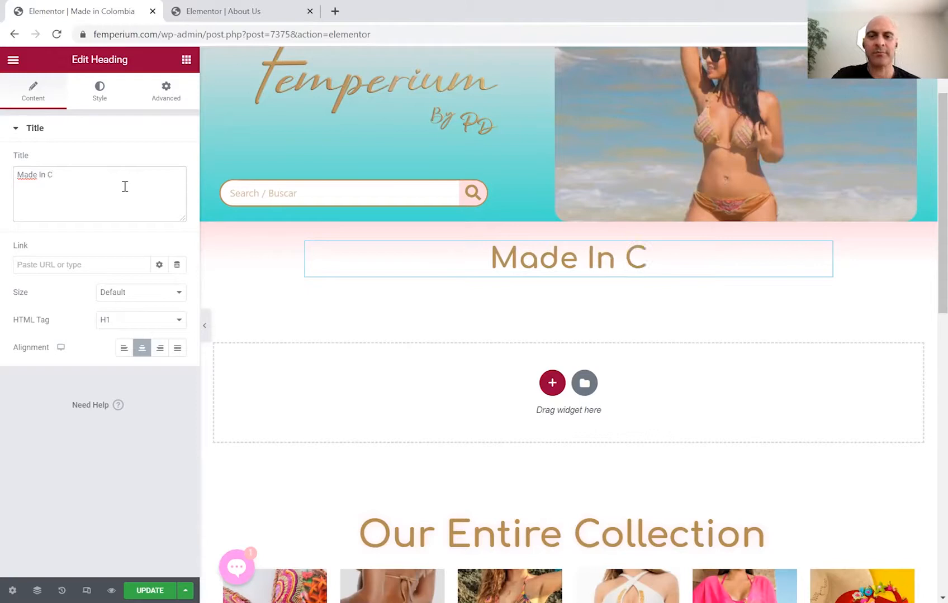
text(olombia)
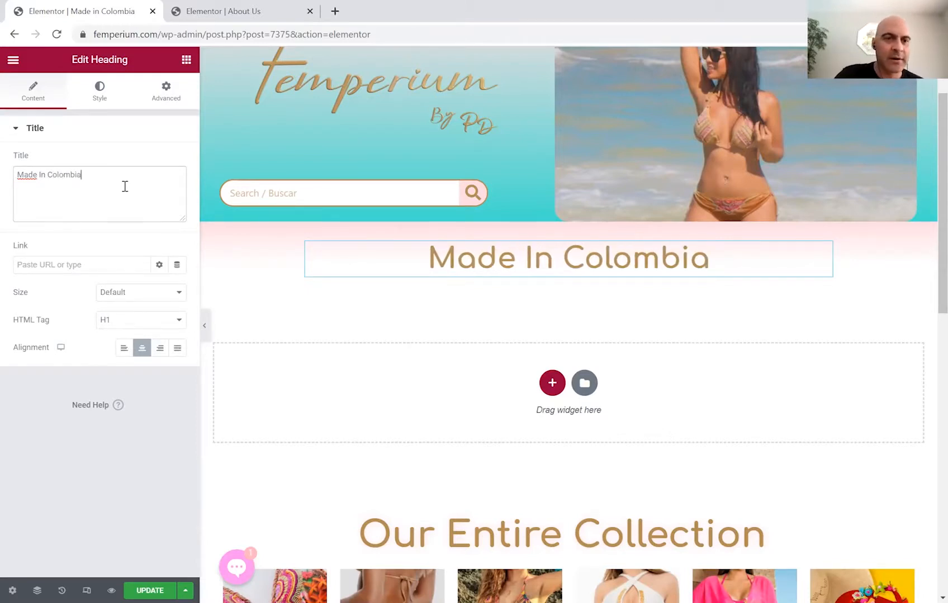
click(223, 16)
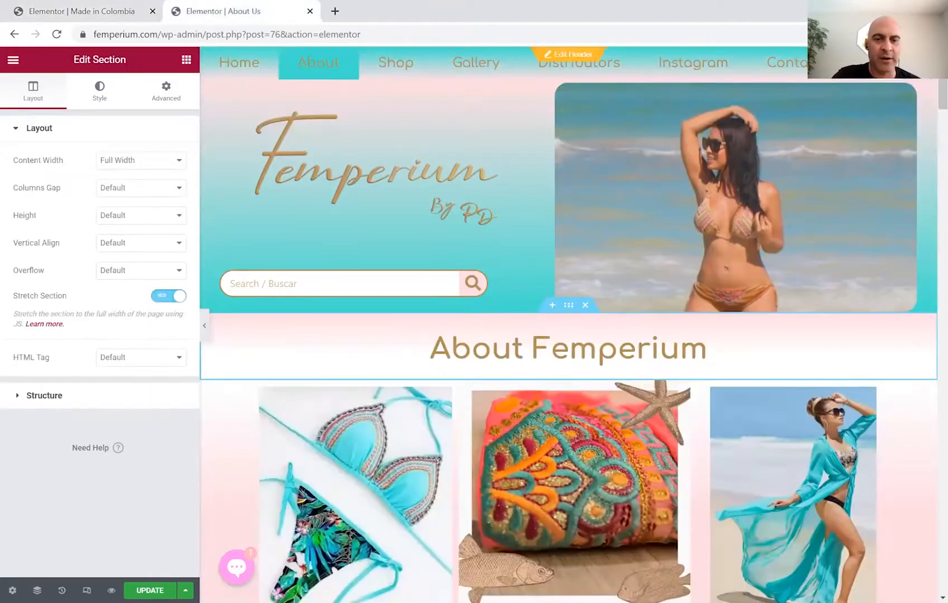
Copy the About Us three-image gallery section and paste it below the 'Made In Colombia' heading.
scroll(619, 152, down, 5)
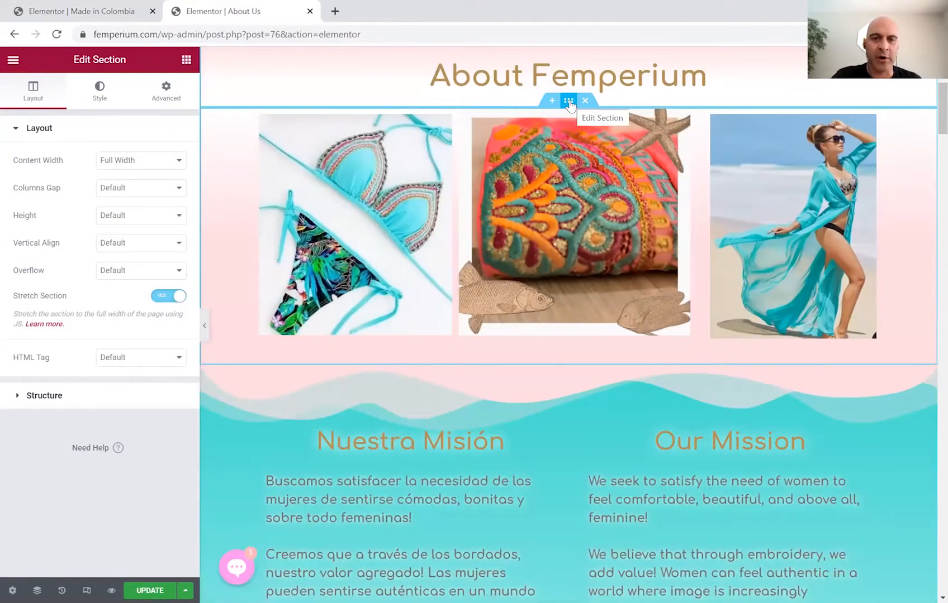
click(569, 102)
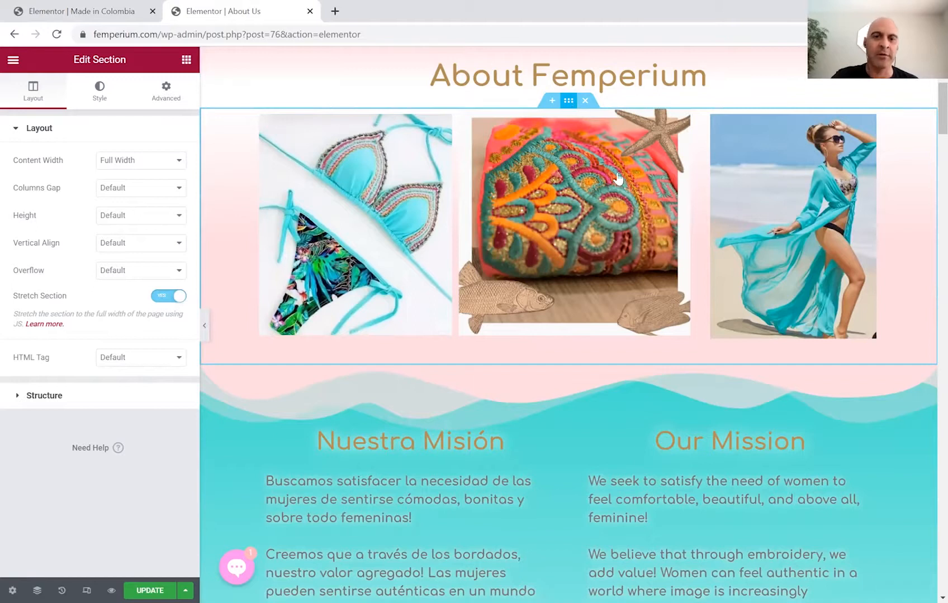
right_click(569, 101)
click(593, 155)
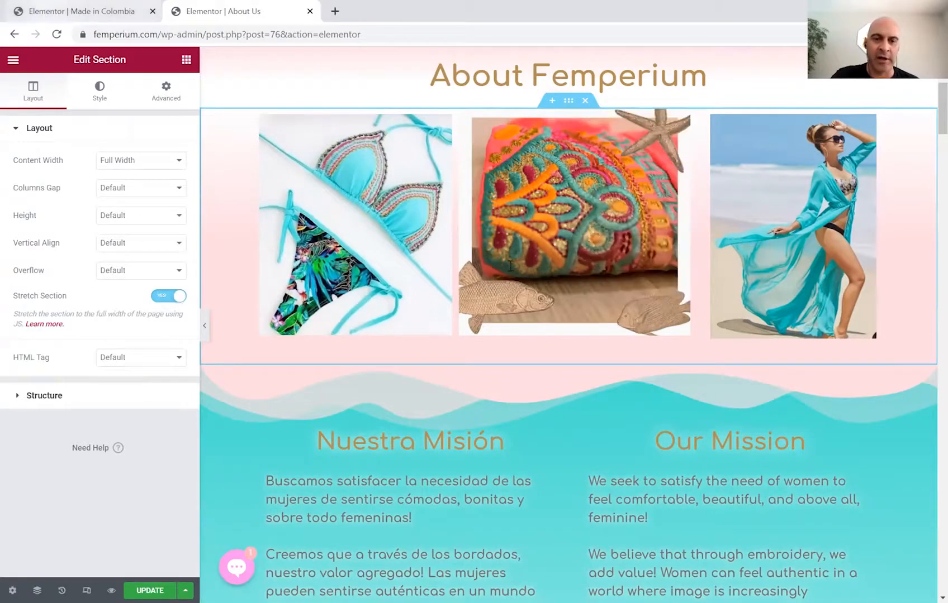
key(ctrl+shift+Tab)
right_click(584, 314)
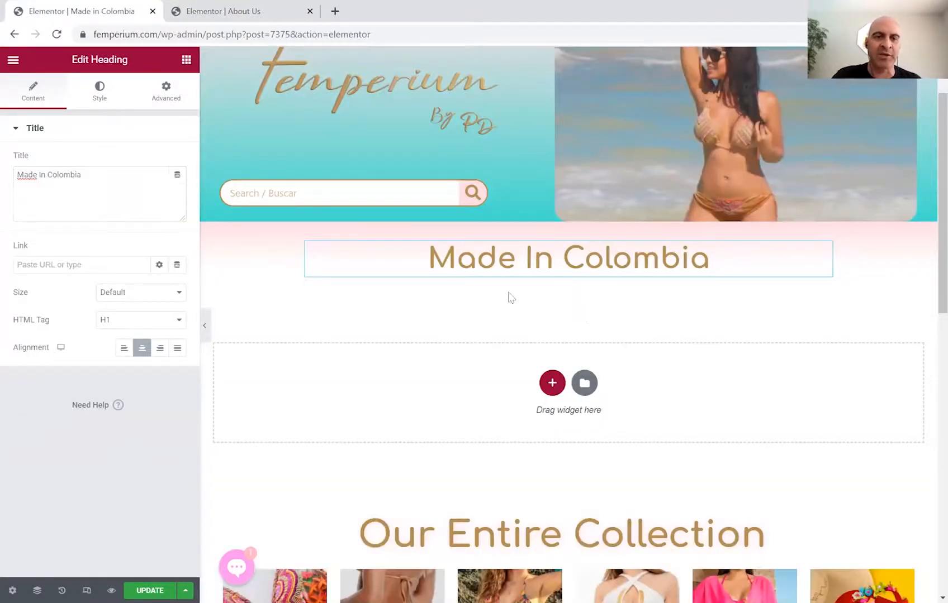
click(529, 292)
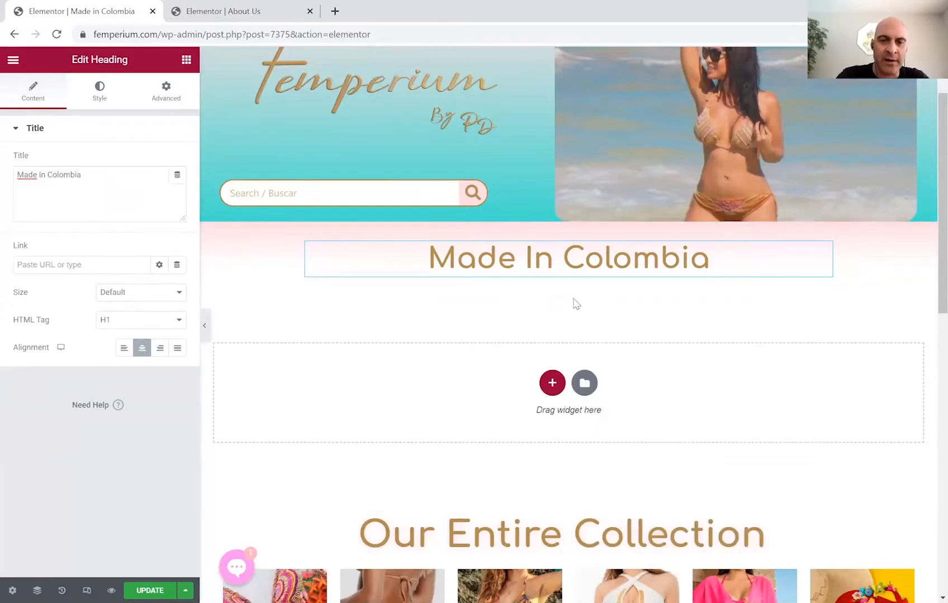
right_click(574, 301)
key(Escape)
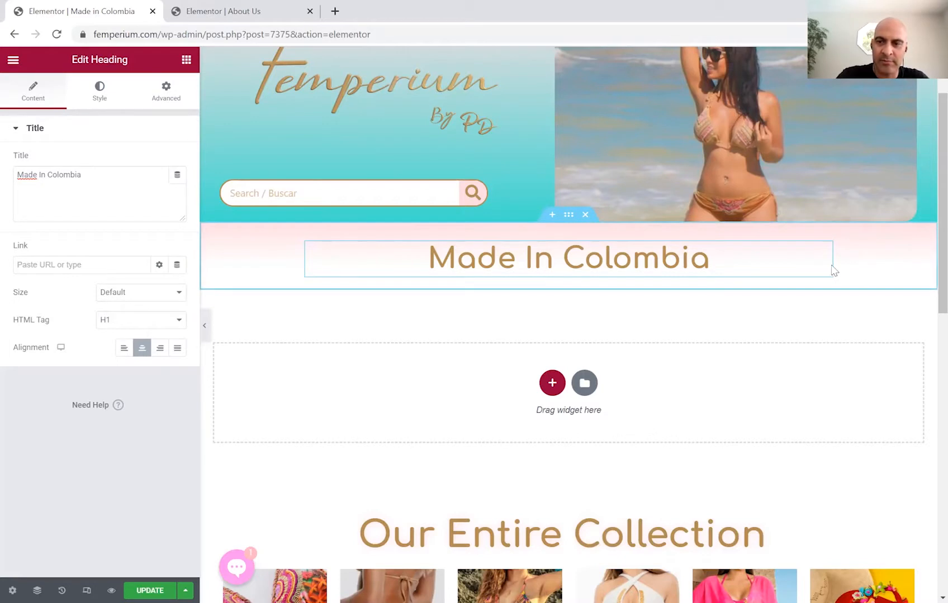
right_click(860, 268)
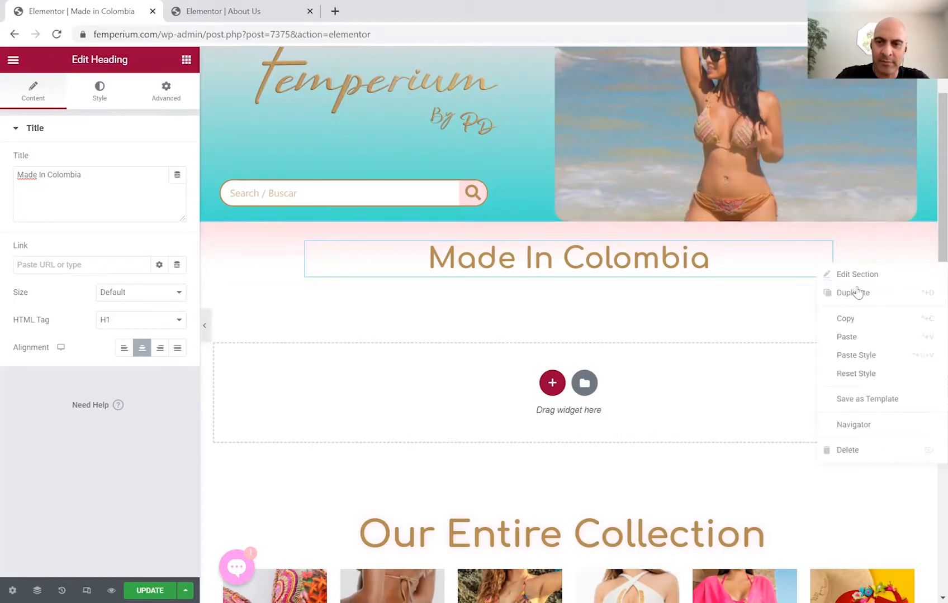
click(847, 337)
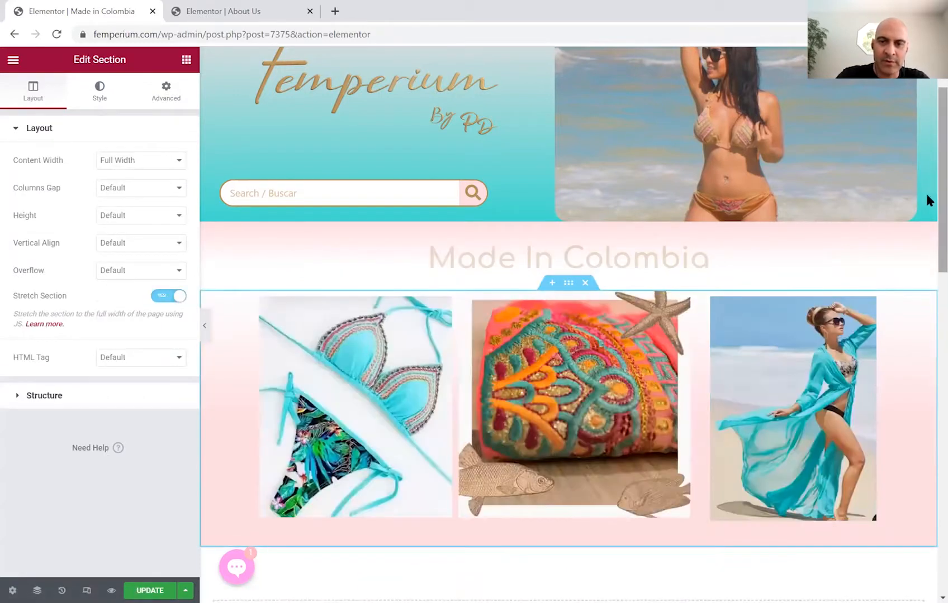
Open the media library to pick a replacement for the first gallery image.
scroll(925, 247, down, 5)
scroll(925, 282, down, 1)
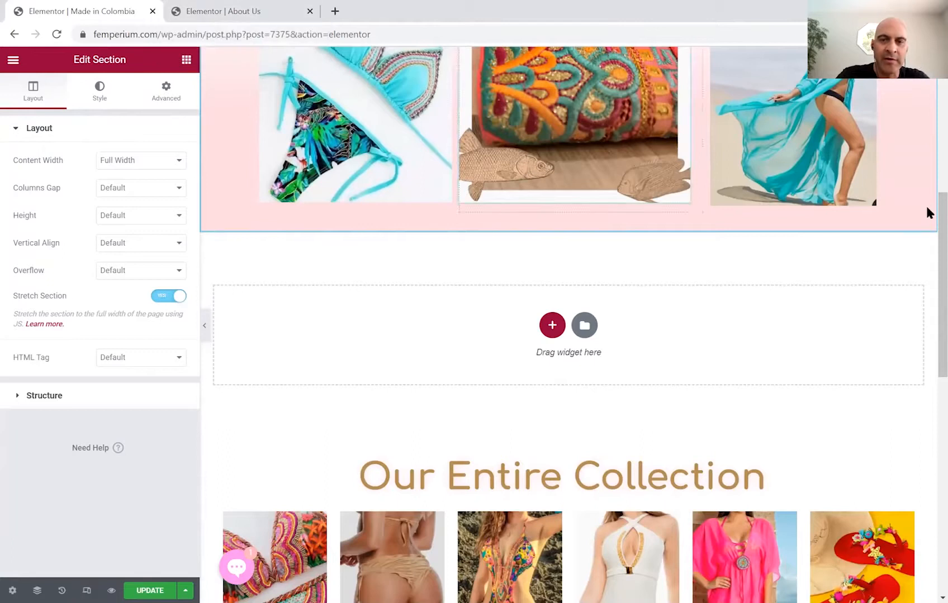
scroll(417, 240, up, 4)
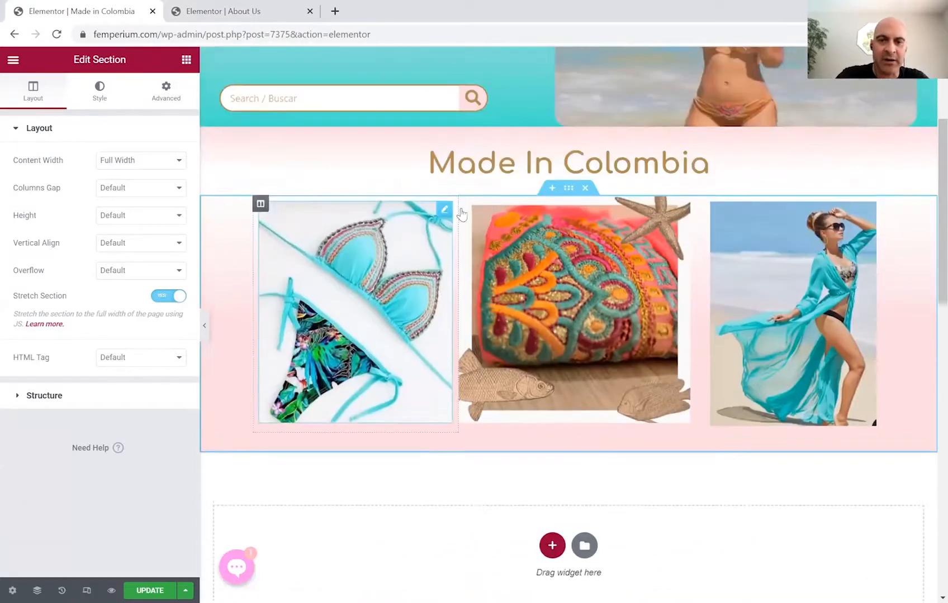
click(443, 215)
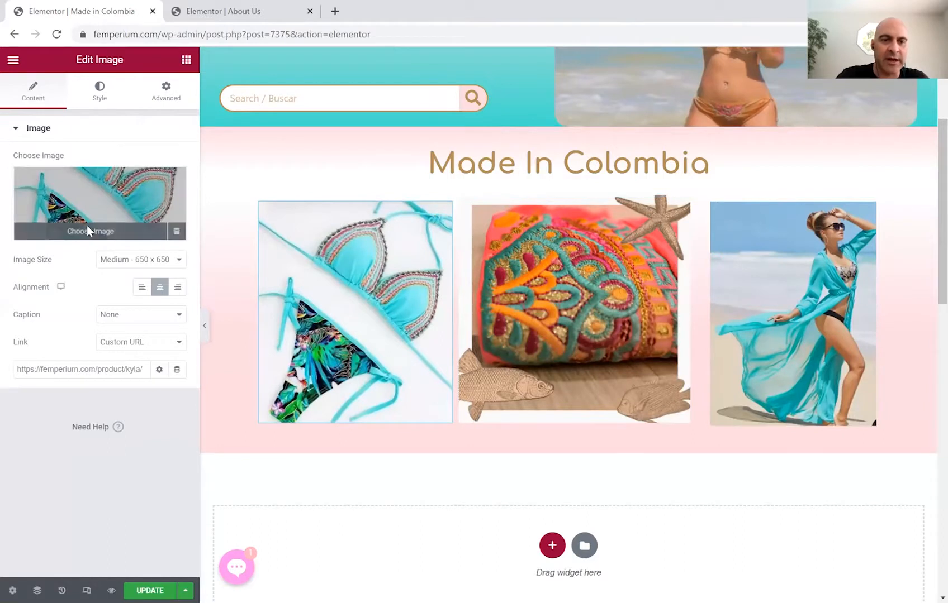
click(89, 229)
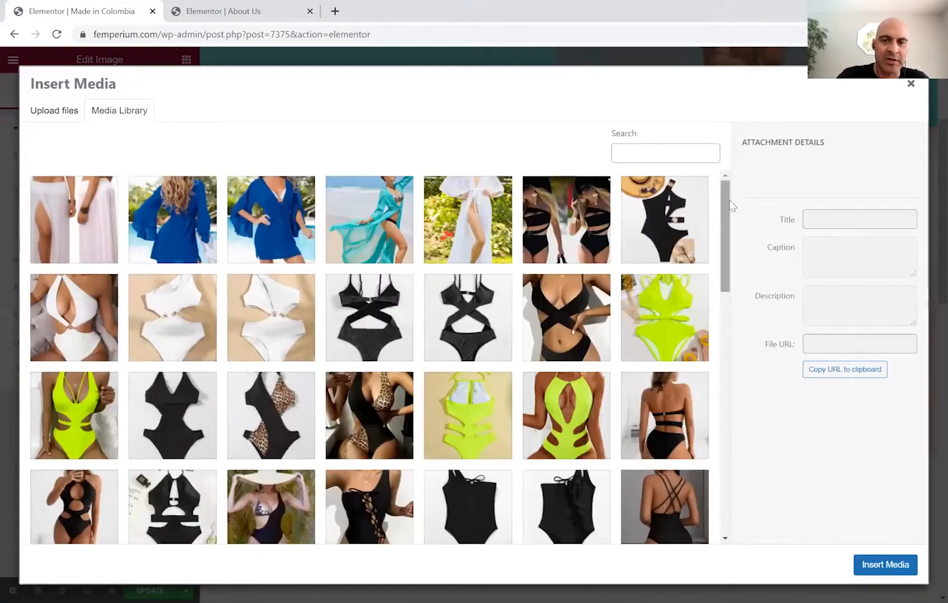
scroll(726, 252, down, 1)
drag(729, 254, 726, 232)
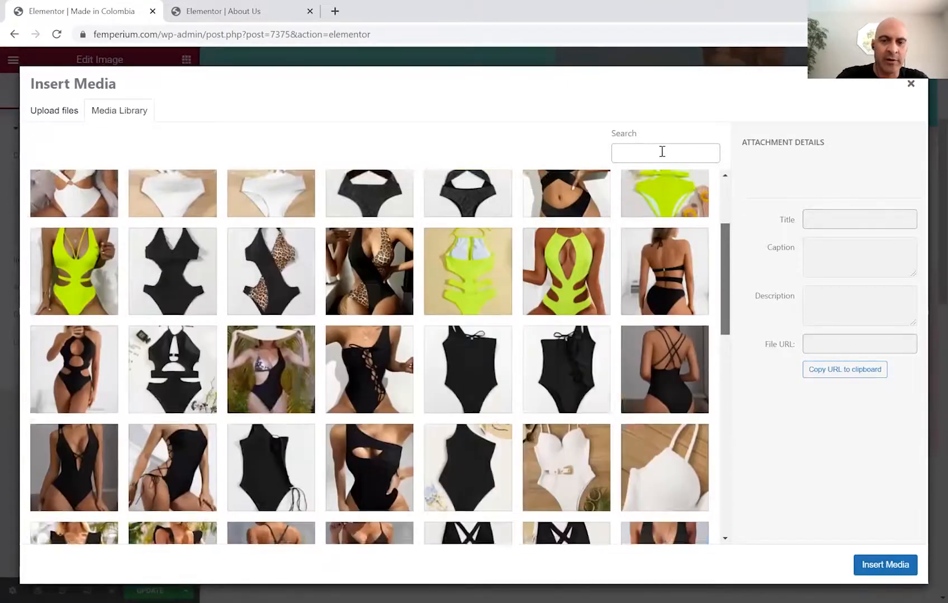
Search the library for TRIKINI and insert the black embellished Samara Trikini photo.
click(662, 152)
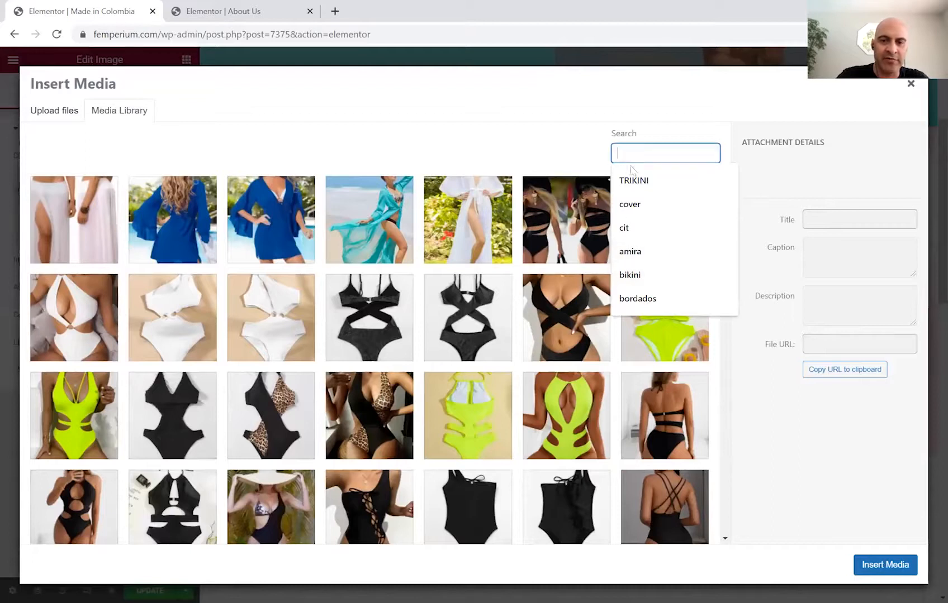
click(632, 179)
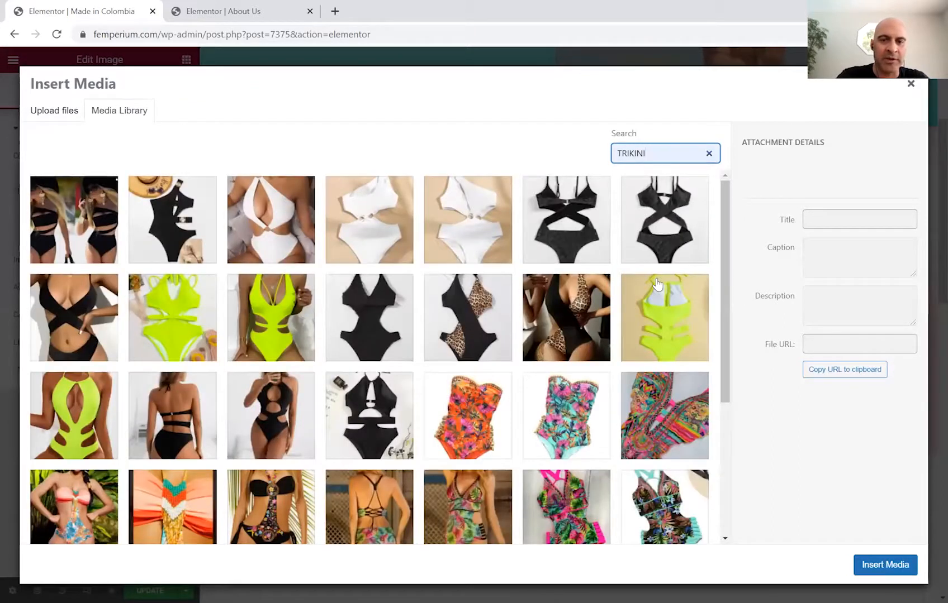
scroll(657, 283, down, 1)
scroll(657, 284, down, 2)
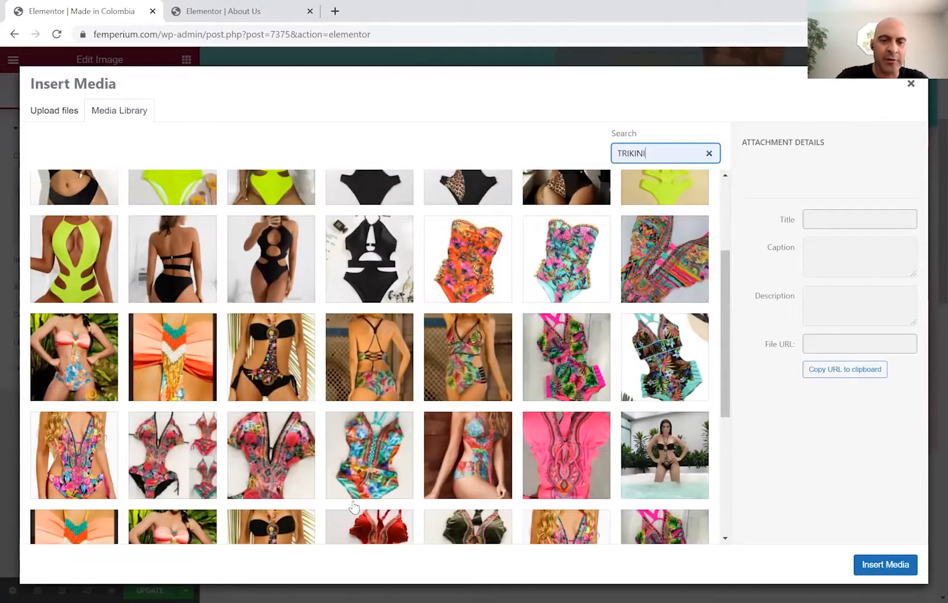
click(267, 351)
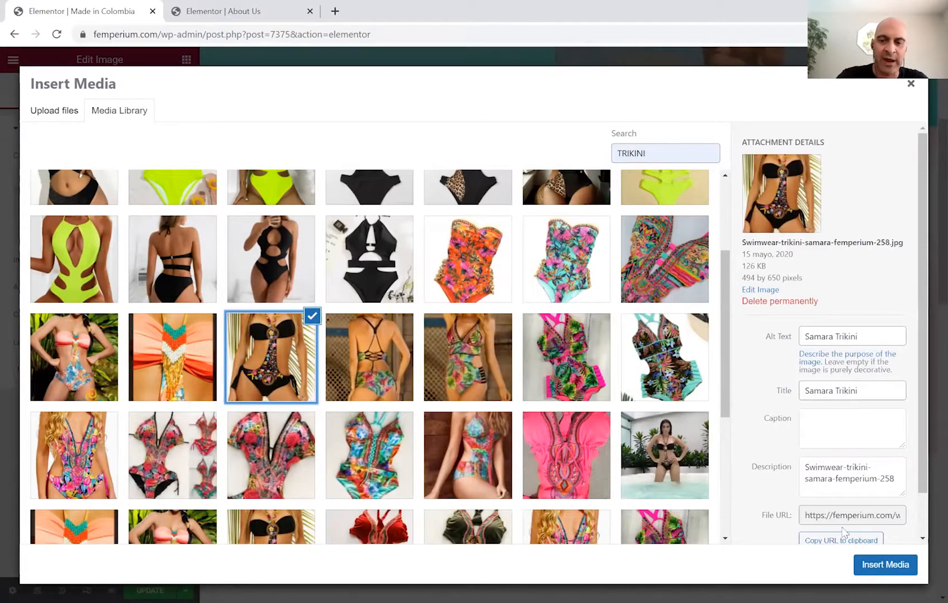
click(875, 570)
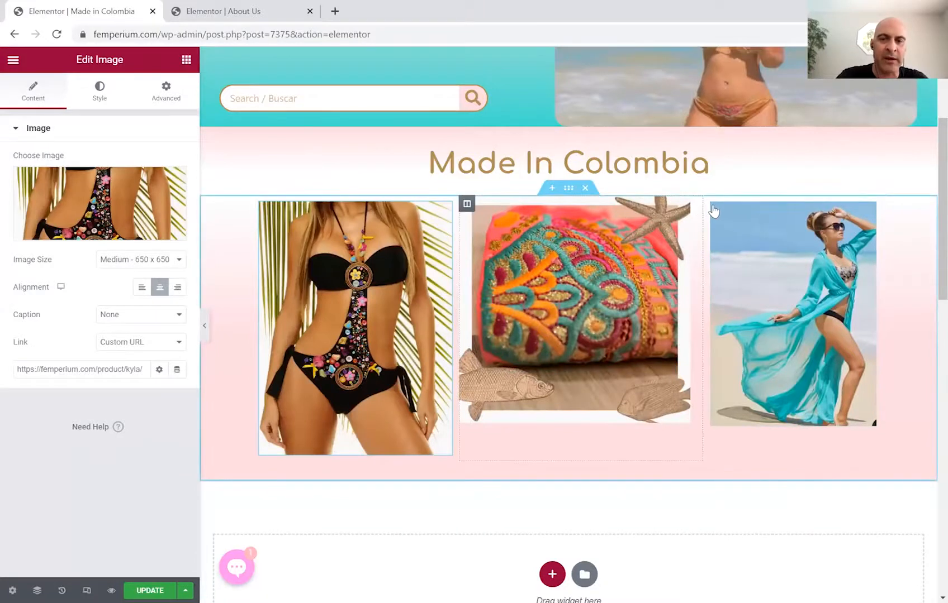
click(748, 241)
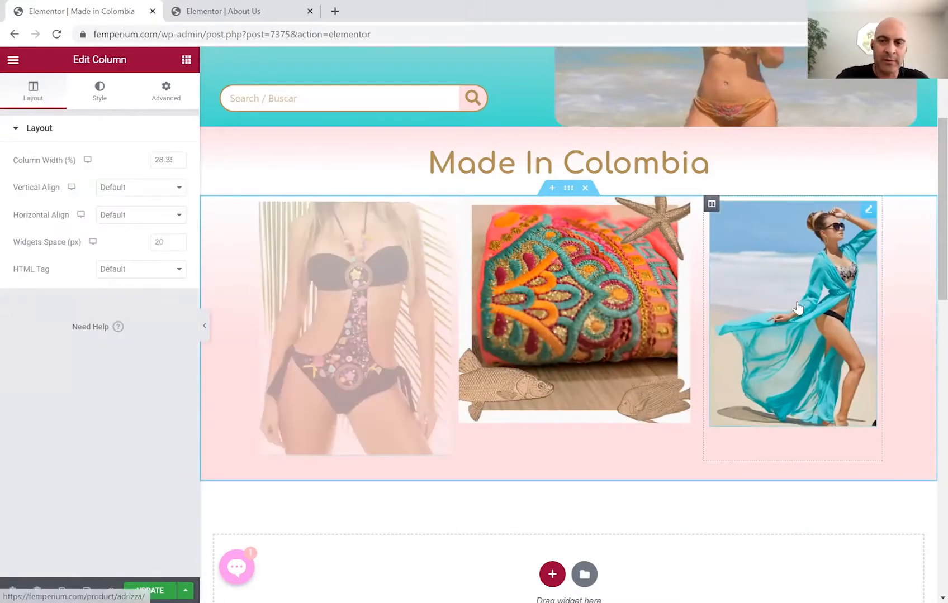
Replace the third image's turquoise cover-up with the floral coral-top Zahina trikini from a TRIKINI search.
click(868, 211)
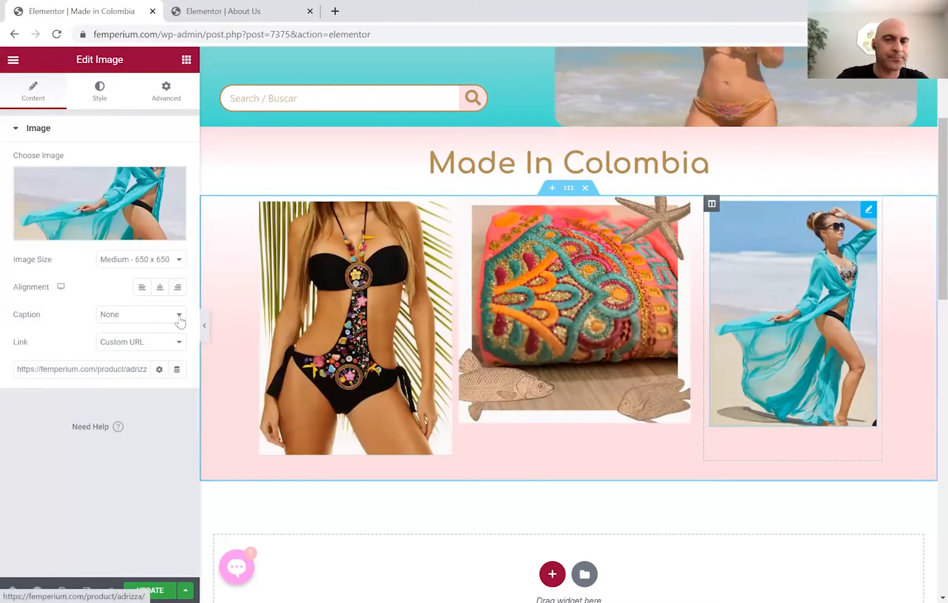
mouse_move(87, 227)
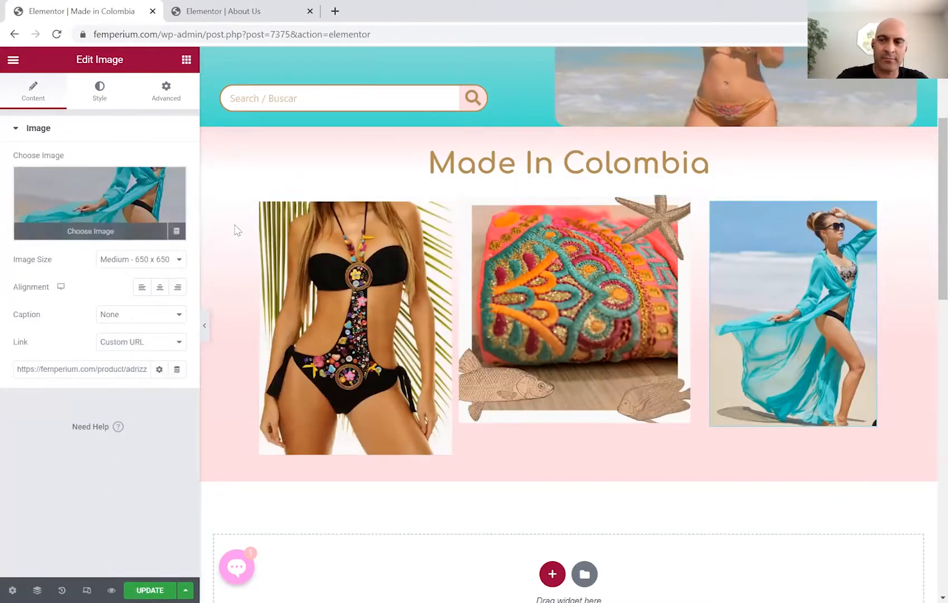
click(655, 158)
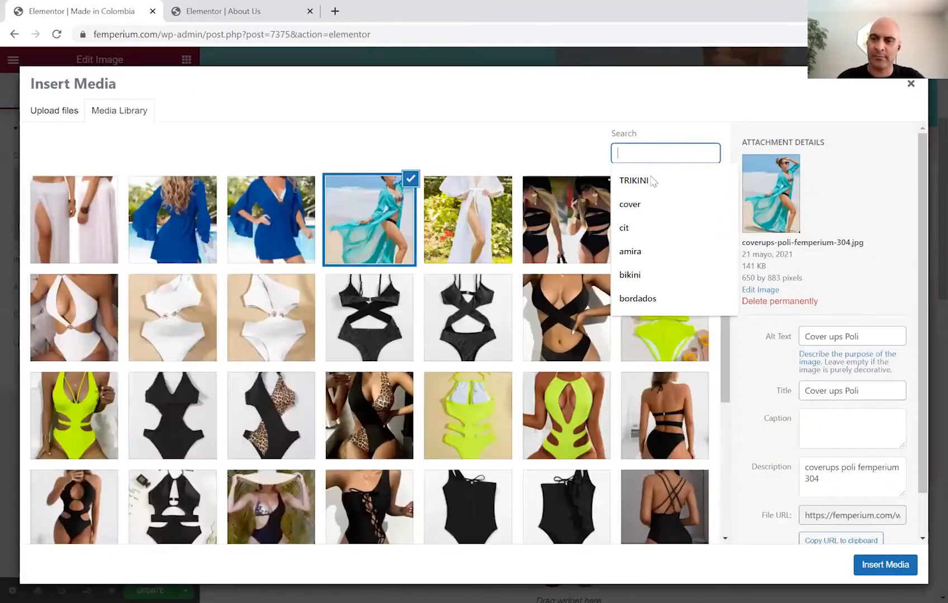
key(Down)
key(Return)
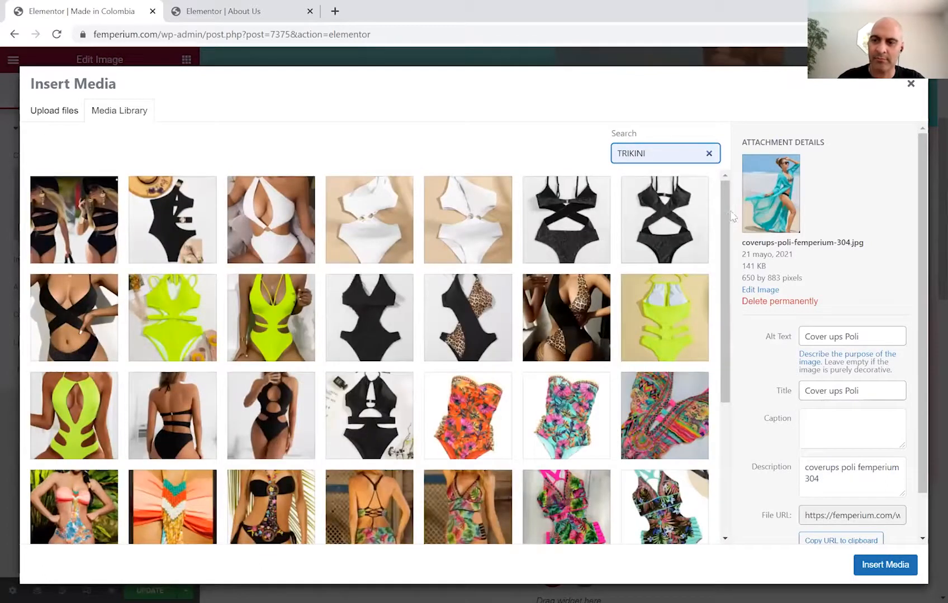
scroll(746, 334, down, 5)
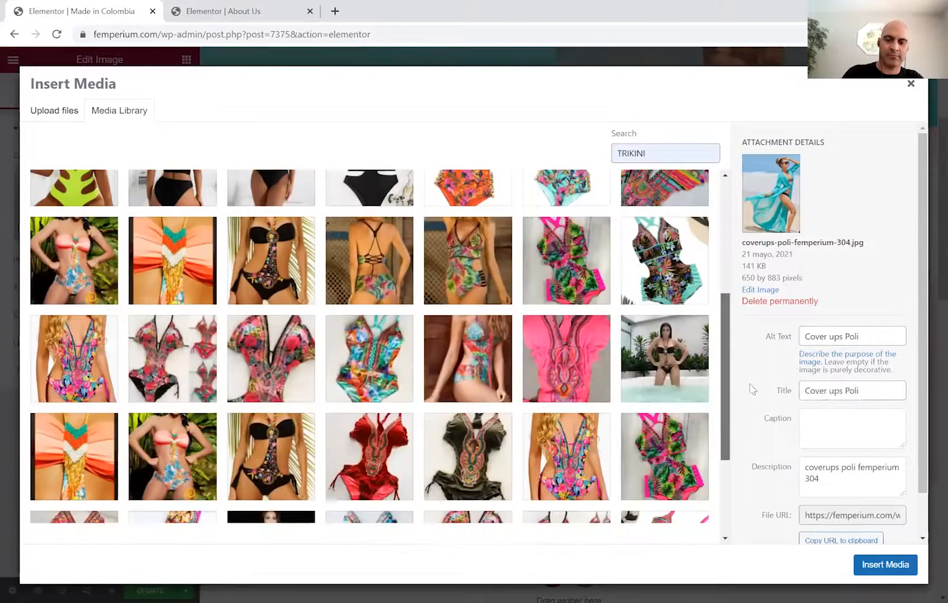
scroll(175, 270, down, 2)
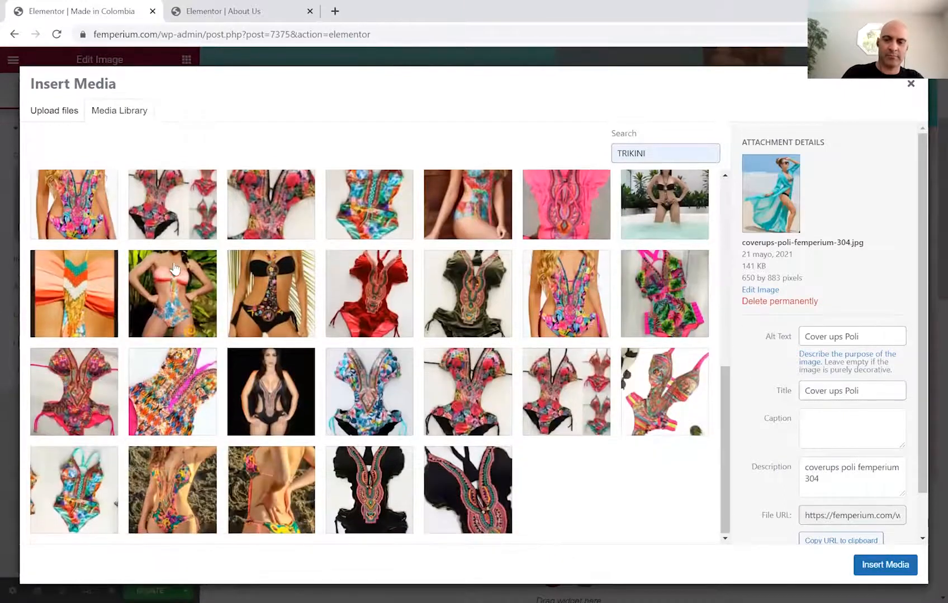
click(176, 272)
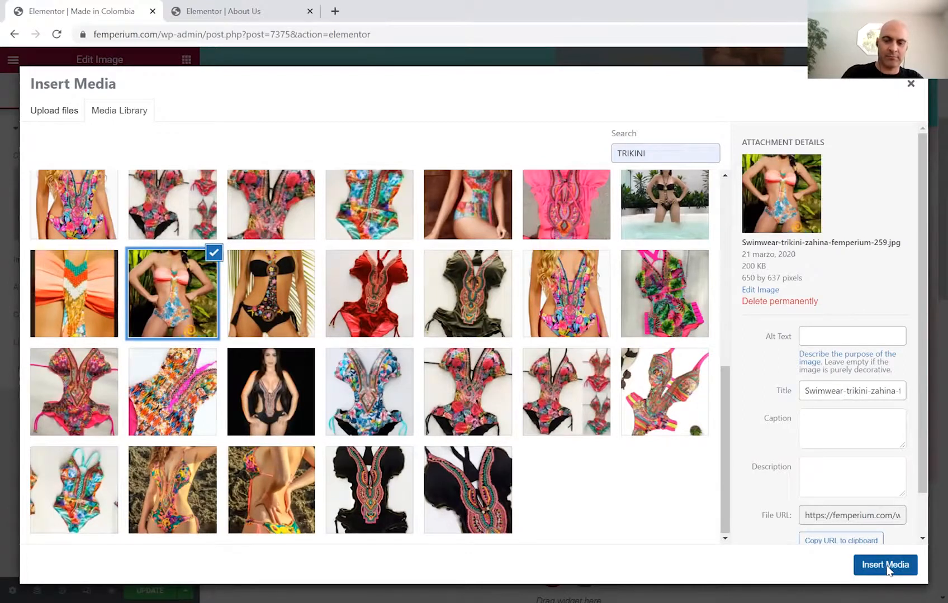
click(885, 565)
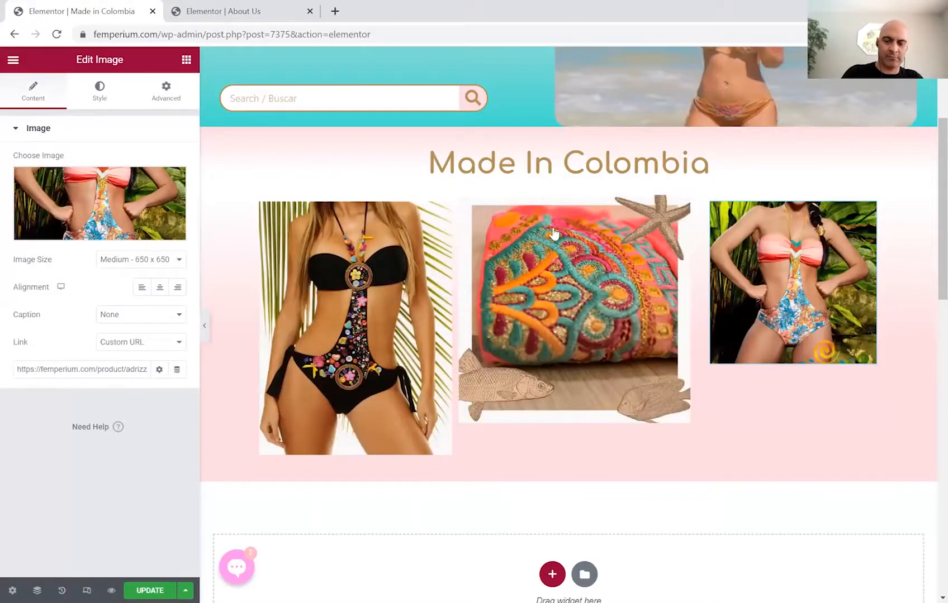
Swap the middle image for the black embroidered swimsuit close-up from the TRIKINI results.
mouse_move(684, 218)
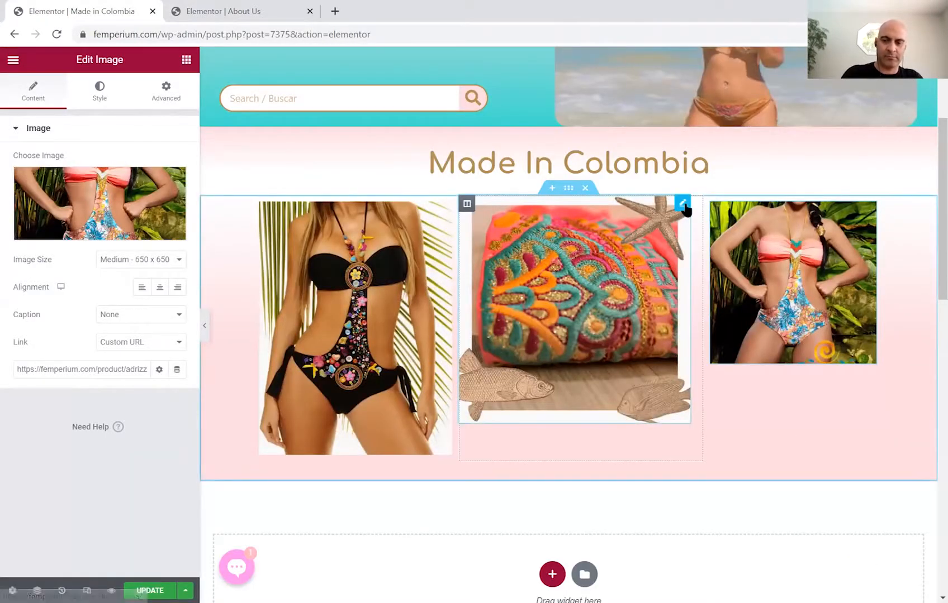
click(682, 204)
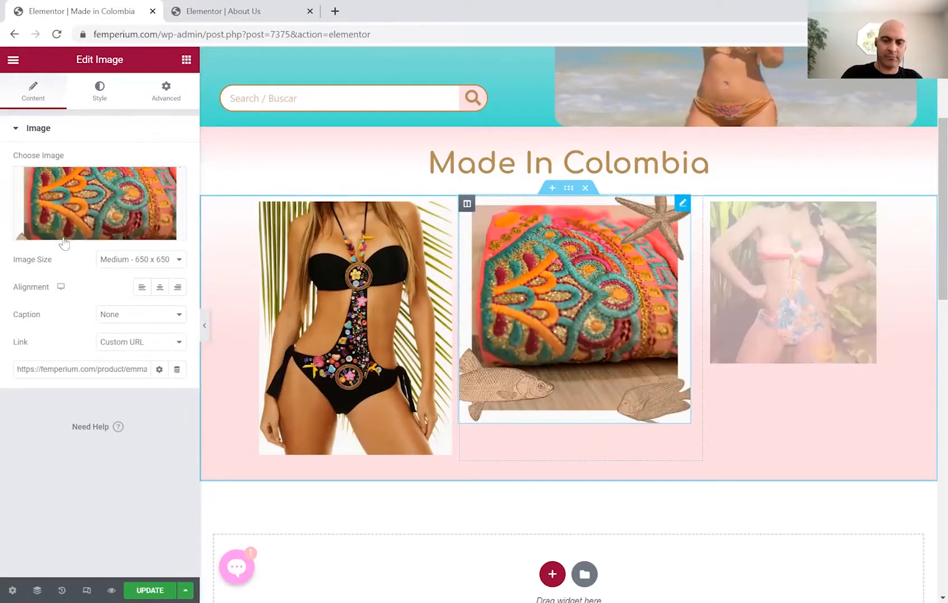
click(165, 221)
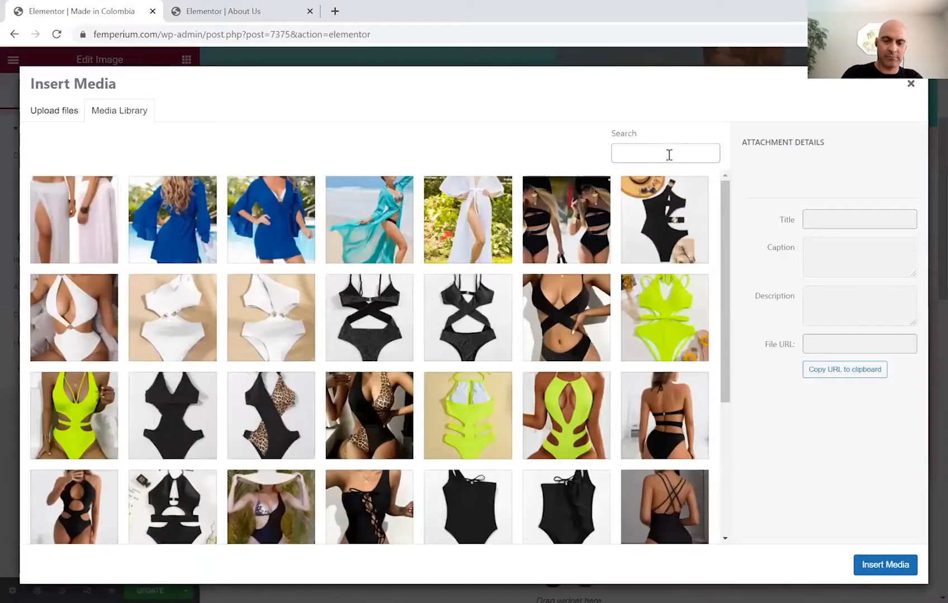
click(669, 155)
click(689, 184)
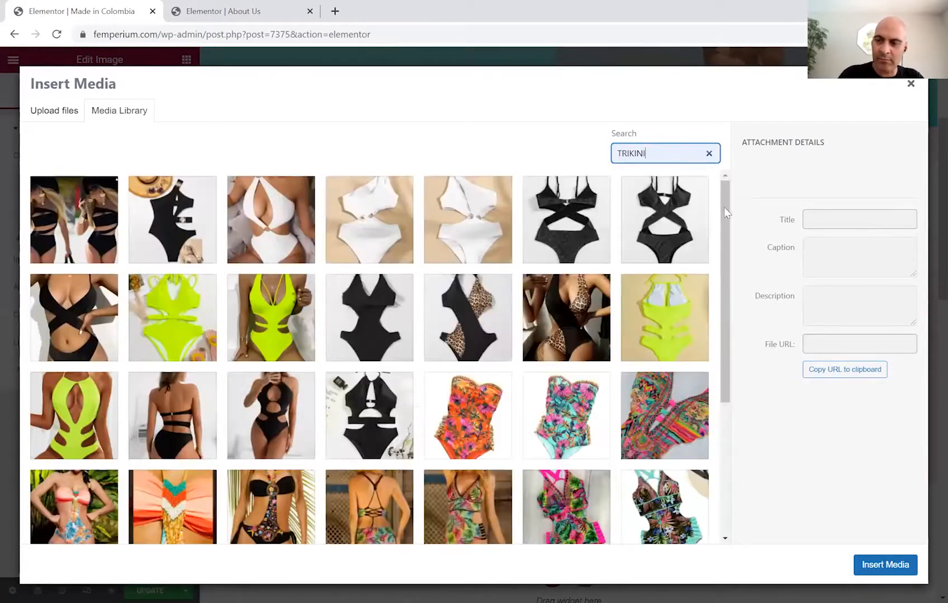
drag(724, 302, 725, 525)
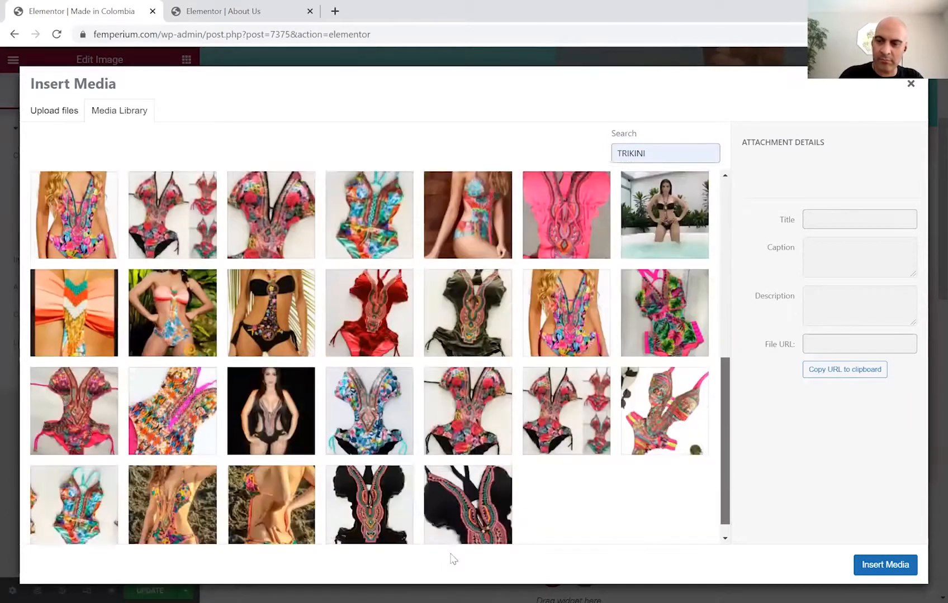
click(476, 504)
click(885, 565)
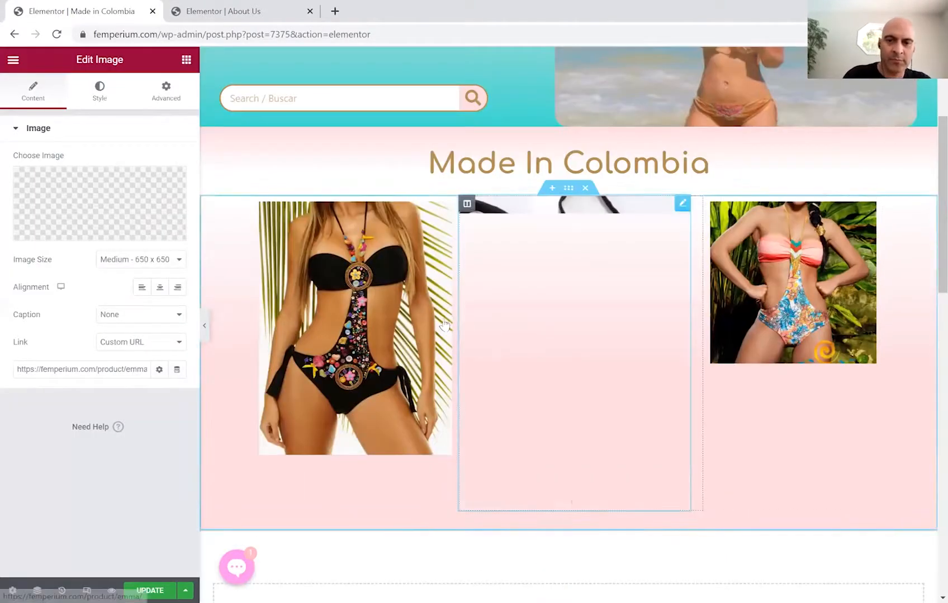
Resize the three gallery columns to roughly 30%, 30% and 39%.
drag(461, 333, 503, 335)
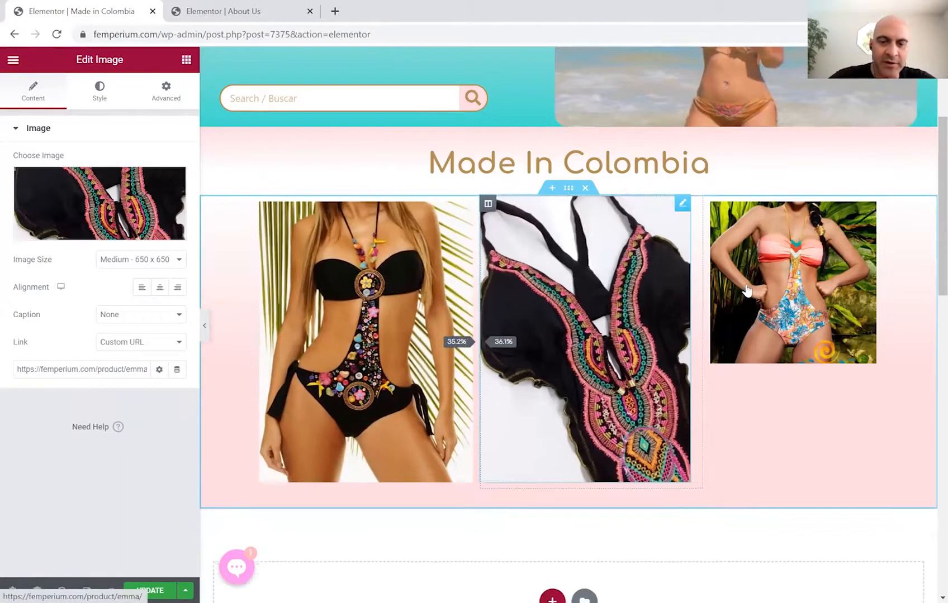
drag(705, 286, 450, 309)
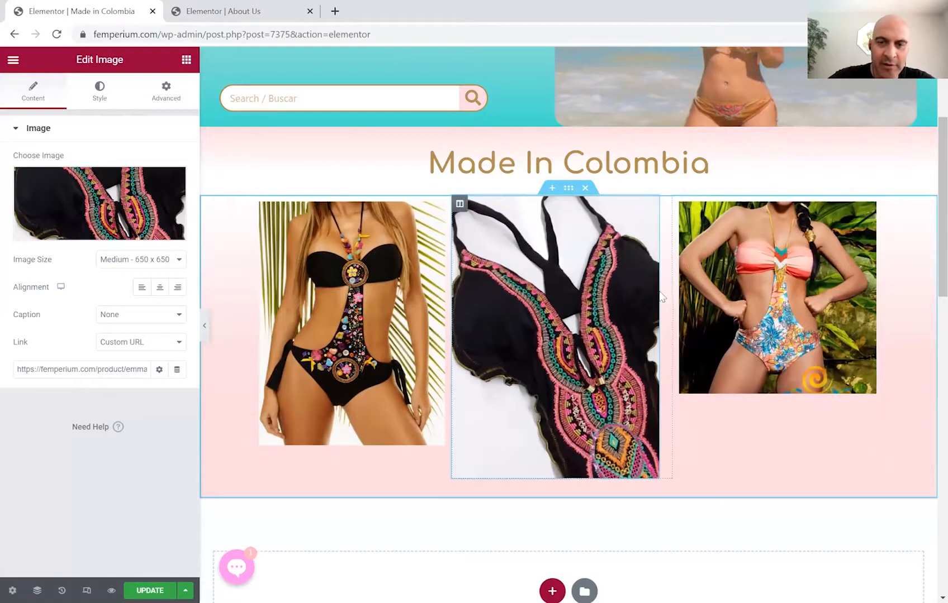
drag(656, 304, 449, 323)
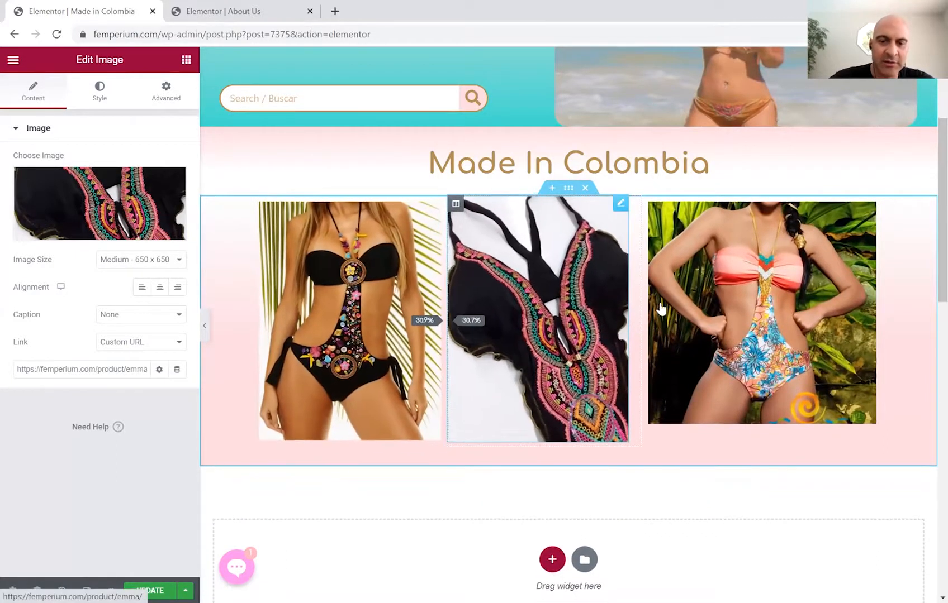
drag(637, 312, 630, 323)
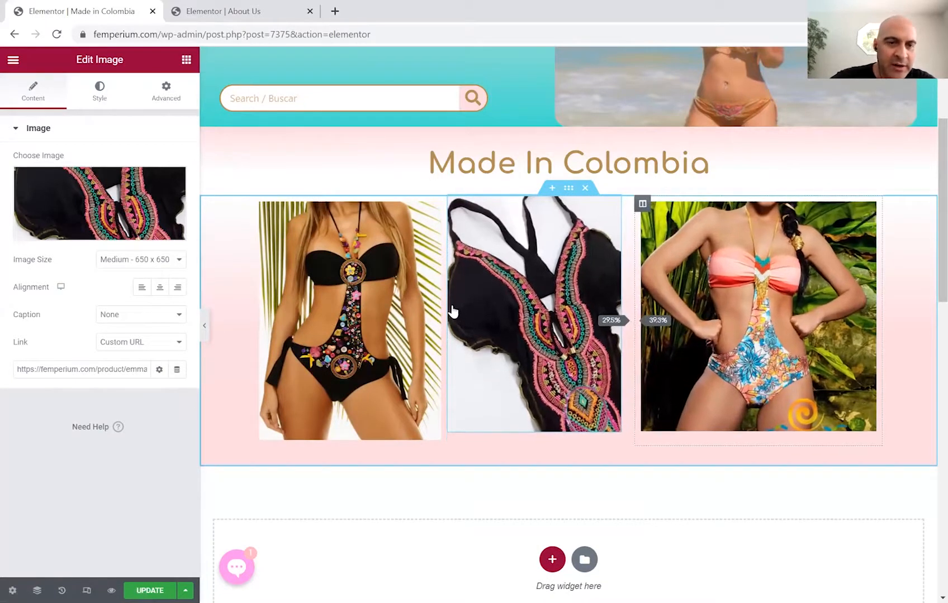
drag(445, 317, 445, 318)
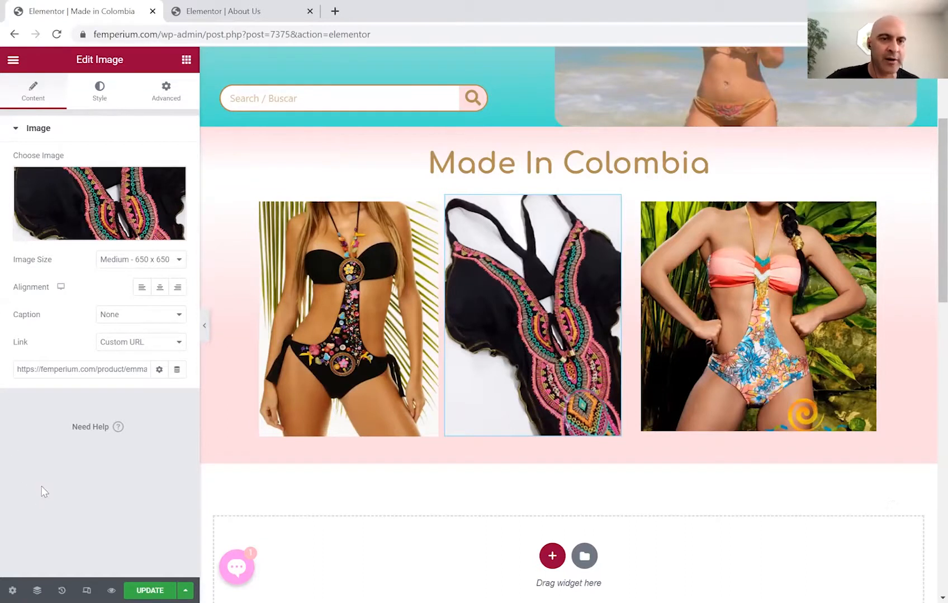
Give the middle gallery image a fixed height of 300.
click(98, 95)
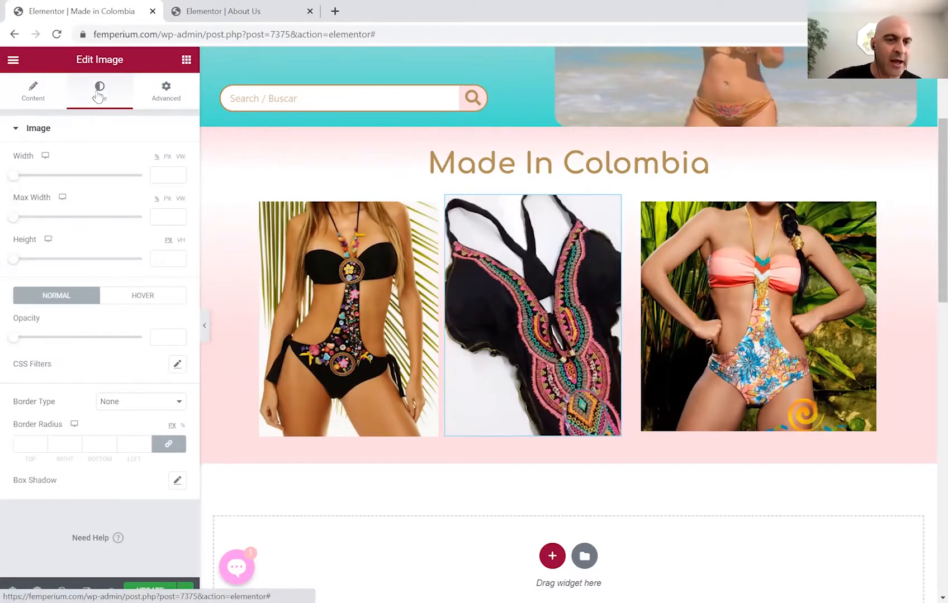
click(176, 257)
click(176, 256)
drag(176, 258, 160, 258)
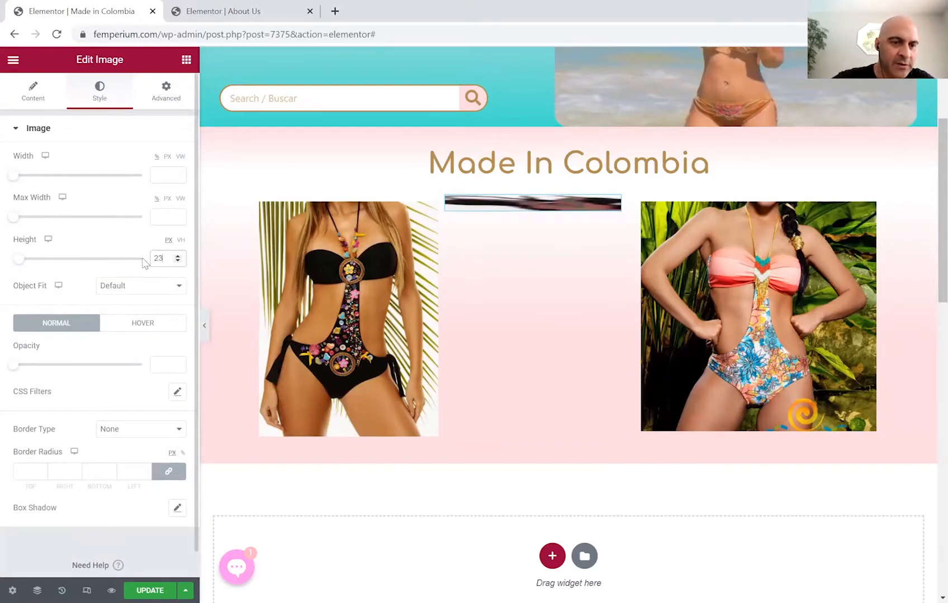
text(200)
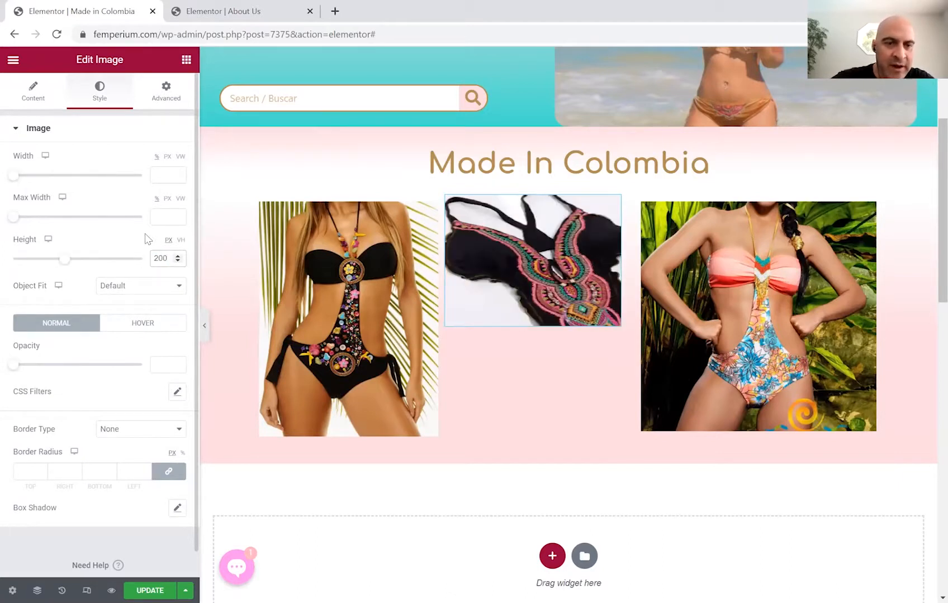
key(BackSpace)
key(BackSpace)
key(BackSpace)
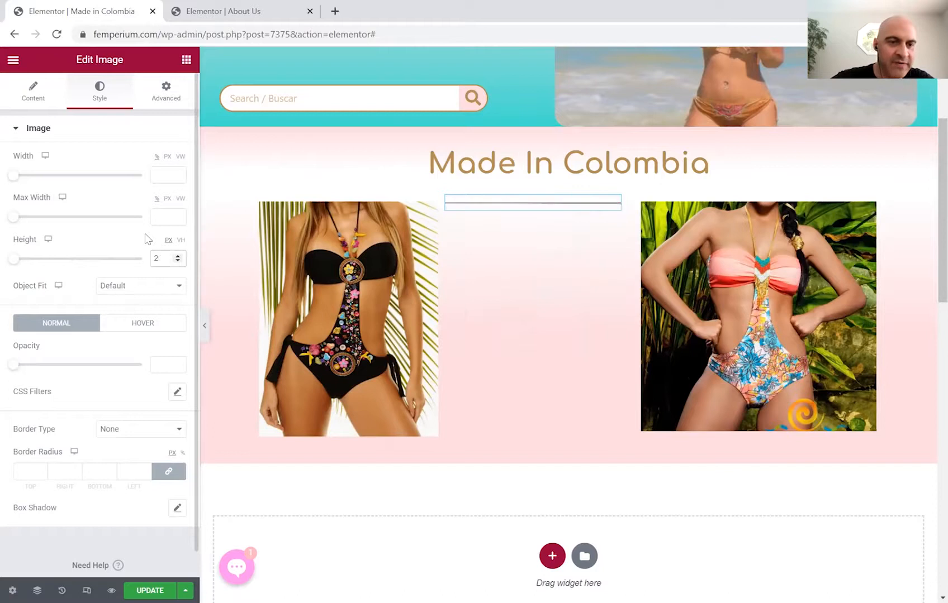
text(3)
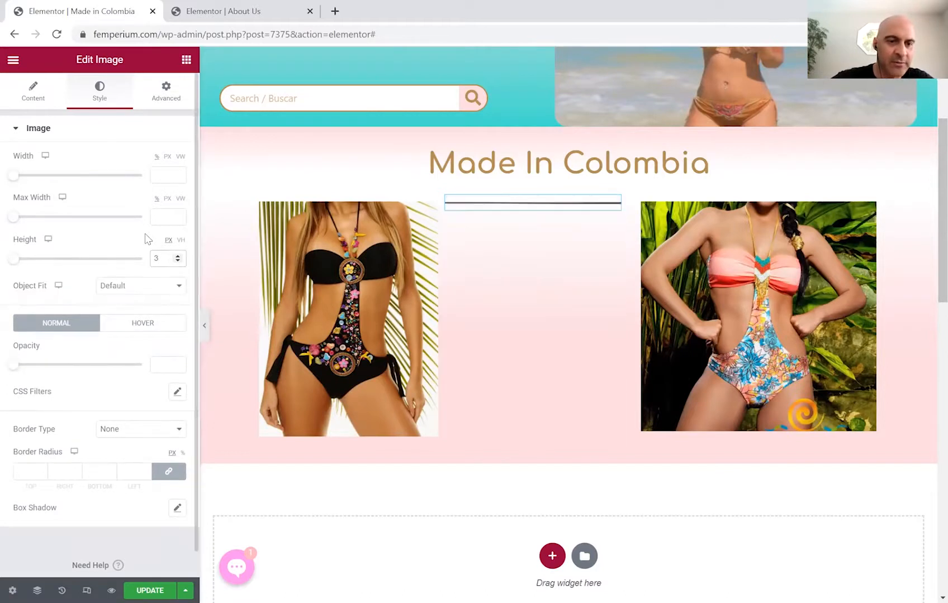
text(00)
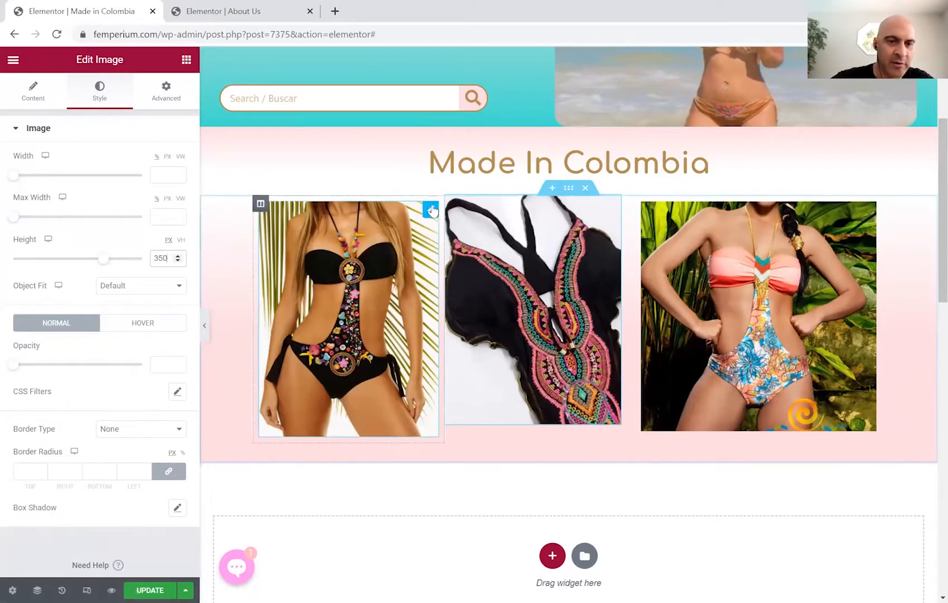
Set the left and right photos to 350 px height and narrow the middle column slightly.
click(429, 214)
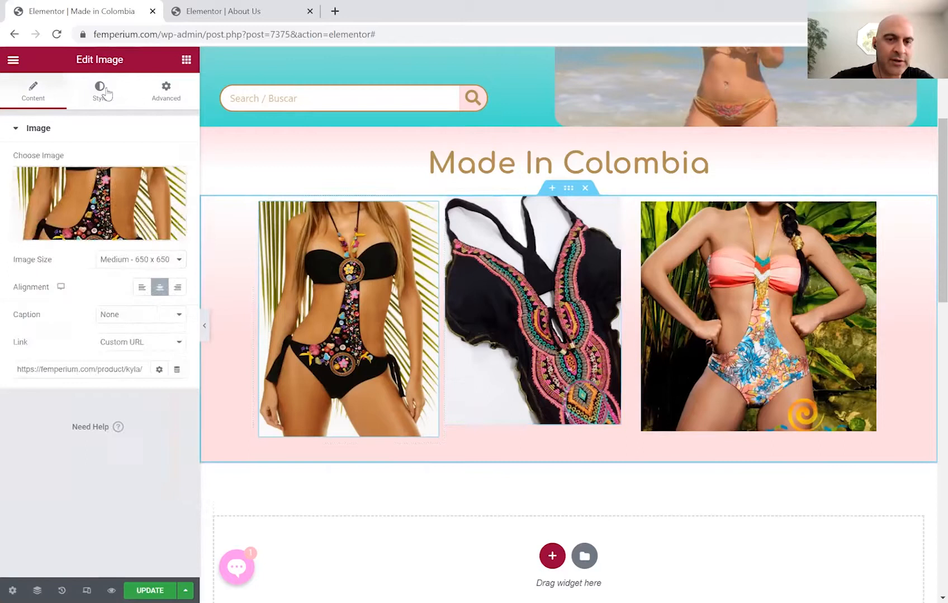
click(100, 93)
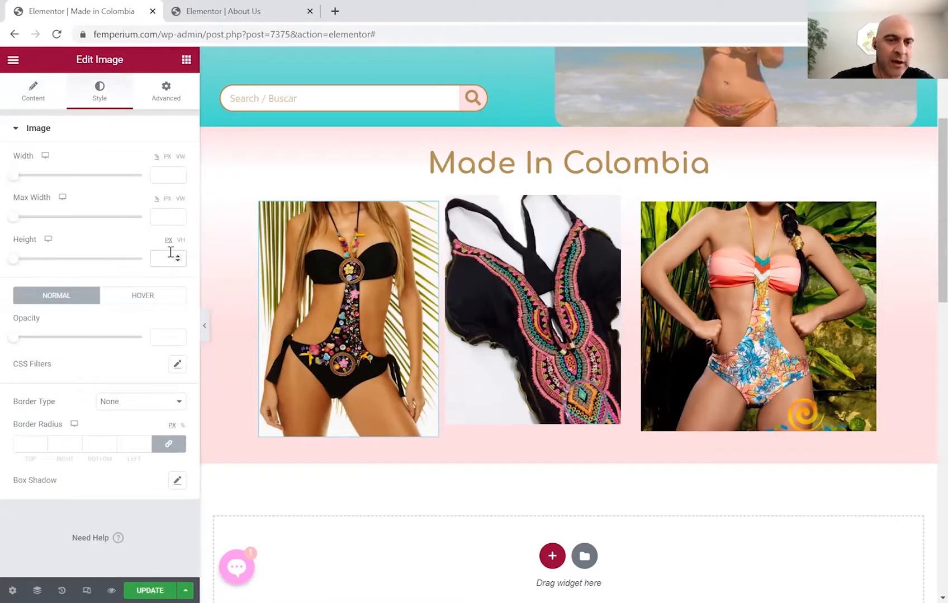
text(350)
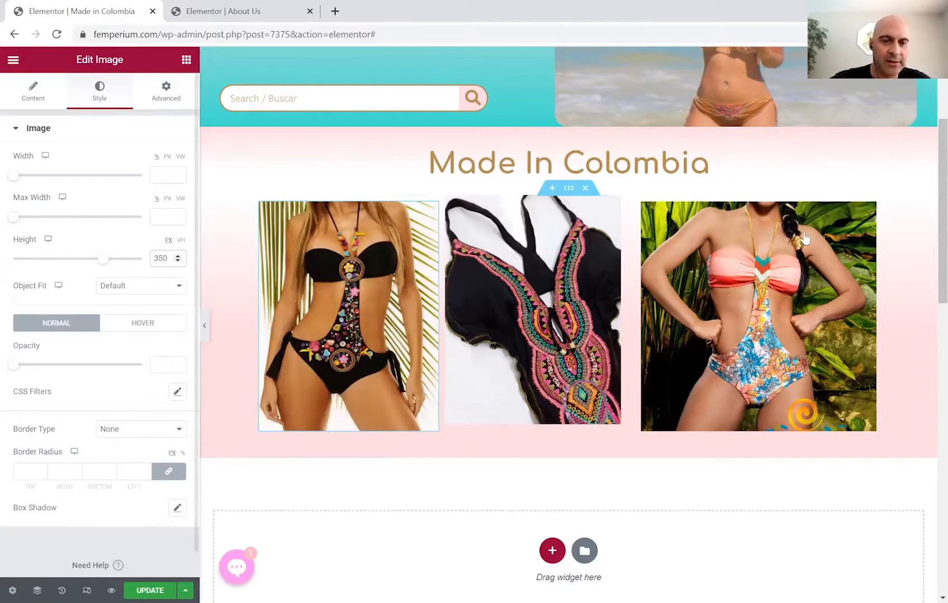
click(864, 211)
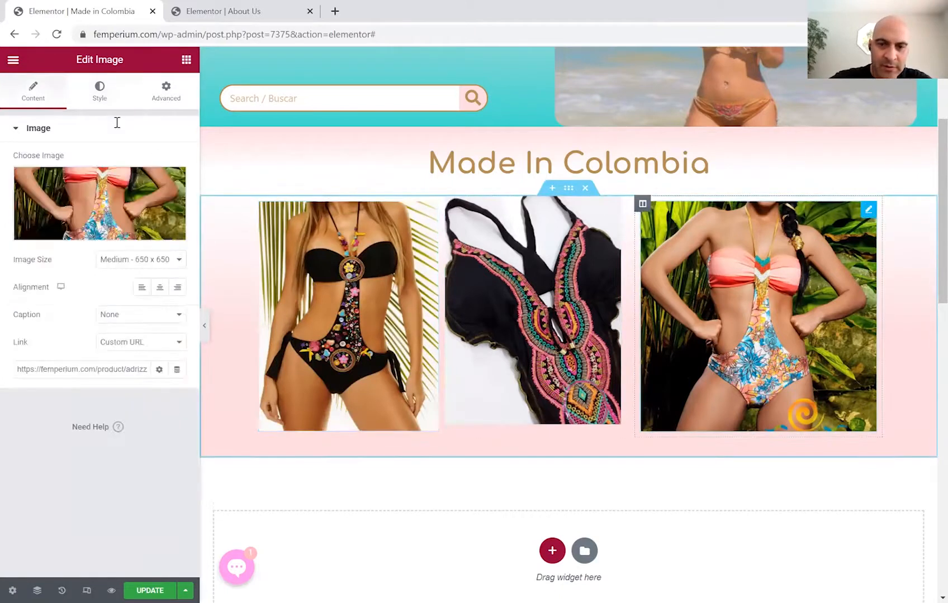
click(98, 89)
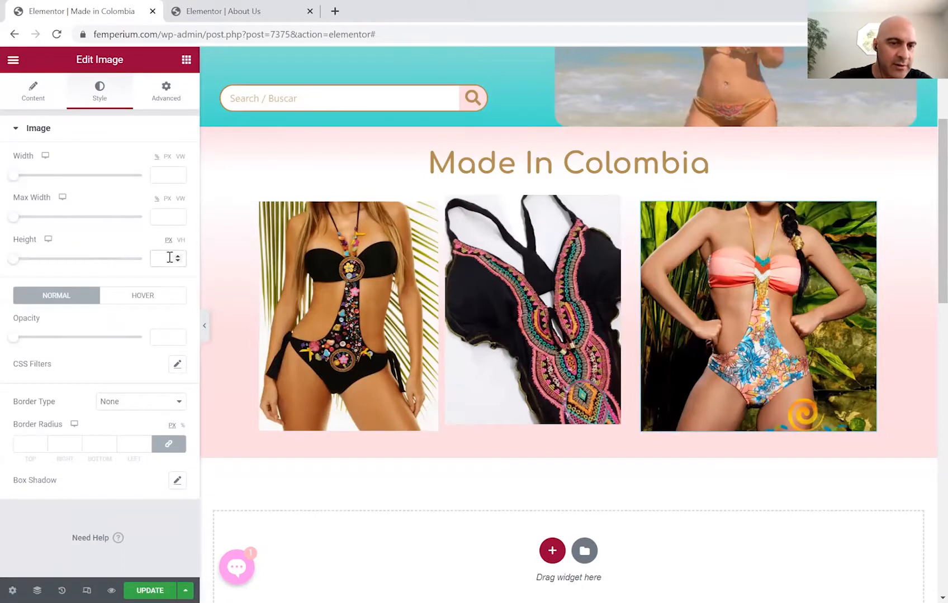
click(170, 257)
text(35)
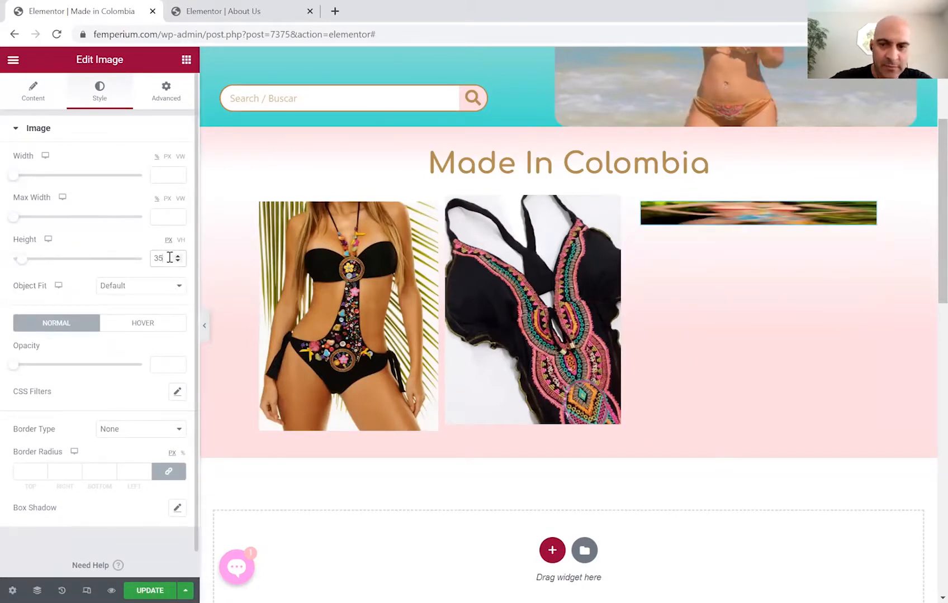
text(0)
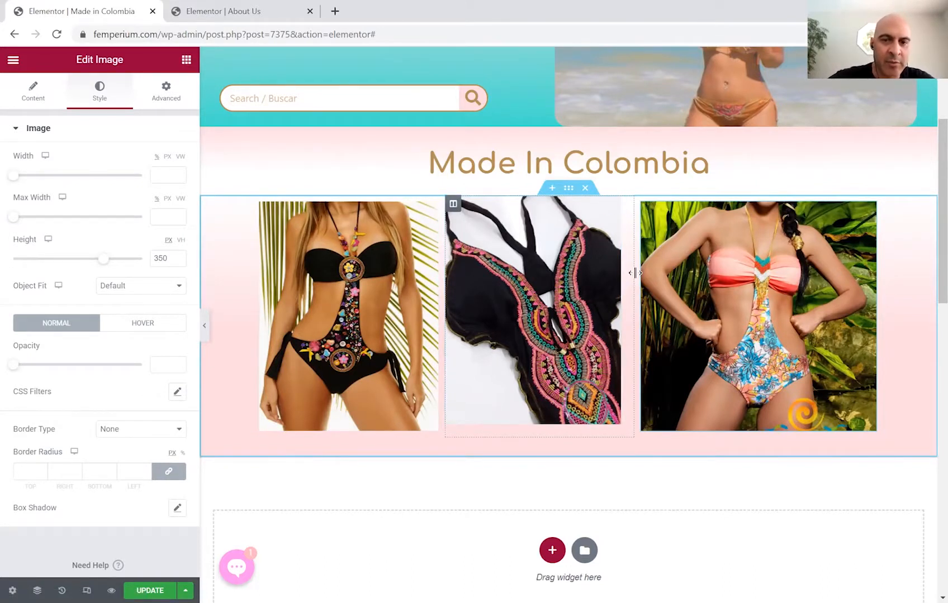
drag(636, 278, 633, 279)
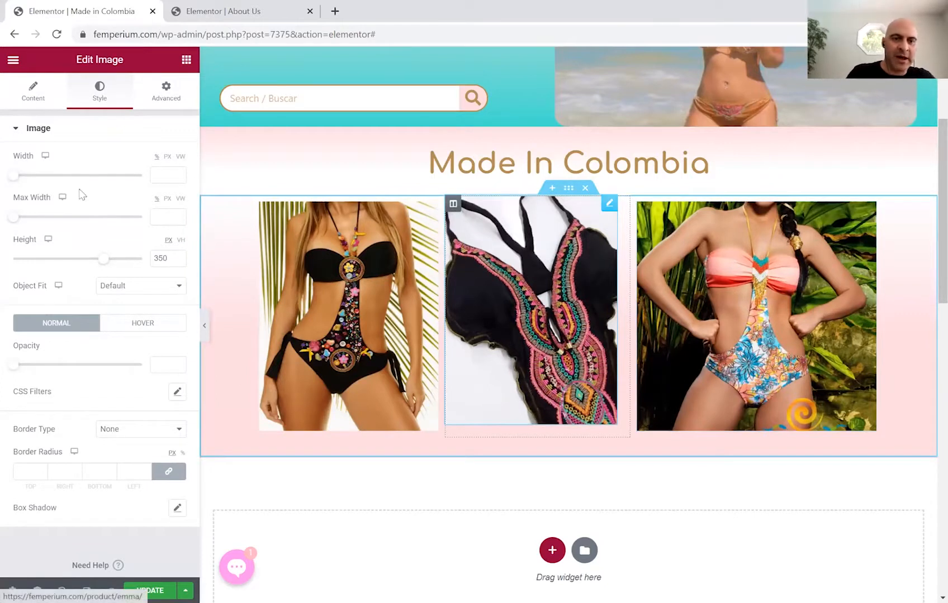
click(166, 91)
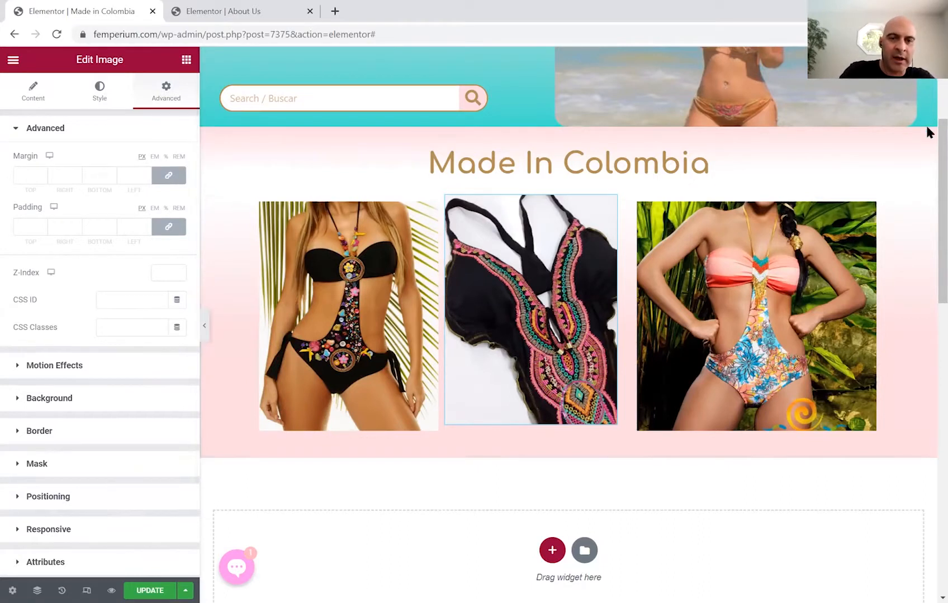
Copy the bilingual 'Nuestra Misión / Our Mission' section in the About Us editor.
scroll(925, 156, down, 1)
click(222, 16)
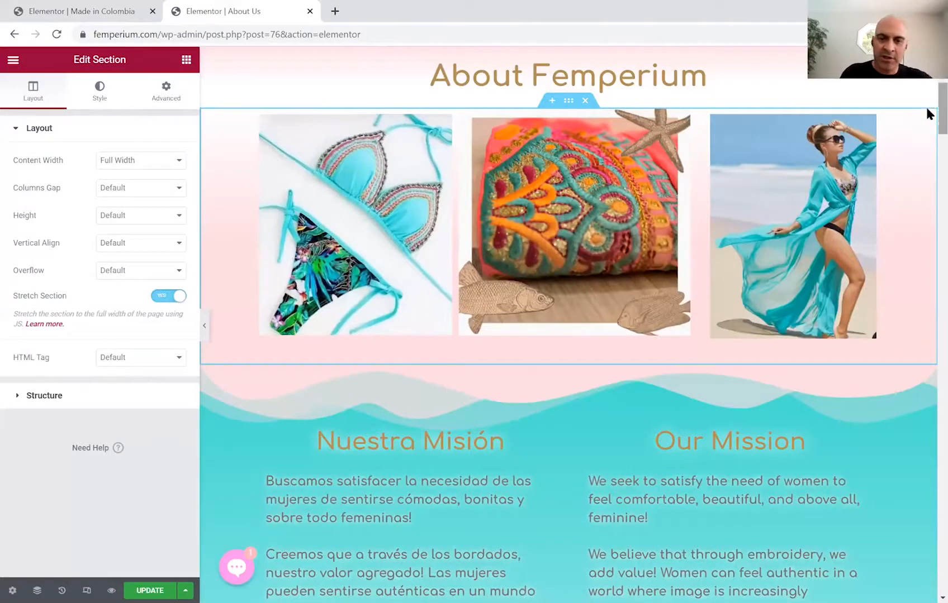
scroll(535, 179, down, 4)
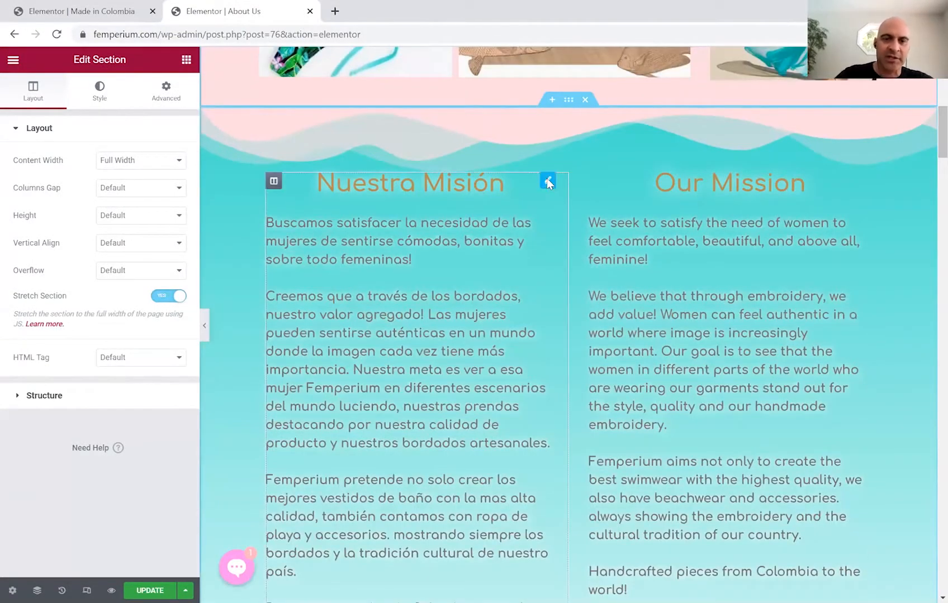
right_click(548, 182)
click(574, 106)
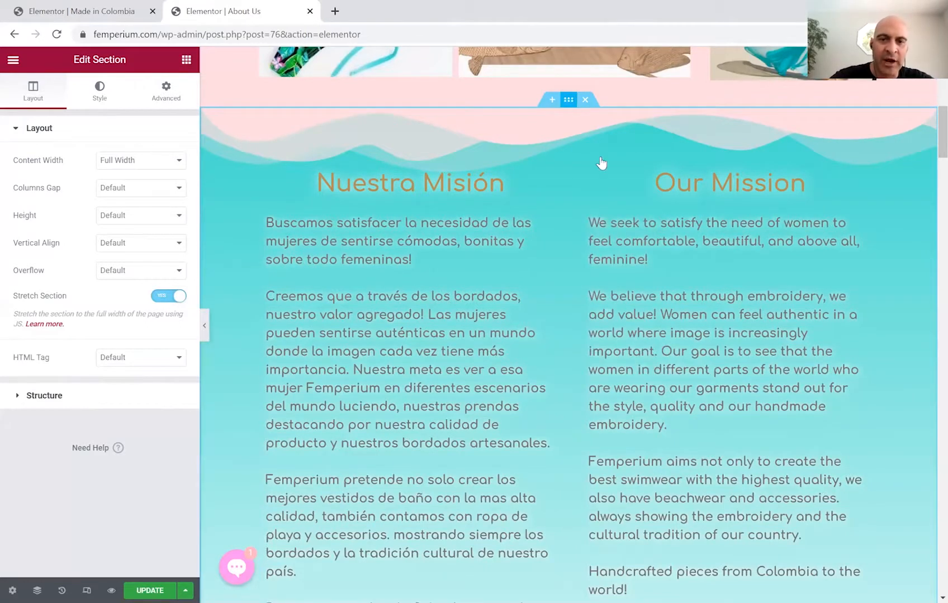
right_click(572, 101)
click(599, 159)
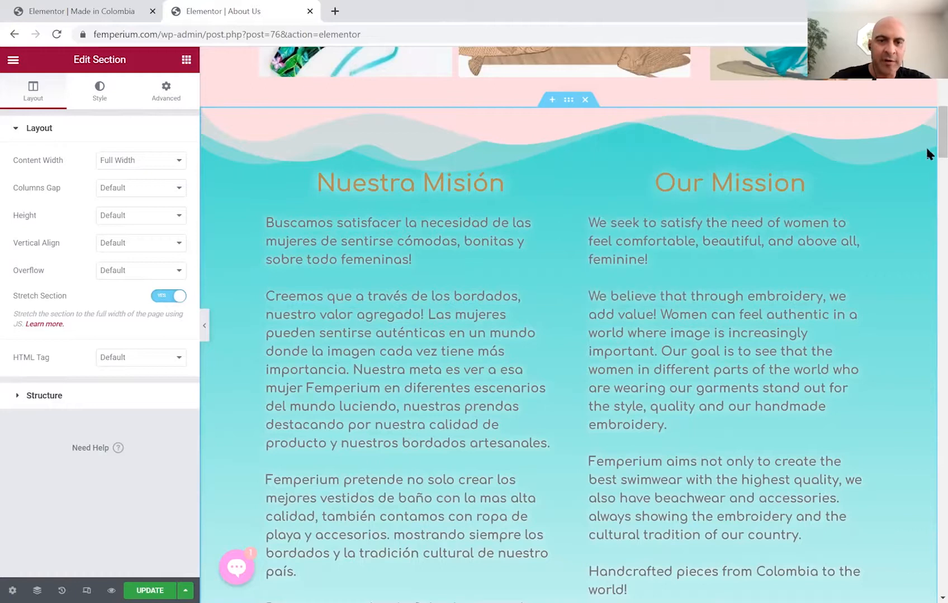
scroll(926, 134, down, 1)
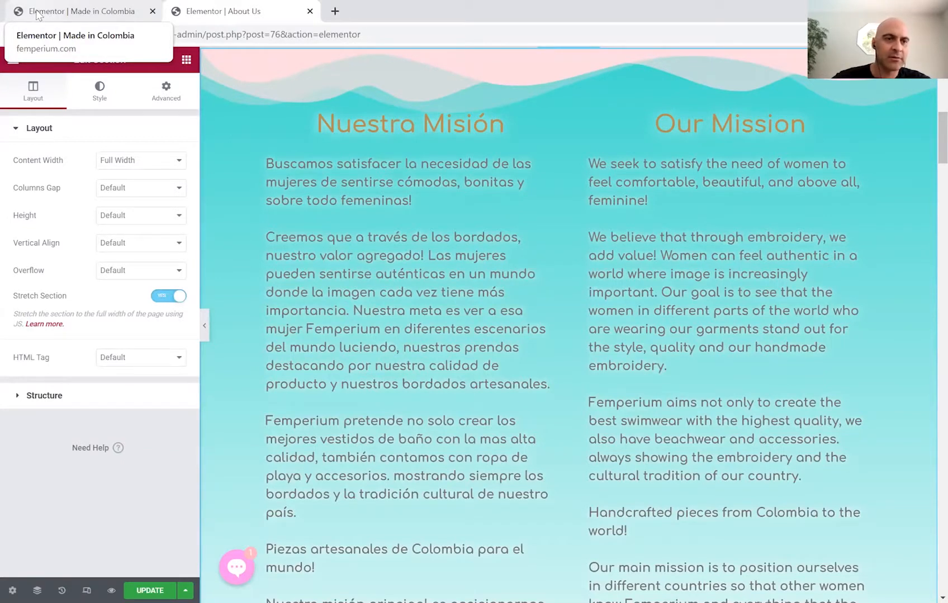
Paste the copied Nuestra Misión / Our Mission section below the swimwear gallery on Made in Colombia.
click(78, 12)
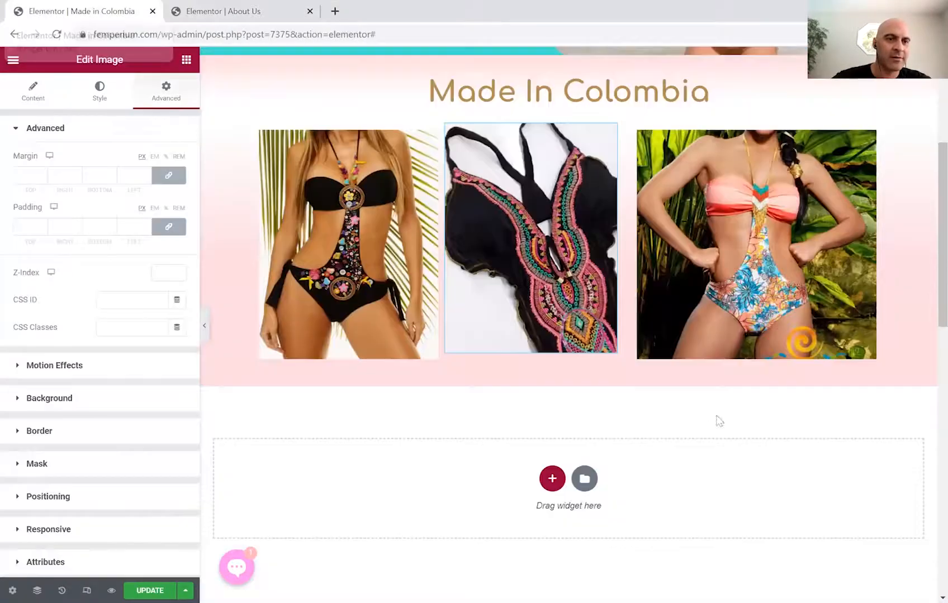
right_click(651, 384)
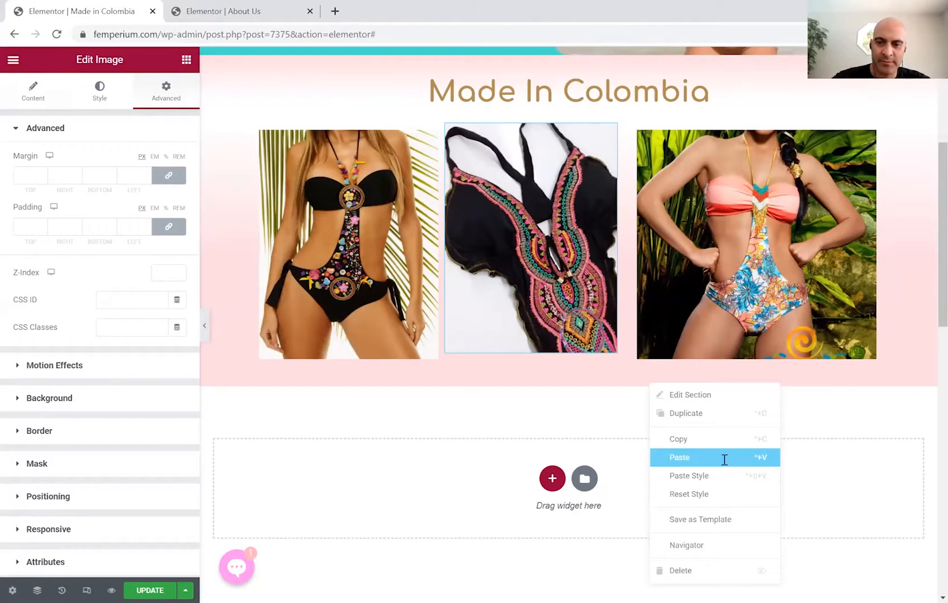
click(723, 458)
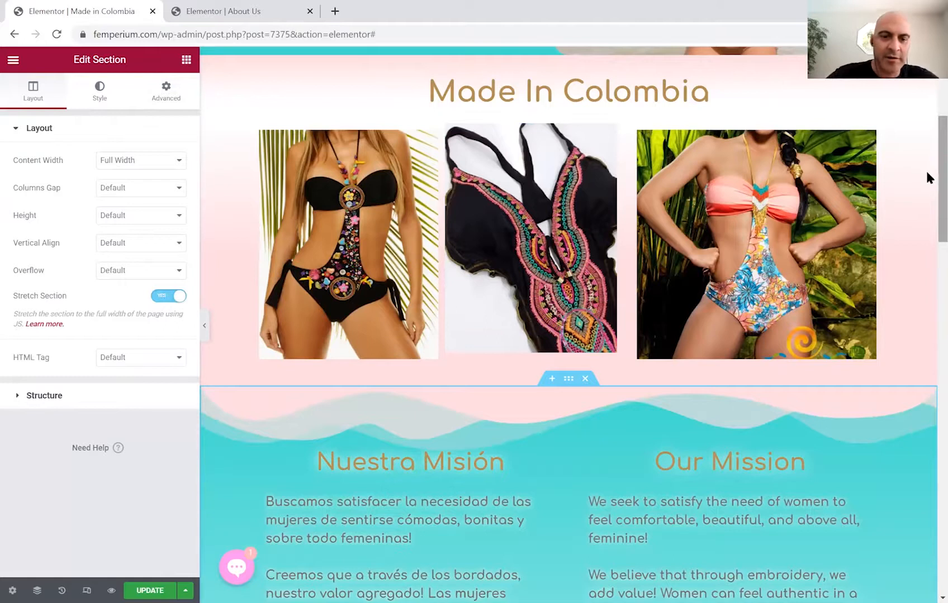
scroll(926, 207, down, 6)
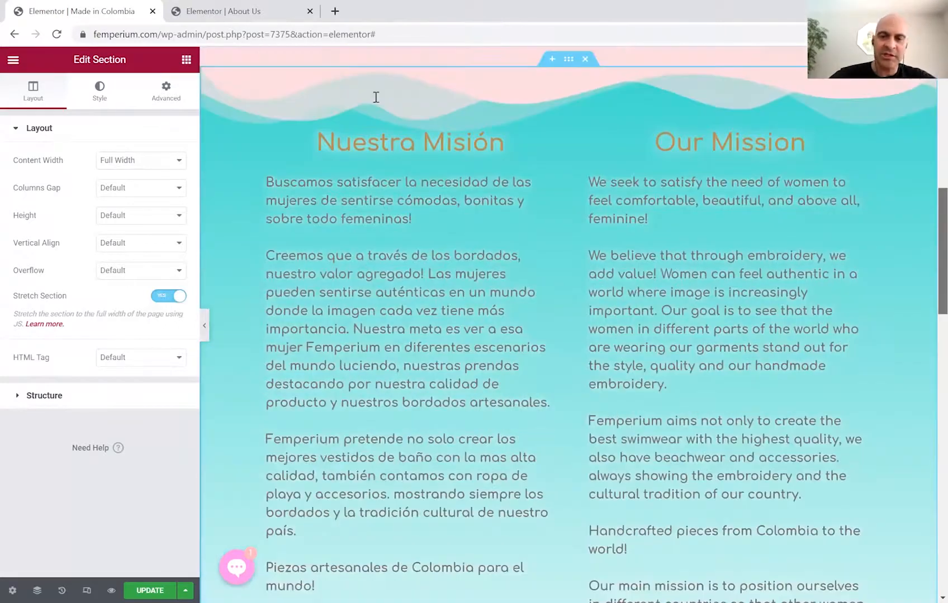
scroll(376, 98, down, 1)
click(516, 108)
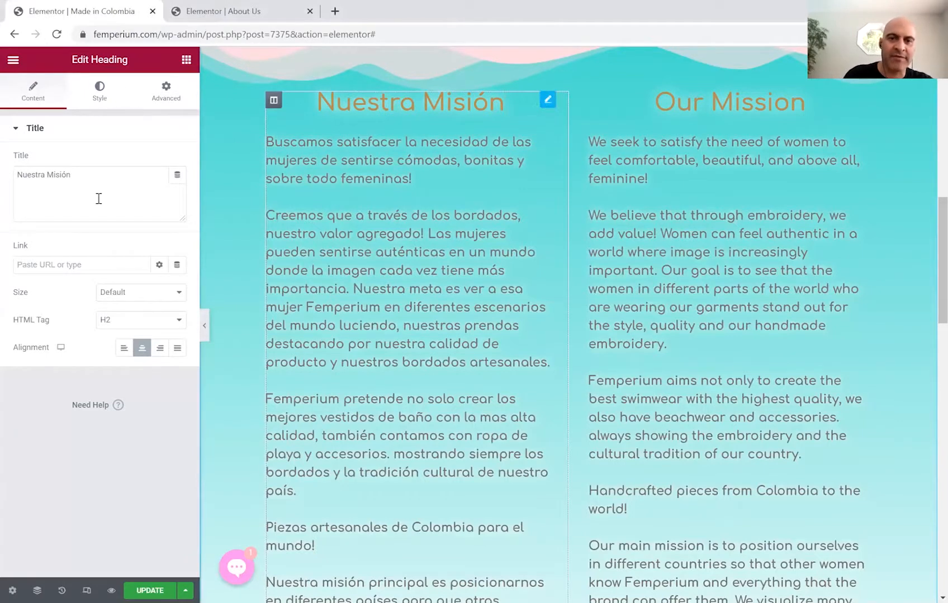
Retitle the column headings 'Trajes de Baño Hechos en Colombia' and 'Made in Colombia Swimwear'.
drag(83, 169, 3, 178)
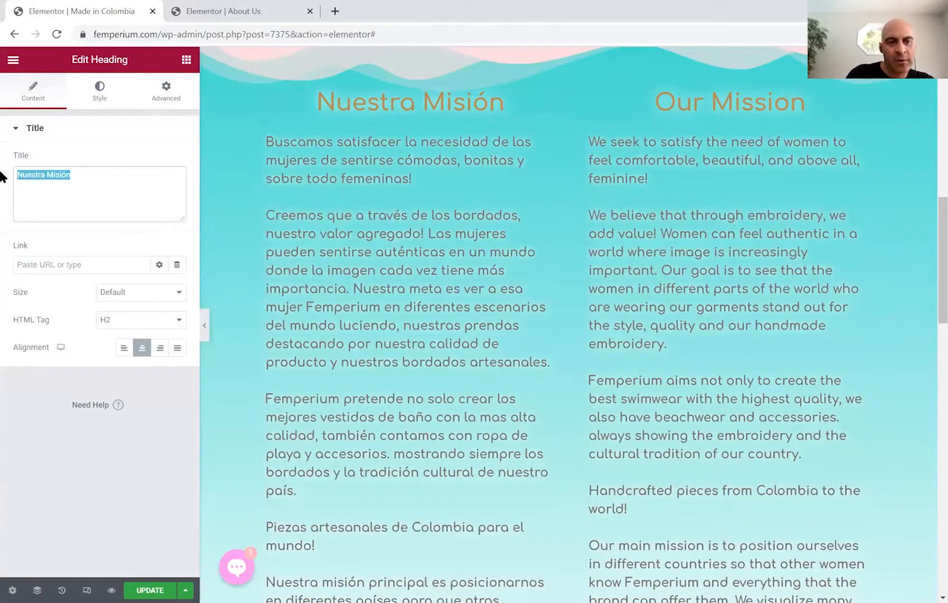
key(ctrl+v)
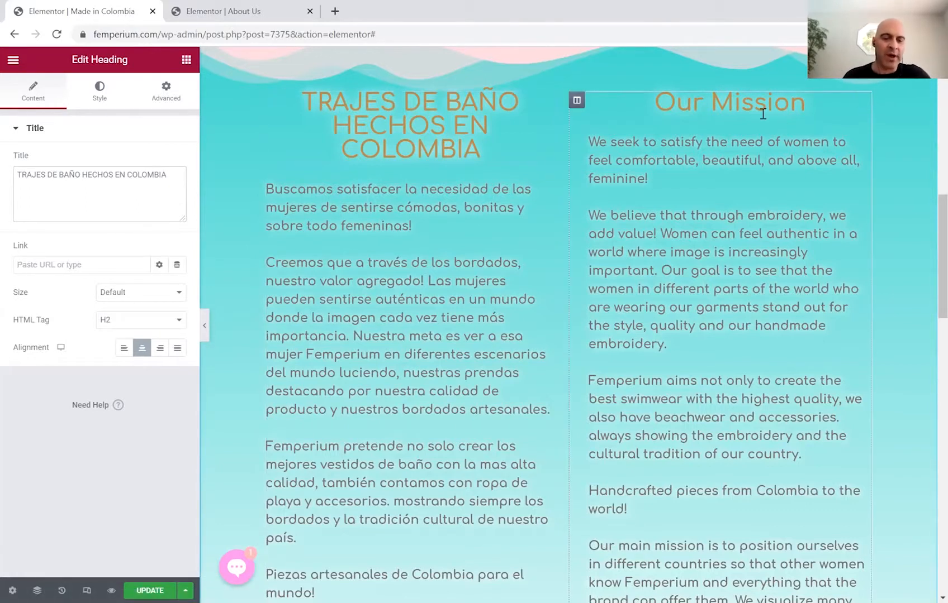
key(alt+Tab)
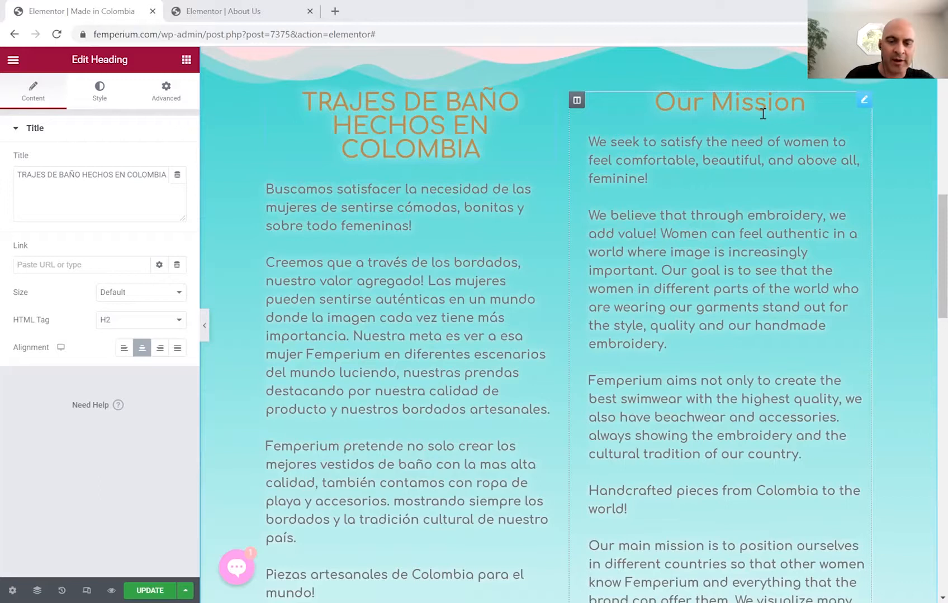
key(alt+Tab)
click(863, 100)
drag(60, 175, 3, 174)
key(ctrl+v)
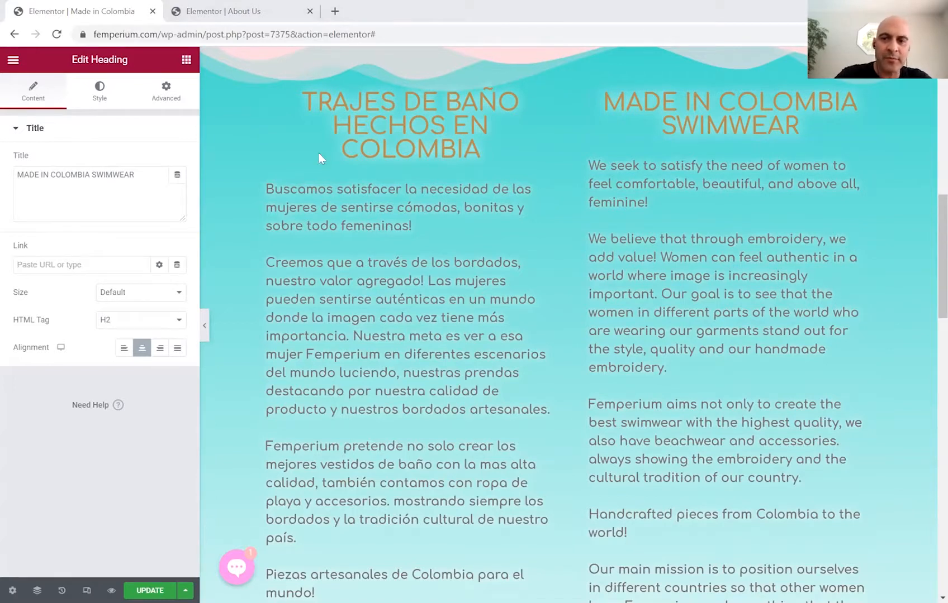
click(163, 187)
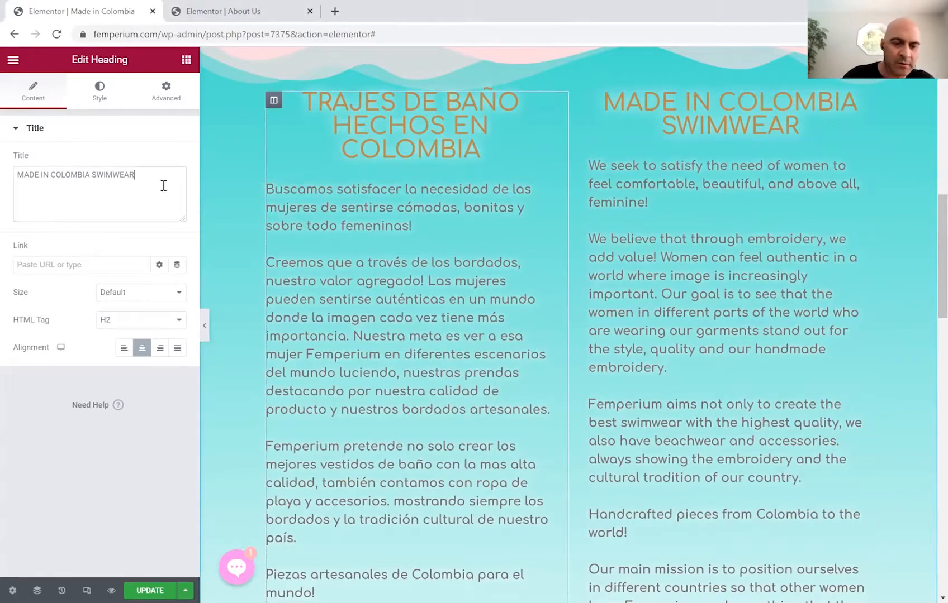
Delete all the text of the first Spanish paragraph.
click(546, 185)
drag(75, 195, 27, 150)
key(BackSpace)
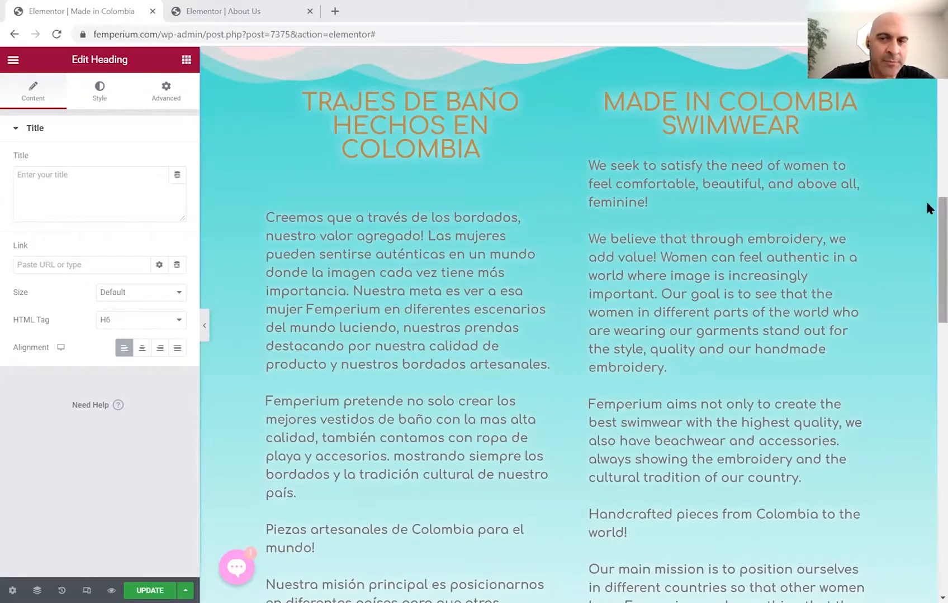
scroll(926, 205, up, 2)
click(46, 178)
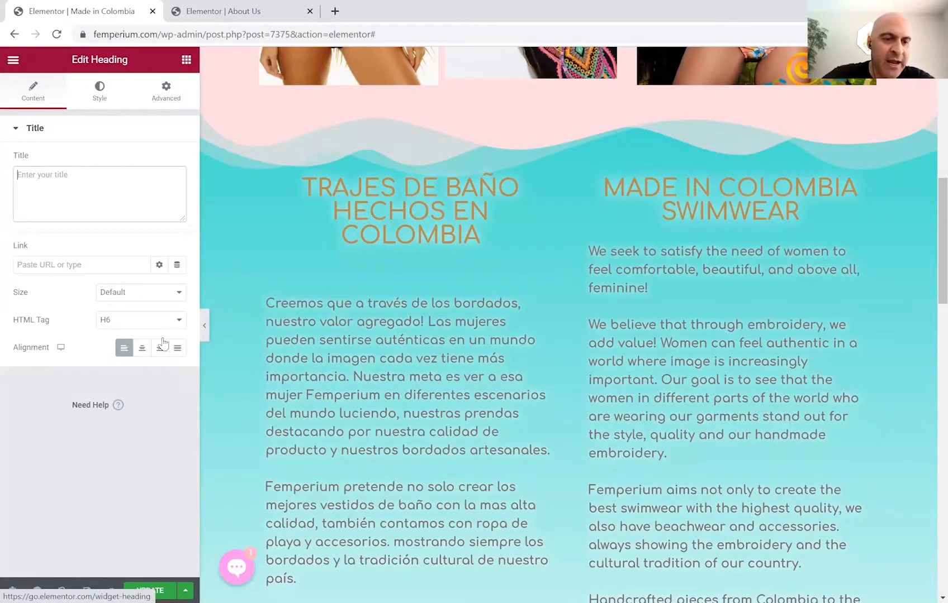
click(178, 321)
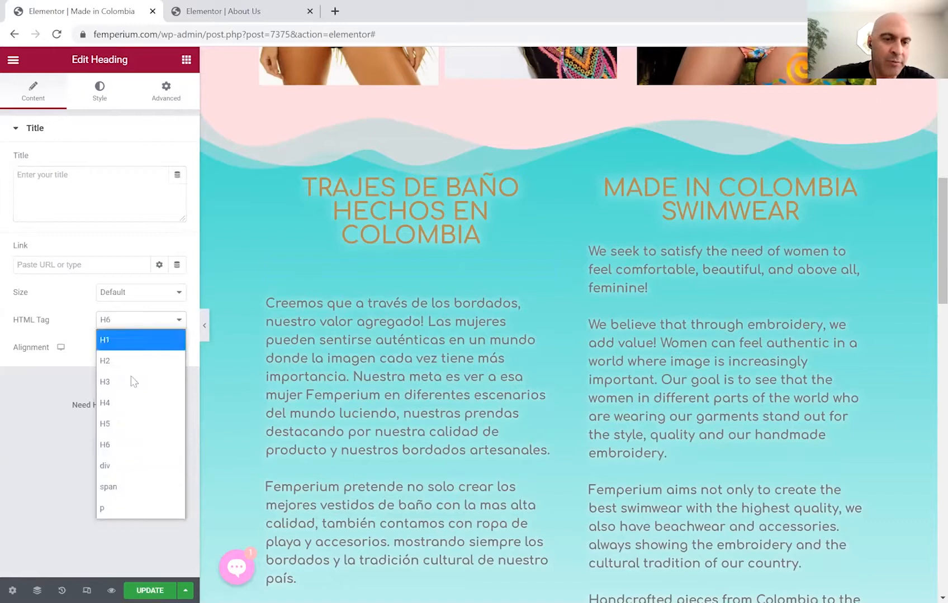
Leave the new heading's level unchanged and its title empty, briefly previewing with the panel hidden.
click(69, 377)
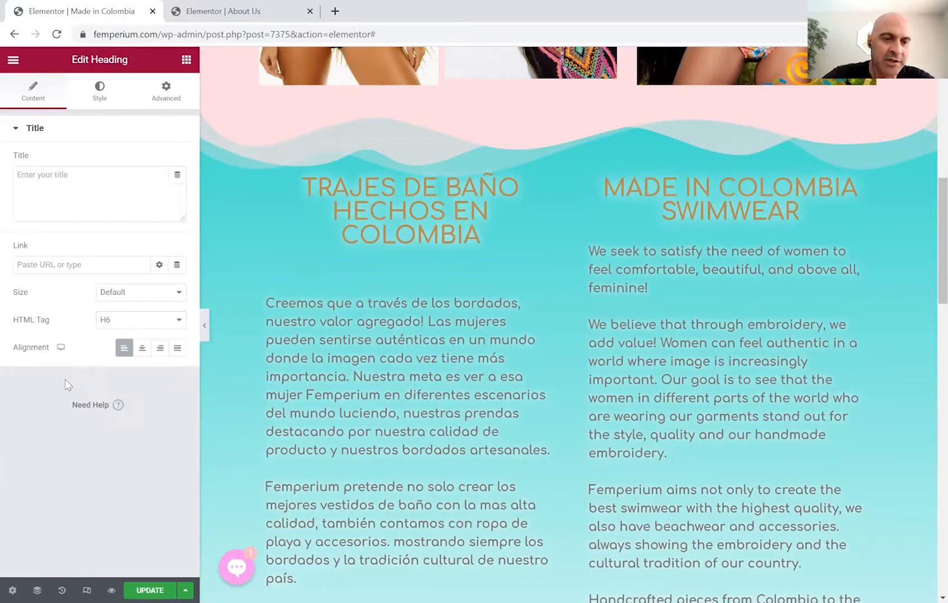
click(205, 329)
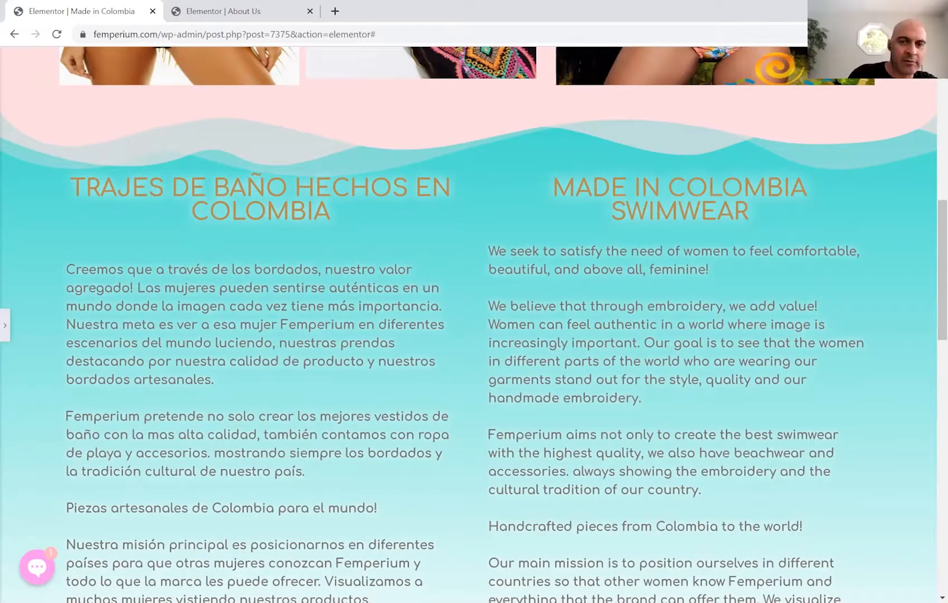
click(7, 324)
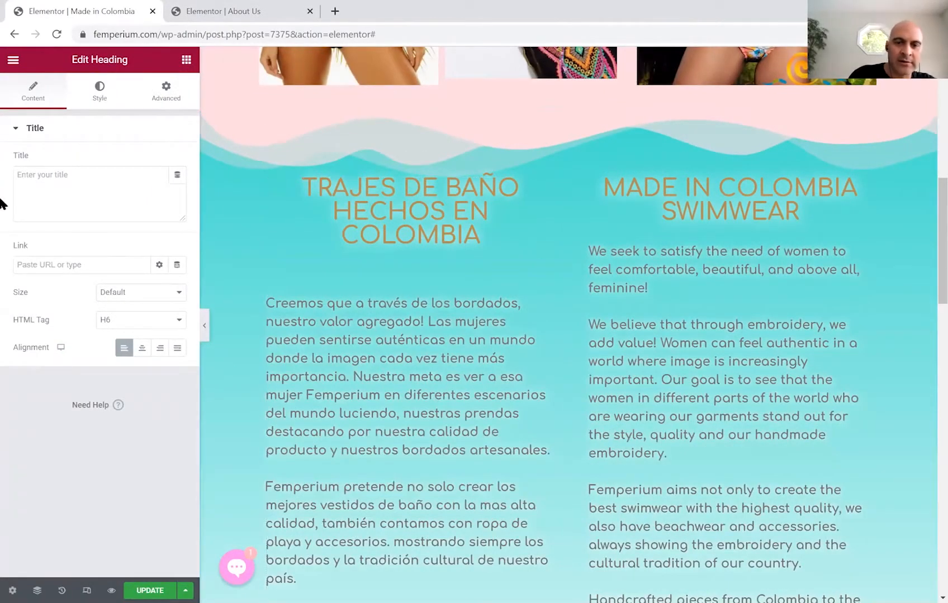
click(52, 182)
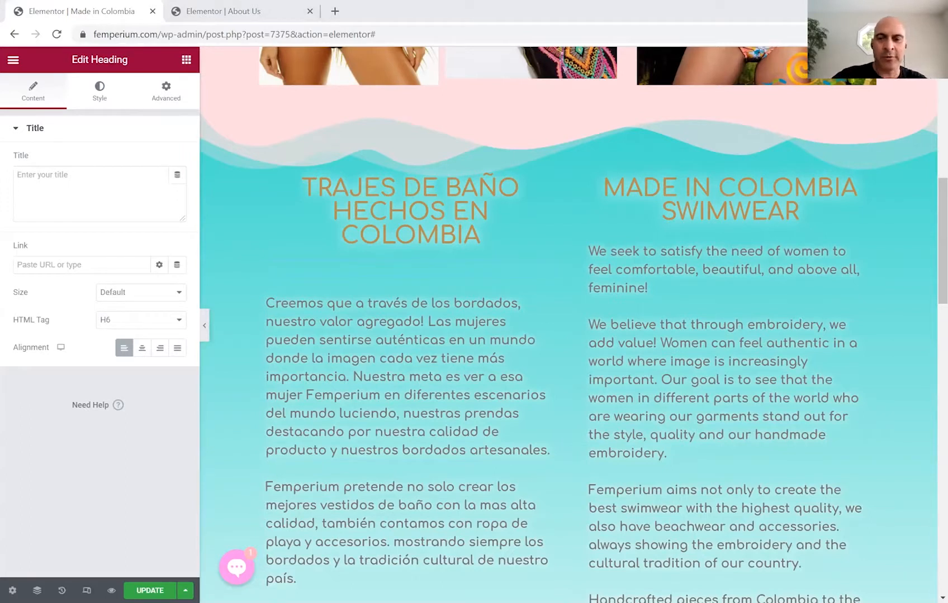
Paste '¿Por qué Colombia hace el mejor traje de baño?' into the new Spanish heading.
click(122, 192)
text(¿POR QUÉ COLOMBIA HACE EL MEJOR TRAJE DE BAÑO?)
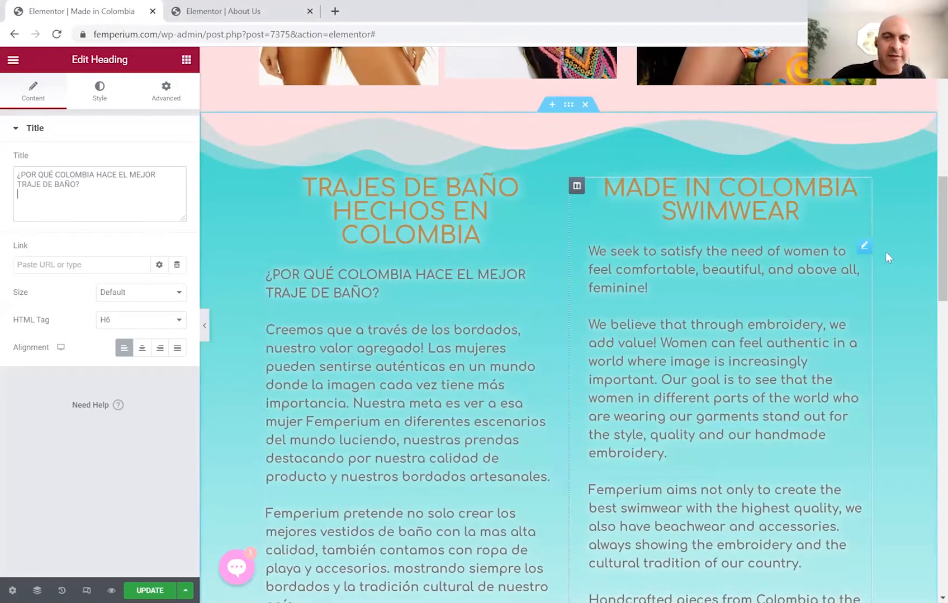
key(ctrl+z)
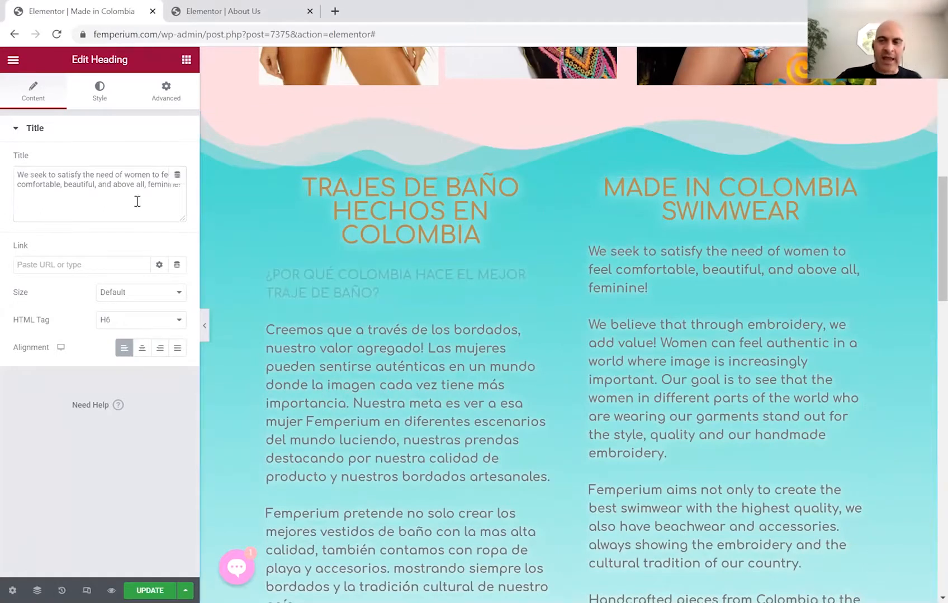
Replace the English opening sentence with 'Why does Colombia make the best swimwear?'.
drag(138, 202, 8, 156)
key(Delete)
key(Delete)
key(Delete)
key(Delete)
key(Delete)
key(Delete)
key(Delete)
key(Delete)
key(Delete)
key(Delete)
key(Delete)
key(Delete)
key(Delete)
key(Delete)
key(Delete)
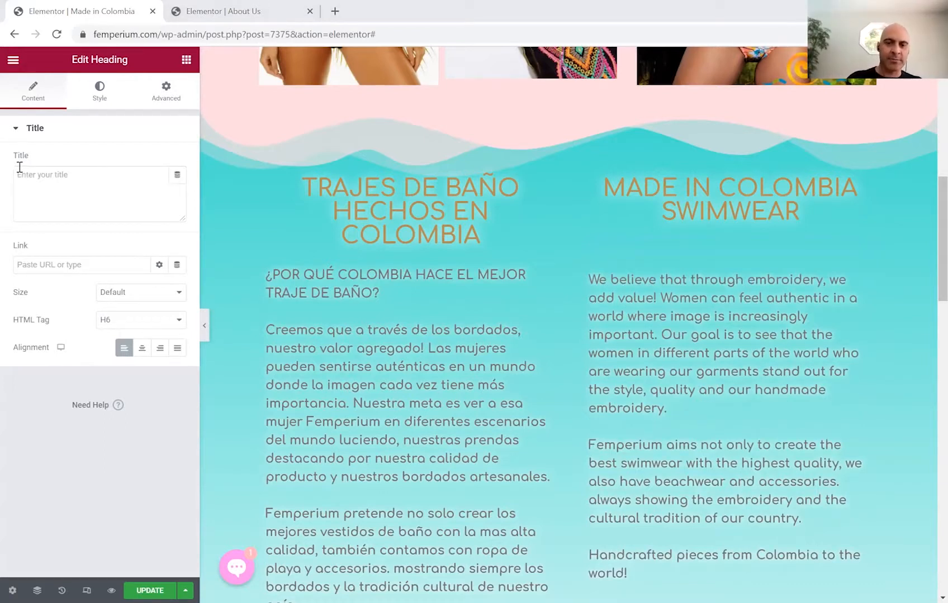
text(WHY DOES COLOMBIA MAKE THE BEST SWIMWEAR?)
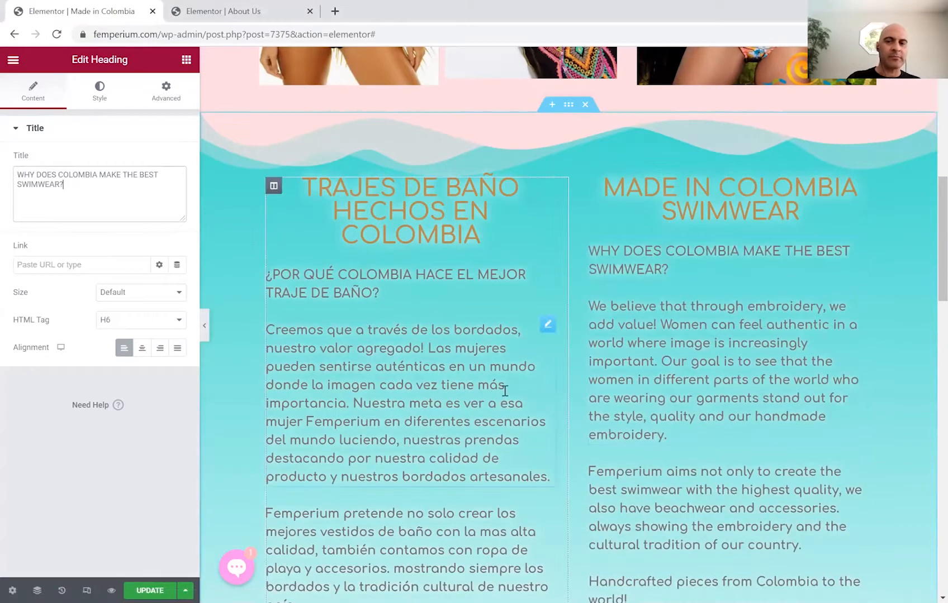
key(ctrl+v)
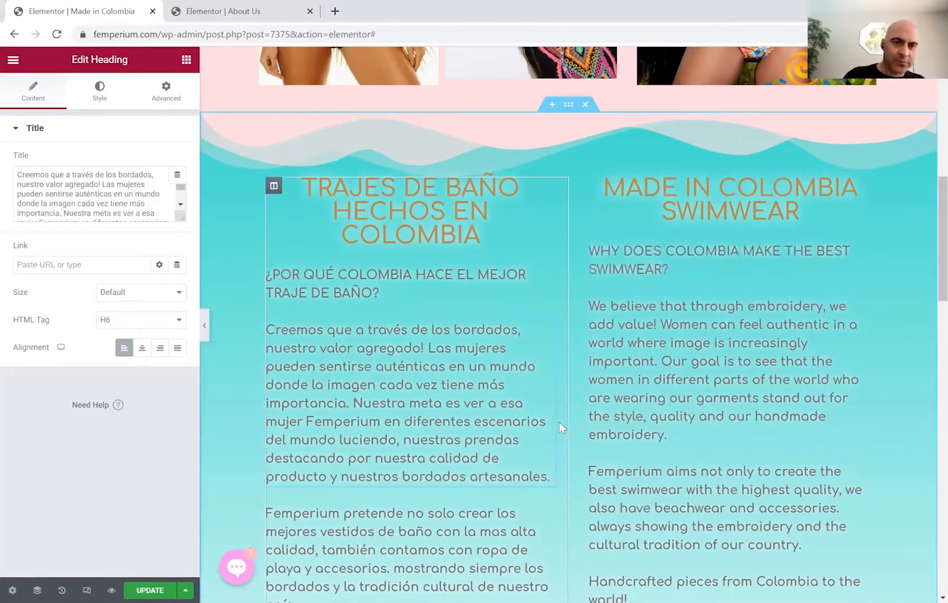
mouse_move(551, 333)
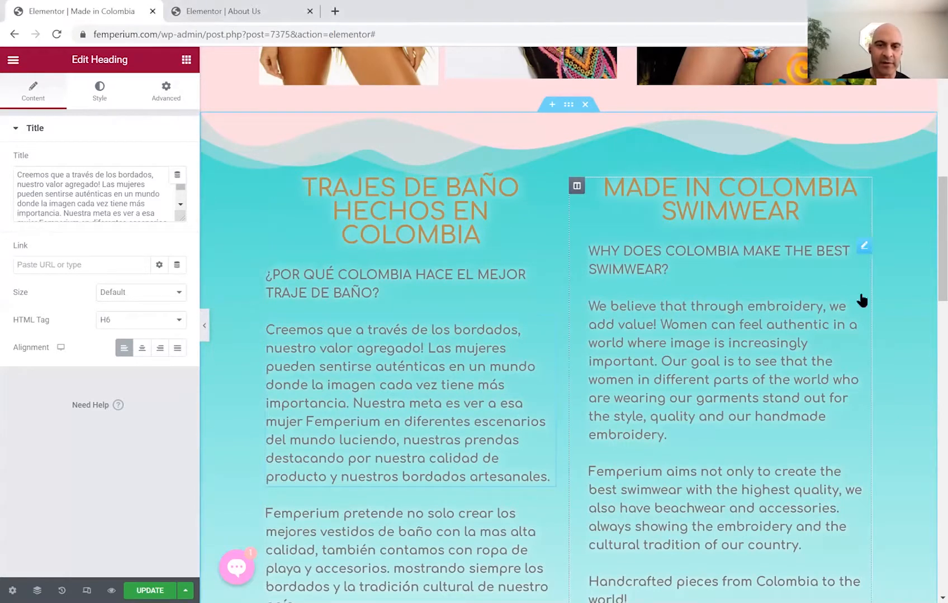
click(863, 302)
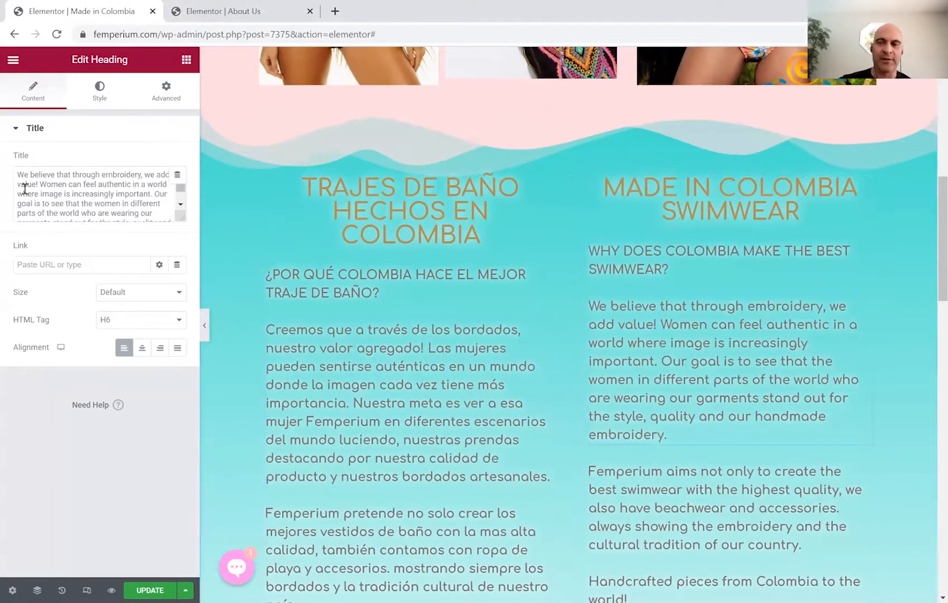
Replace the English 'We believe' paragraph with the English Colombia biodiversity text.
drag(19, 175, 191, 235)
text(Colombia is considered as a "mega-diverse" country, ranking as the 2nd most biodiverse country in the world. It has the highest amount of species by area in the world, including the most endemic species of butterflies, the most orchid species, the most amphibian species and more species of birds than all of Europe and North America combined. Over 500 years of mingling between Indigenous Indians, Europeans, Africans and Middle Easterners (among others) have contributed to a rich ethnic diversity as well. All this diversity provides plenty of inspiration for our Colombian artisans to create the most beautiful and unique prints and embroidery in the swimwear market.)
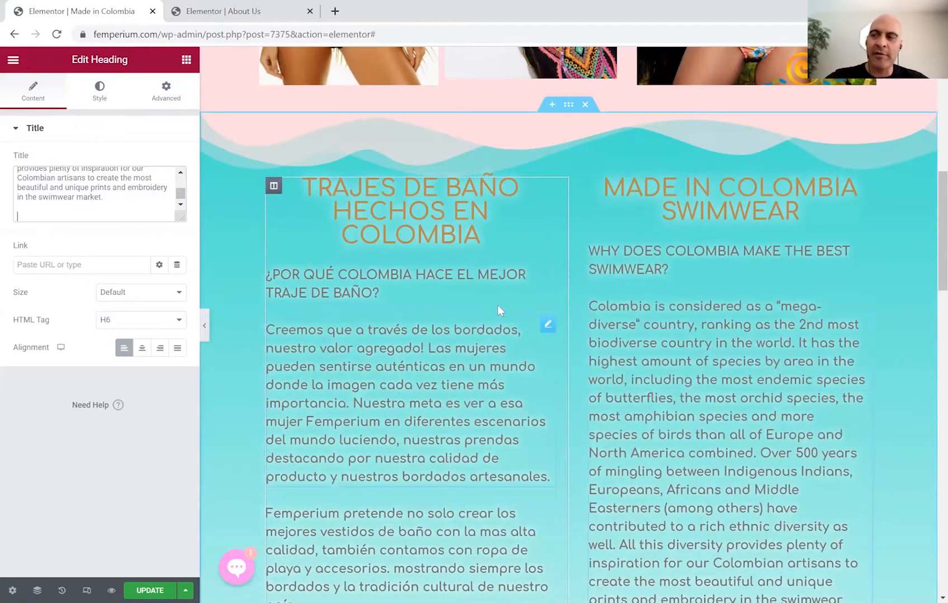
key(alt+Tab)
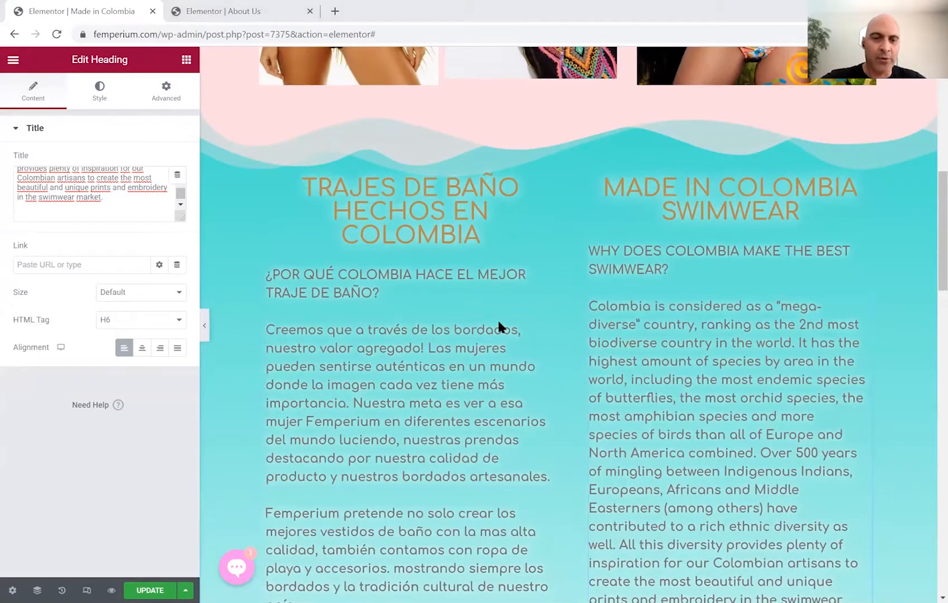
key(alt+Tab)
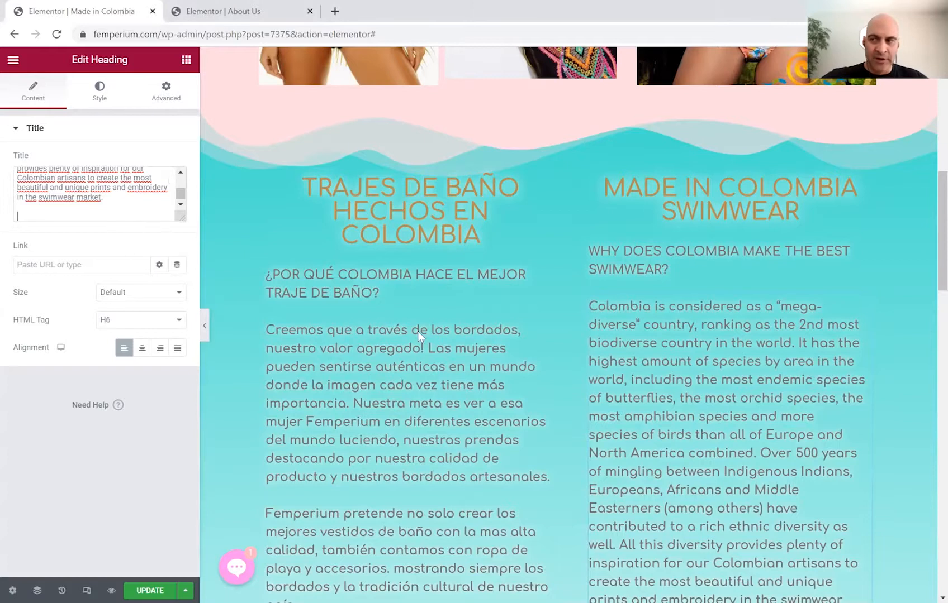
Replace the Spanish 'Creemos' paragraph with the Spanish 'megadiverso' biodiversity text.
click(547, 327)
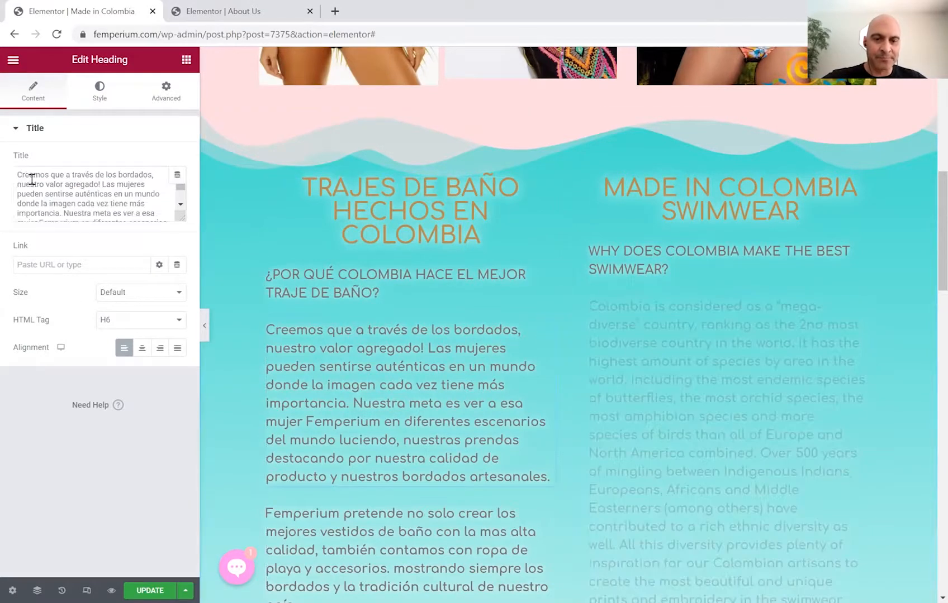
drag(21, 174, 166, 235)
key(ctrl+x)
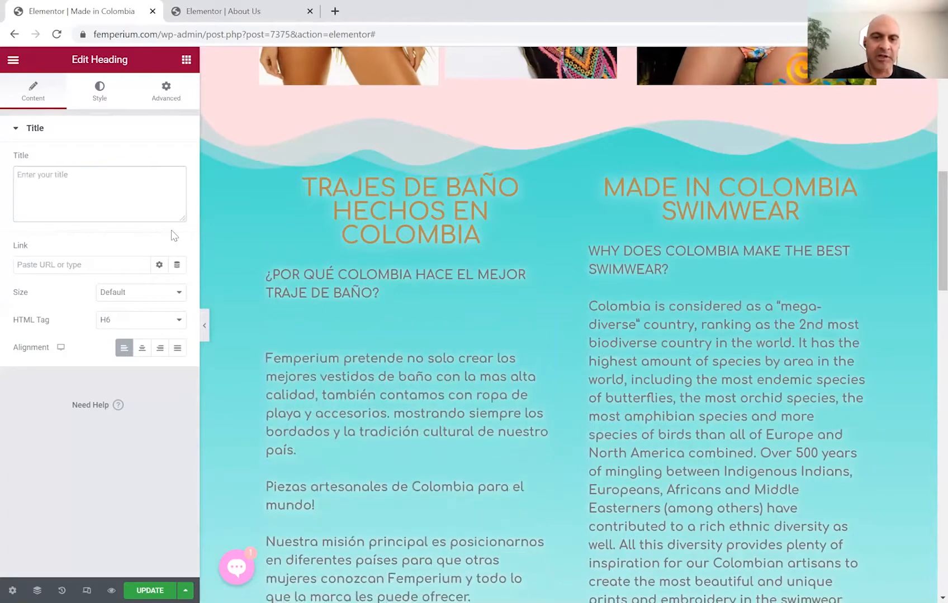
key(ctrl+v)
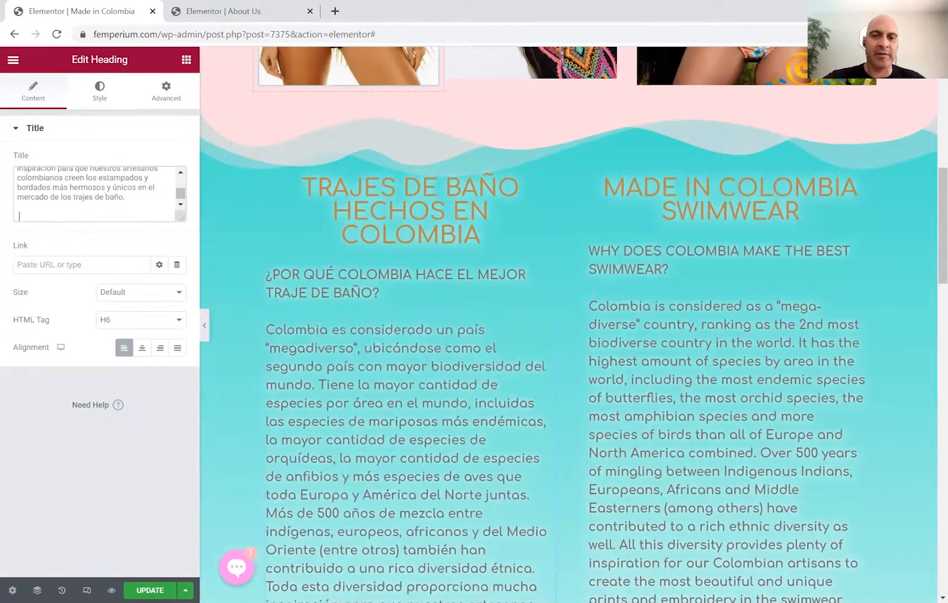
scroll(925, 251, down, 5)
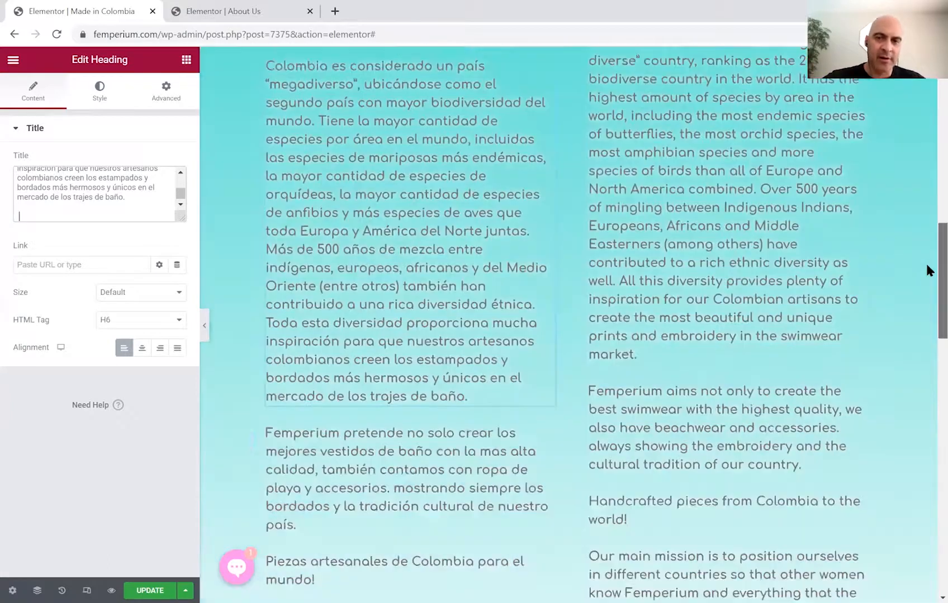
Replace the 'Femperium pretende' paragraph with the Spanish text about Colombia's two coasts.
scroll(926, 269, down, 1)
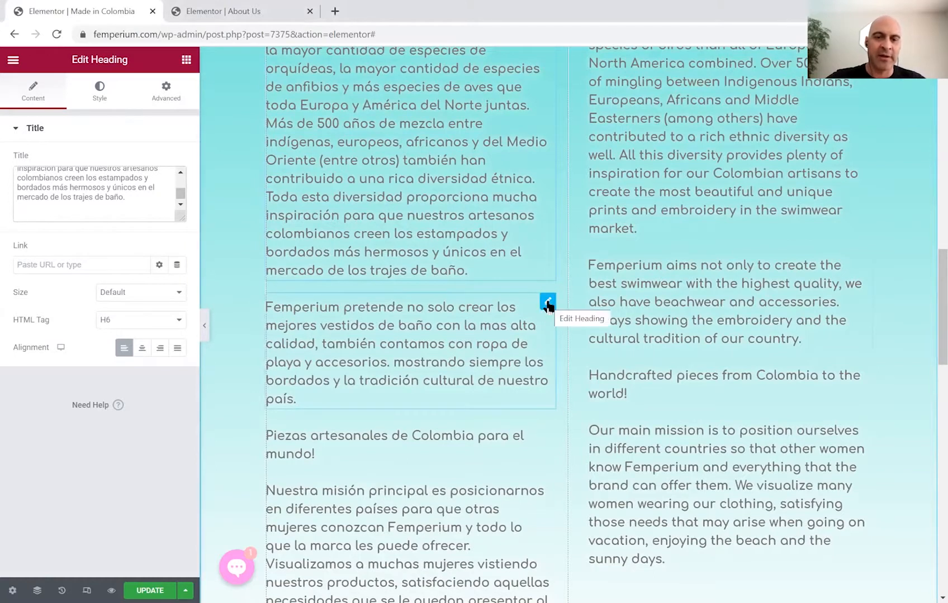
scroll(925, 279, up, 2)
scroll(927, 234, up, 3)
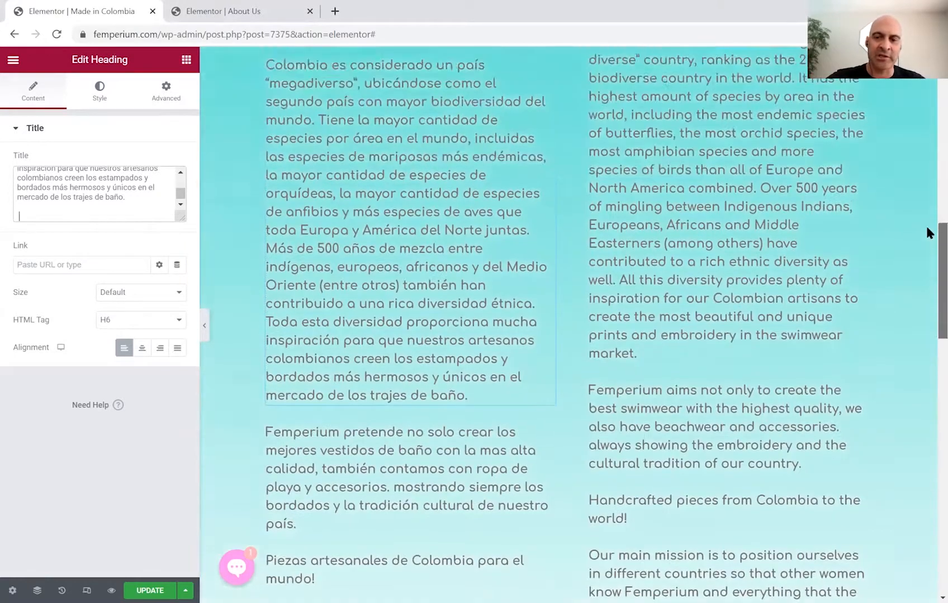
scroll(928, 288, down, 6)
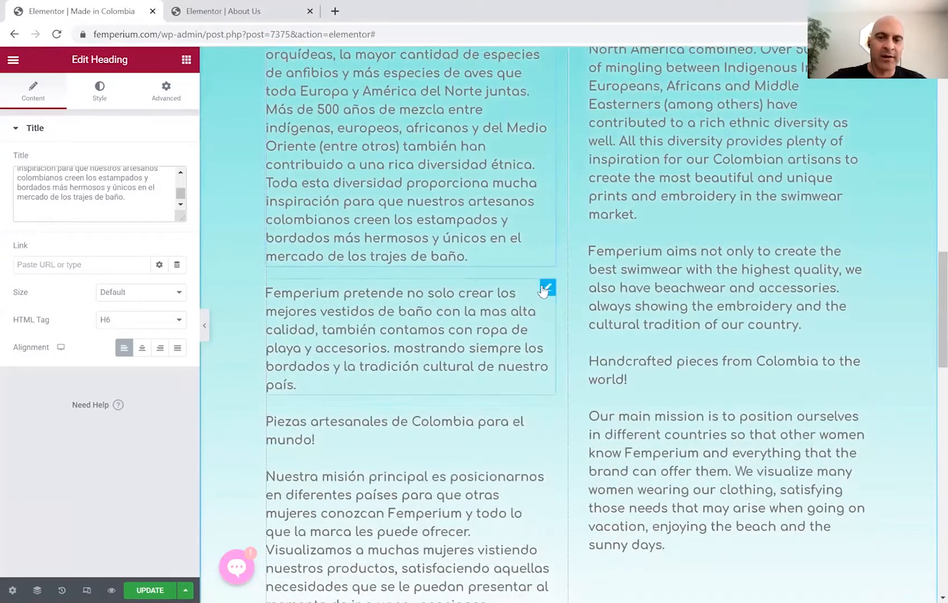
click(547, 283)
drag(14, 177, 167, 213)
key(BackSpace)
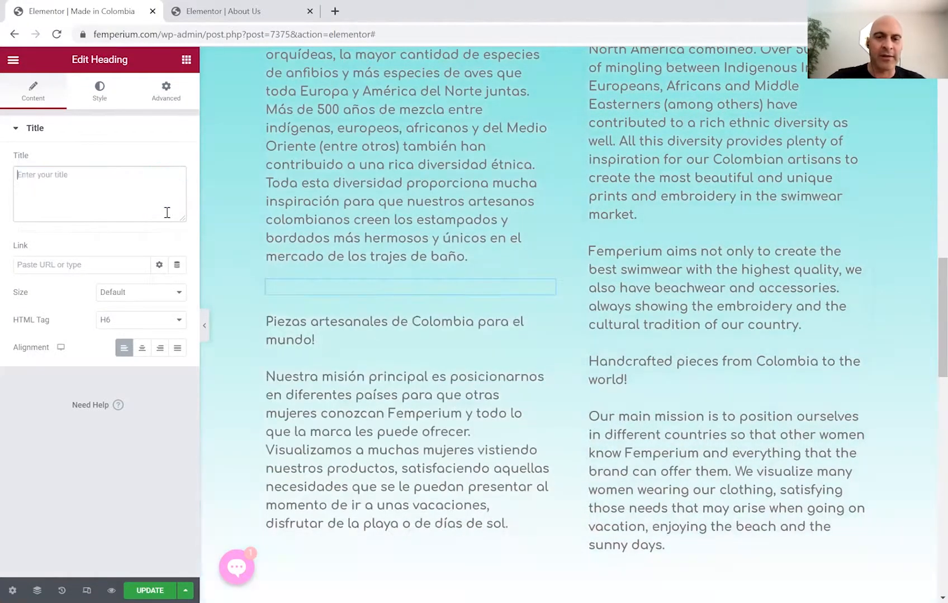
key(ctrl+v)
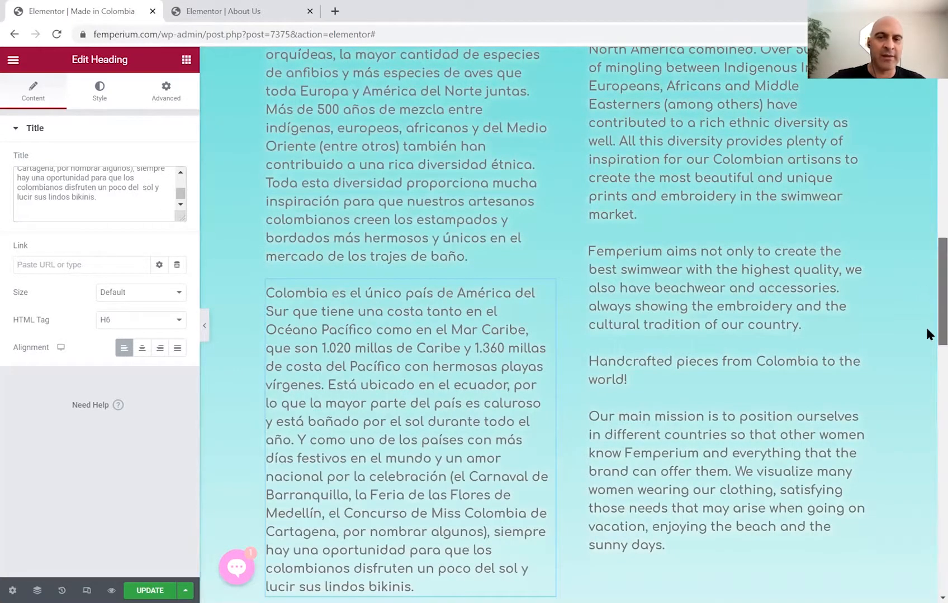
Replace the 'Piezas artesanales' line with the Spanish fashion-capital paragraph.
scroll(926, 334, down, 5)
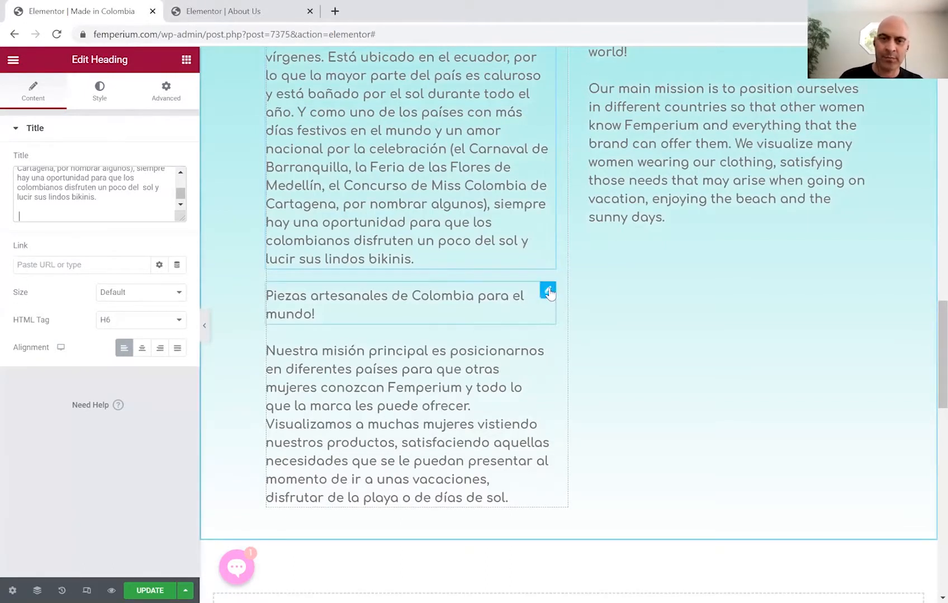
click(547, 290)
key(ctrl+a)
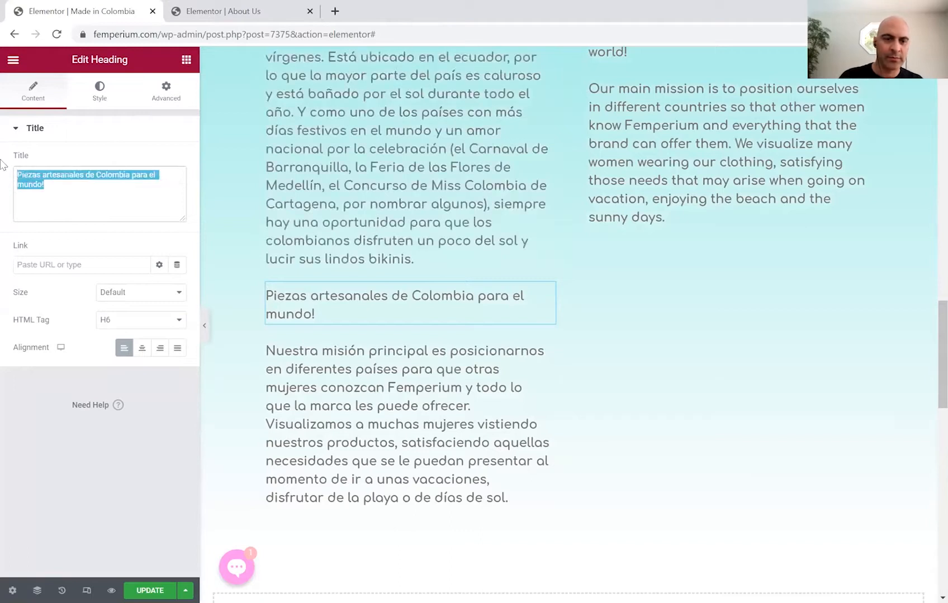
key(ctrl+v)
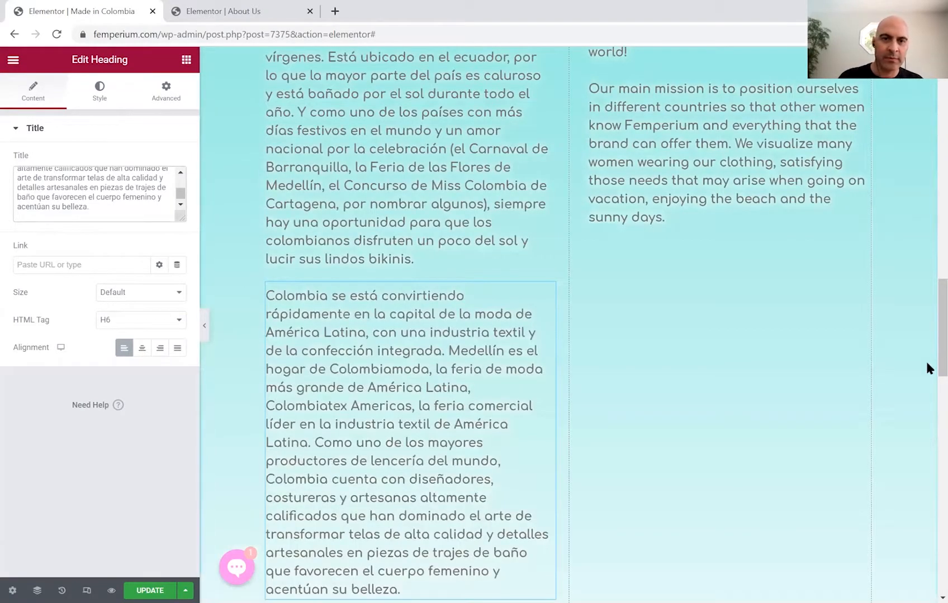
Replace the 'Nuestra misión' paragraph with the Spanish worldwide-recognition paragraph.
scroll(926, 363, down, 5)
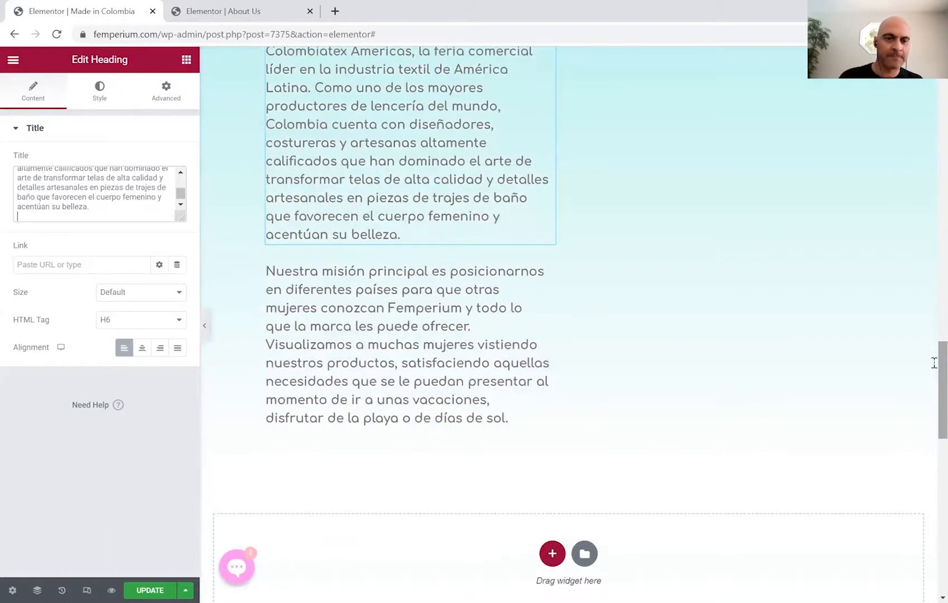
key(alt+Tab)
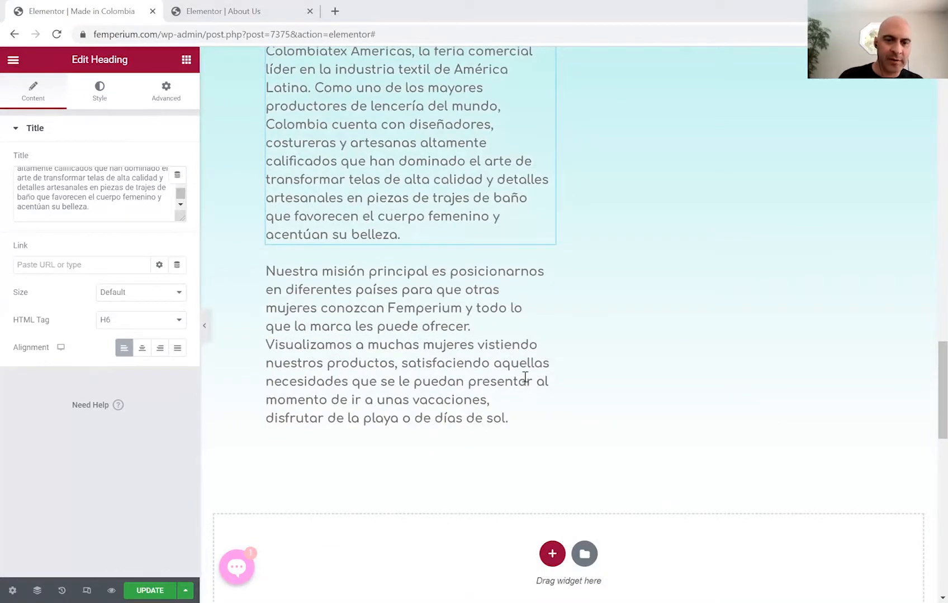
key(alt+Tab)
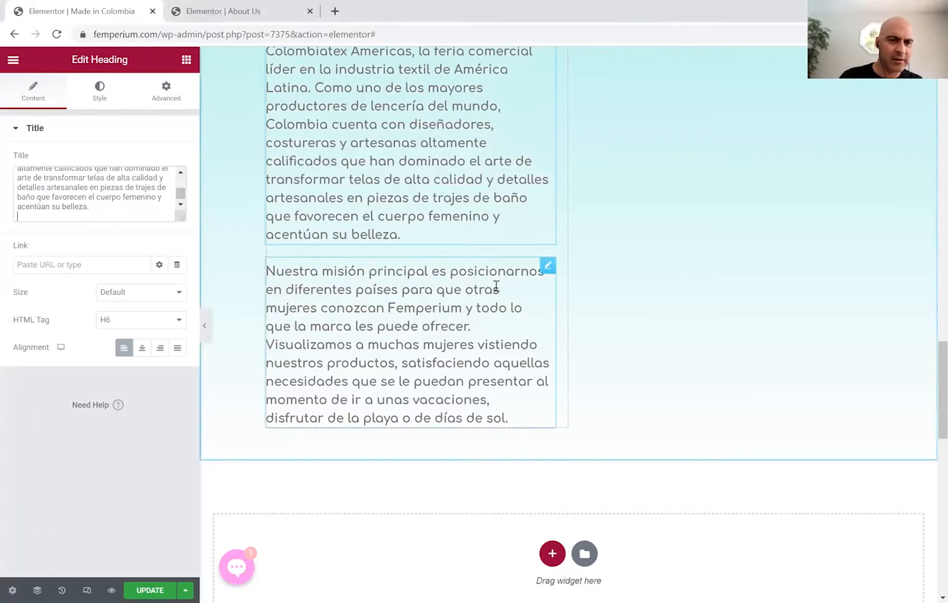
click(547, 269)
drag(23, 173, 143, 235)
key(ctrl+v)
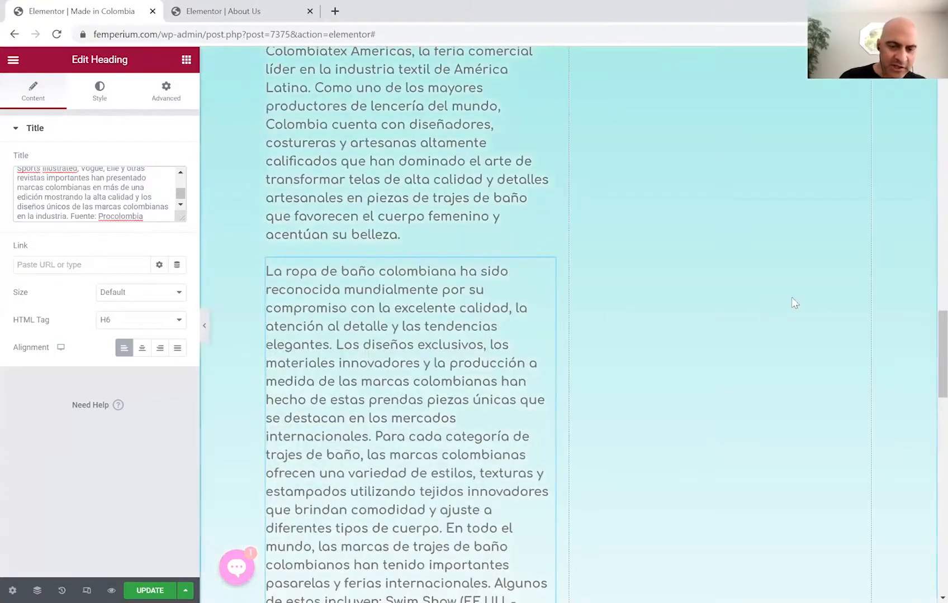
scroll(925, 327, up, 4)
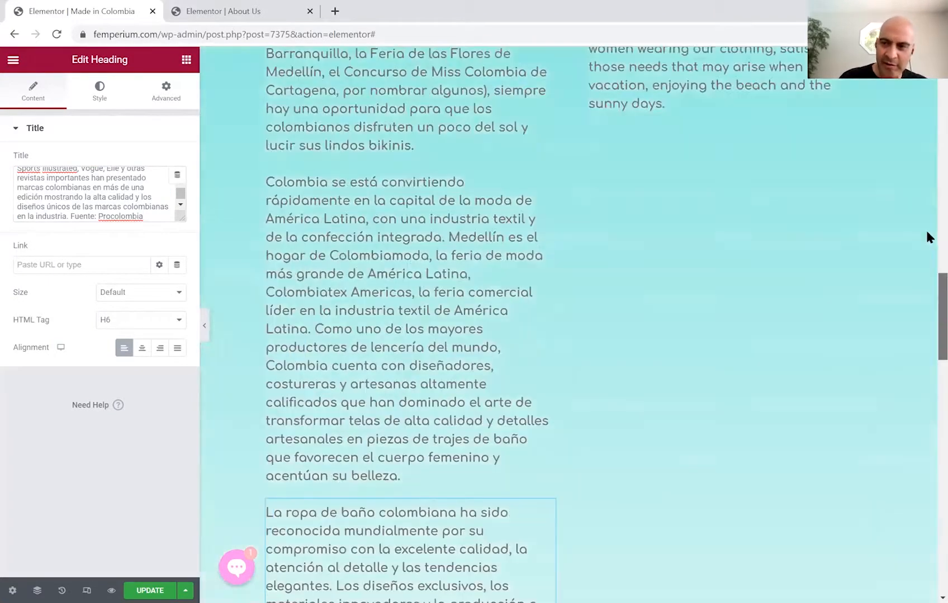
Paste replacement text over the English biodiversity paragraph.
scroll(847, 250, up, 5)
scroll(676, 332, up, 9)
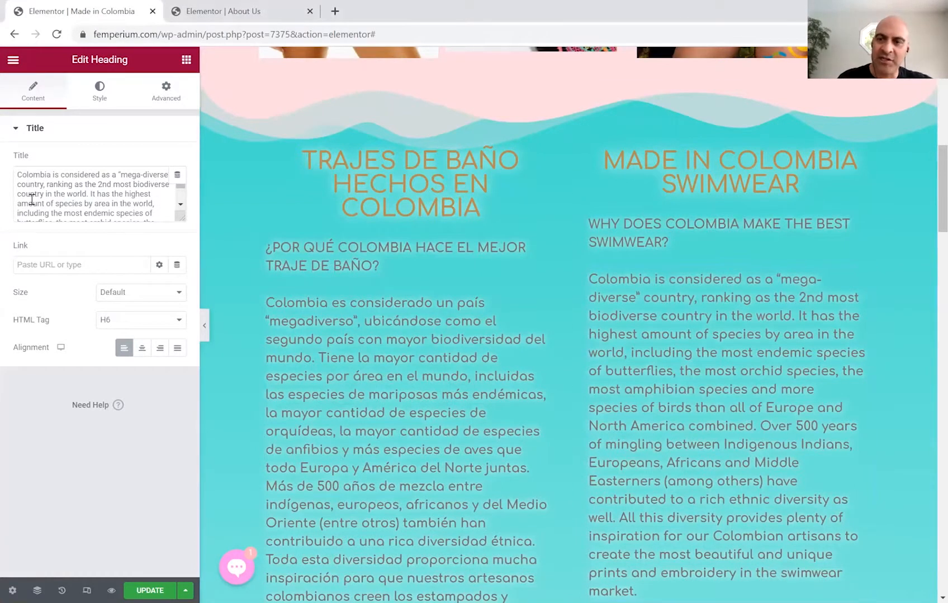
drag(18, 173, 150, 224)
text(Colombia is considered as a "mega-diverse" country, ranking as the 2nd most biodiverse country in the world. It has the highest amount of species by area in the world, including the most endemic species of butterflies, the most orchid species, the most amphibian species and more species of birds than all of Europe and North America combined. Over 500 years of mingling between Indigenous Indians, Europeans, Africans and Middle Easterners (among others) have contributed to a rich ethnic diversity as well. All this diversity provides plenty of inspiration for our Colombian artisans to create the most beautiful and unique prints and embroidery in the swimwear market.)
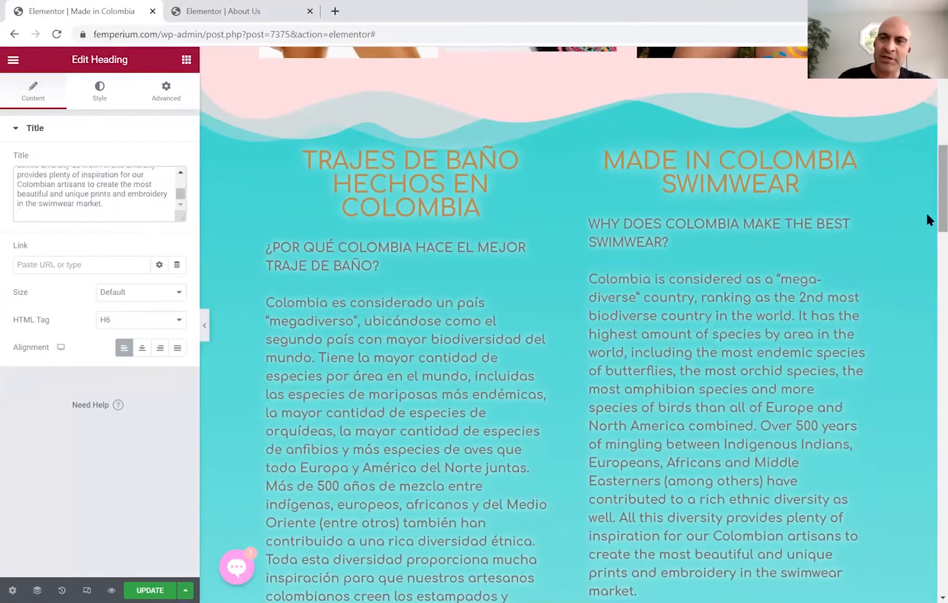
scroll(927, 221, down, 1)
scroll(927, 242, down, 7)
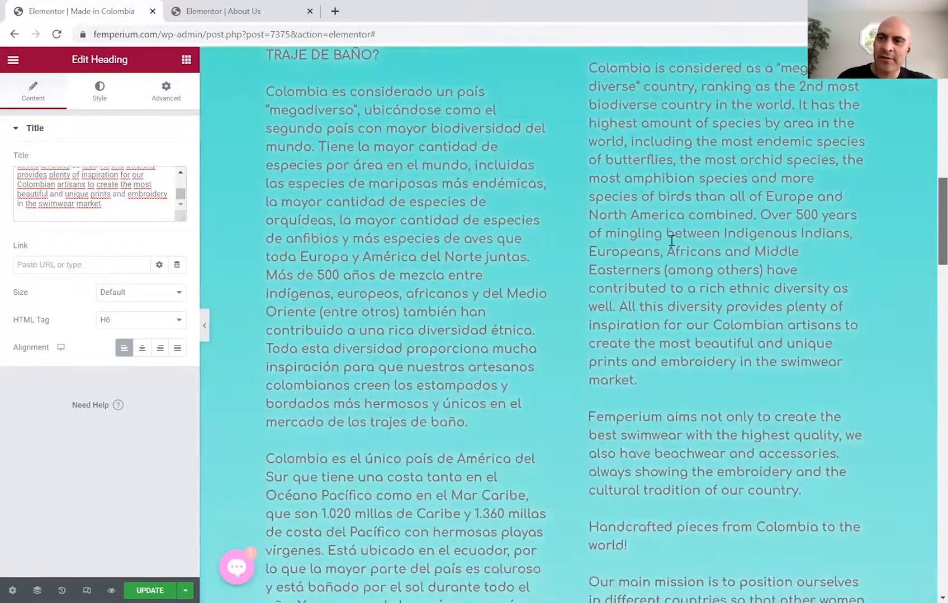
Replace the English 'Femperium aims' paragraph with the Colombia coastline paragraph.
click(863, 194)
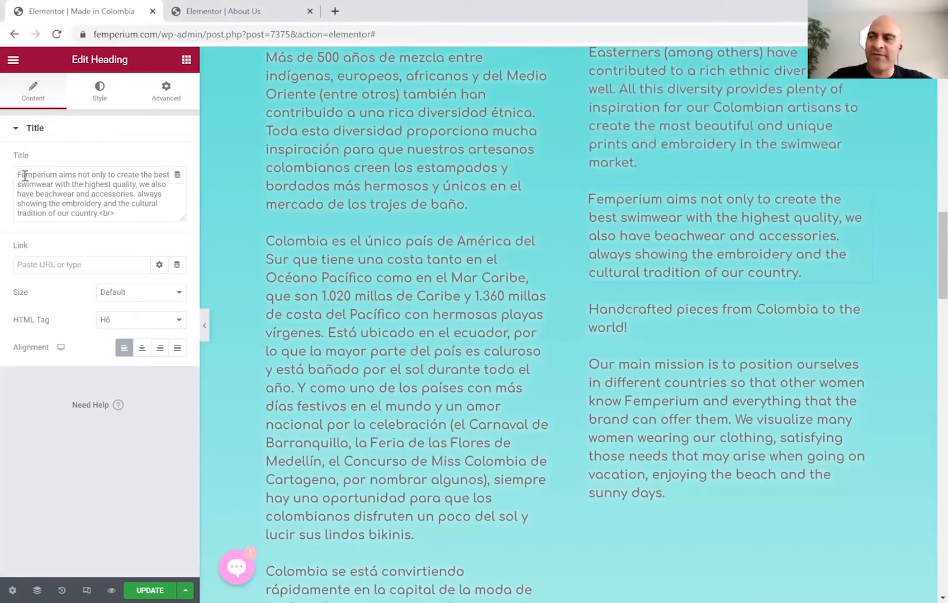
drag(19, 176, 138, 217)
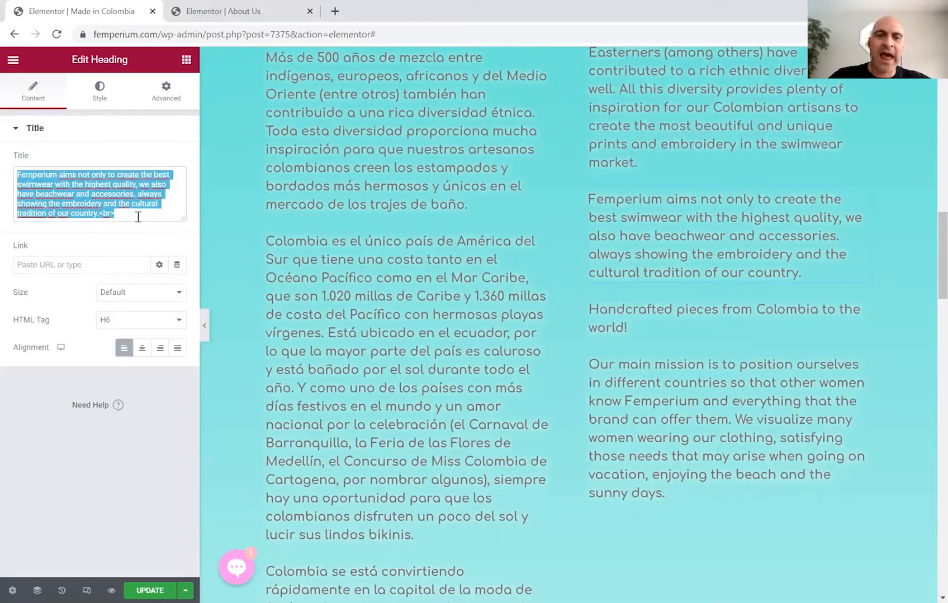
text(Colombia is the only country in South America that has a coastline on both the Pacific Ocean and the Caribbean Sea -- 1,020 miles of Caribbean and 1,360 miles of Pacific coastlines, with beautiful pristine beaches. It is located on the equator, so most of the country is hot and drenched in sunshine all year long. And as one of the countries with the most public holidays in the world and a national love for celebration – Barranquilla's Carnival, Medellin's Feria de las Flores, Cartagena's Miss Colombia Pageant to name a few – there is always an opportunity for Colombians to enjoy a little sunshine and show off their cute bikinis.)
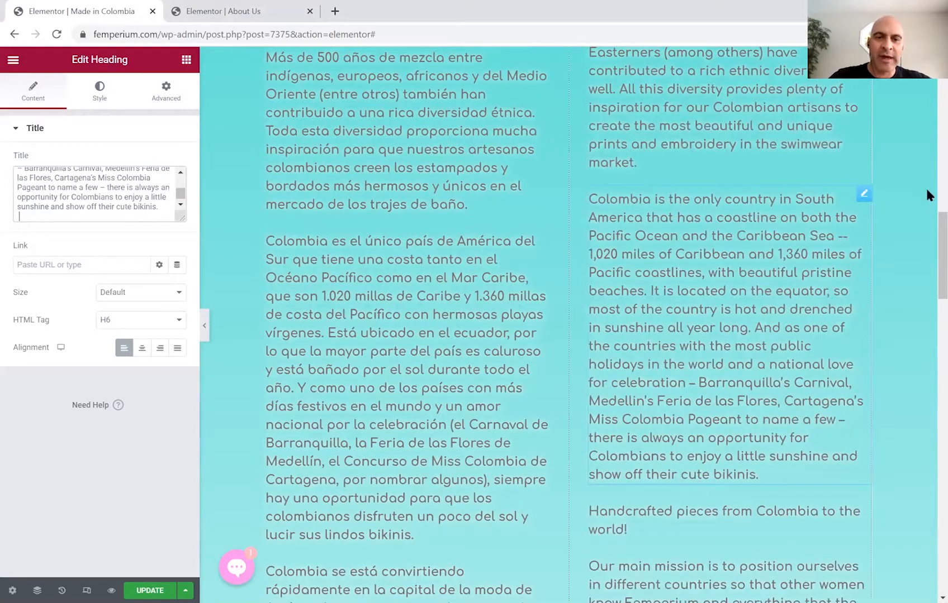
scroll(925, 255, down, 5)
scroll(882, 246, up, 1)
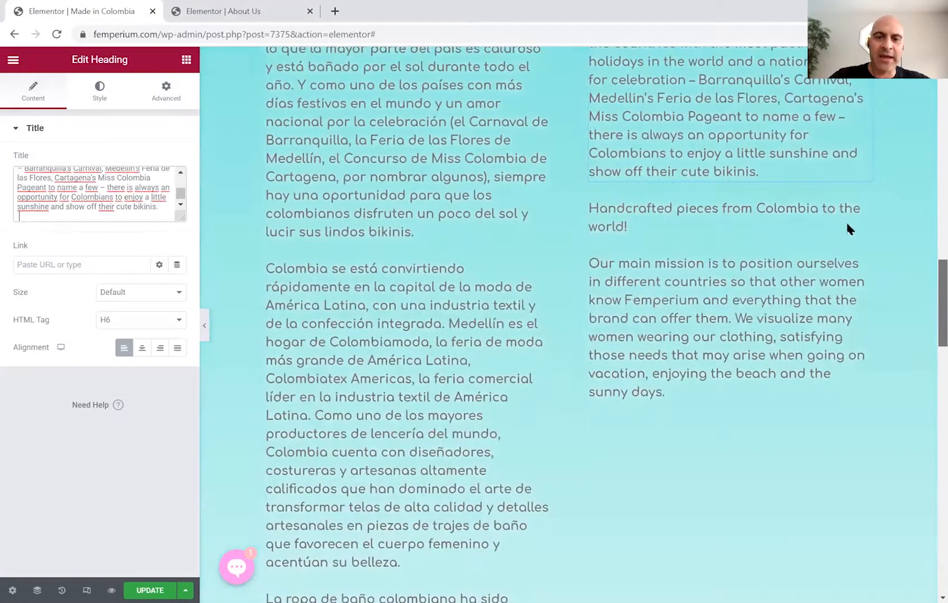
Replace the 'Handcrafted pieces' heading with the Latin American fashion capital paragraph.
click(861, 199)
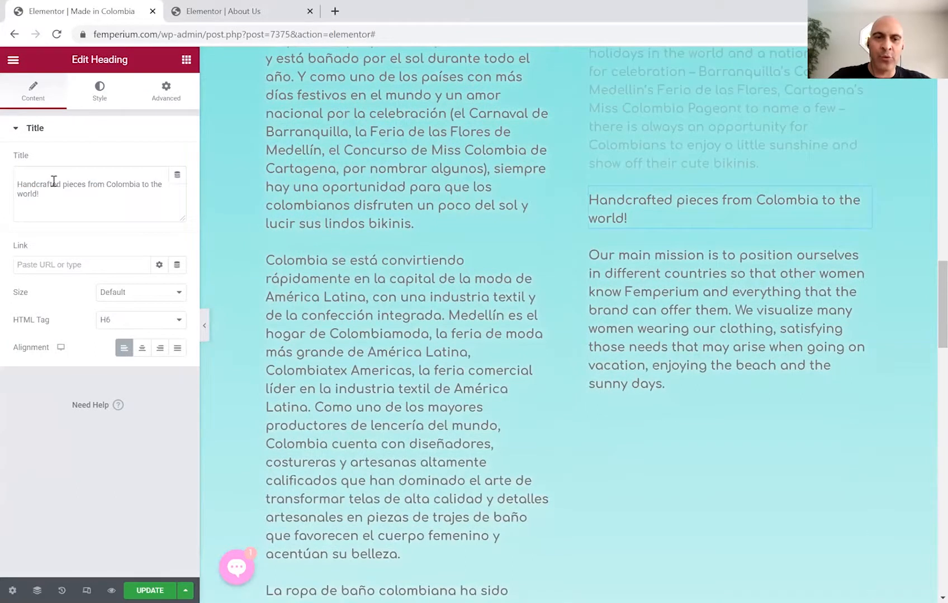
key(ctrl+a)
key(BackSpace)
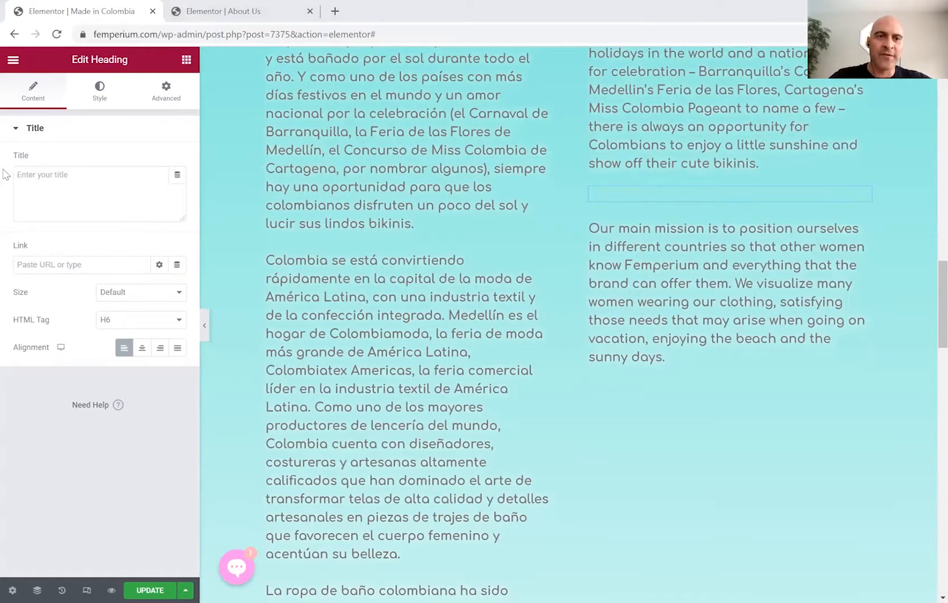
text(Colombia is quickly becoming the fashion capital of Latin America, with an integrated garment and textile industry. Medellín is home to Colombiamoda (Latin America's largest fashion trade show) and Colombiatex Americas (Latin America's leading textile industry trade show). As one of the largest producers of lingerie in the world, Colombia counts with highly skilled designers, seamstresses and artisans that have mastered the art of transforming high quality fabrics and handcrafted details into swimwear pieces that flatter the female body and accentuate its beauty.)
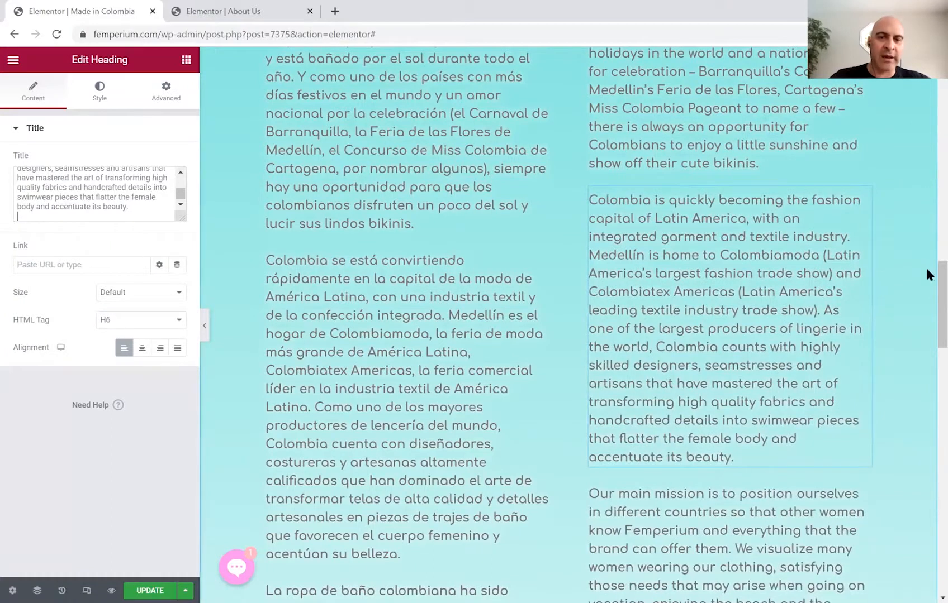
scroll(925, 296, down, 3)
scroll(726, 266, down, 4)
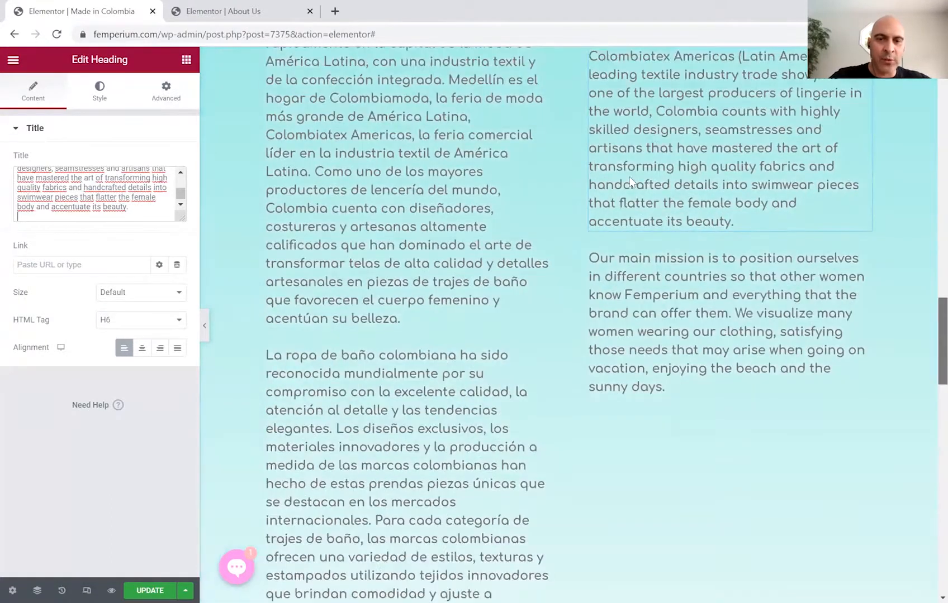
Replace the English mission paragraph with the Colombian swimwear recognition paragraph citing Procolombia.
click(864, 147)
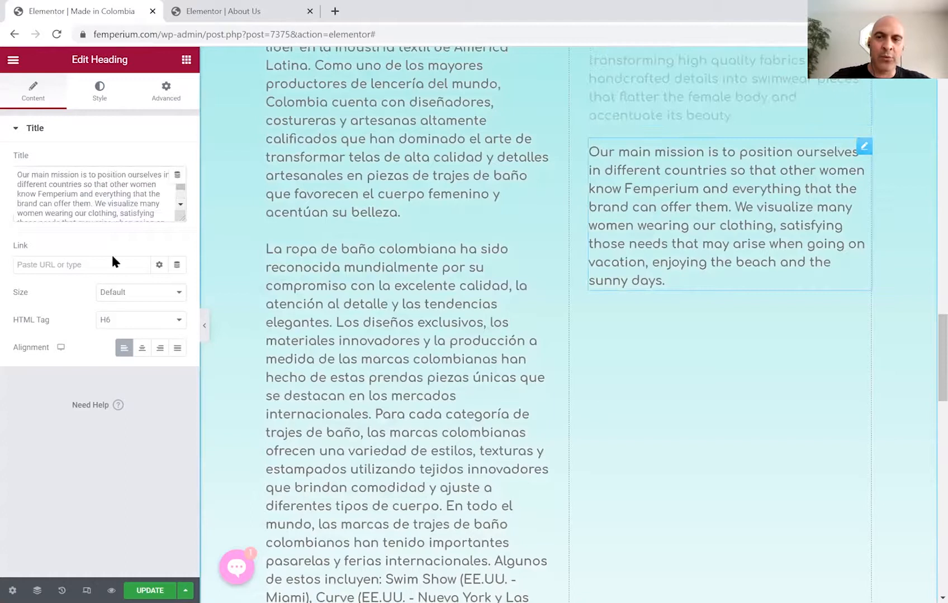
click(59, 204)
key(ctrl+a)
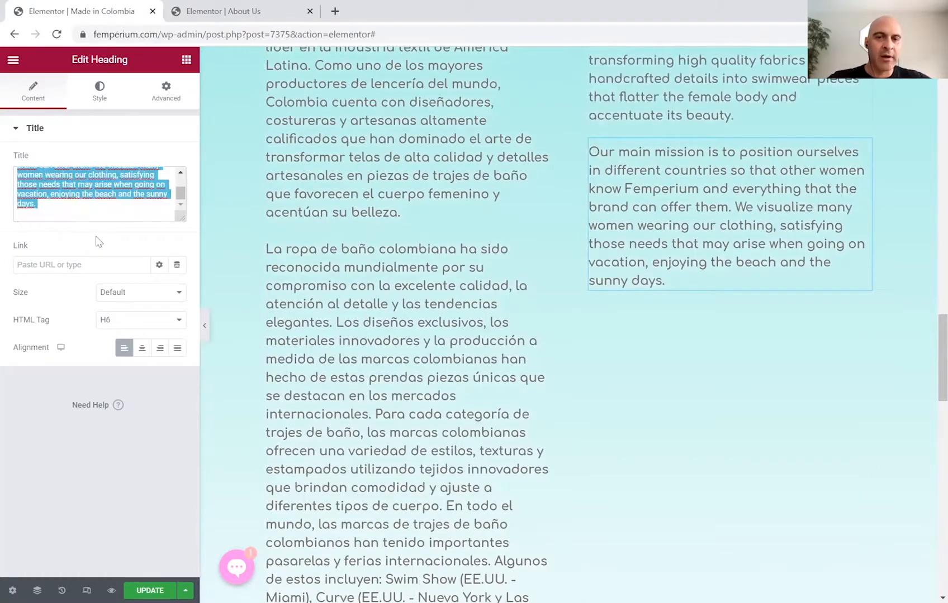
key(Delete)
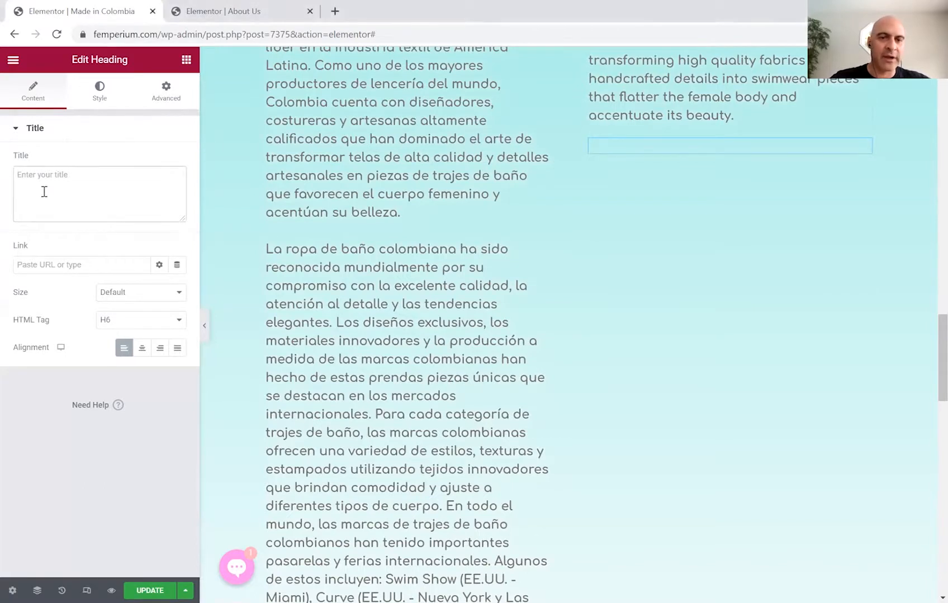
text(Colombian swimwear has been recognized worldwide for its commitment to excellent quality, attention to detail, and stylish trends. The exclusive designs, innovative materials, and tailored-made production of Colombian brands have made these garments unique pieces that stand out in international markets. For every swimwear category, Colombian brands offer a variety of styles, textures, and prints using innovative fabrics providing comfort and fitting to different body types. Around the world, Colombian swimwear brands have taken major international runway shows and tradeshows. Some of these include: Swim Show (USA – Miami), Curve (USA – New York and Las Vegas), Mode City (France –Paris), ModeLingerie (China – Shanghai), and Swim Collective (USA – California). Additionally, Sports Illustrated, Vogue, Elle, and other major magazines have featured Colombian brands in more than one edition, showcasing the high quality and unique designs of the Colombian brands in the industry. Source: Procolombia)
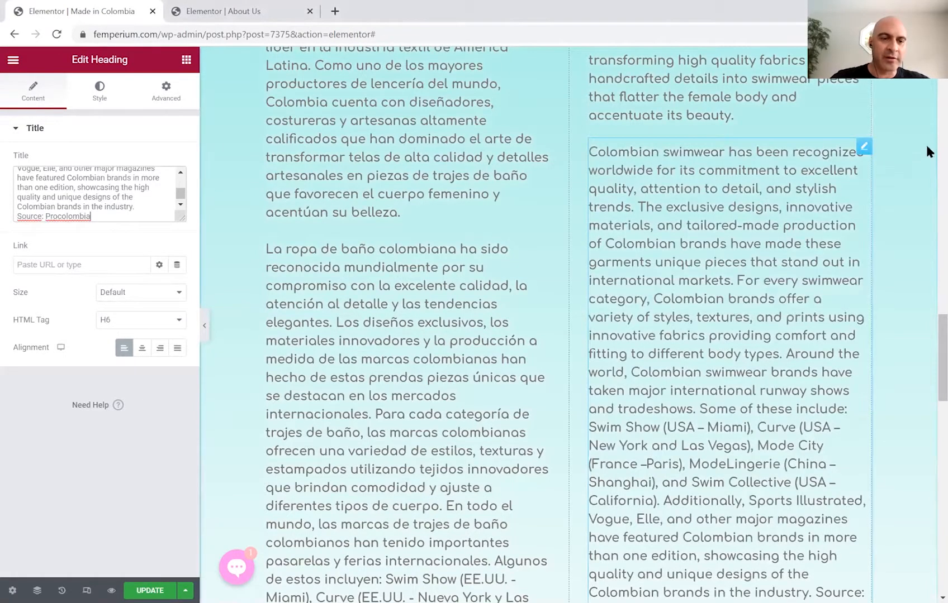
scroll(925, 288, up, 1)
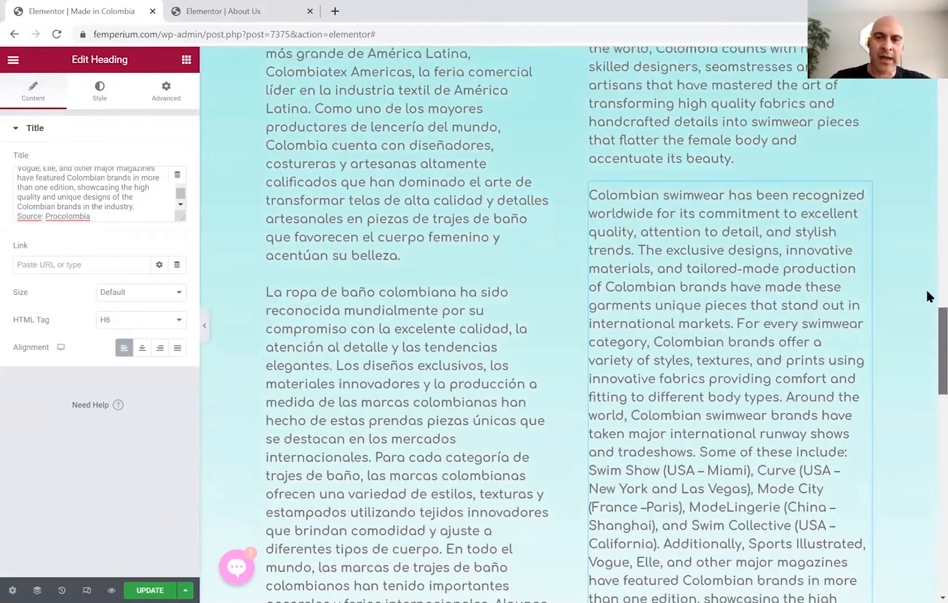
scroll(912, 185, up, 4)
scroll(912, 180, up, 12)
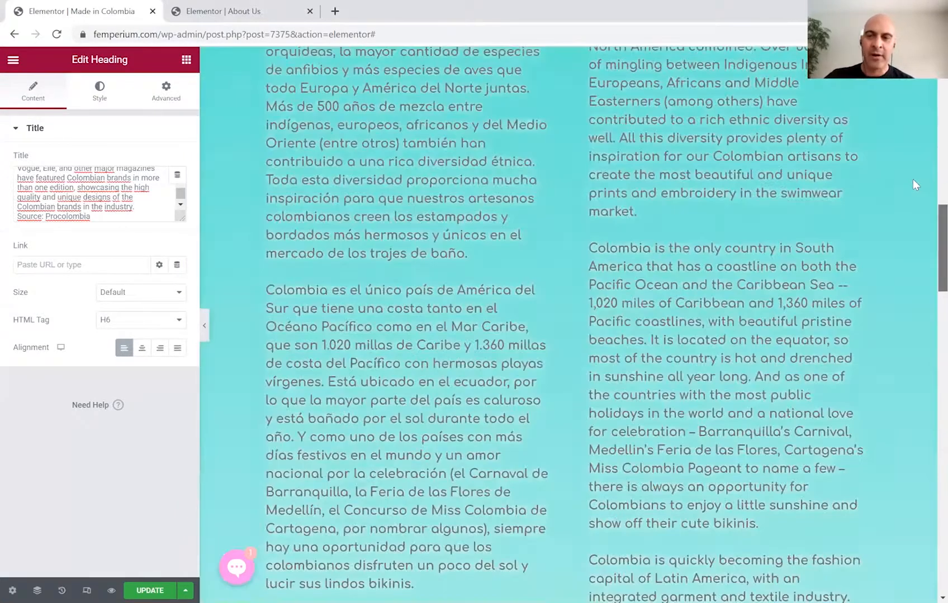
scroll(927, 346, down, 18)
scroll(925, 375, down, 3)
scroll(925, 322, up, 10)
scroll(925, 112, up, 20)
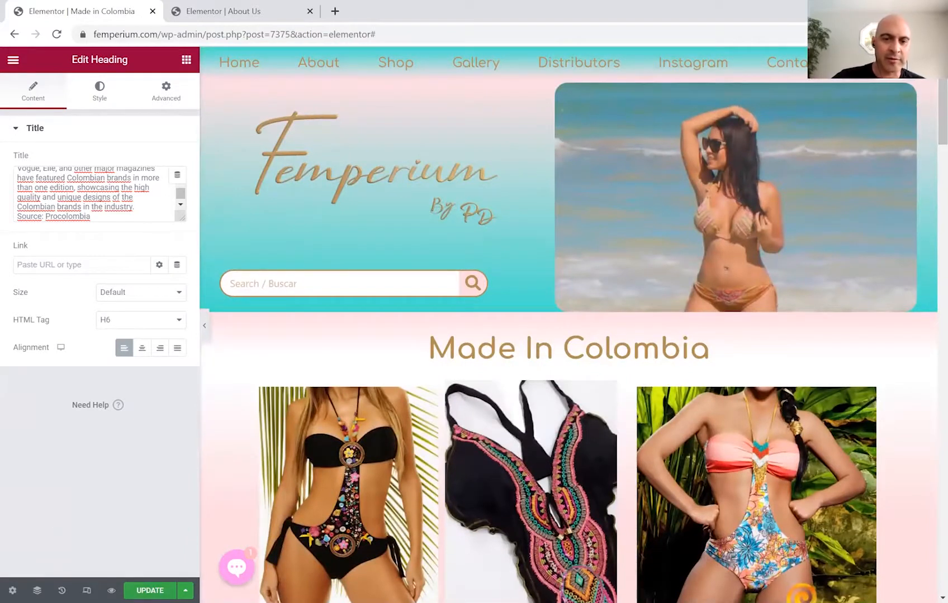
key(ctrl+s)
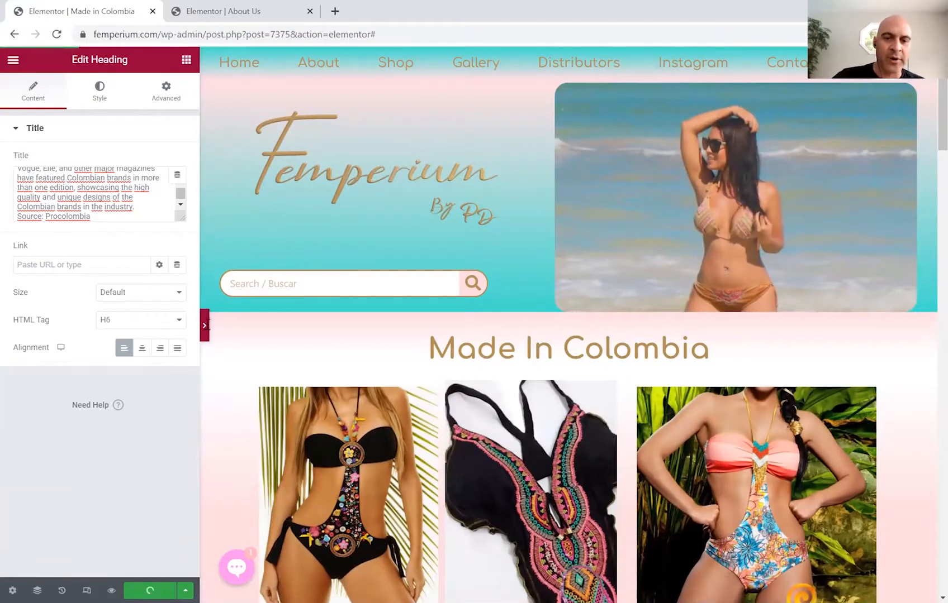
click(205, 327)
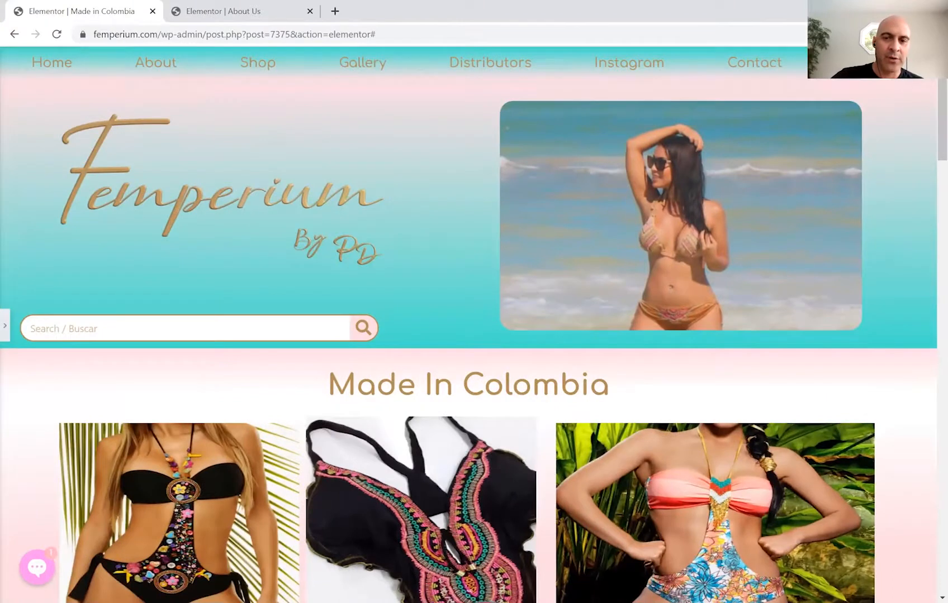
scroll(926, 117, down, 4)
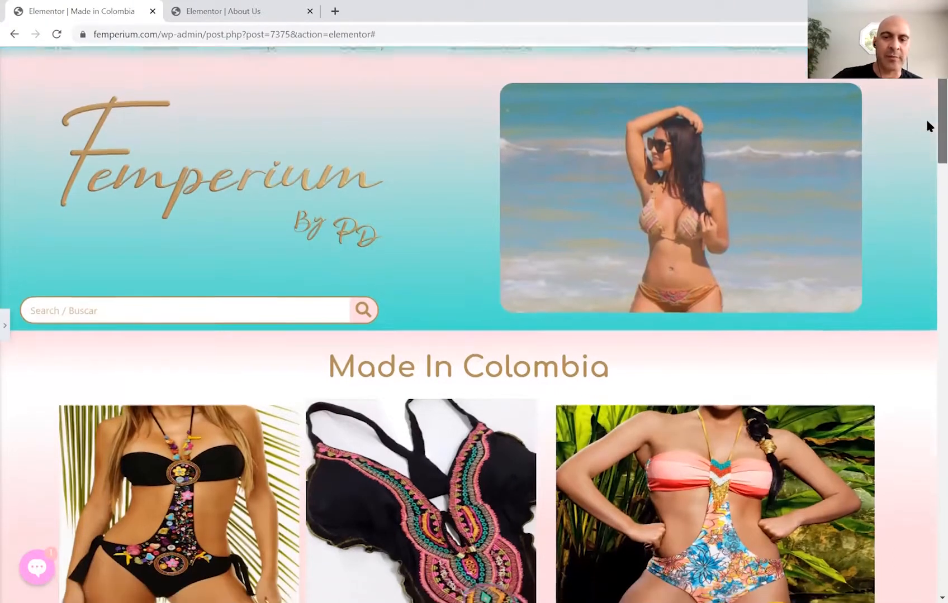
scroll(926, 171, down, 2)
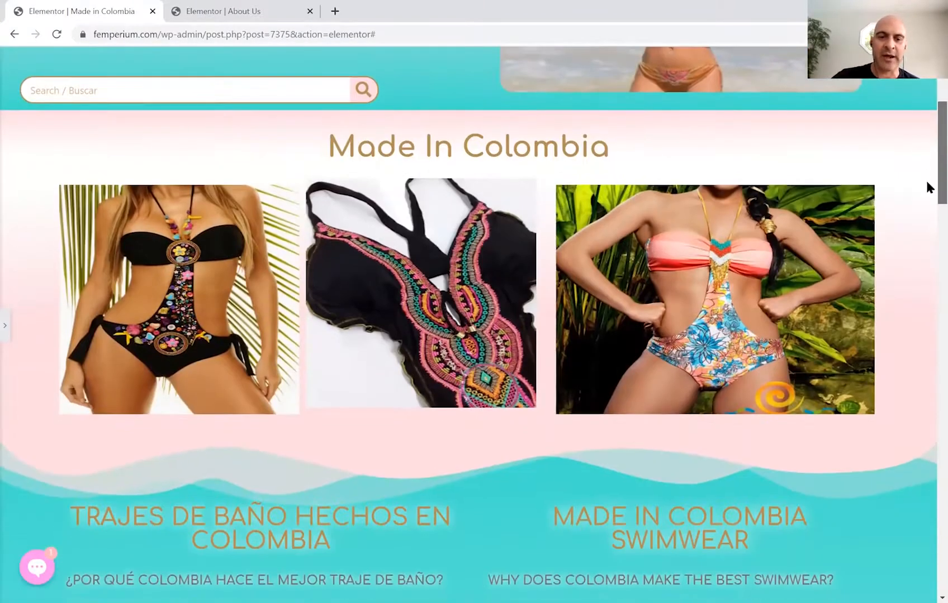
scroll(926, 226, down, 4)
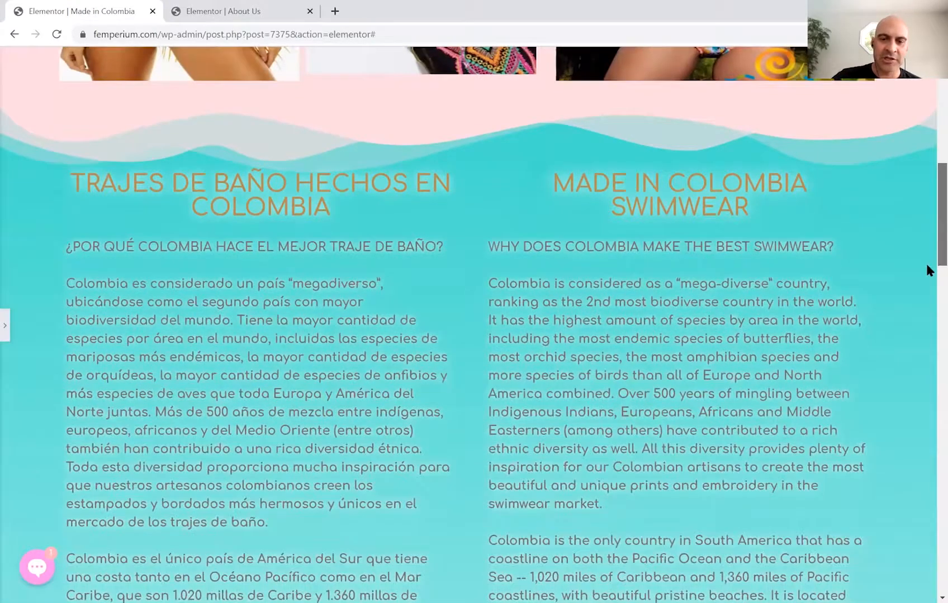
scroll(926, 270, down, 4)
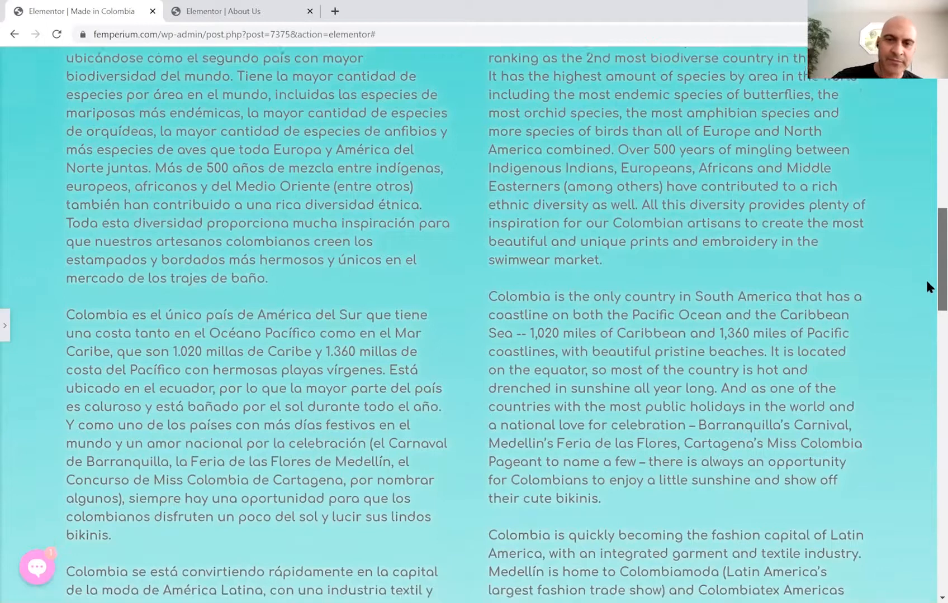
scroll(927, 288, down, 1)
scroll(927, 290, down, 1)
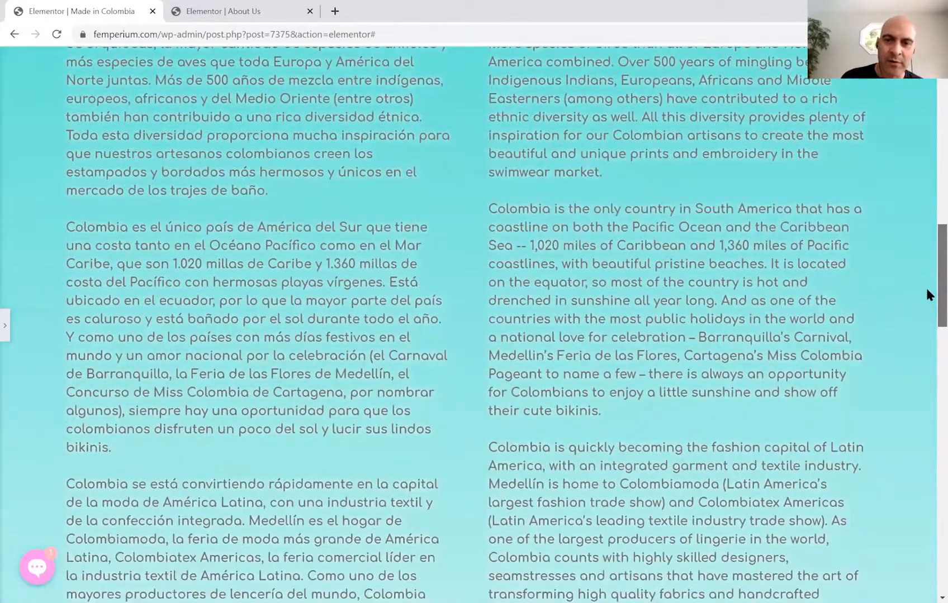
scroll(925, 288, down, 1)
scroll(925, 298, down, 1)
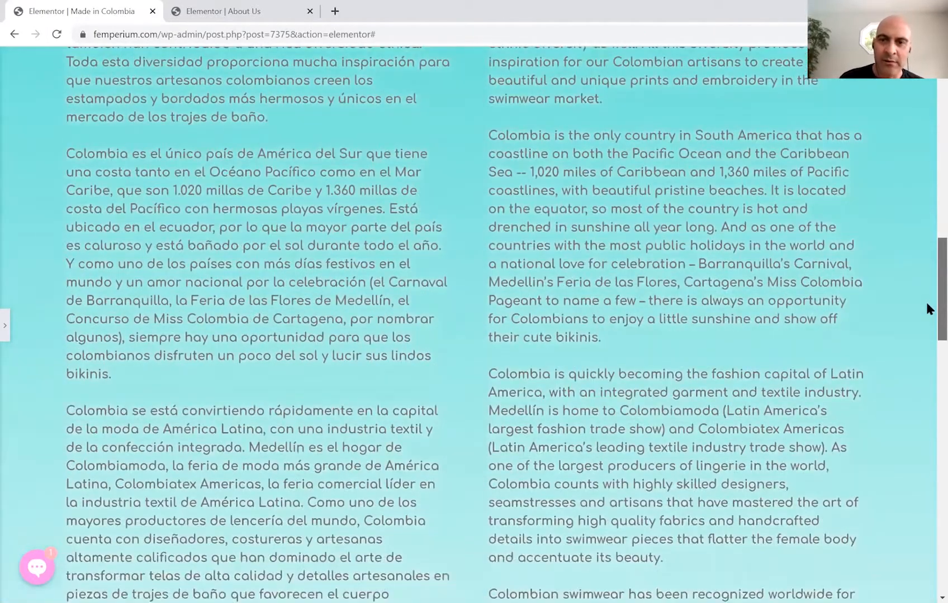
scroll(926, 306, down, 1)
scroll(926, 312, down, 1)
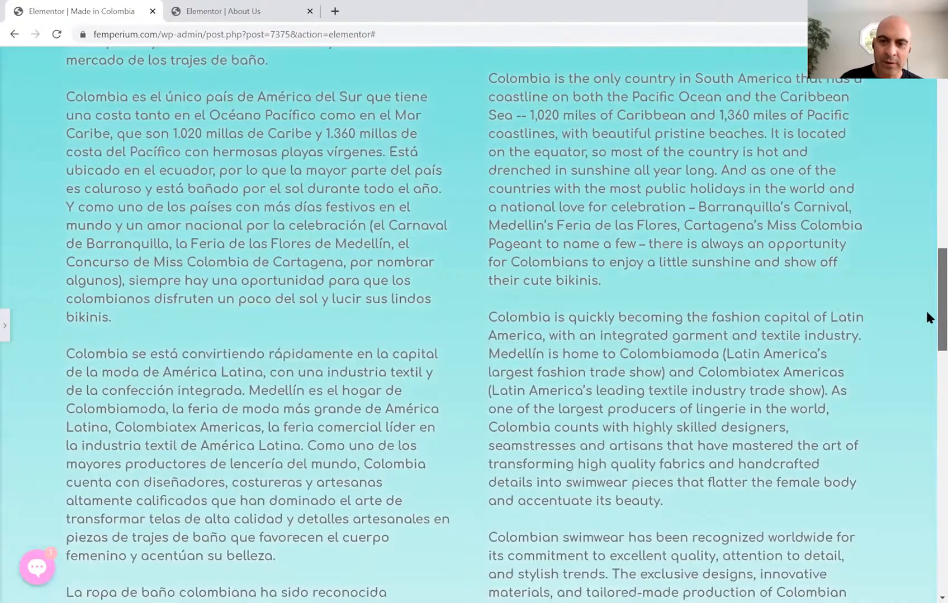
scroll(926, 318, down, 1)
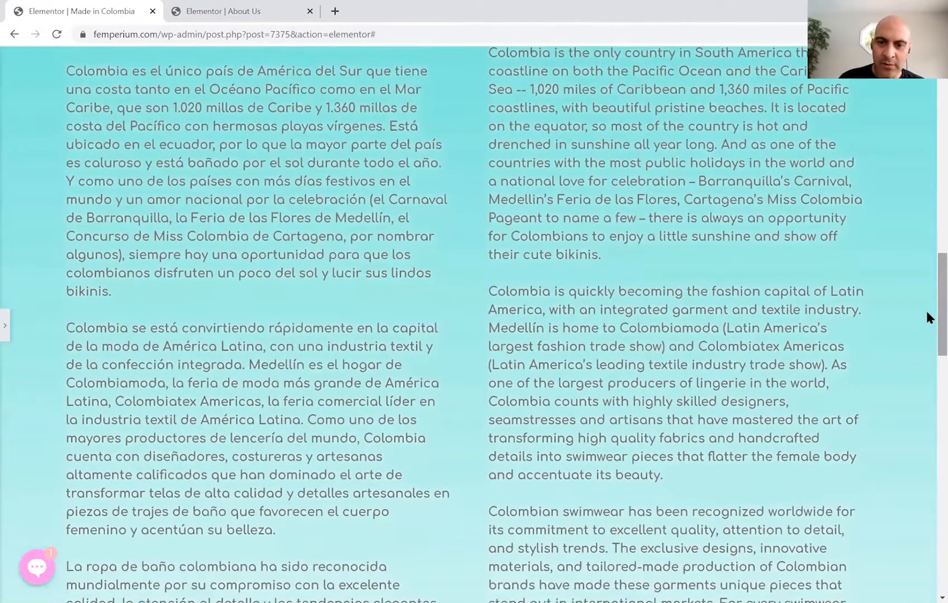
scroll(926, 317, down, 1)
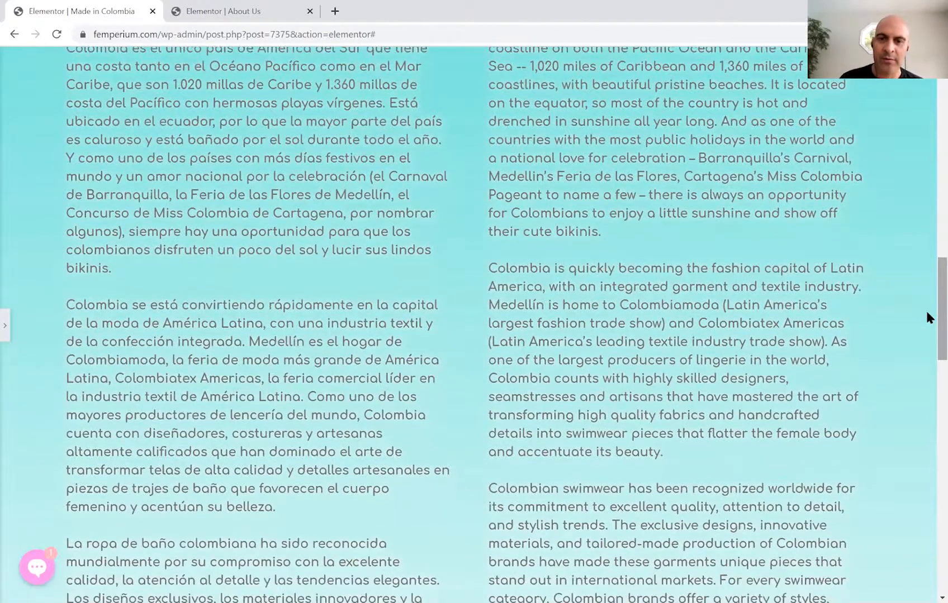
scroll(927, 317, down, 1)
scroll(926, 318, down, 5)
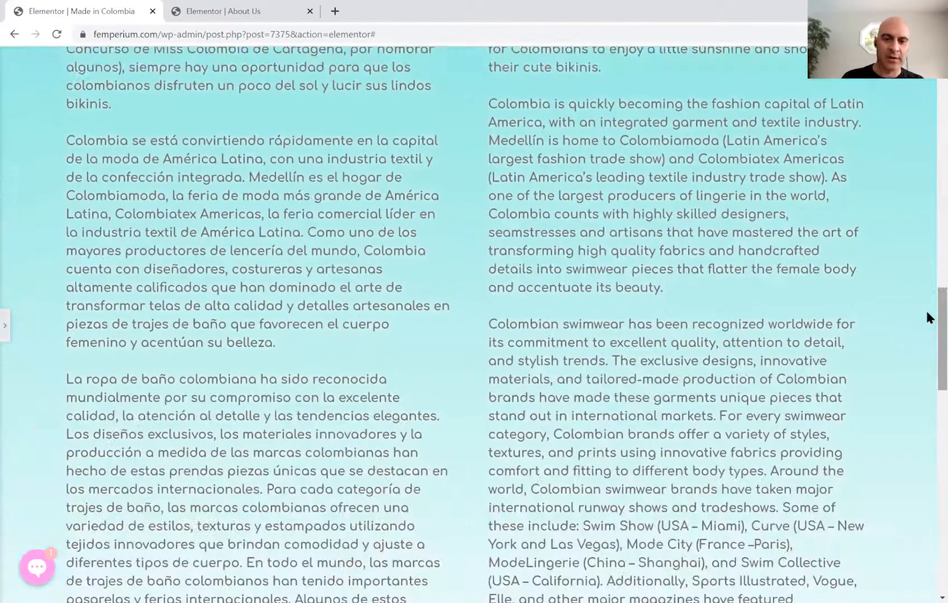
scroll(926, 317, down, 2)
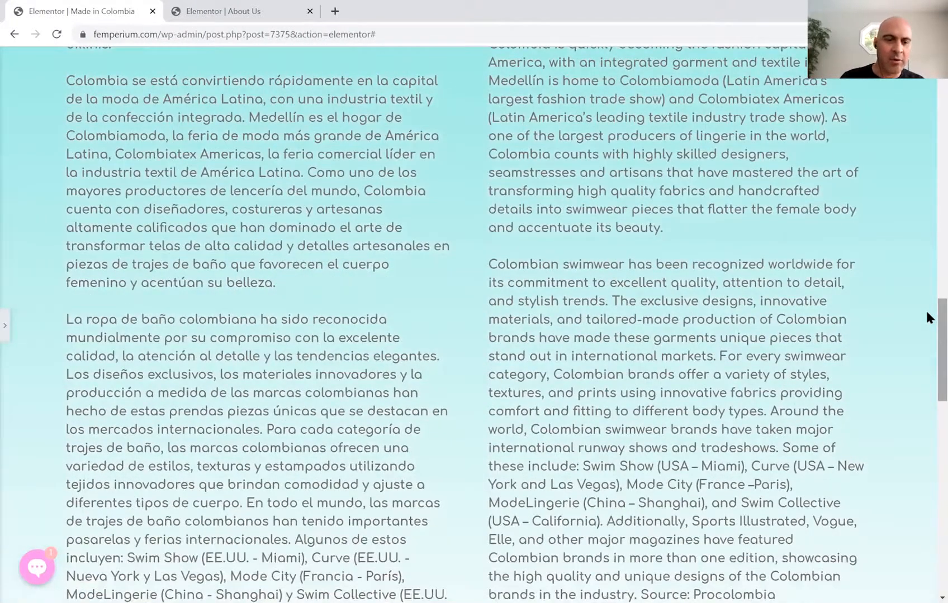
scroll(928, 317, down, 2)
scroll(927, 318, down, 5)
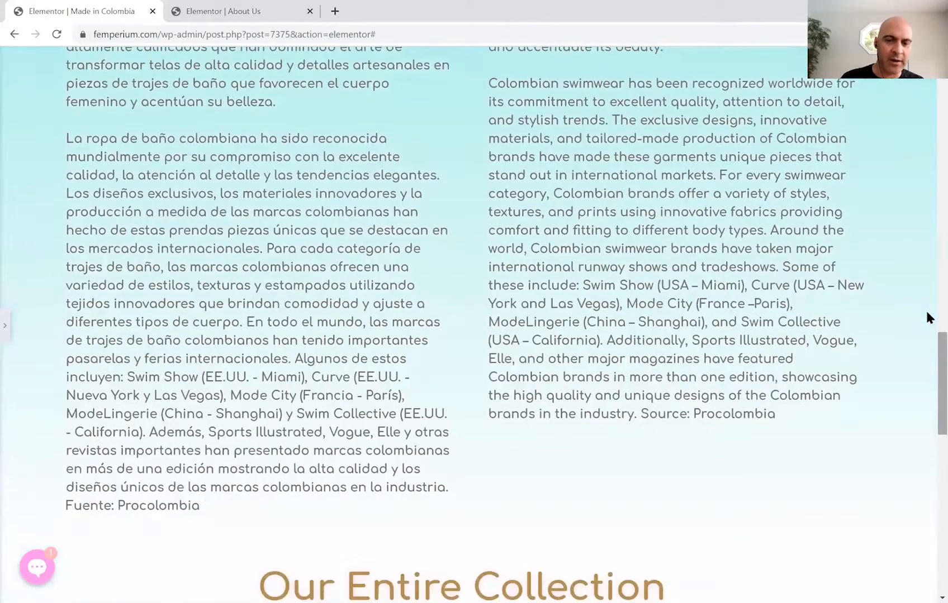
scroll(927, 317, down, 6)
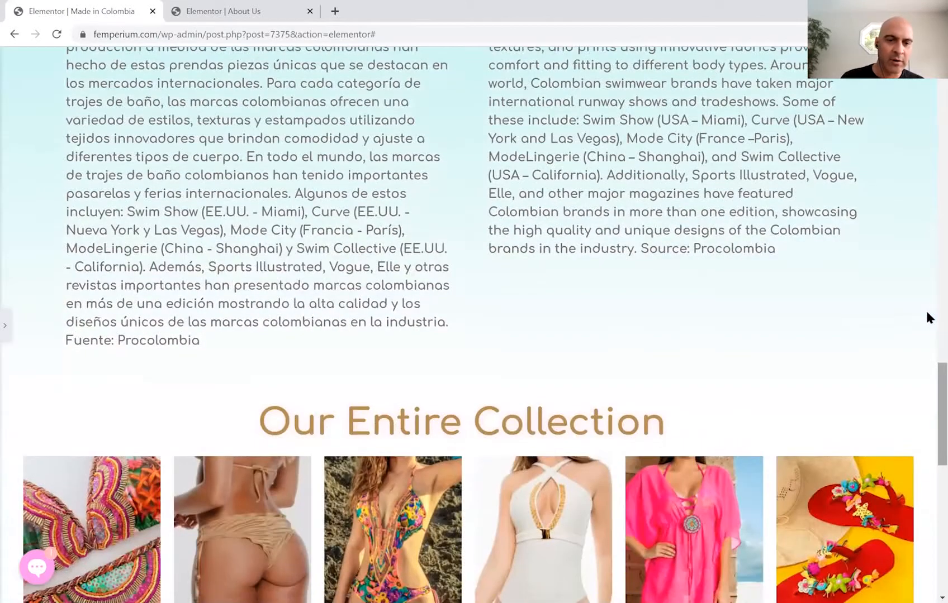
key(Home)
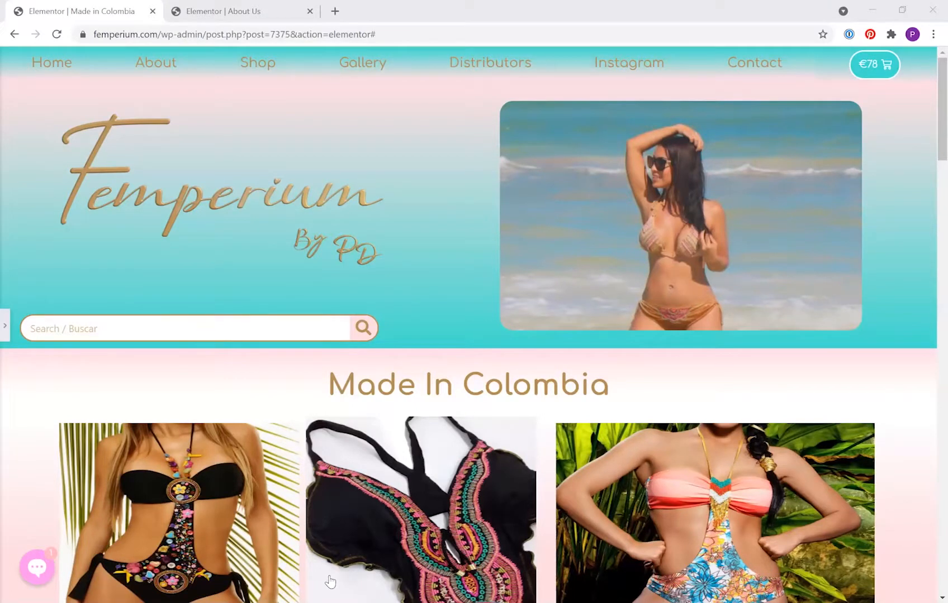
scroll(409, 348, down, 10)
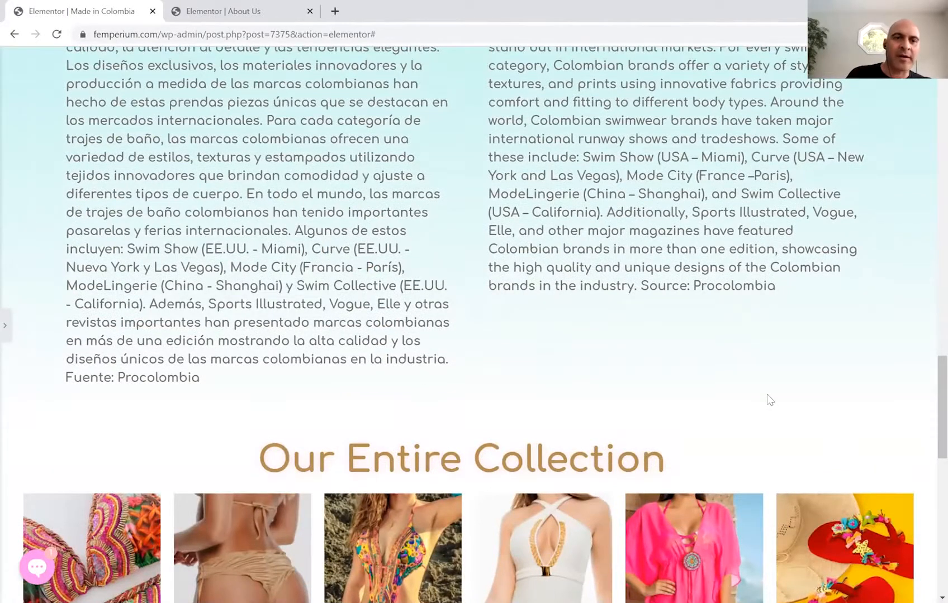
scroll(766, 400, up, 10)
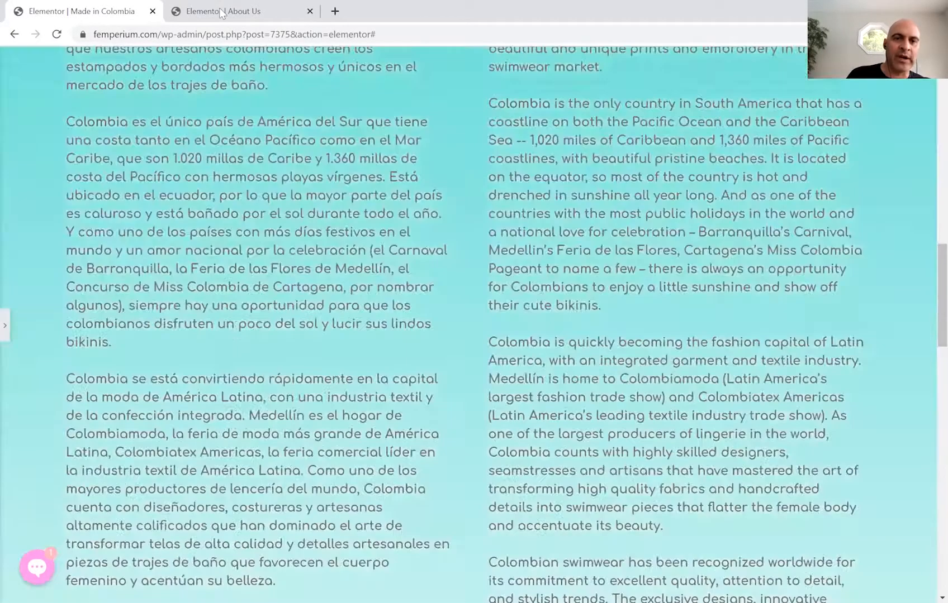
Switch to the About Us page and scroll through its bilingual mission, vision and values sections.
click(223, 12)
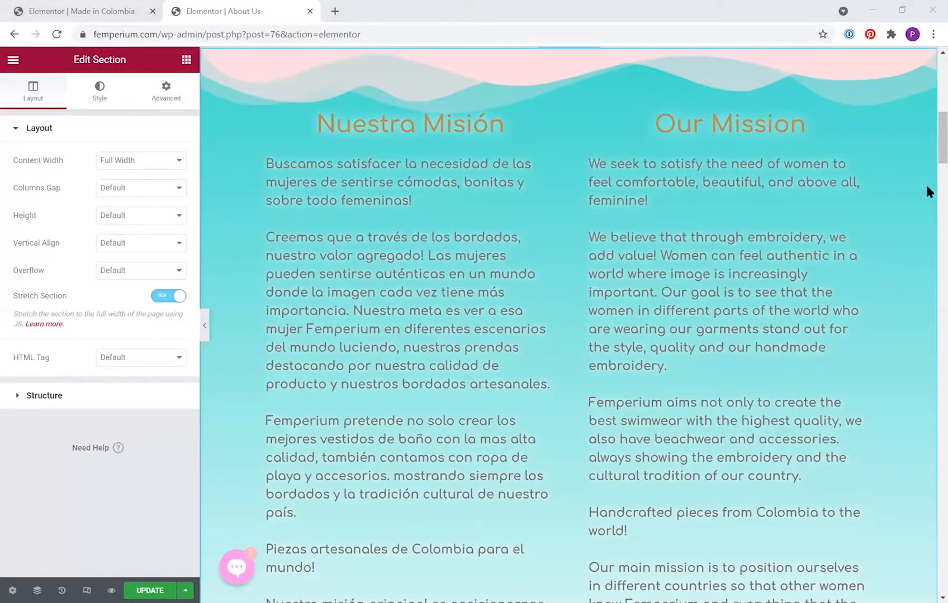
scroll(925, 95, up, 9)
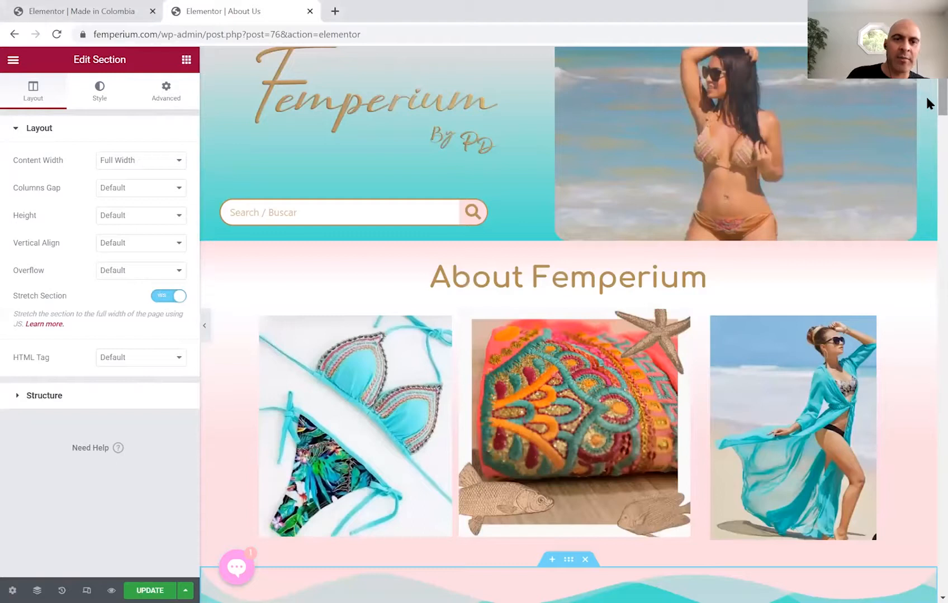
scroll(925, 149, down, 10)
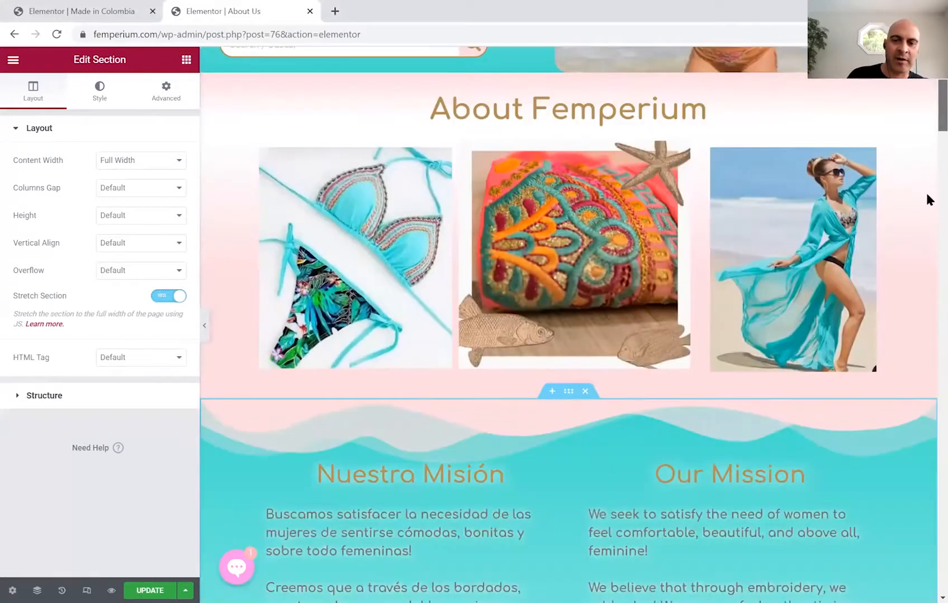
scroll(925, 192, down, 9)
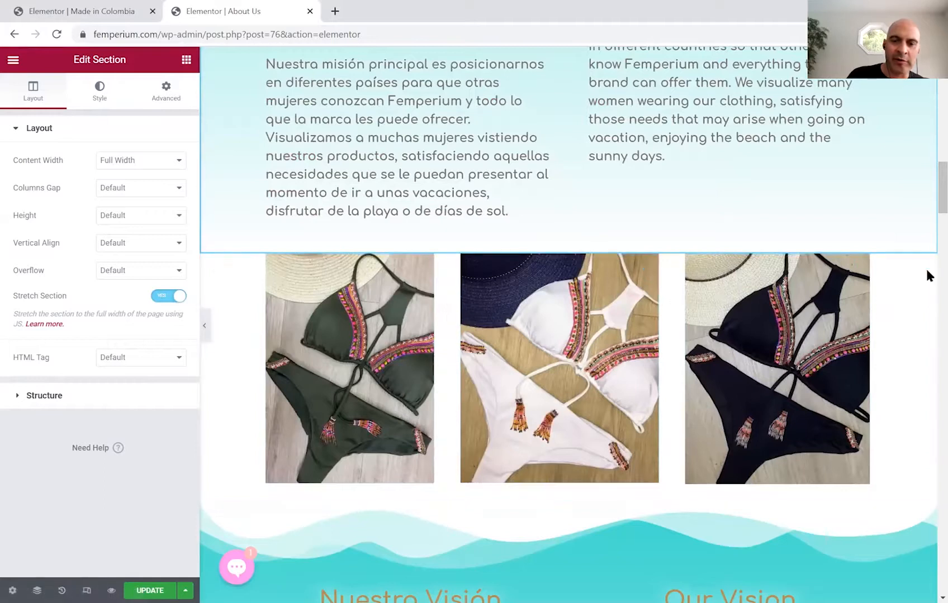
scroll(926, 206, down, 2)
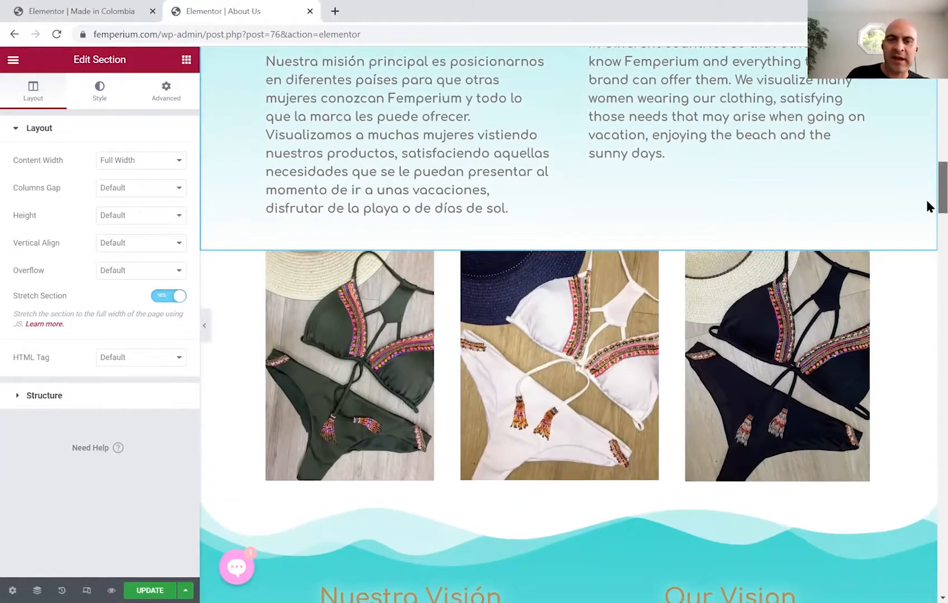
scroll(929, 208, down, 2)
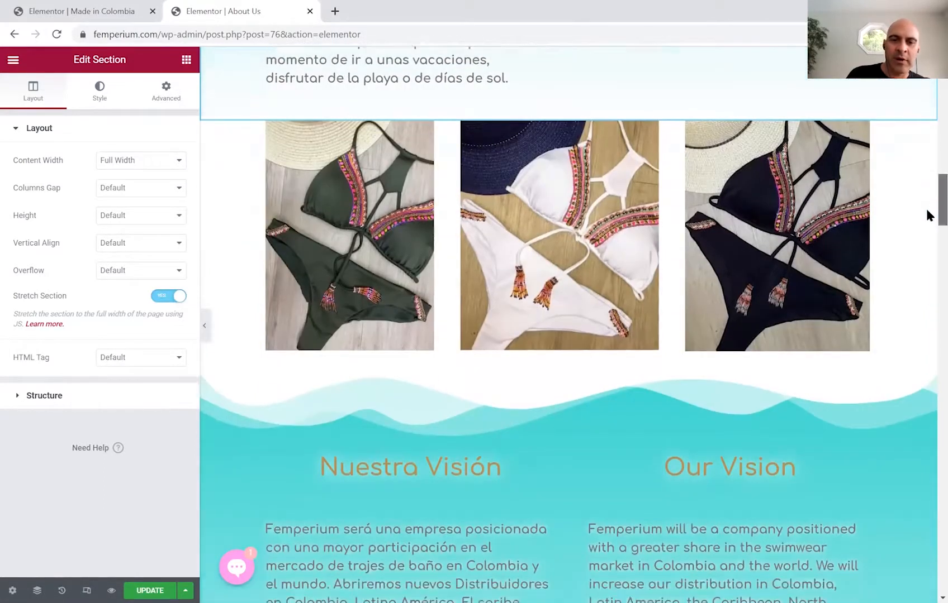
scroll(926, 215, down, 4)
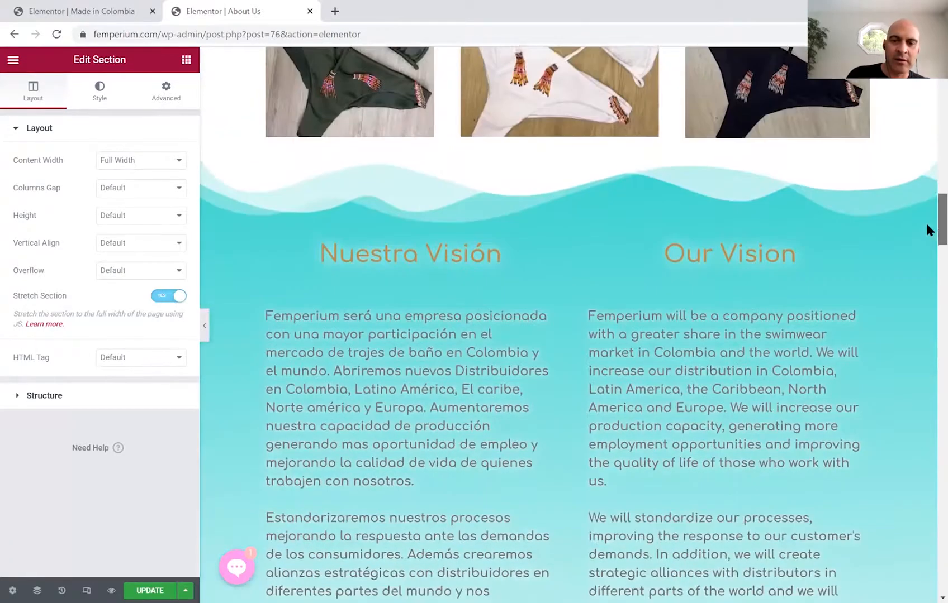
scroll(926, 258, down, 15)
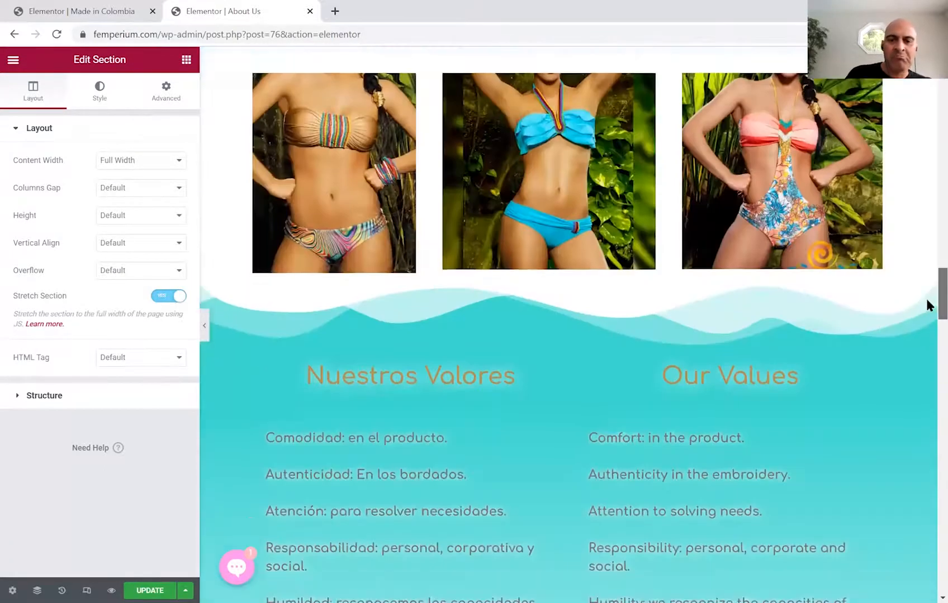
scroll(927, 330, down, 15)
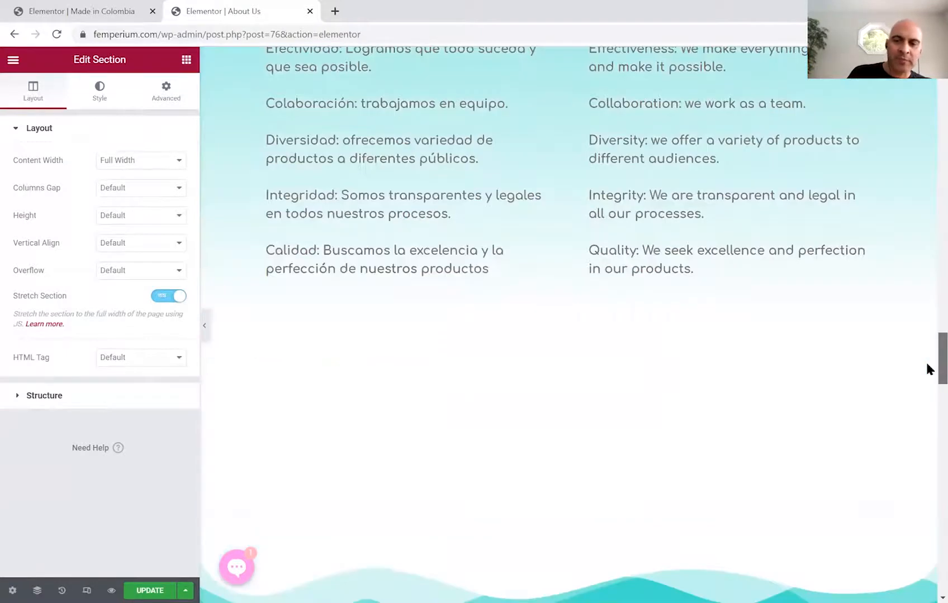
scroll(925, 369, down, 3)
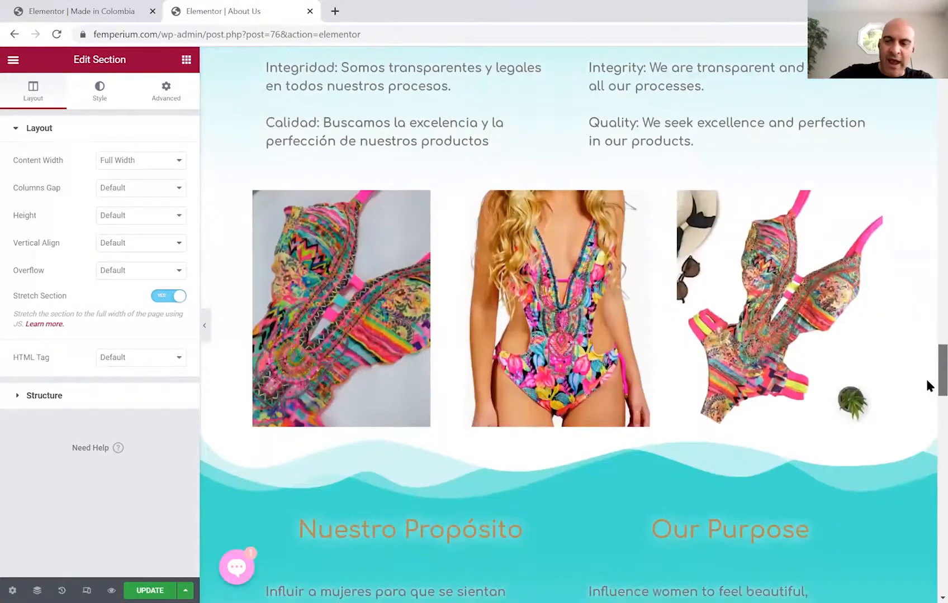
scroll(926, 409, down, 15)
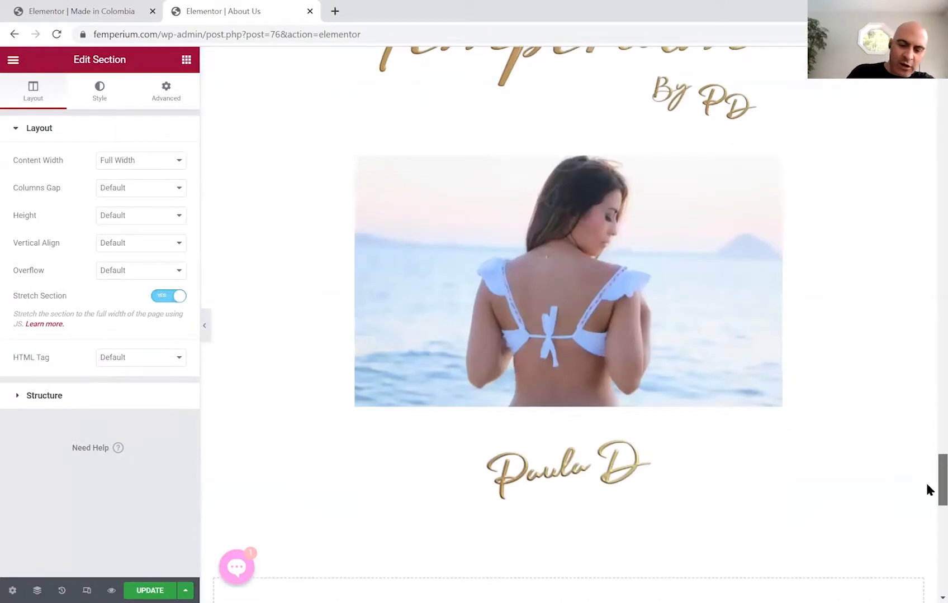
scroll(926, 485, up, 10)
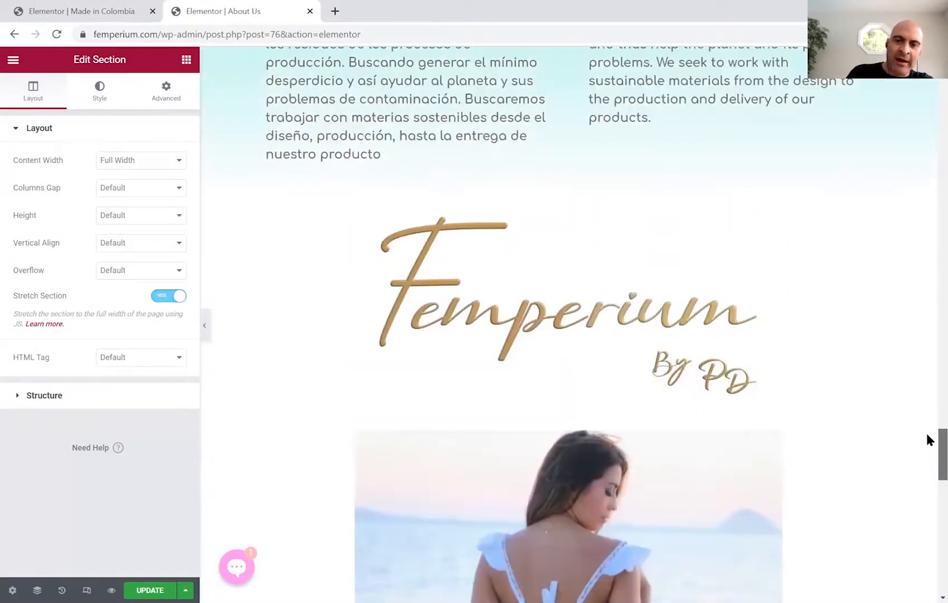
scroll(926, 418, up, 3)
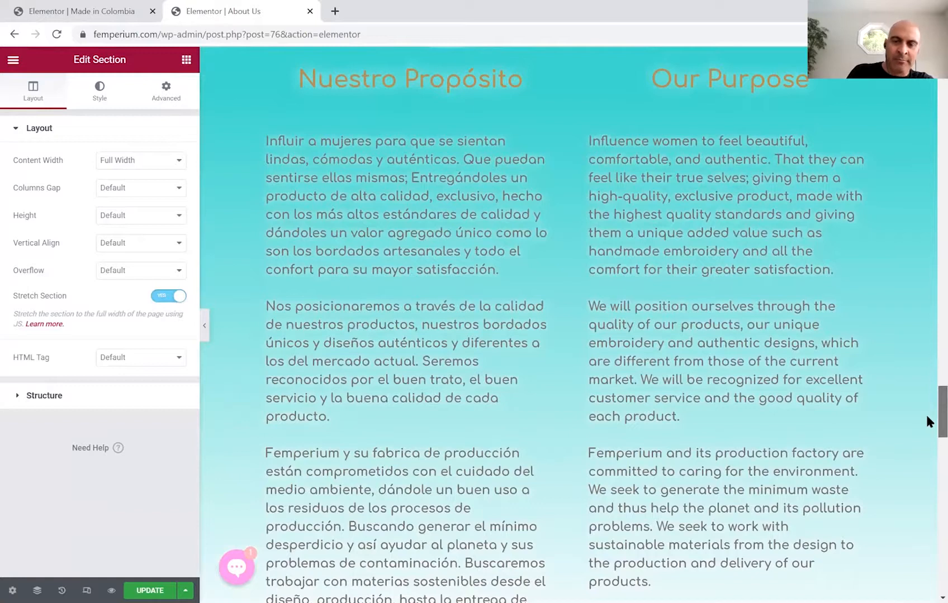
scroll(926, 421, up, 15)
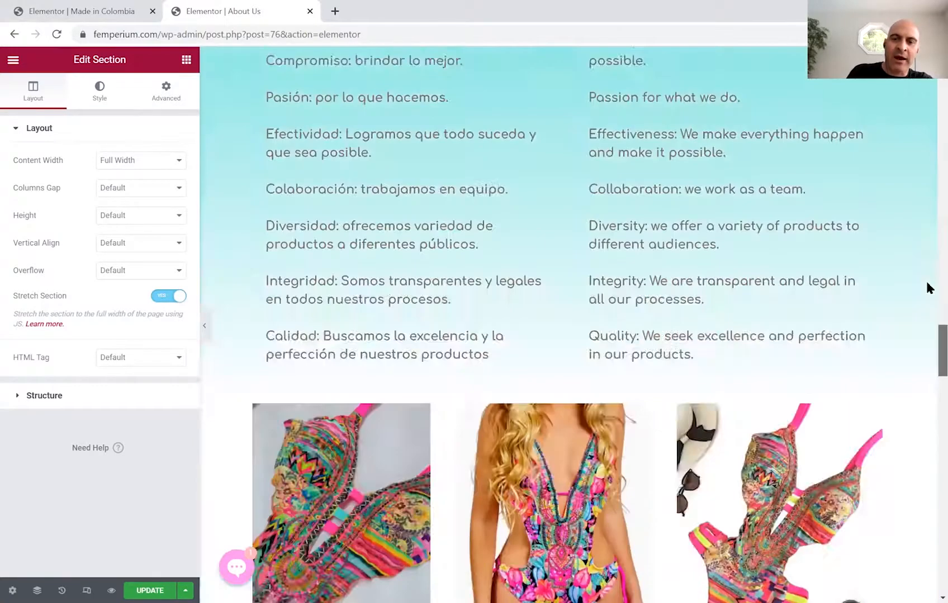
scroll(925, 273, up, 20)
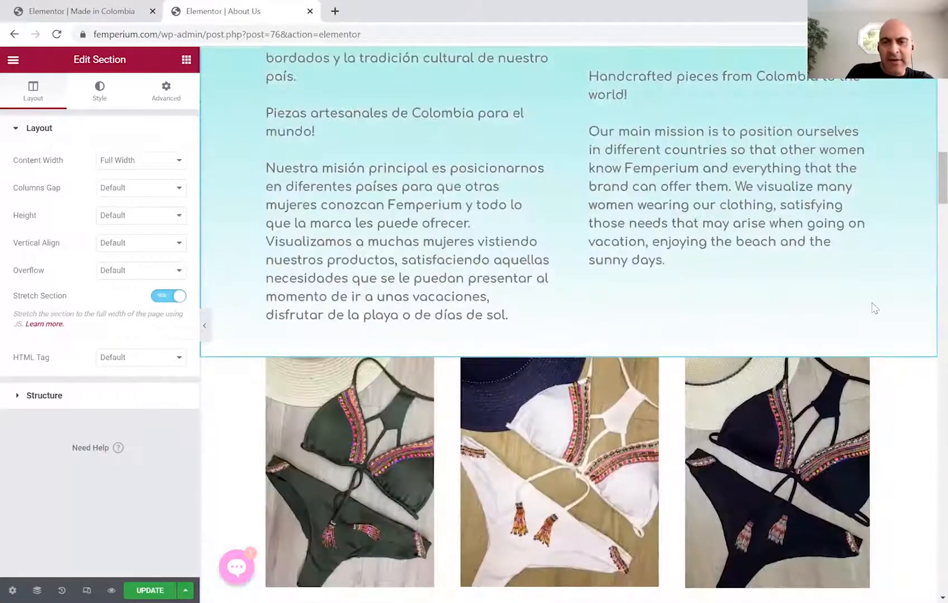
Return to the Made in Colombia page, scroll to the bilingual columns and restore the Elementor panel.
click(79, 10)
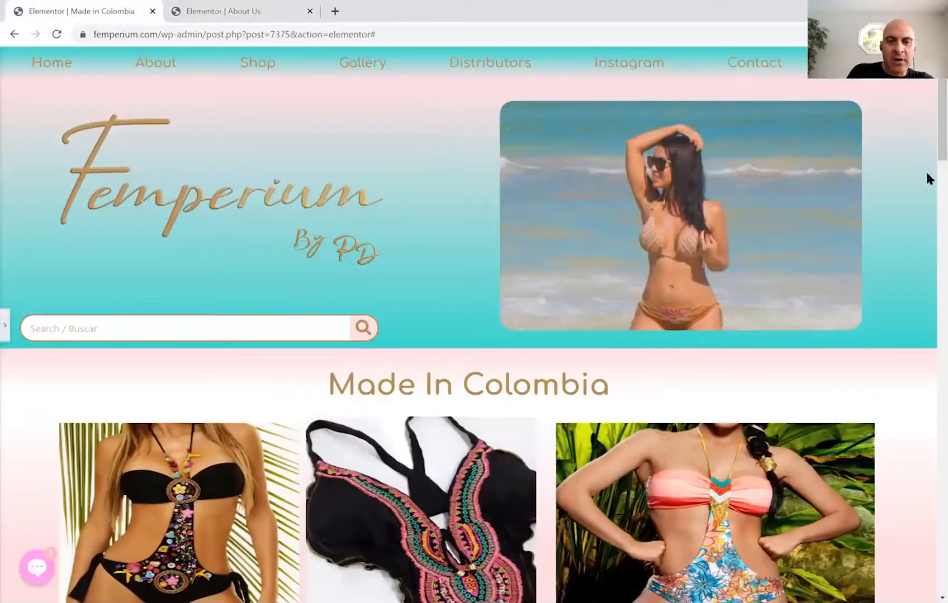
scroll(926, 178, down, 8)
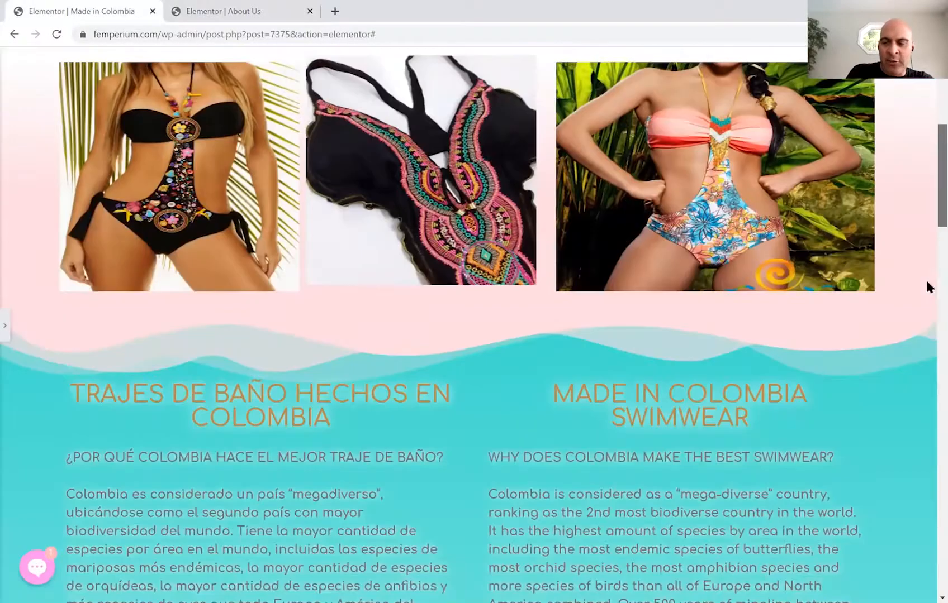
scroll(926, 331, down, 15)
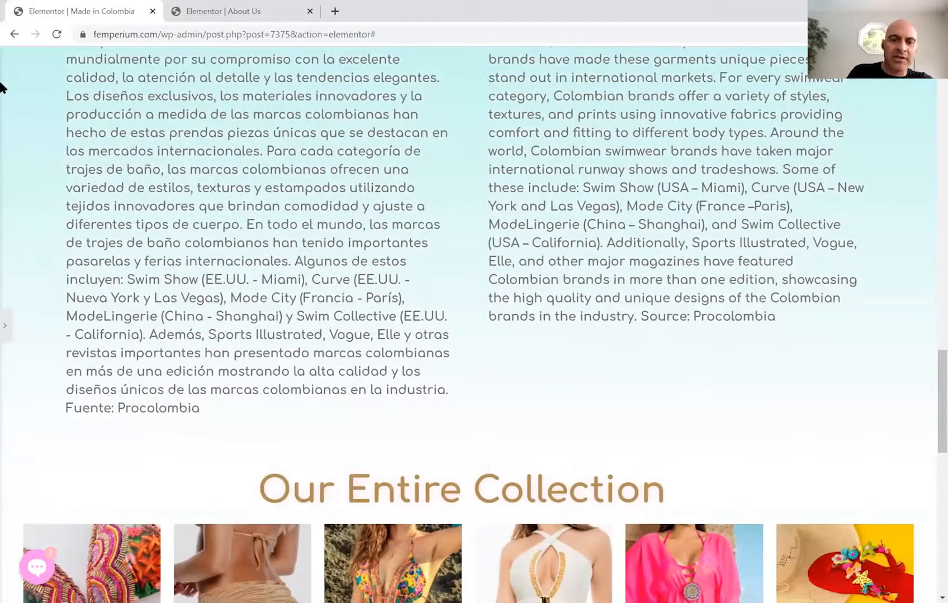
click(7, 332)
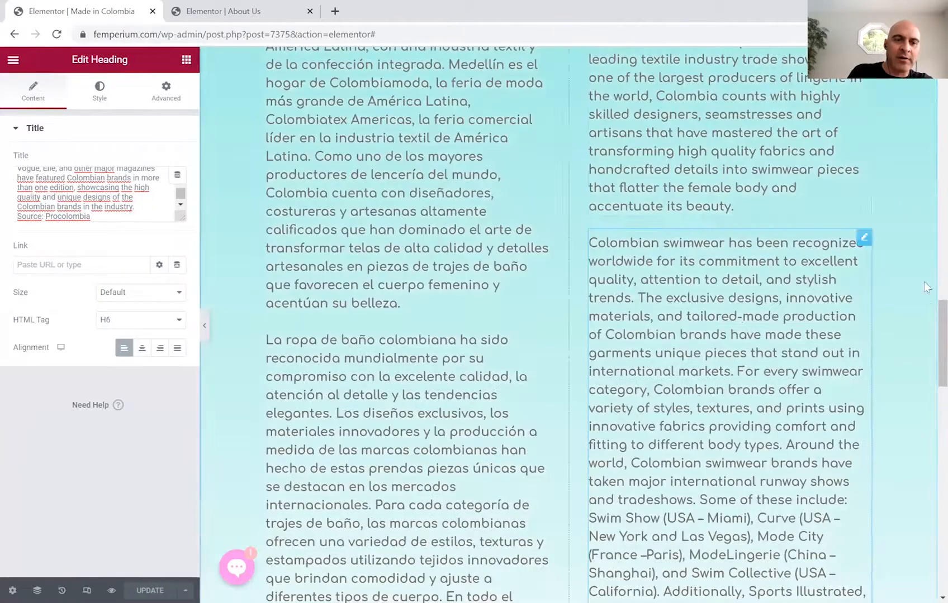
scroll(925, 305, down, 10)
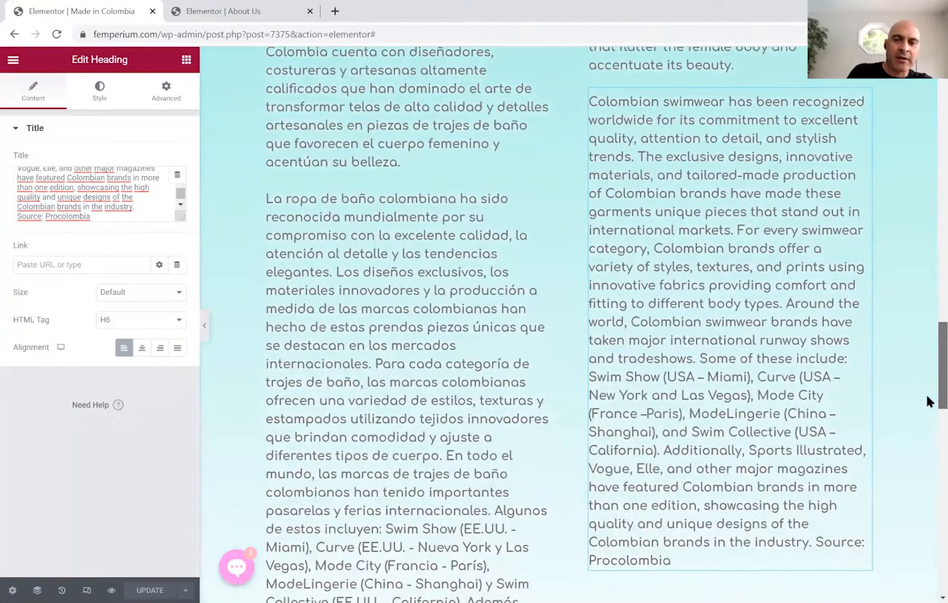
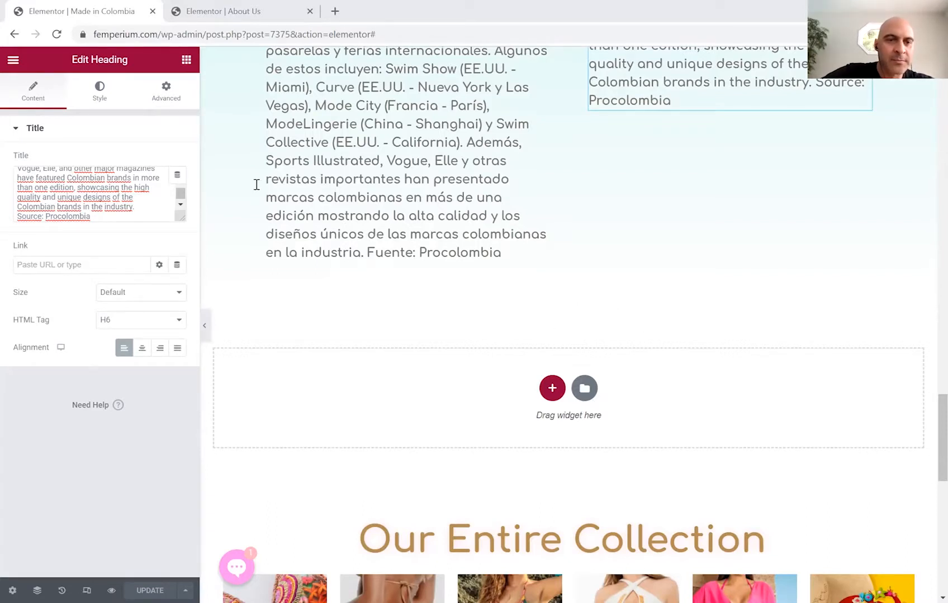
Drag the saved global BOTON - TURQ button onto the page below the Procolombia brands text.
click(187, 60)
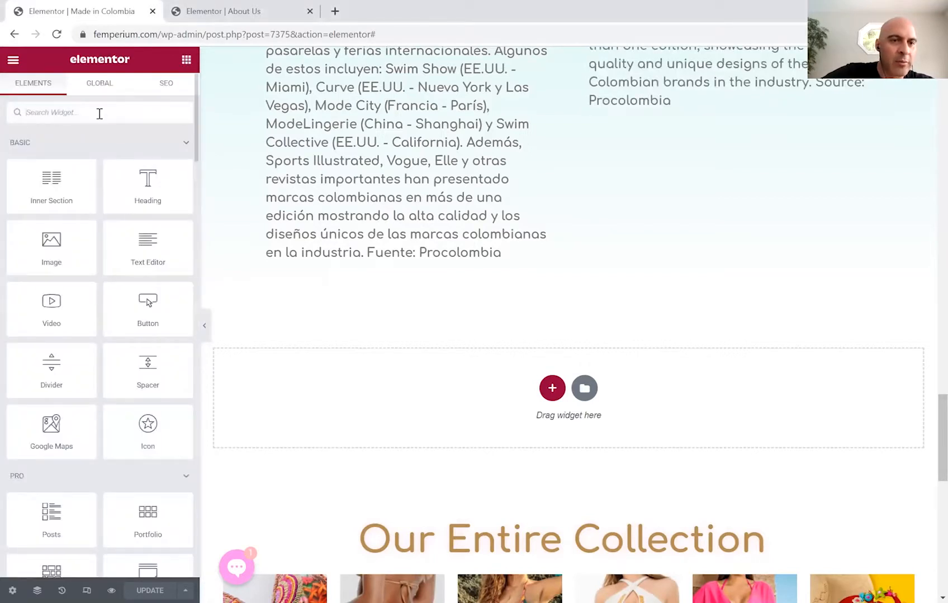
click(104, 86)
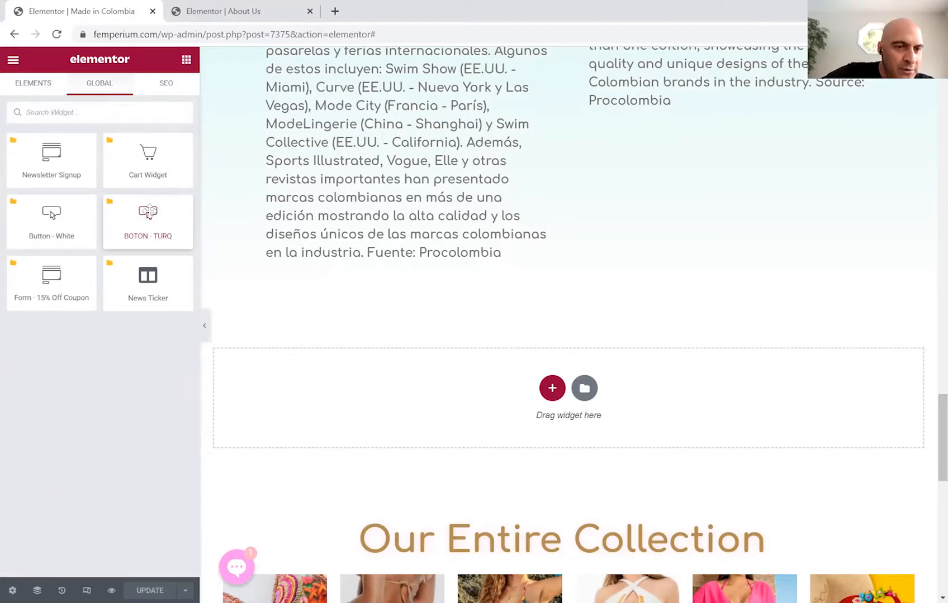
drag(148, 211, 542, 380)
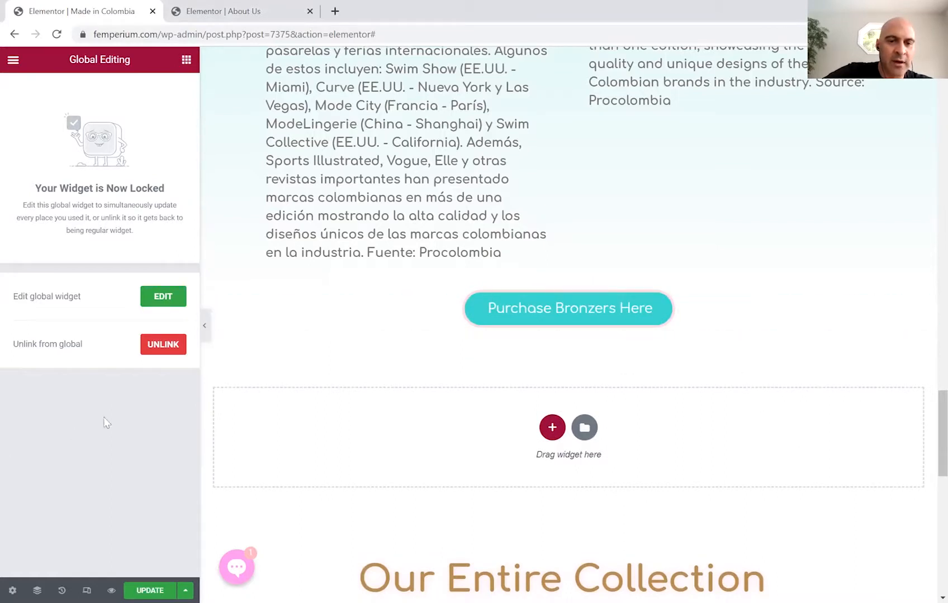
Unlink the Purchase Bronzers Here button from its global widget and confirm the unlink.
click(150, 350)
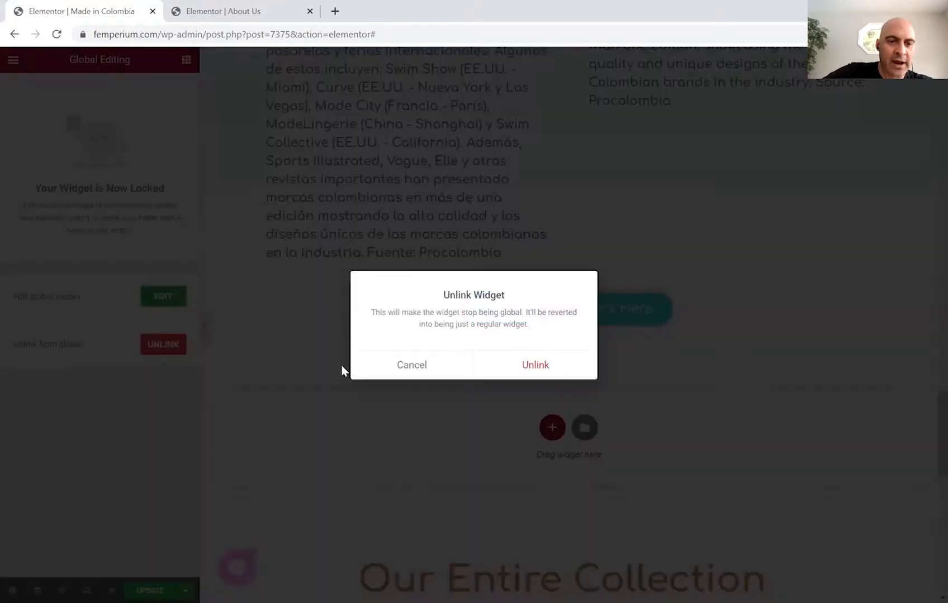
click(516, 369)
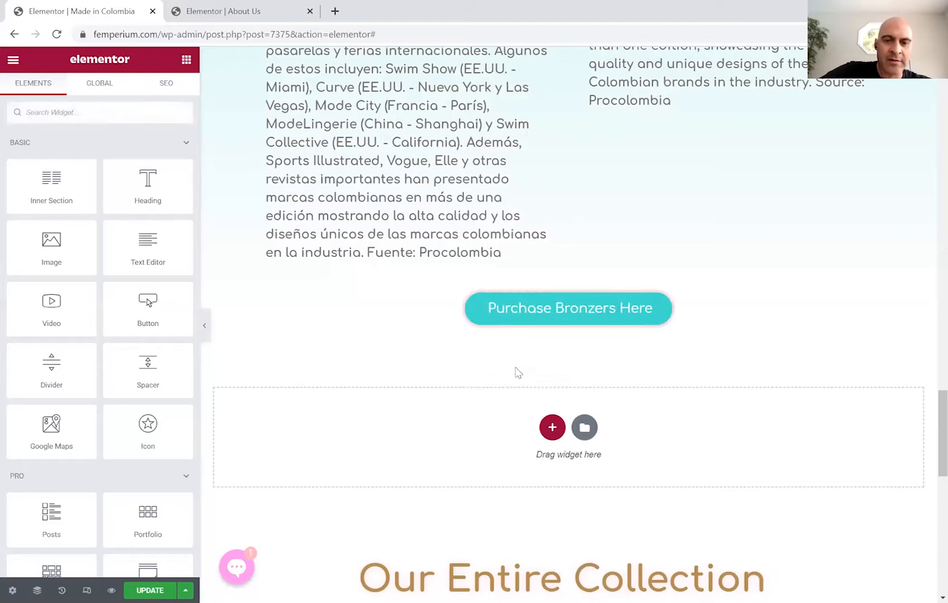
Remove the trailing slash from the button's link address.
mouse_move(604, 308)
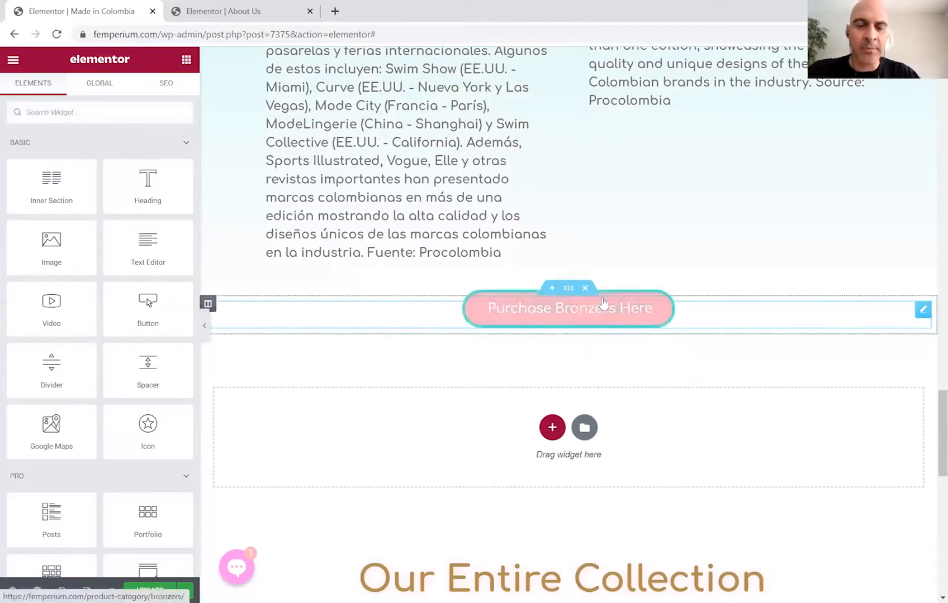
click(918, 311)
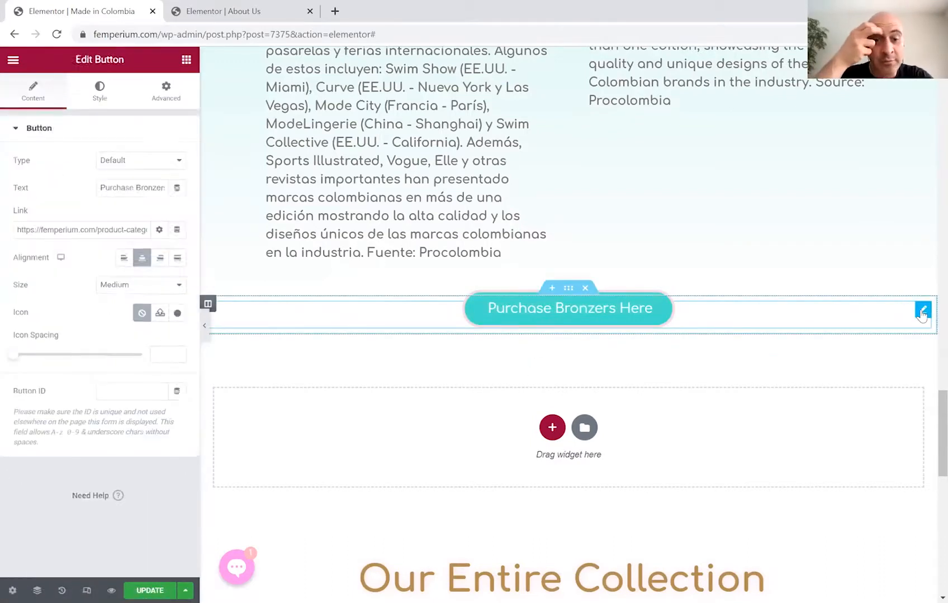
click(77, 232)
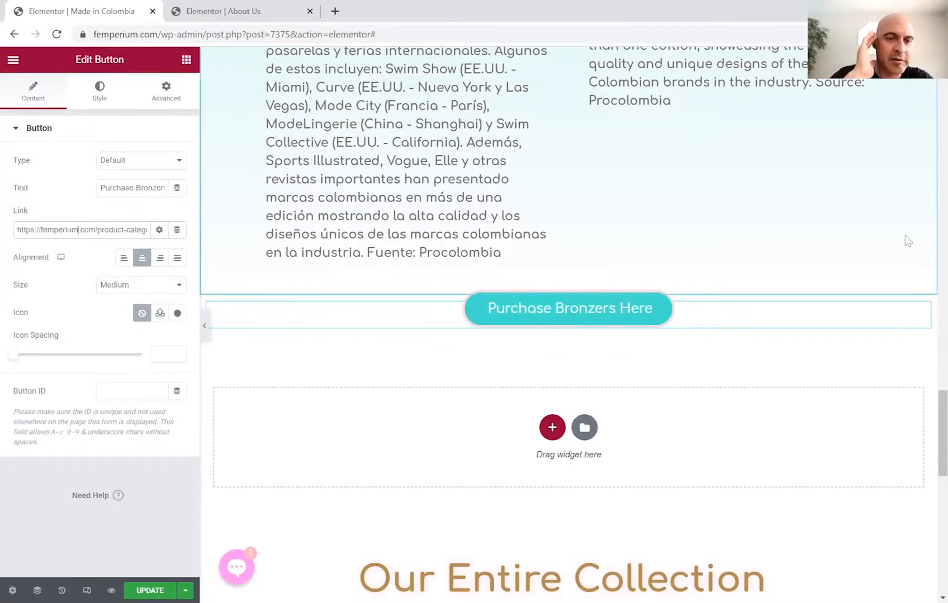
key(Right)
key(Right)
key(Right)
key(Right)
key(Right)
key(Right)
key(Right)
key(Right)
key(Right)
key(Right)
key(Right)
key(Right)
key(Right)
key(Right)
key(Right)
key(Right)
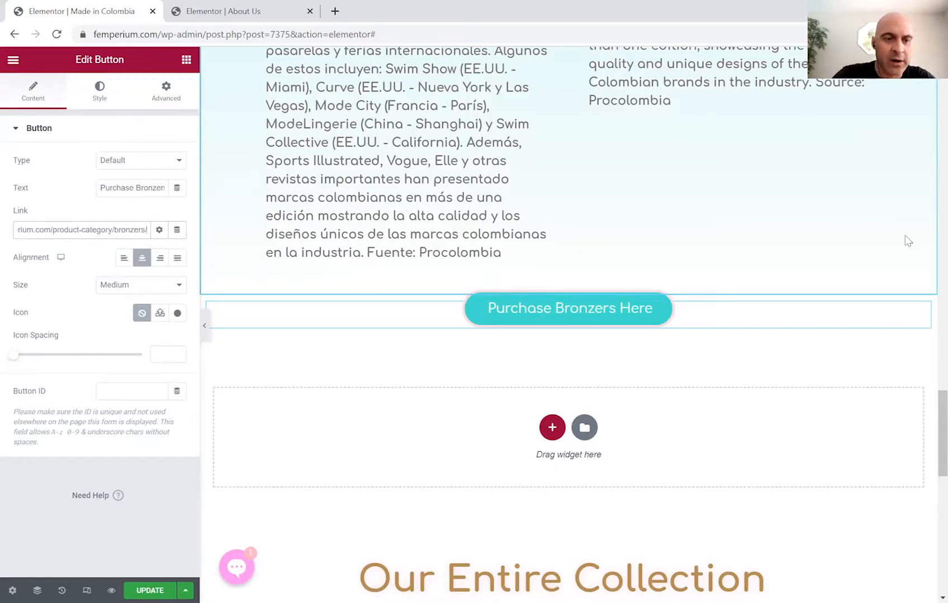
key(BackSpace)
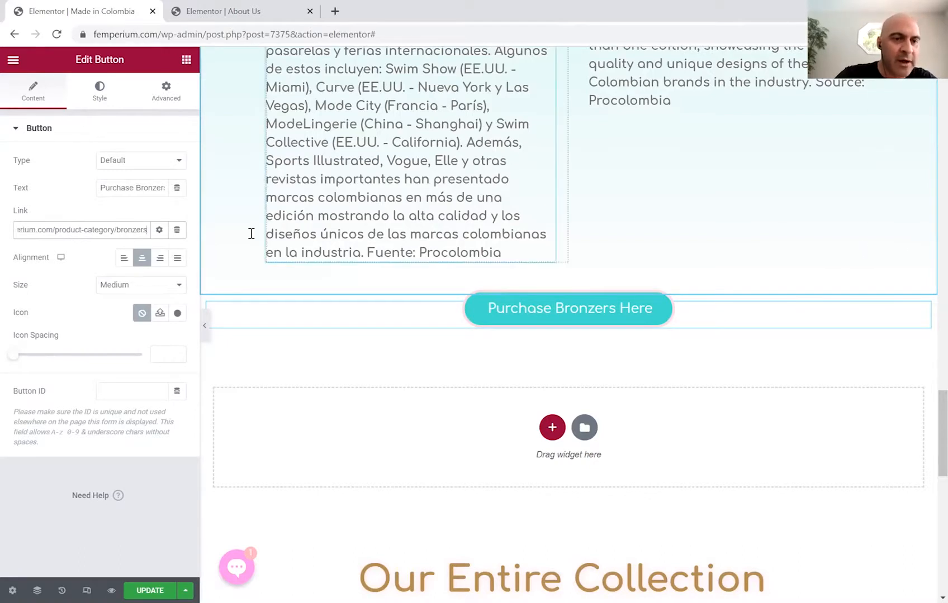
Clear the Purchase Bronzers Here label and draft a new label ending in 'Swimwear'.
click(119, 189)
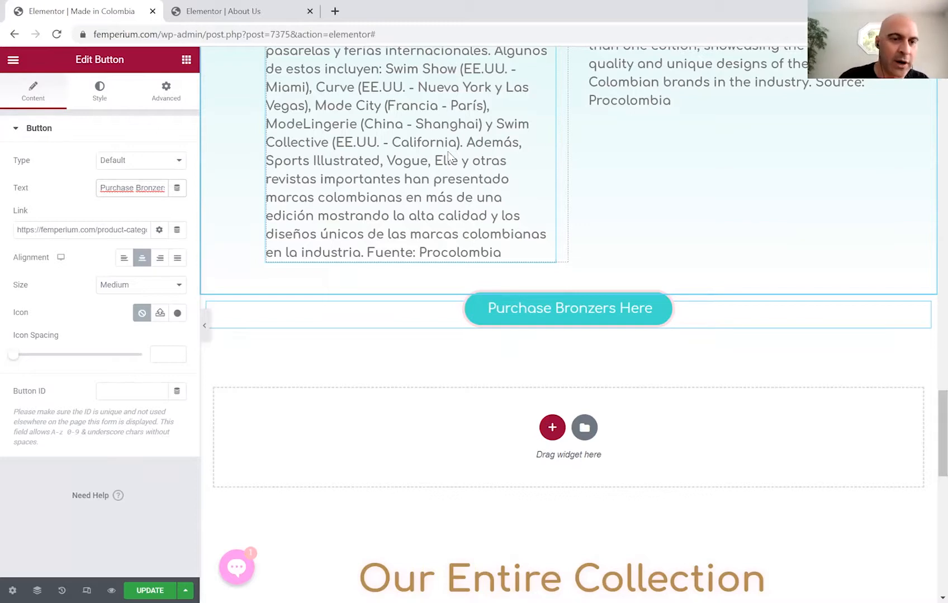
key(Right)
key(Right)
key(Right)
key(Right)
key(Right)
key(Right)
key(BackSpace)
key(BackSpace)
key(BackSpace)
key(BackSpace)
key(BackSpace)
key(BackSpace)
key(BackSpace)
key(BackSpace)
key(BackSpace)
key(BackSpace)
key(BackSpace)
key(BackSpace)
key(BackSpace)
key(BackSpace)
key(BackSpace)
key(BackSpace)
key(BackSpace)
key(BackSpace)
key(BackSpace)
key(BackSpace)
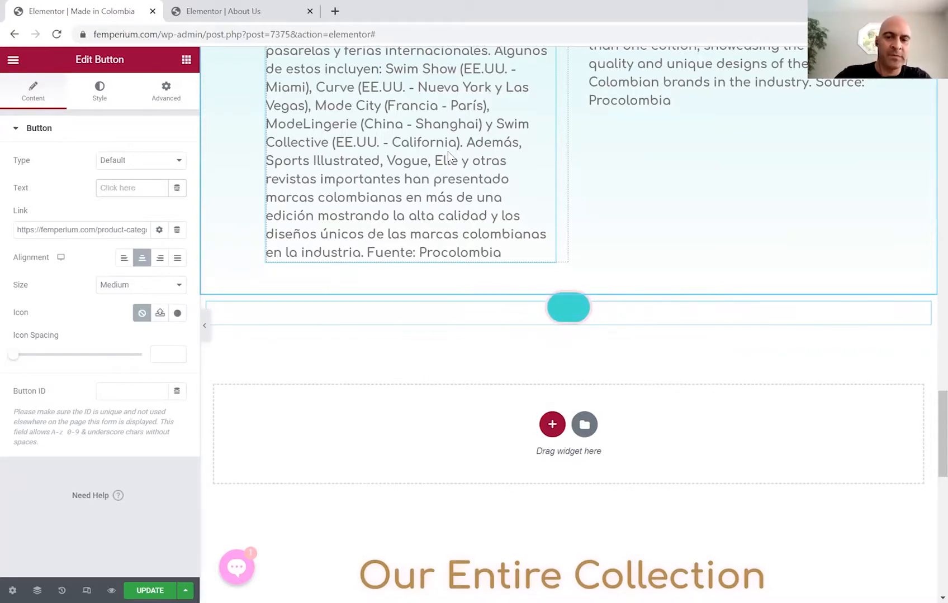
text(v)
key(BackSpace)
text(V)
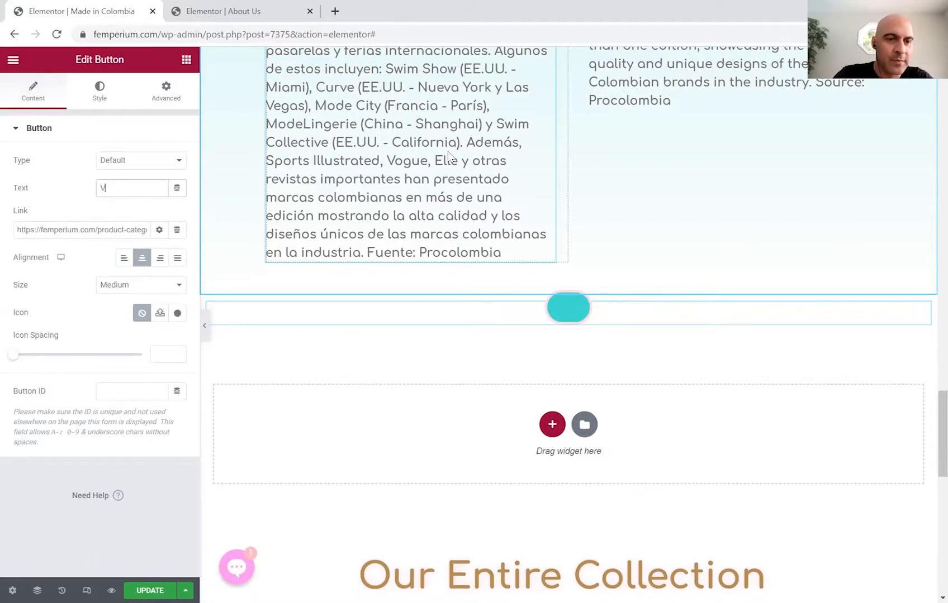
text(iew Are)
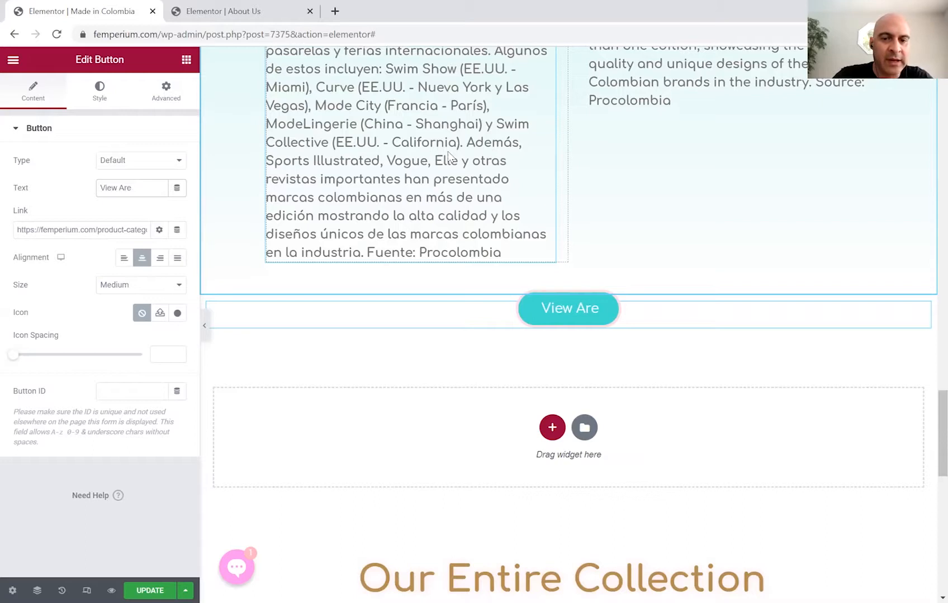
text( more)
key(BackSpace)
key(BackSpace)
key(BackSpace)
key(BackSpace)
text(More)
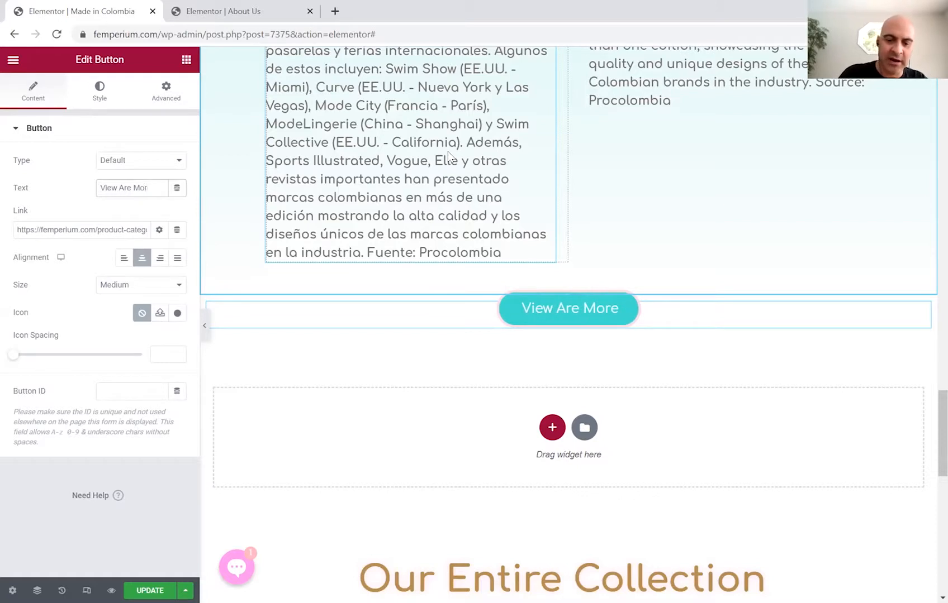
key(BackSpace)
key(BackSpace)
key(BackSpace)
key(BackSpace)
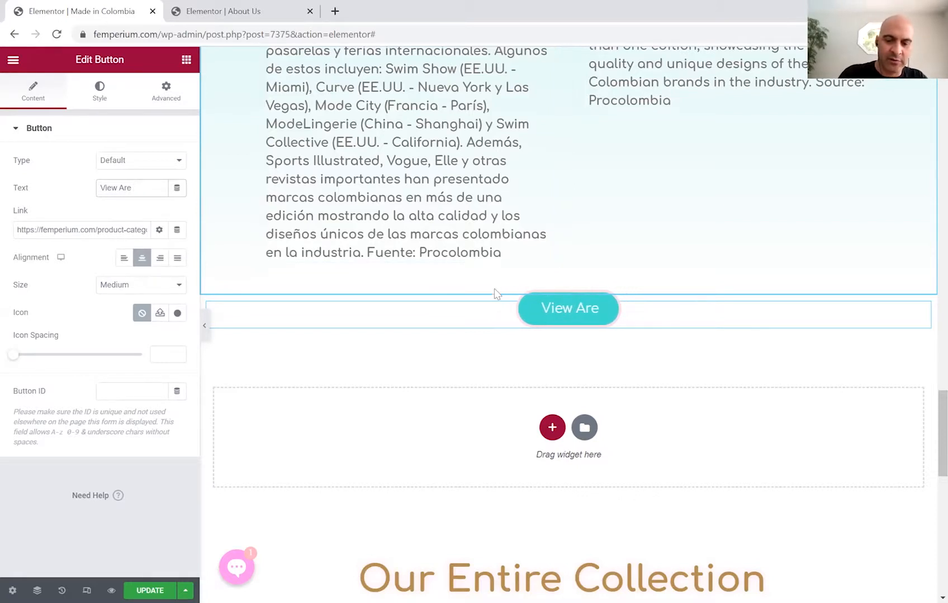
text(S)
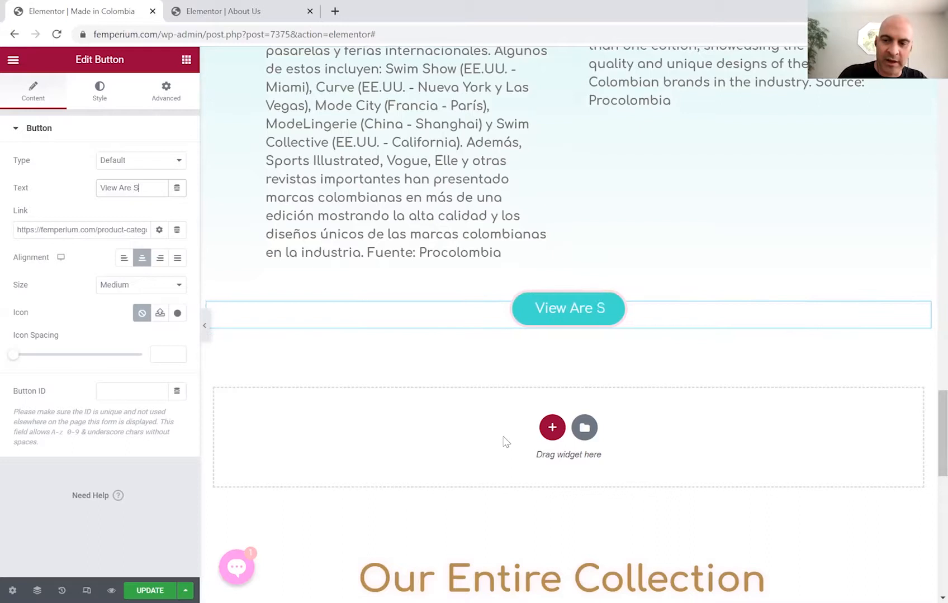
text(wimwear)
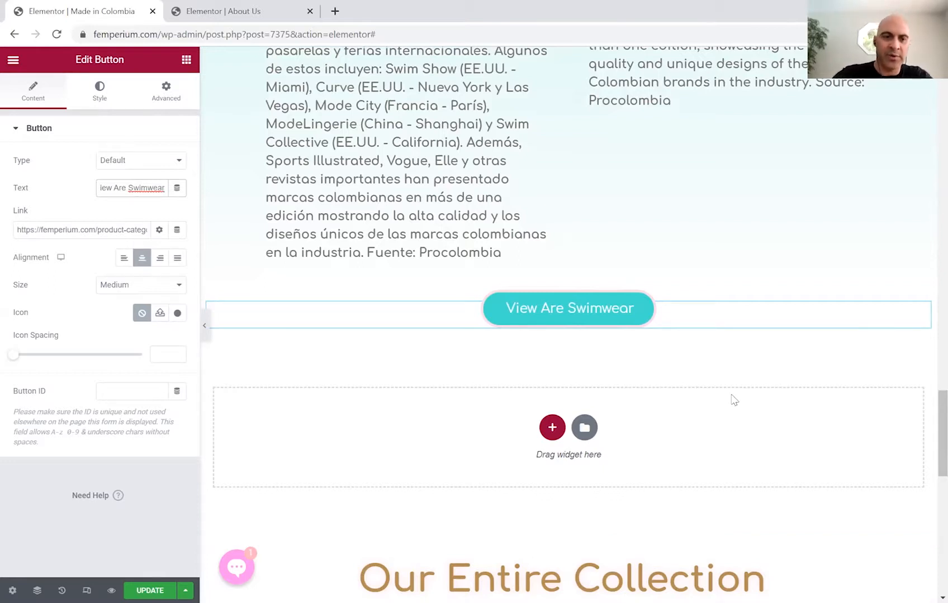
Replace the label with the pasted text 'View Our Colombian Swimwear Collection'.
key(alt+Tab)
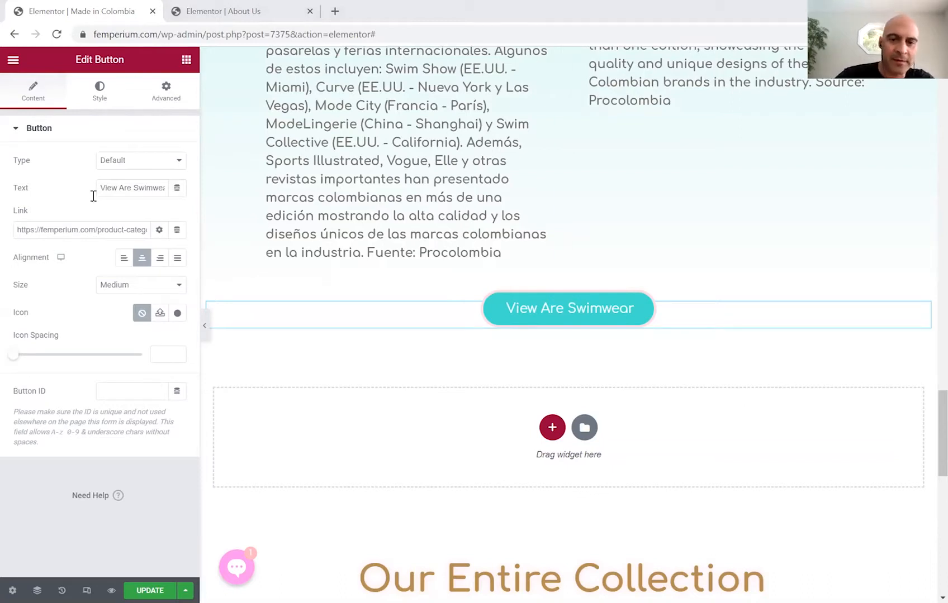
drag(100, 188, 169, 192)
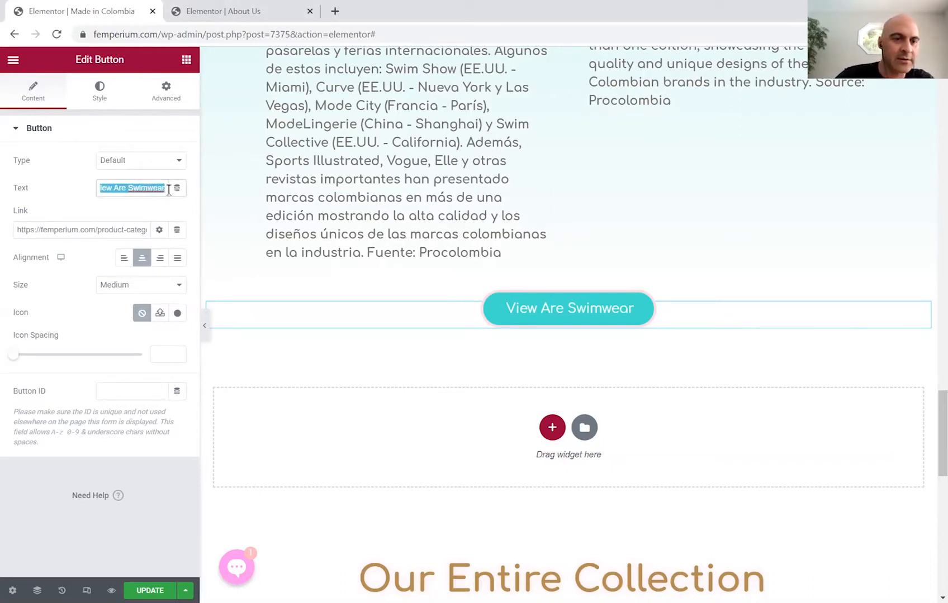
key(BackSpace)
text(View Our Colombian Swimwear Collection)
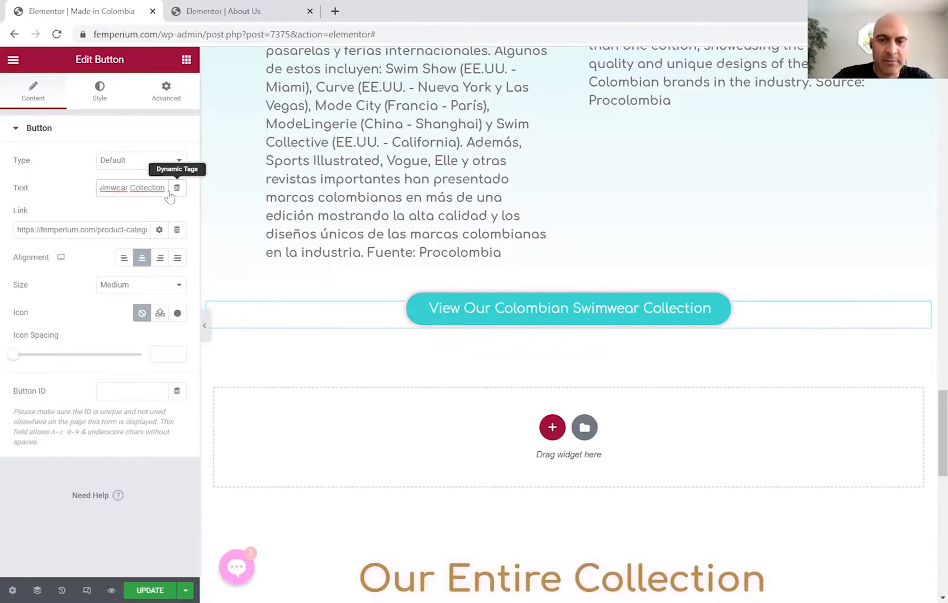
click(304, 229)
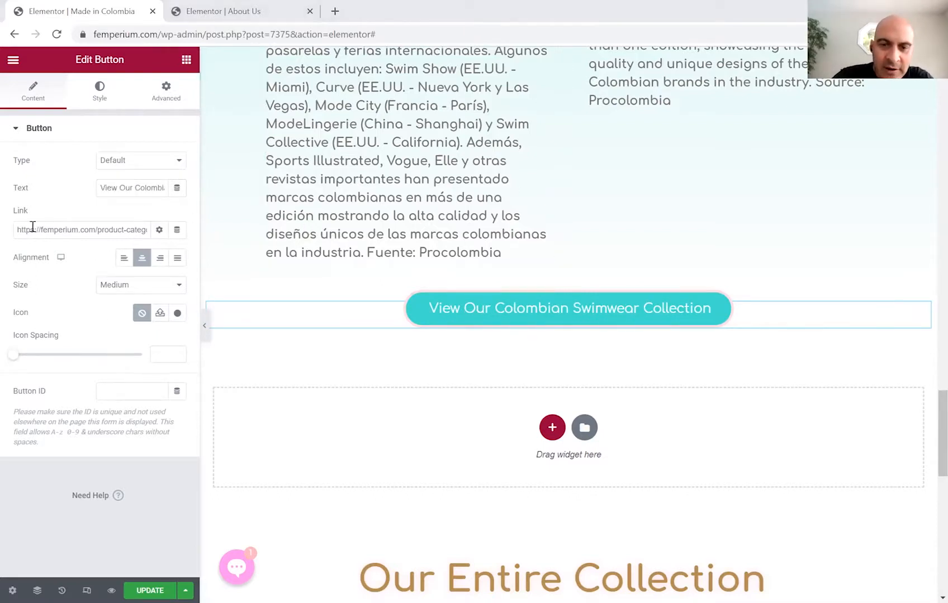
click(49, 181)
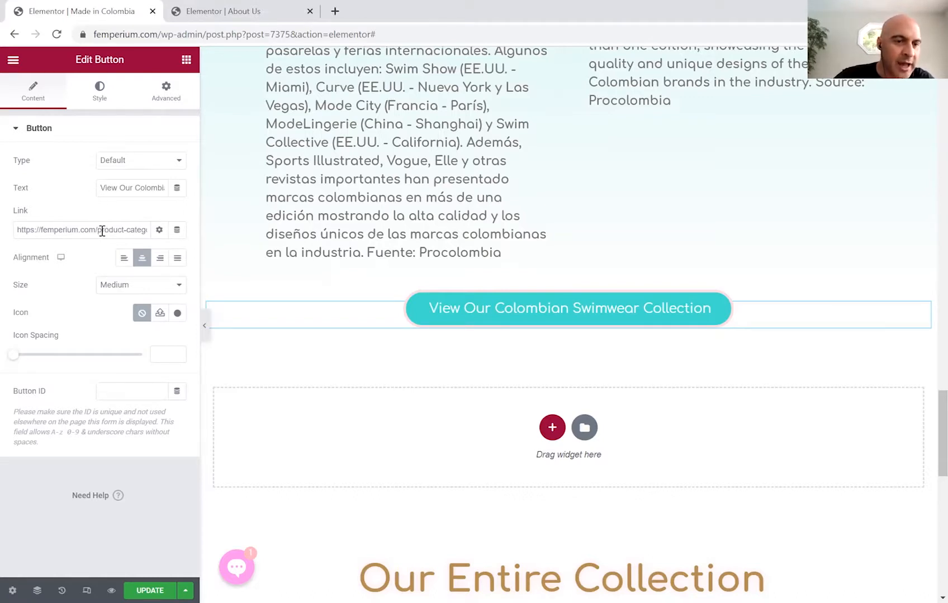
key(BackSpace)
key(BackSpace)
key(BackSpace)
key(BackSpace)
key(BackSpace)
key(BackSpace)
key(BackSpace)
key(BackSpace)
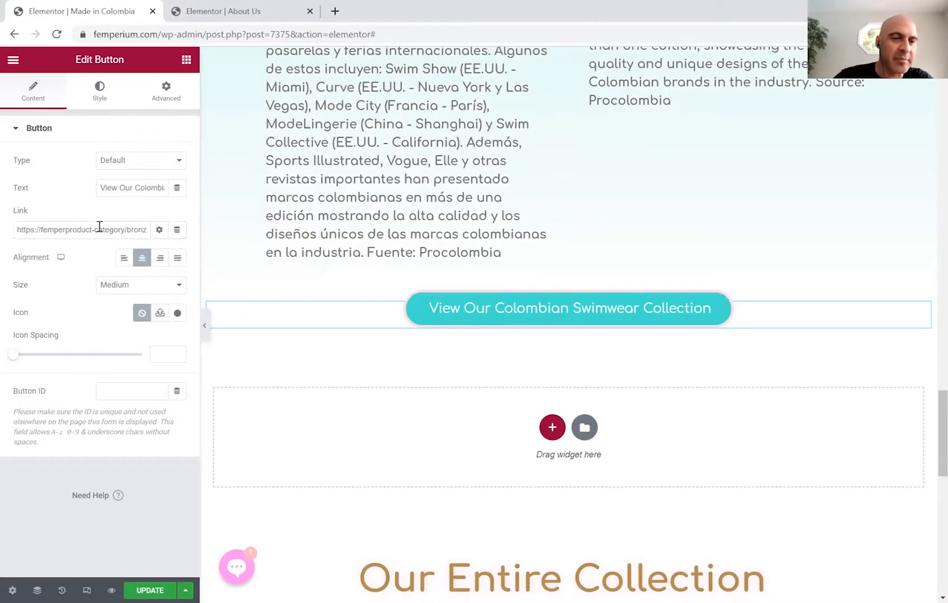
drag(66, 228, 229, 243)
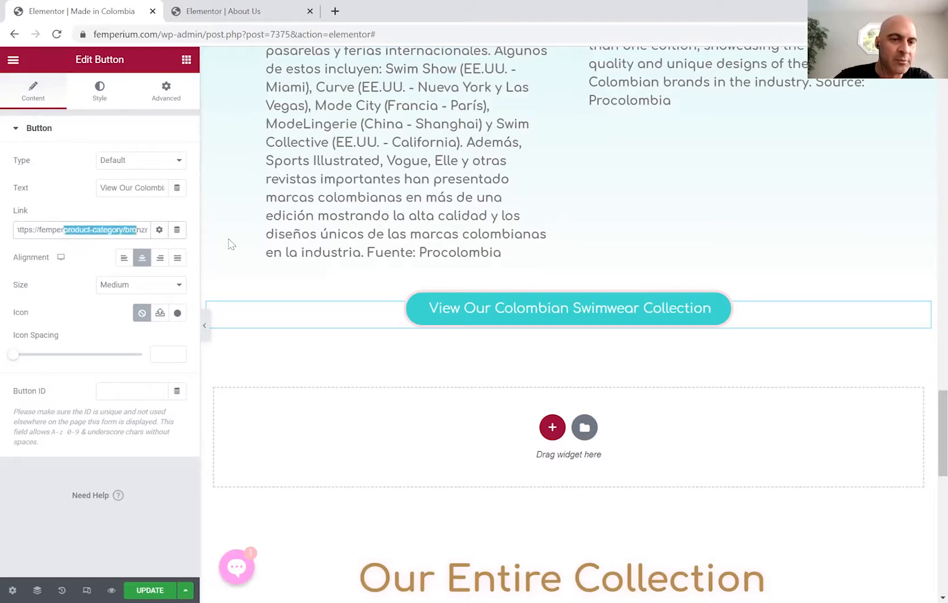
key(BackSpace)
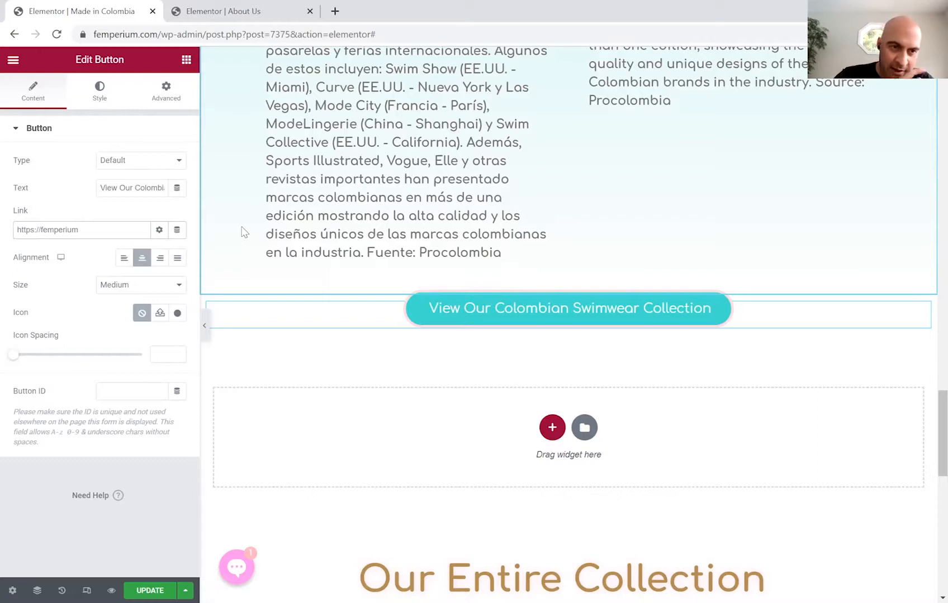
text(ium/shop)
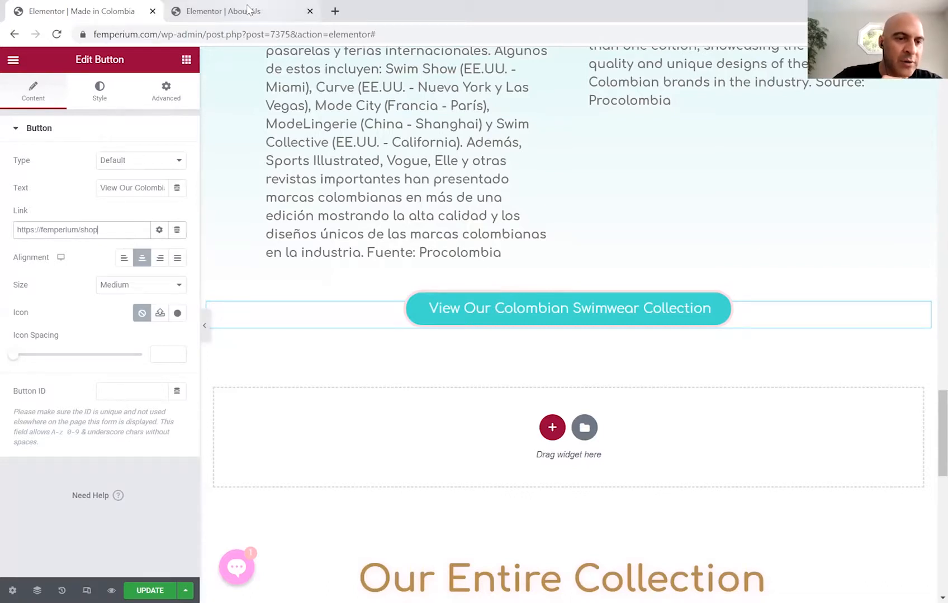
drag(108, 231, 1, 234)
text(s)
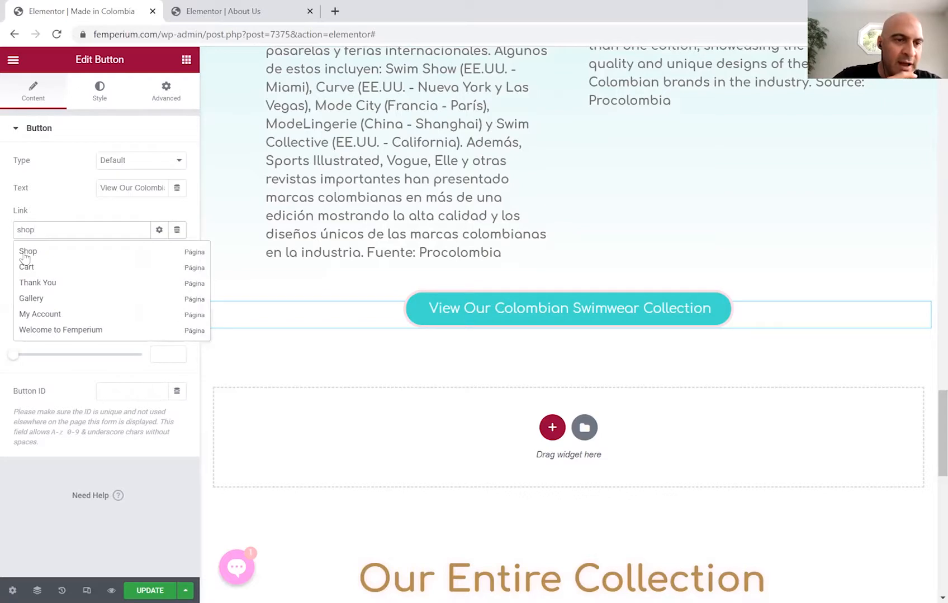
click(24, 253)
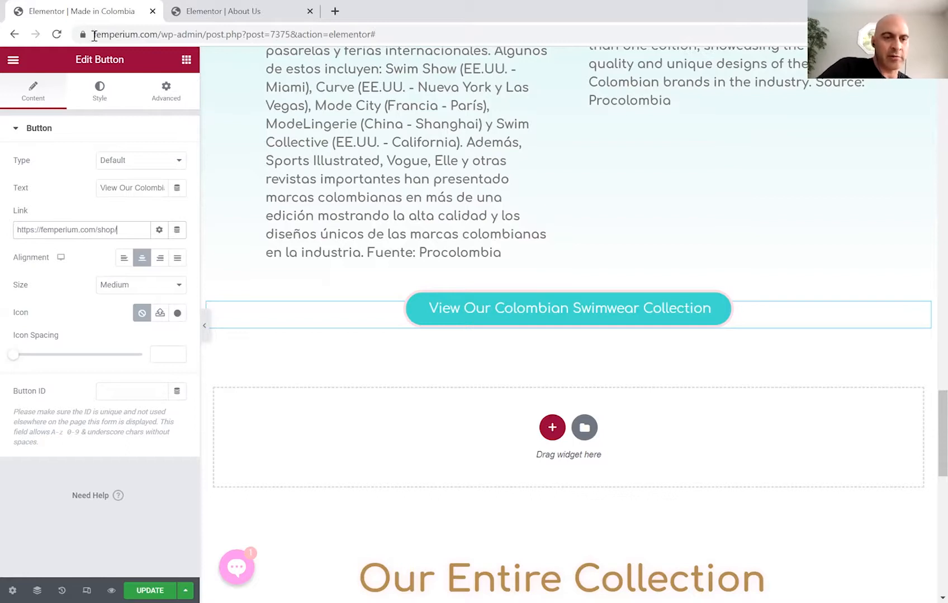
Copy the About Us gallery section and try pasting it onto the Made in Colombia page.
click(259, 13)
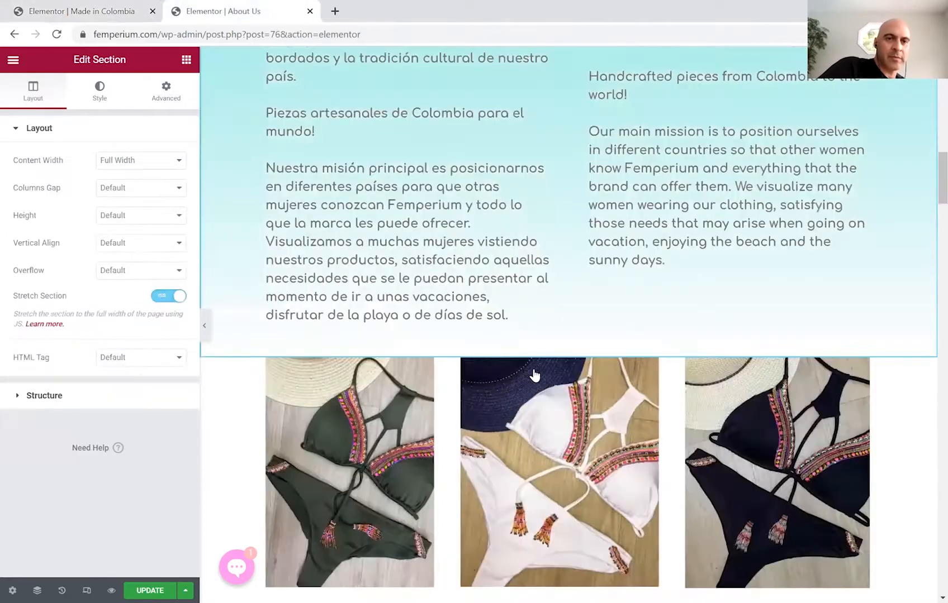
mouse_move(568, 356)
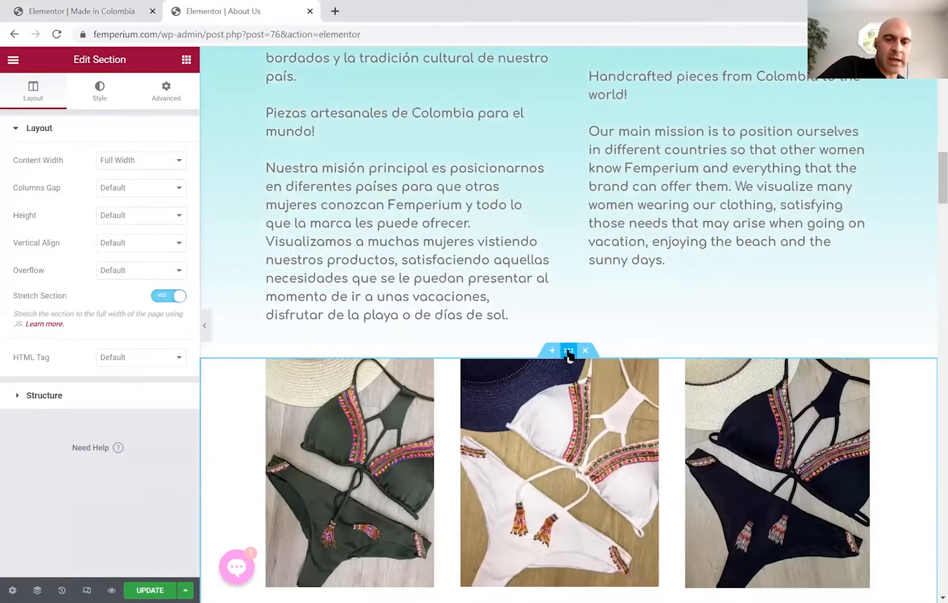
right_click(568, 356)
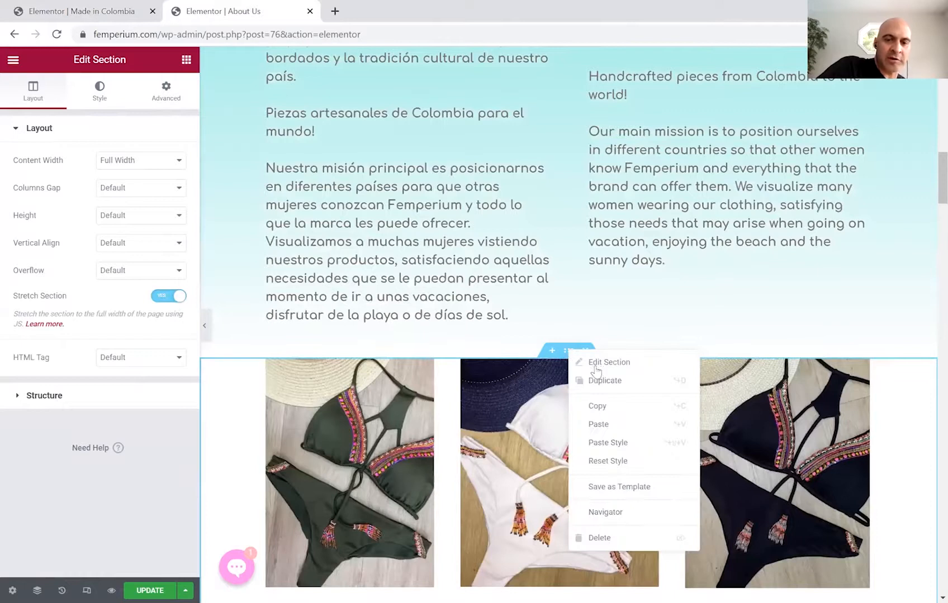
click(600, 406)
click(84, 11)
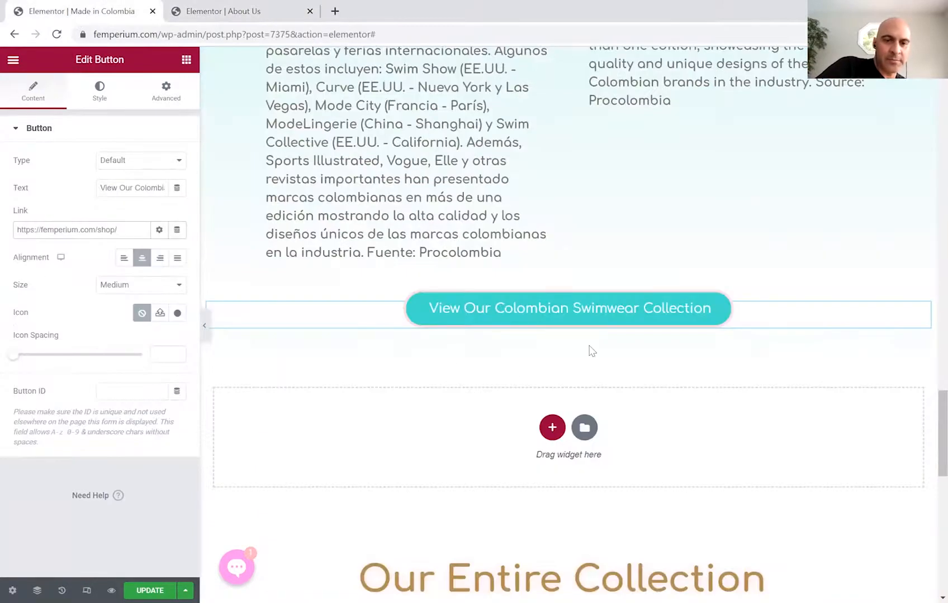
right_click(677, 348)
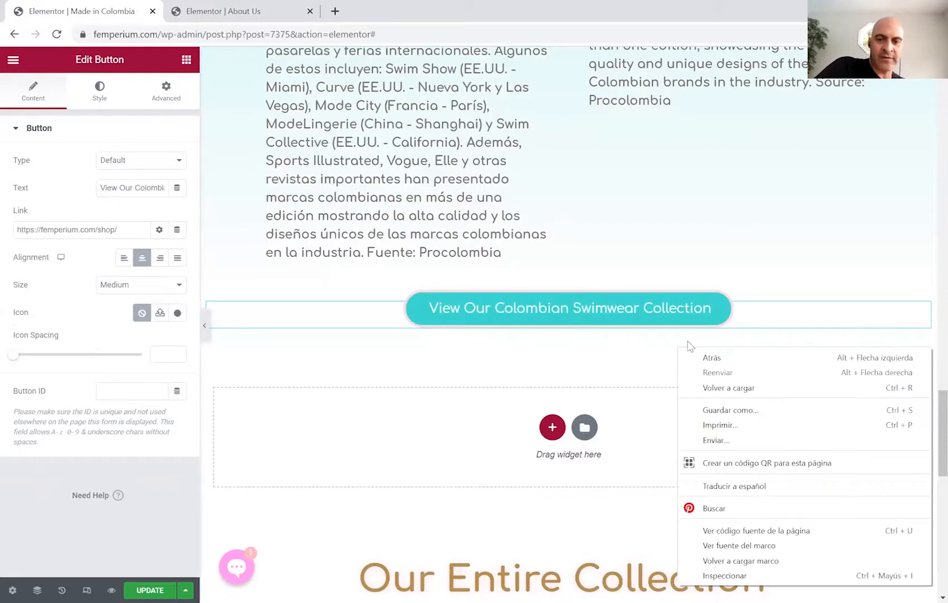
drag(677, 335, 735, 324)
right_click(735, 325)
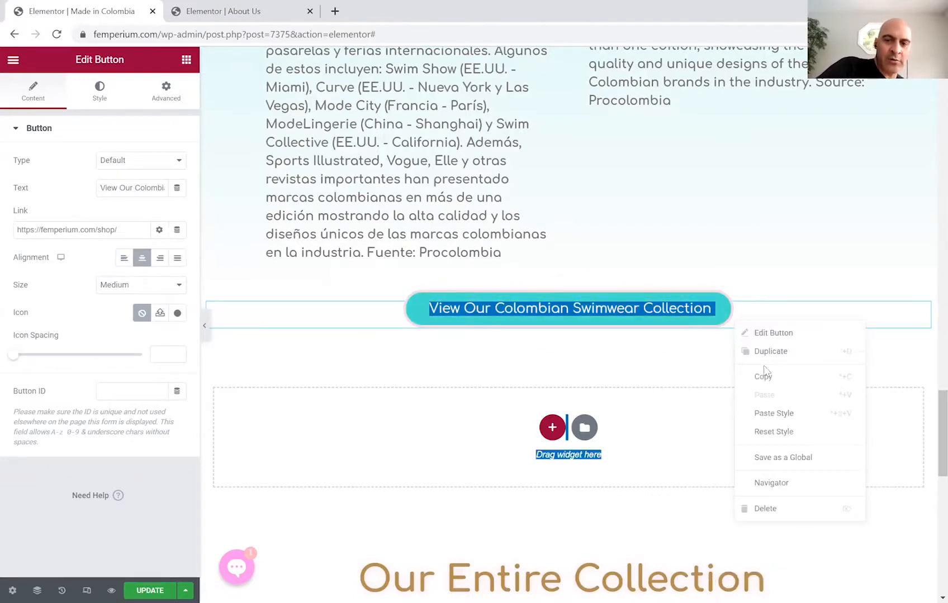
click(655, 380)
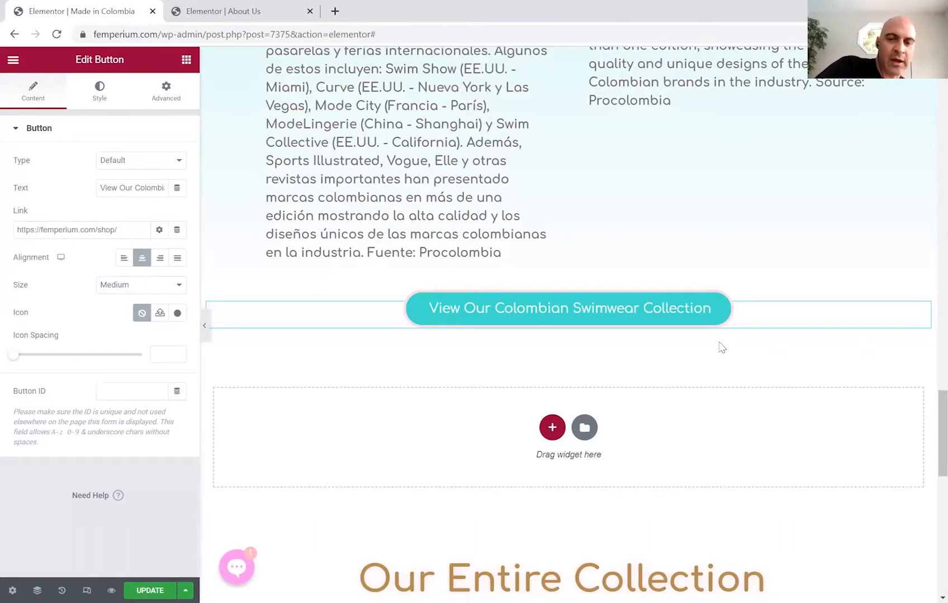
Duplicate the Made In Colombia gallery section and move the copy below the swimwear collection button.
scroll(927, 416, up, 10)
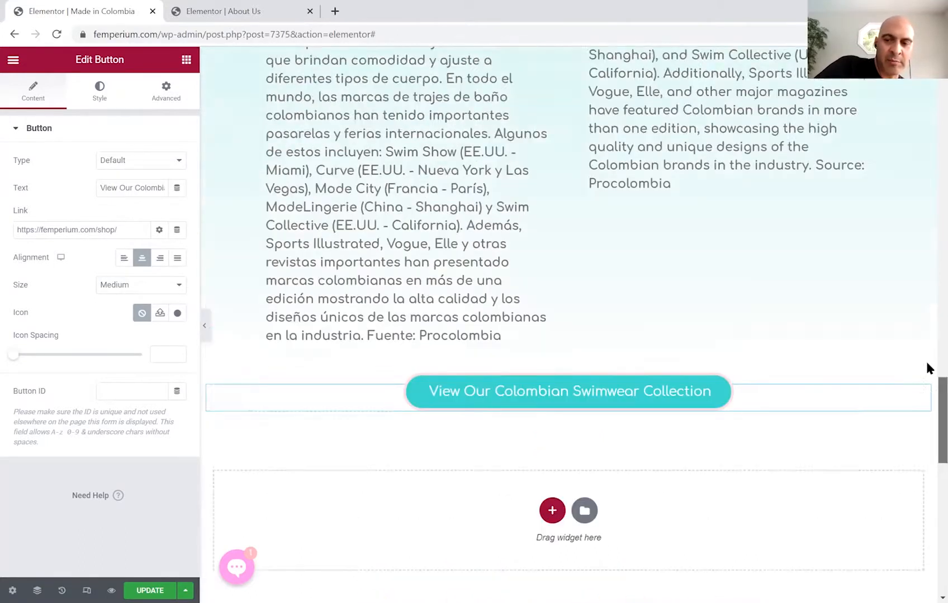
scroll(925, 111, up, 10)
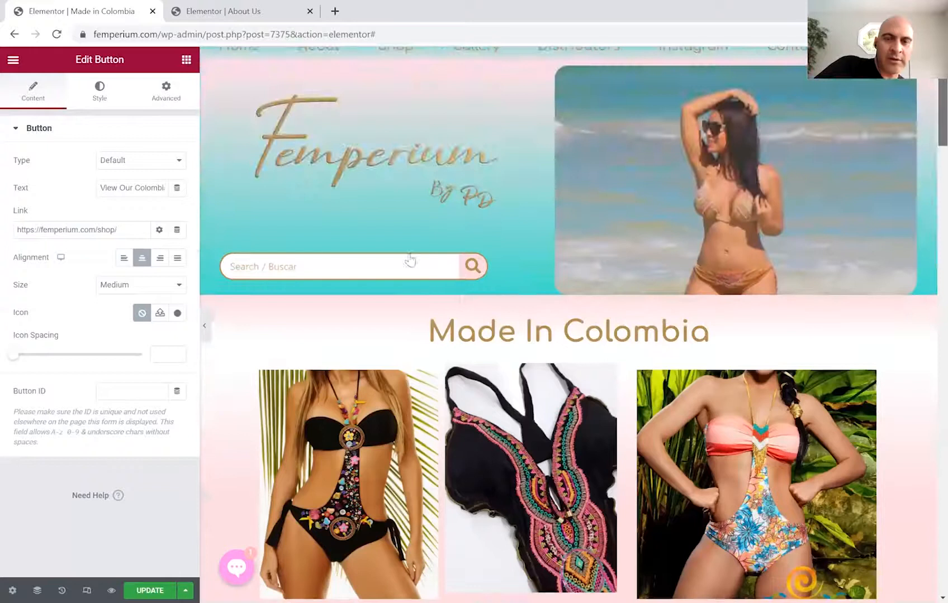
scroll(542, 197, down, 3)
right_click(571, 166)
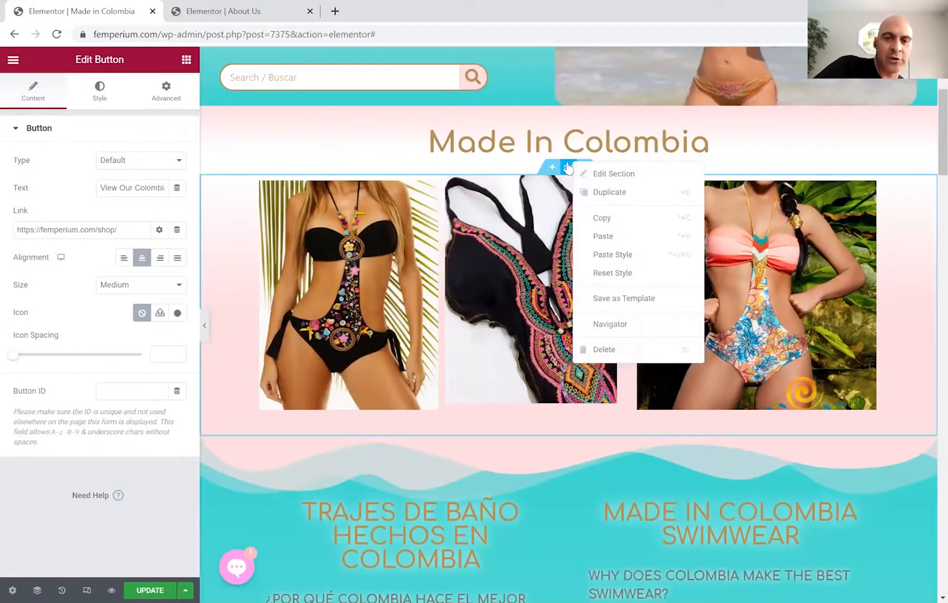
click(594, 215)
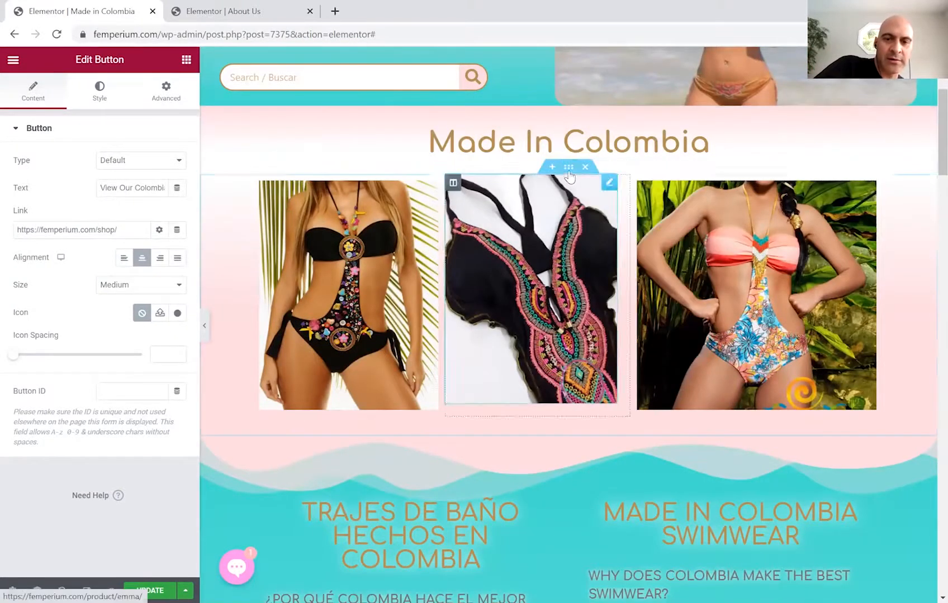
right_click(570, 174)
click(583, 201)
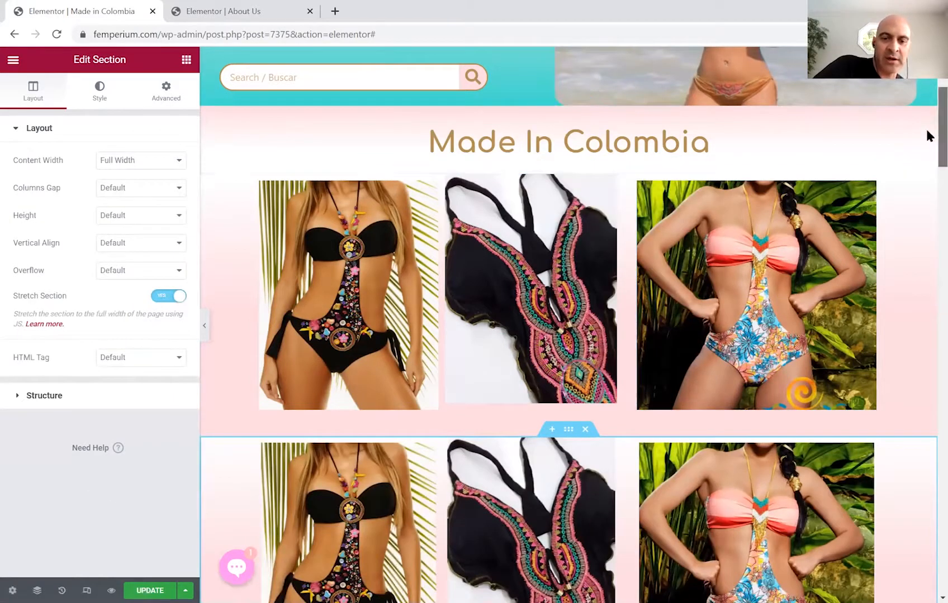
scroll(925, 151, down, 5)
drag(568, 143, 760, 473)
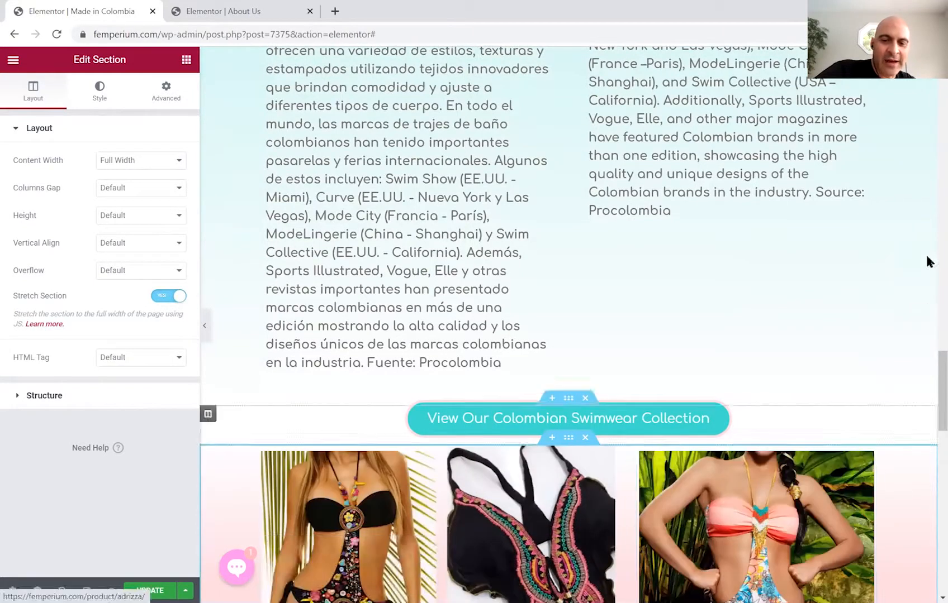
scroll(928, 369, down, 1)
scroll(926, 385, down, 4)
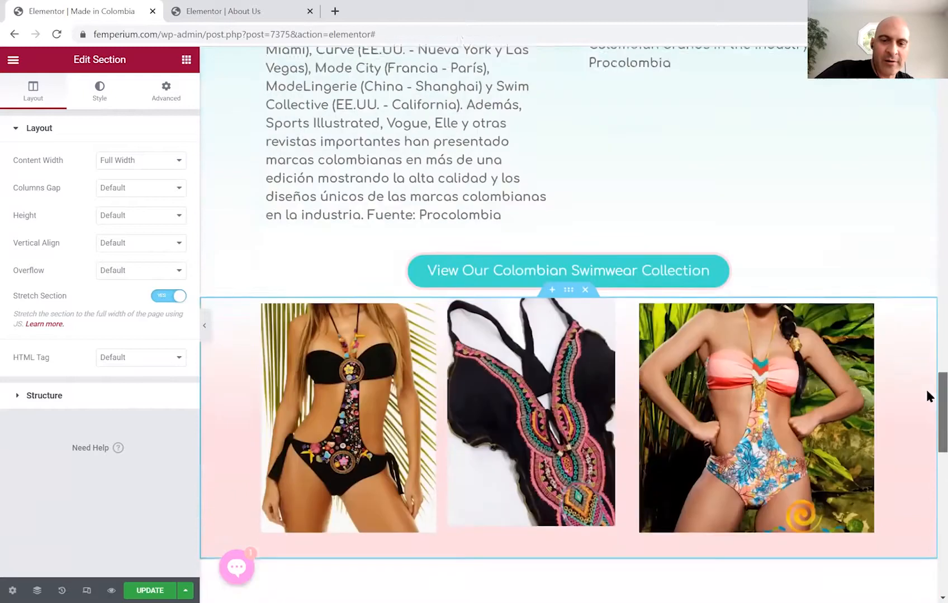
Replace the lower gallery's first image with the white one-piece swimsuit photo.
click(429, 214)
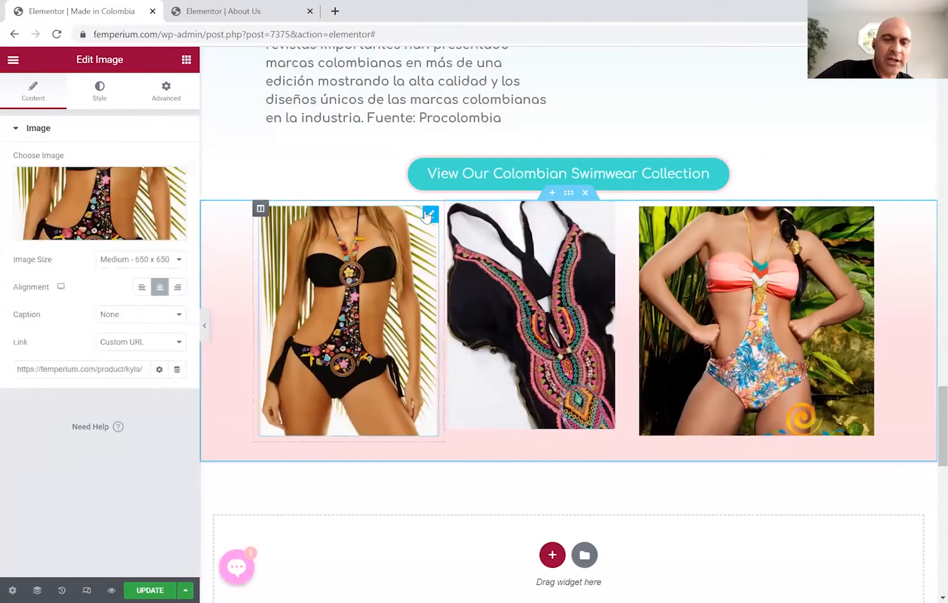
click(69, 231)
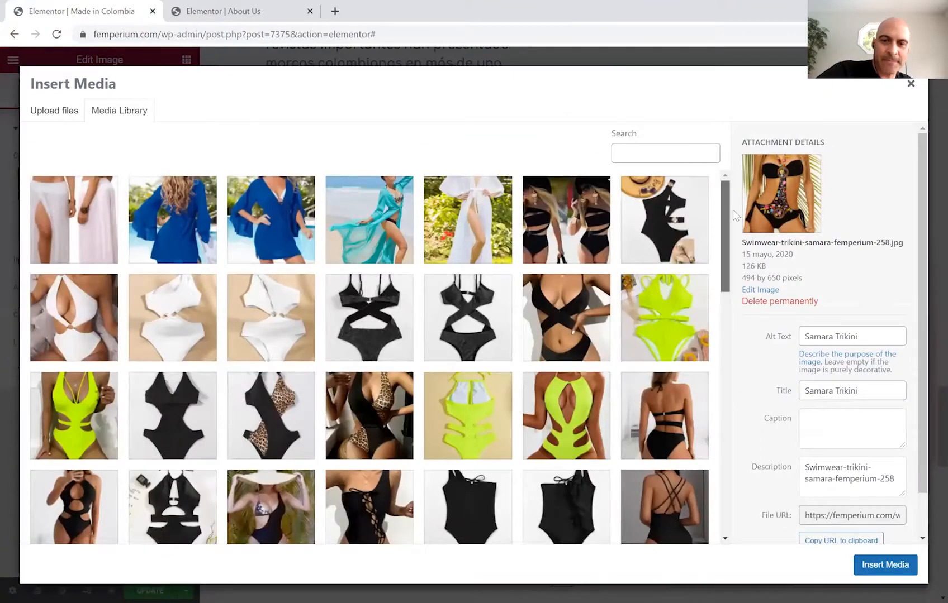
scroll(735, 216, down, 3)
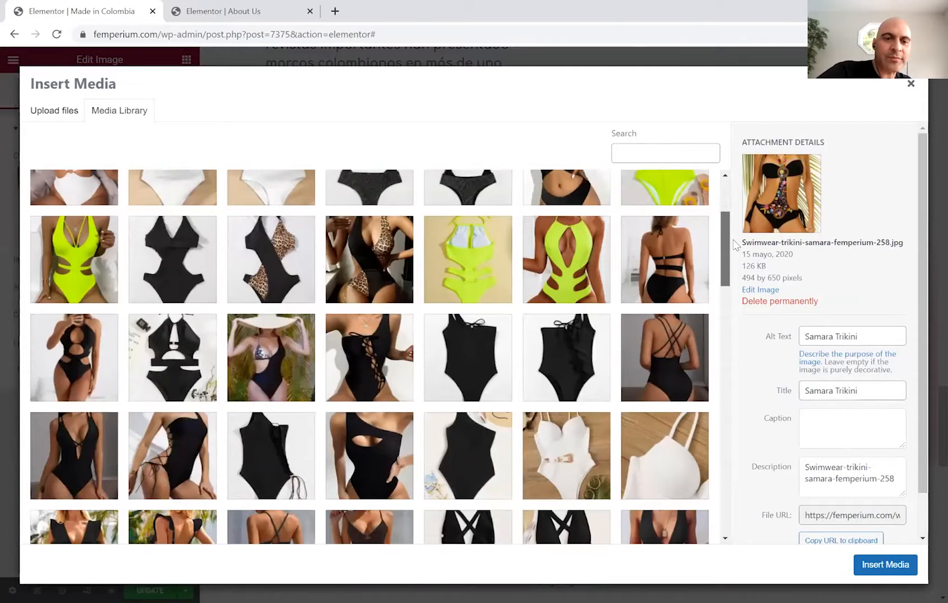
scroll(735, 255, down, 3)
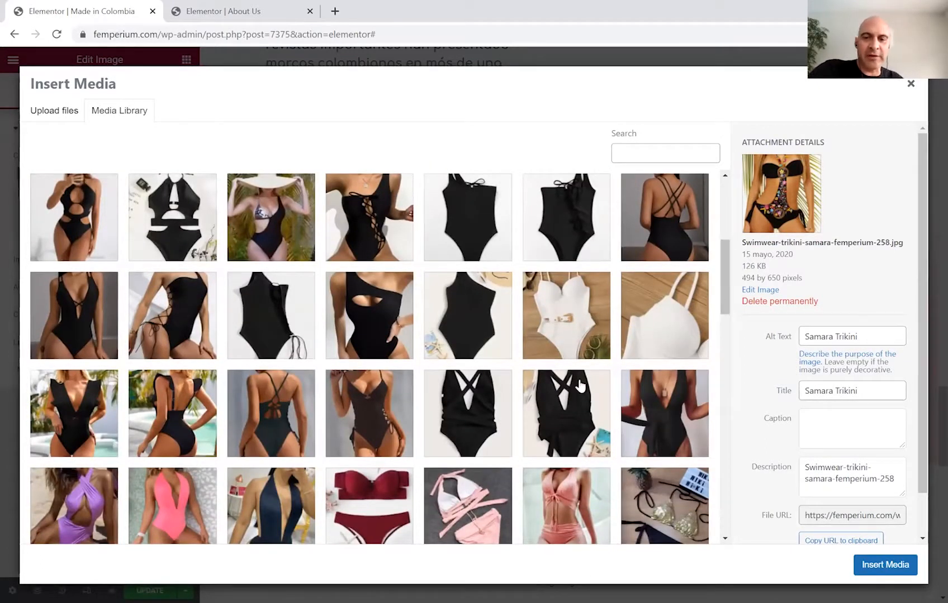
click(571, 306)
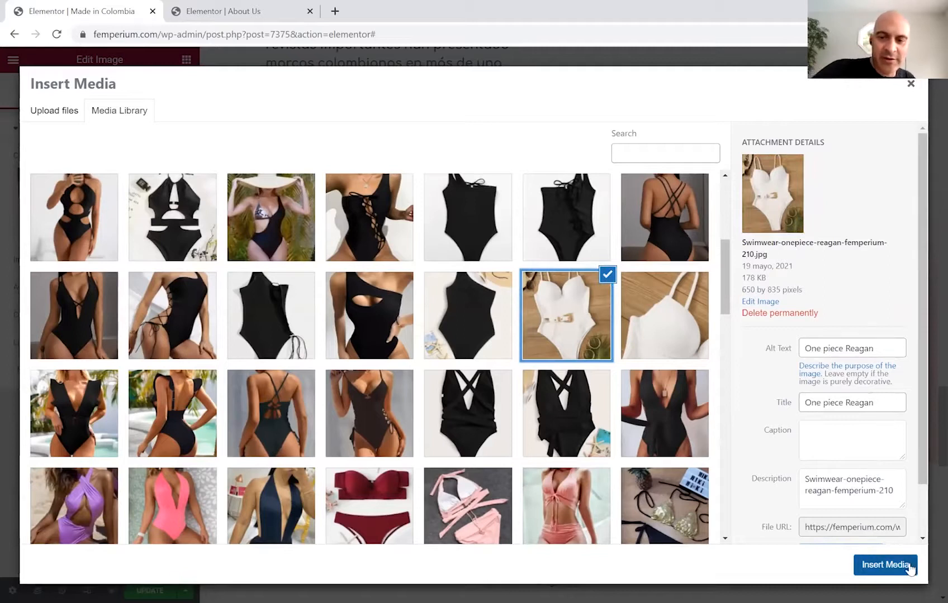
click(881, 563)
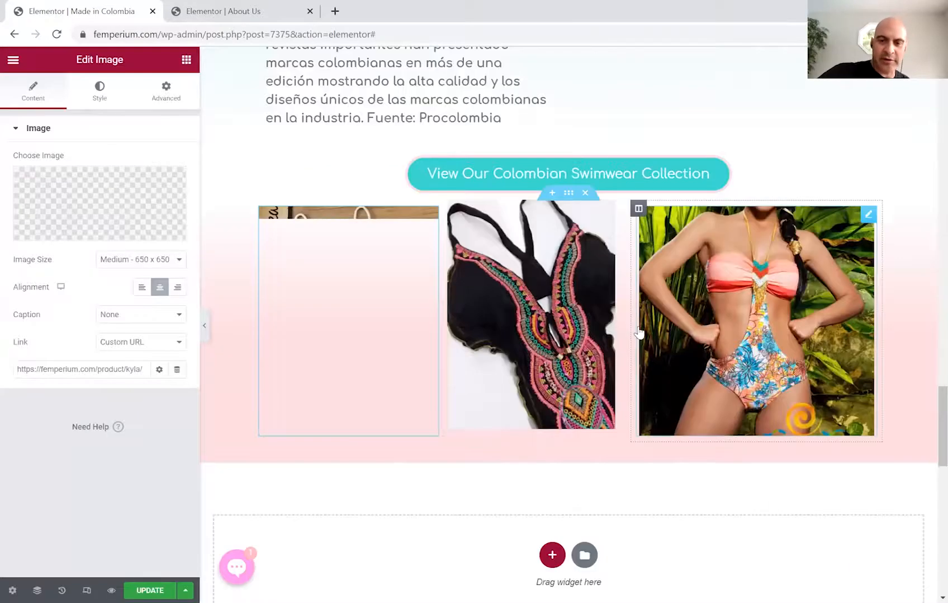
Replace the middle image with the black one-piece with straw hat photo.
click(609, 210)
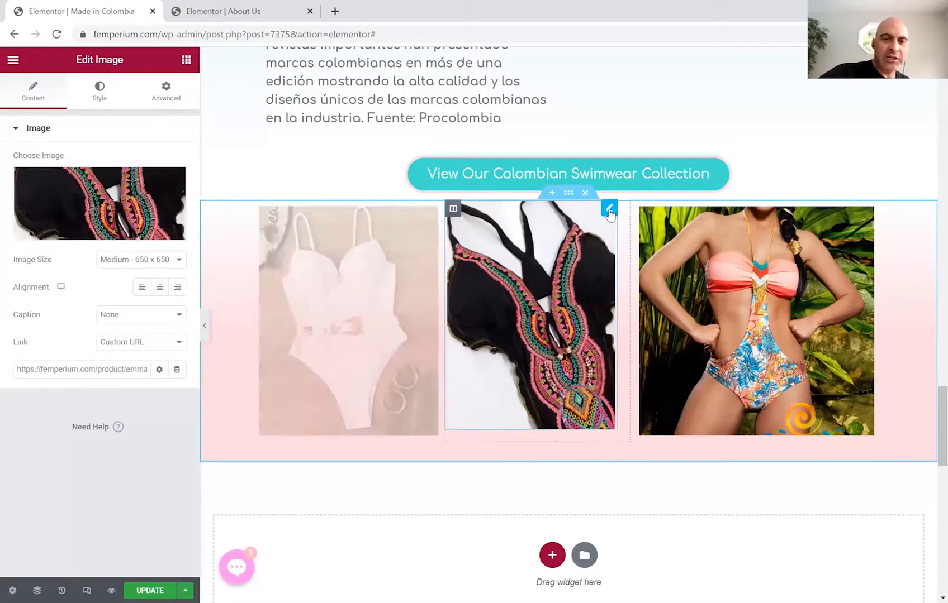
click(99, 231)
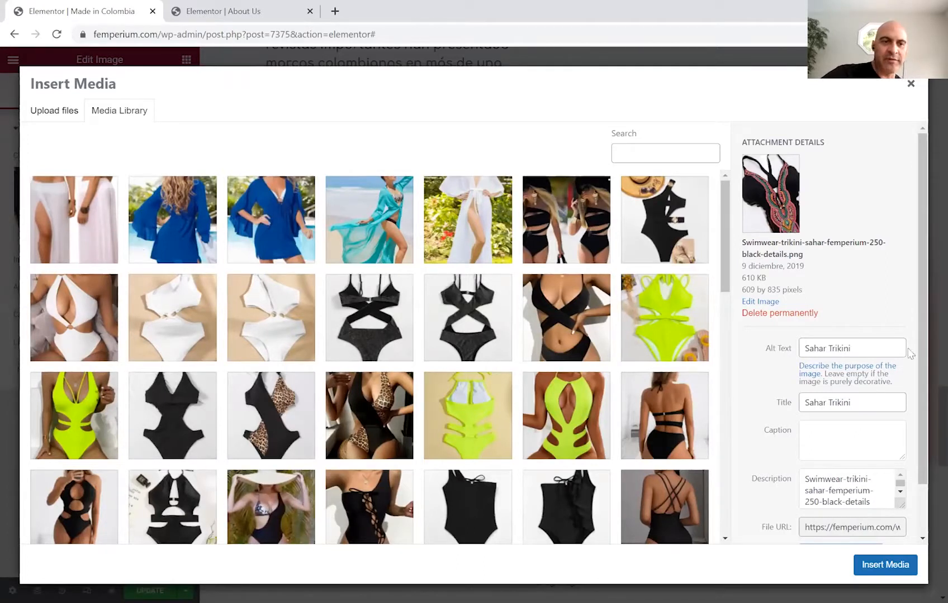
drag(923, 248, 924, 249)
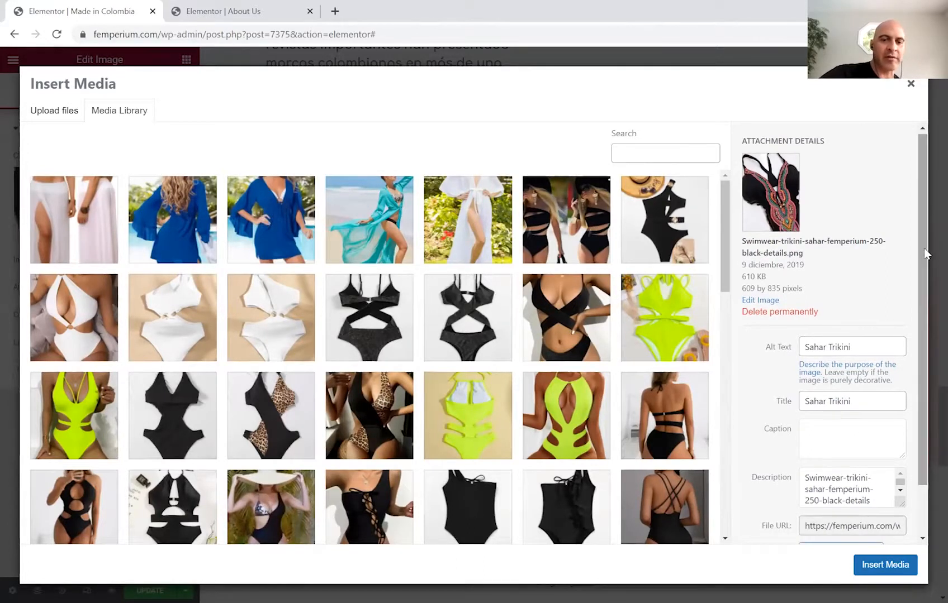
click(679, 217)
click(885, 575)
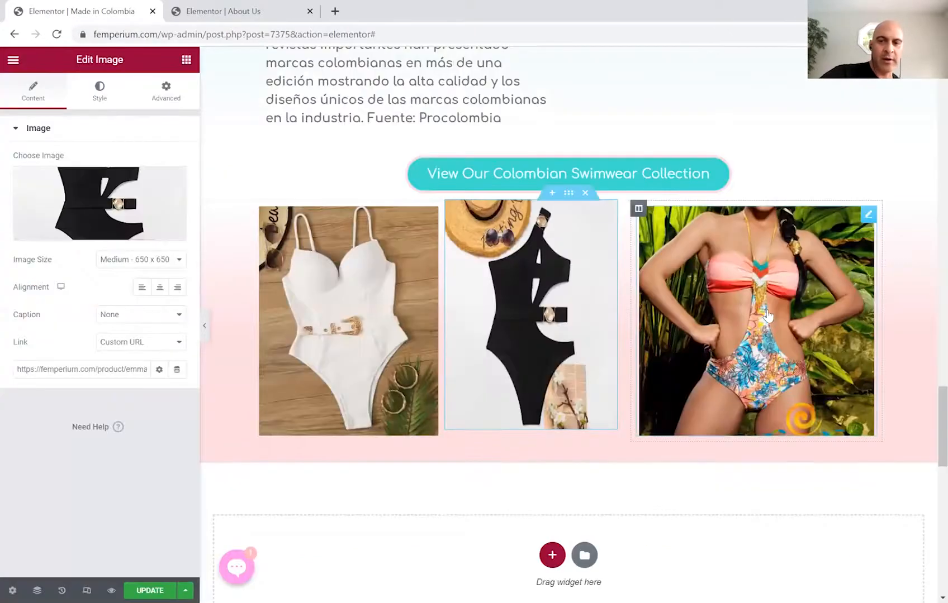
Replace the right image with the red bikini photo from the Media Library.
click(638, 208)
click(869, 218)
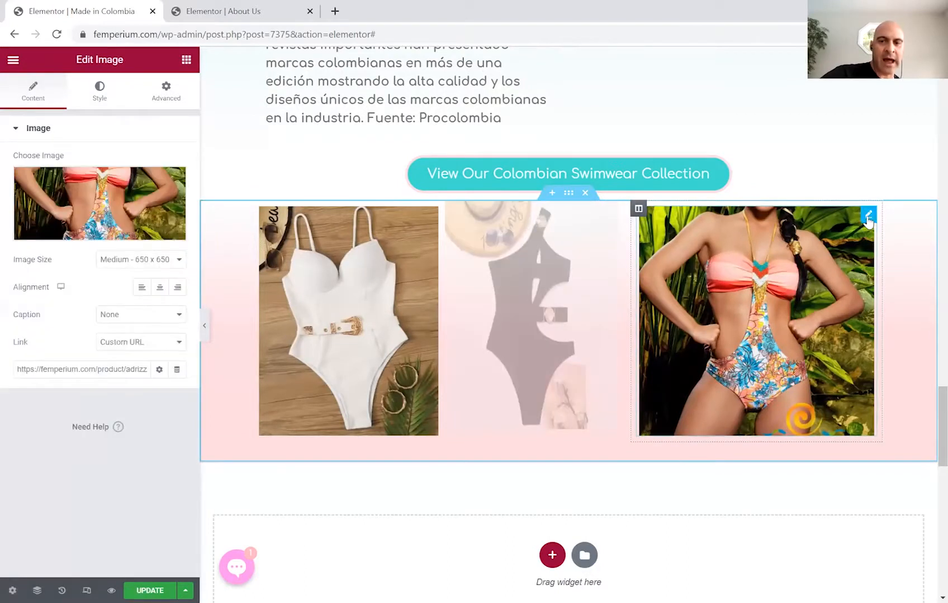
click(108, 210)
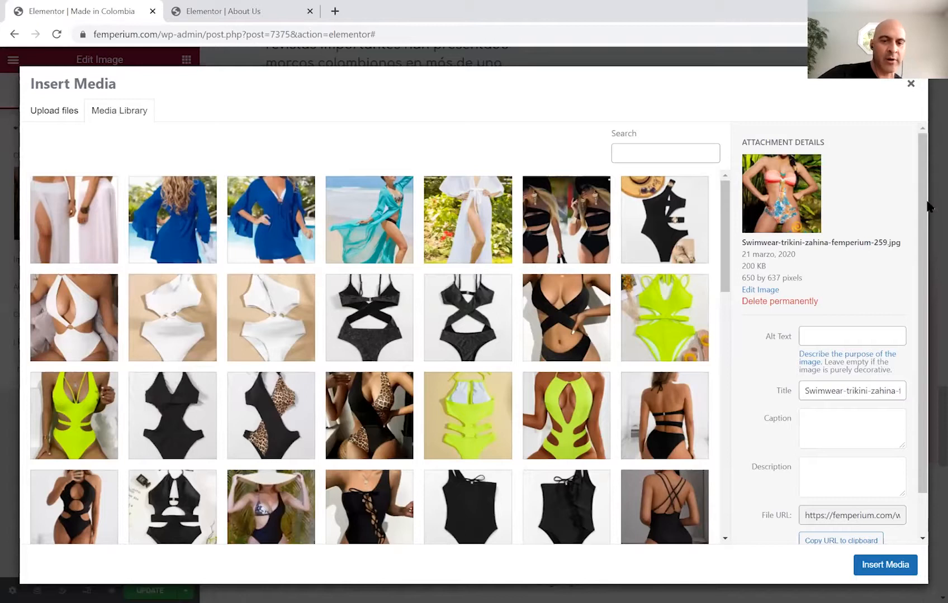
scroll(925, 205, down, 1)
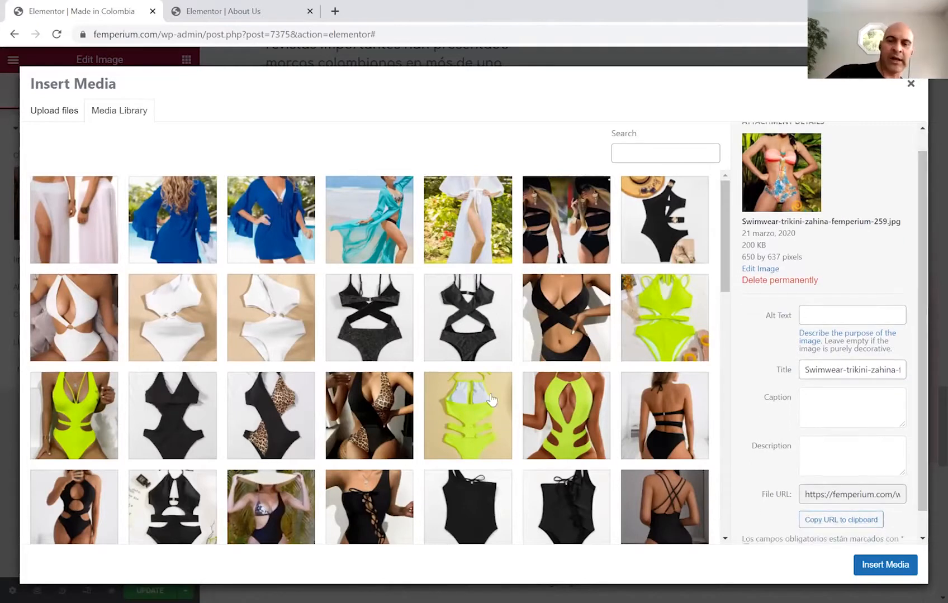
drag(726, 220, 726, 332)
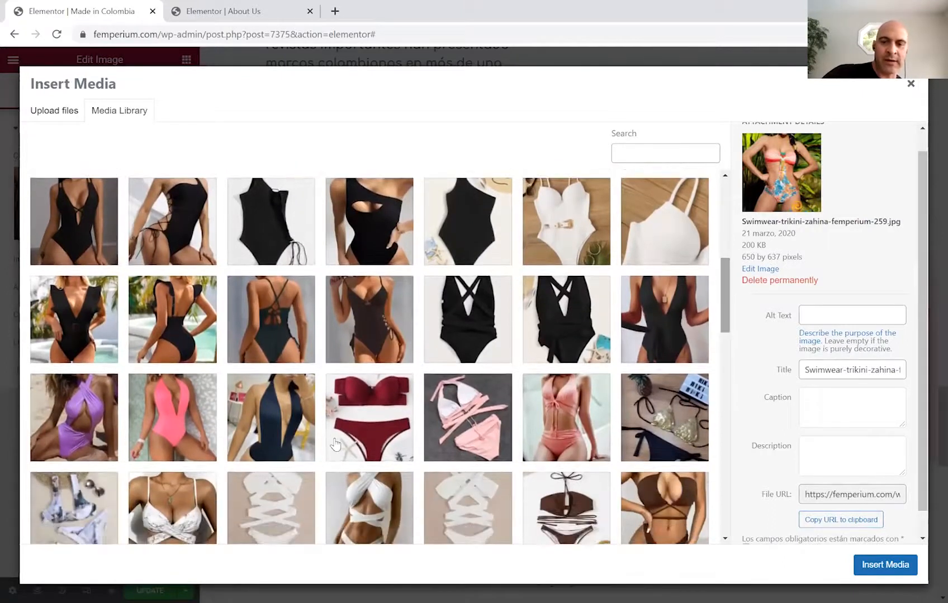
click(365, 420)
click(876, 568)
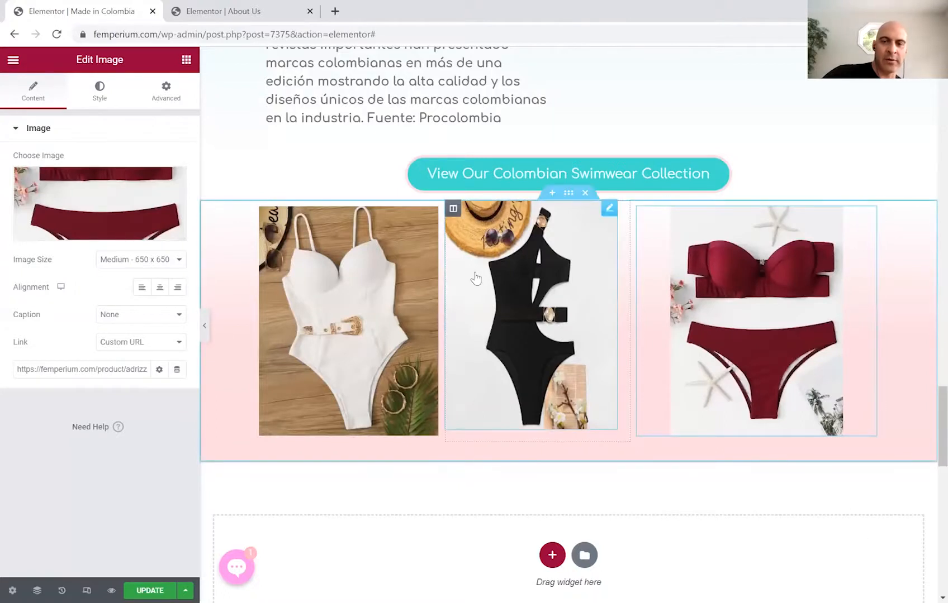
Drag the lower gallery's column dividers so the middle black swimsuit column is widest.
drag(628, 298, 660, 302)
mouse_move(445, 294)
mouse_down()
mouse_move(455, 303)
mouse_move(442, 304)
mouse_up()
drag(662, 314, 655, 315)
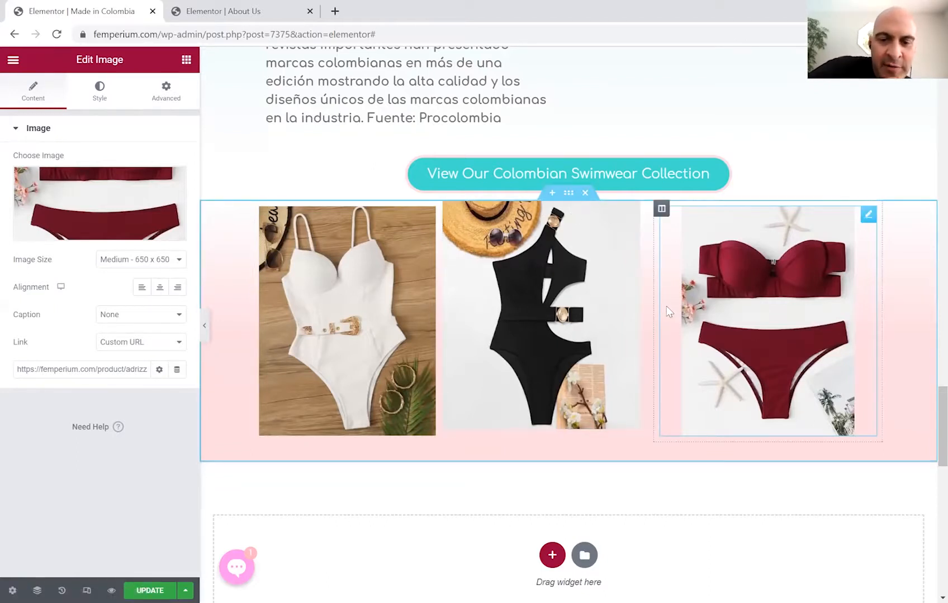
drag(656, 310, 658, 313)
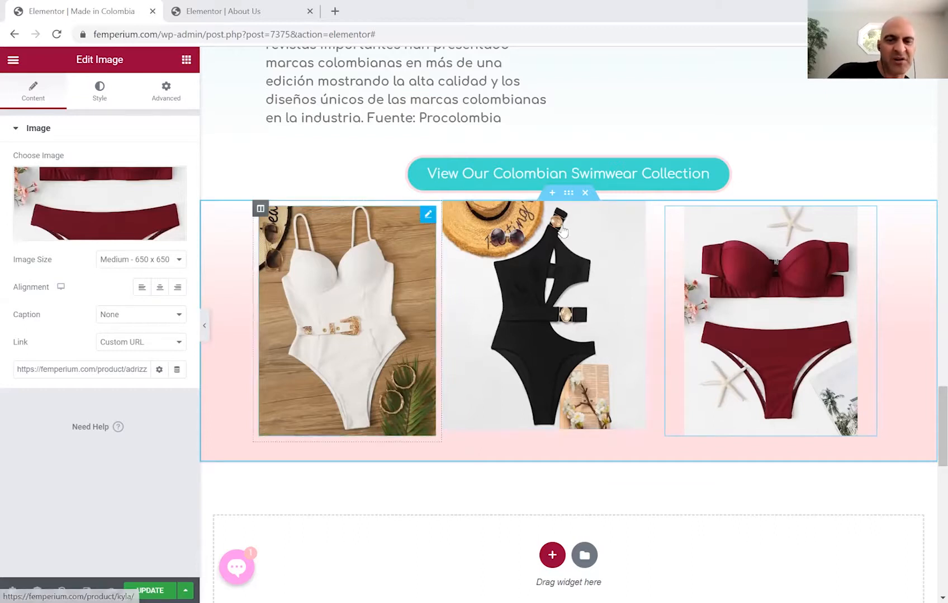
Unlink the black swimsuit image's margins, then check the section's and other images' spacing settings.
click(637, 210)
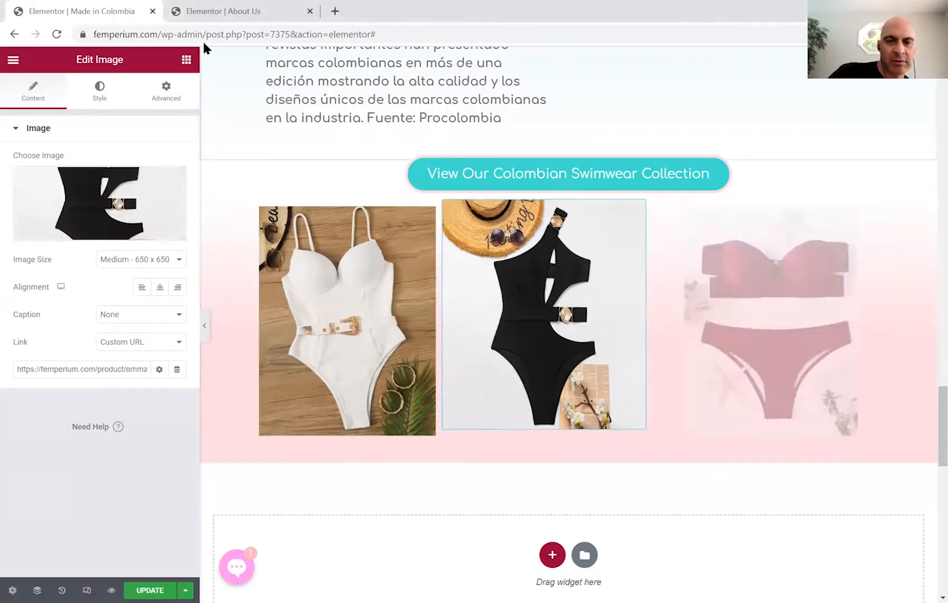
click(177, 92)
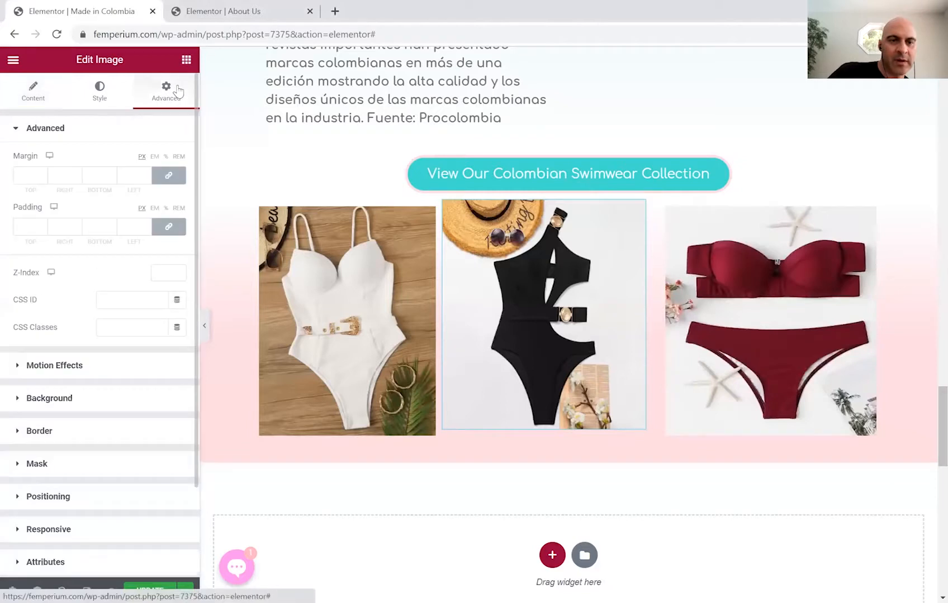
click(169, 178)
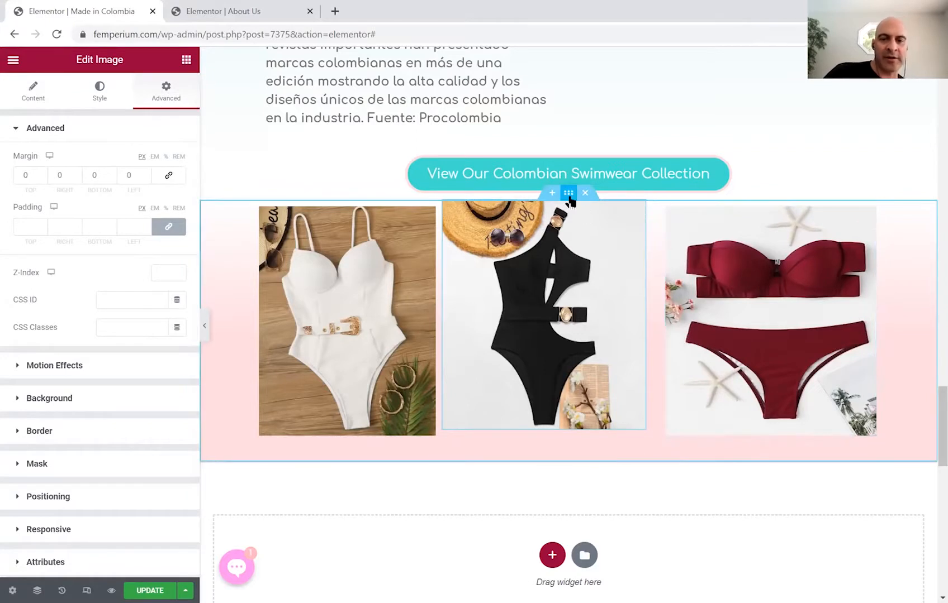
click(568, 194)
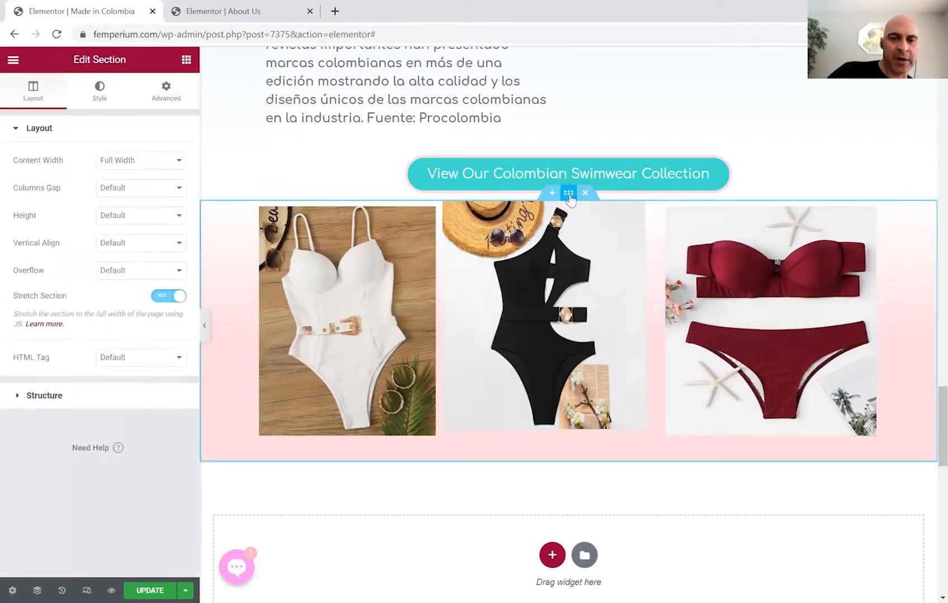
click(165, 95)
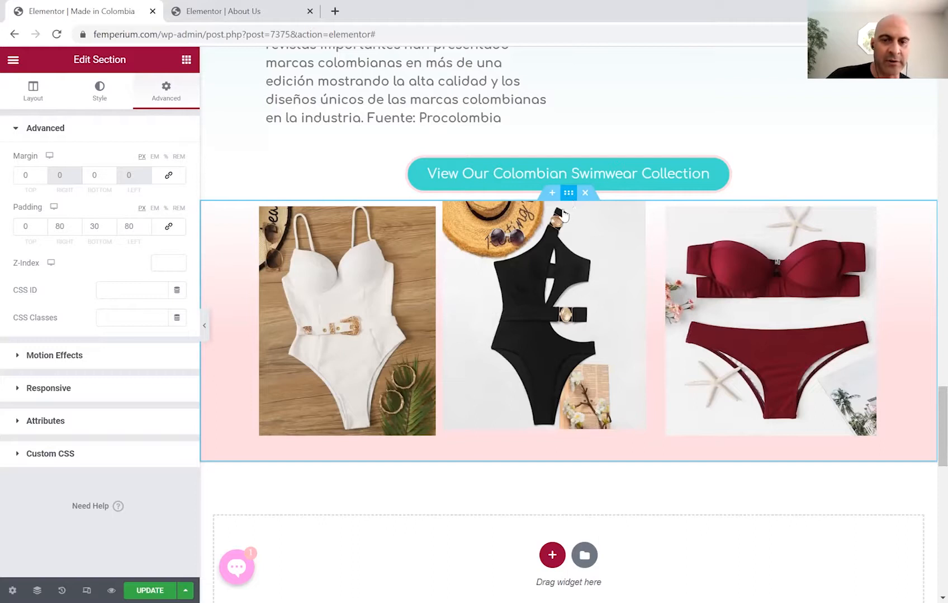
click(555, 276)
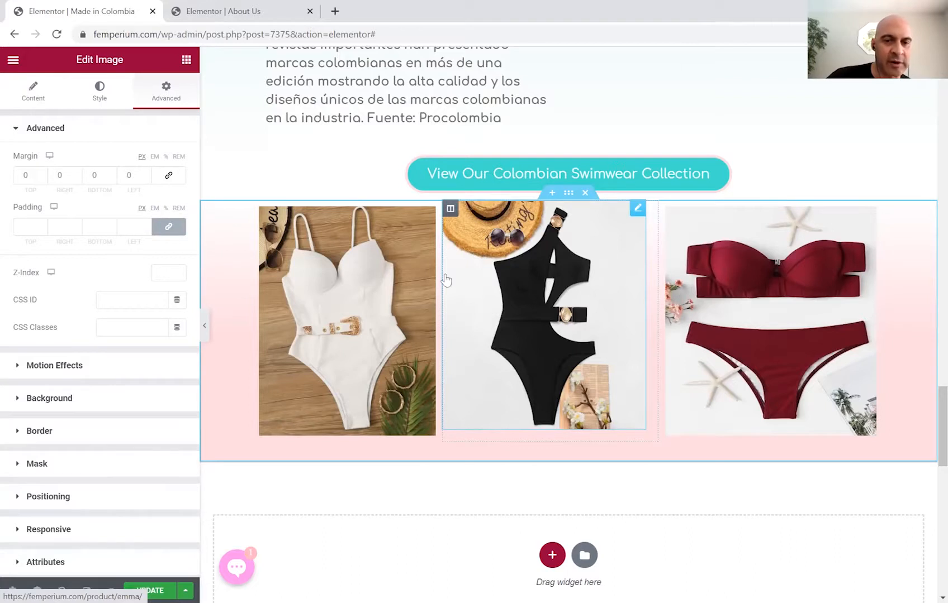
click(333, 315)
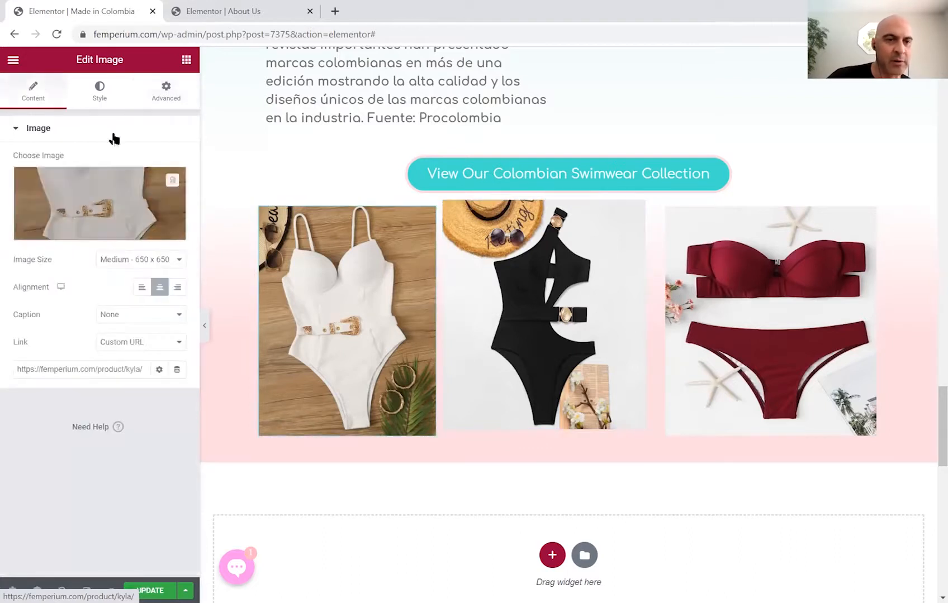
click(166, 91)
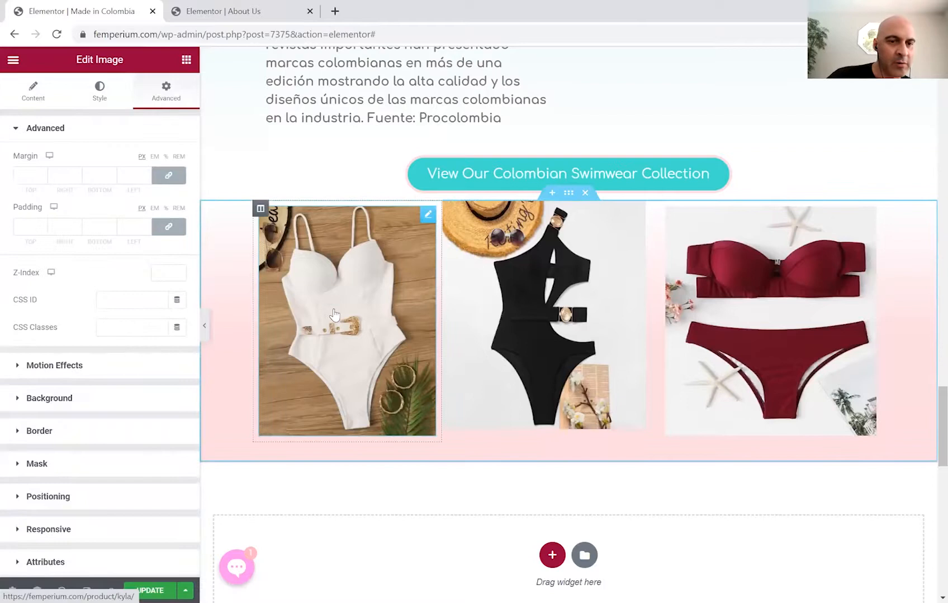
click(770, 291)
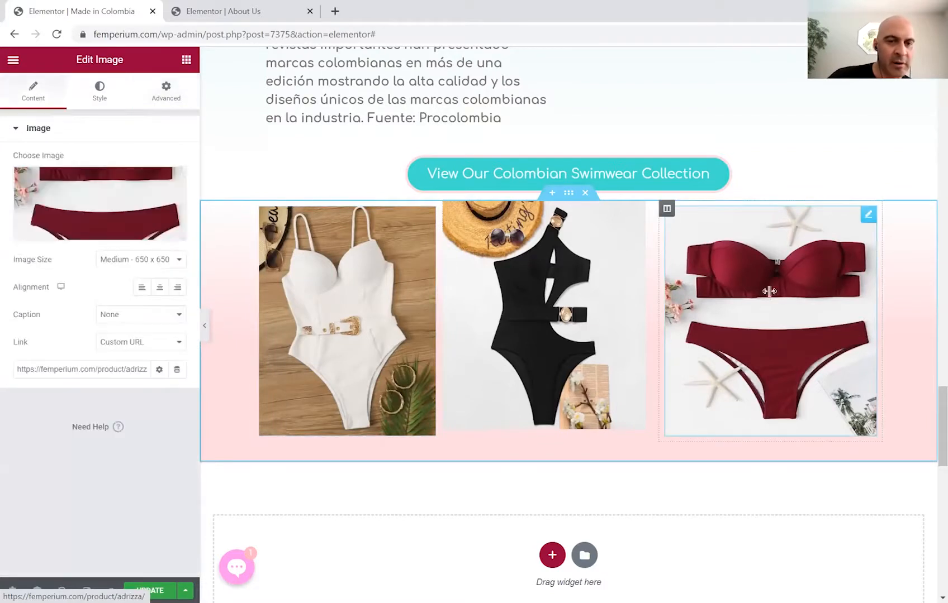
click(166, 94)
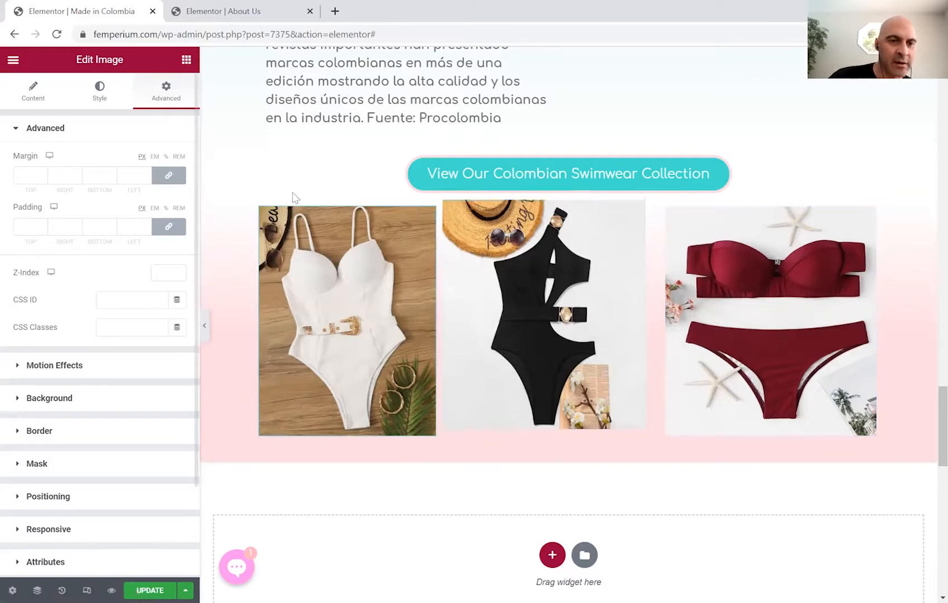
Set the red bikini image's margin and padding to 0, then the black image's padding.
click(168, 176)
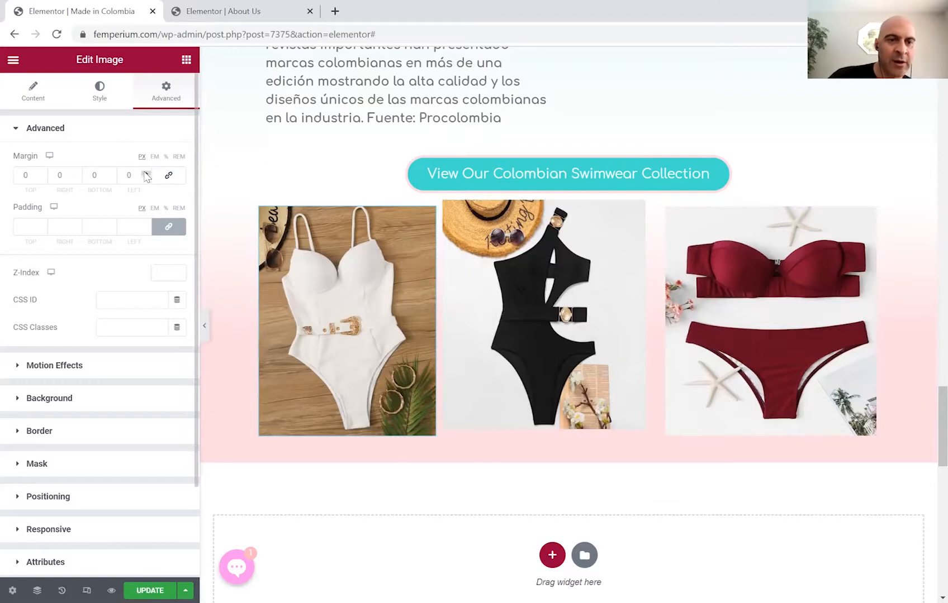
click(168, 227)
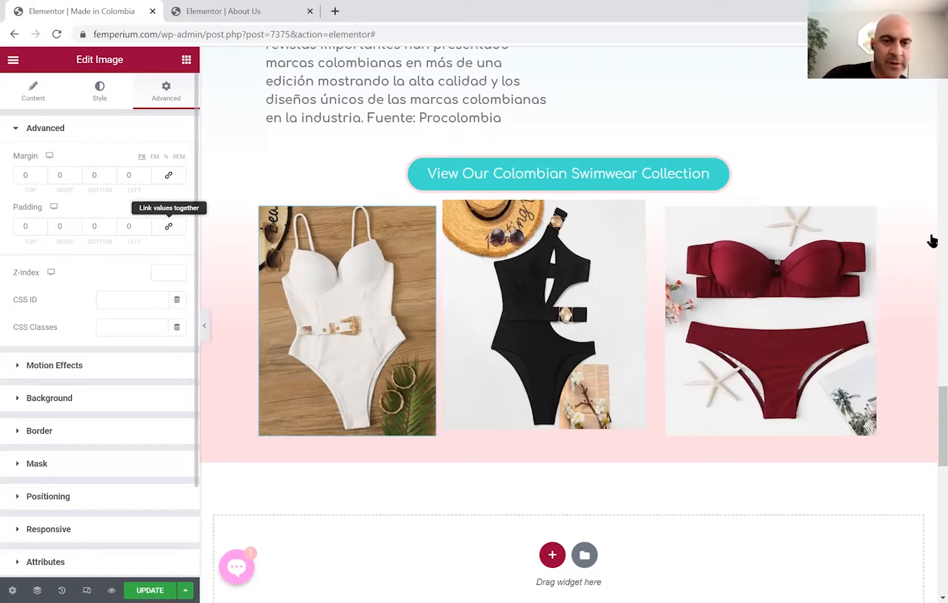
click(168, 226)
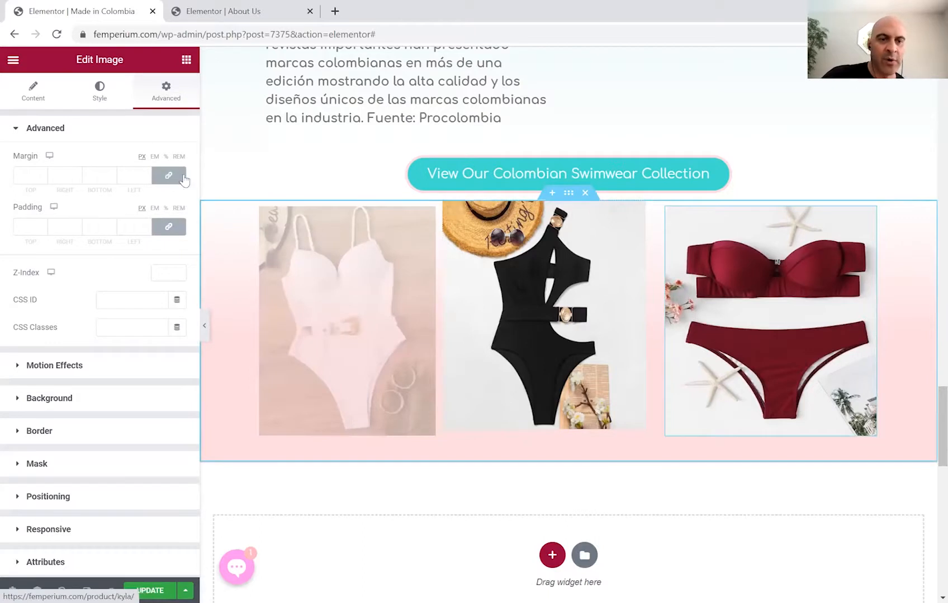
click(168, 227)
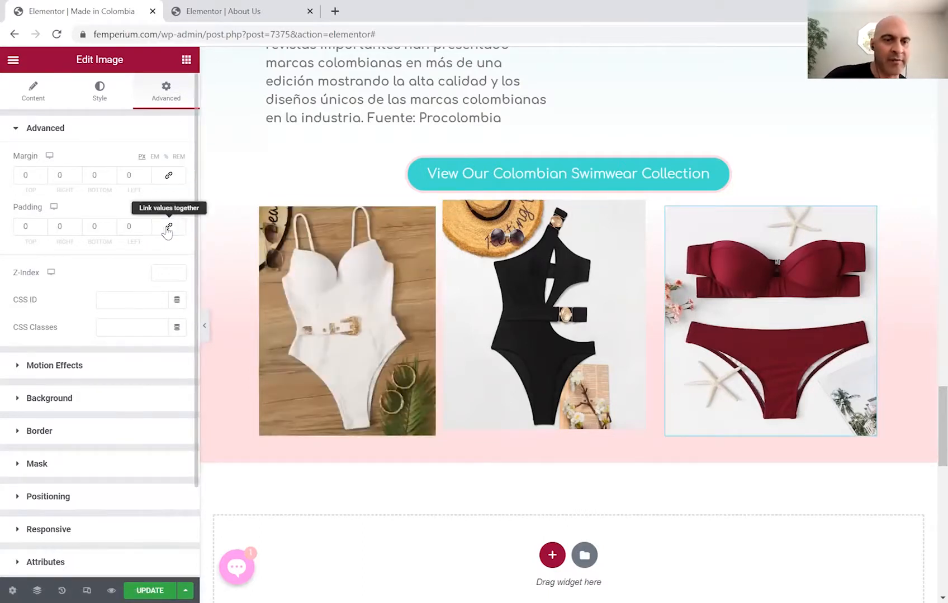
click(574, 284)
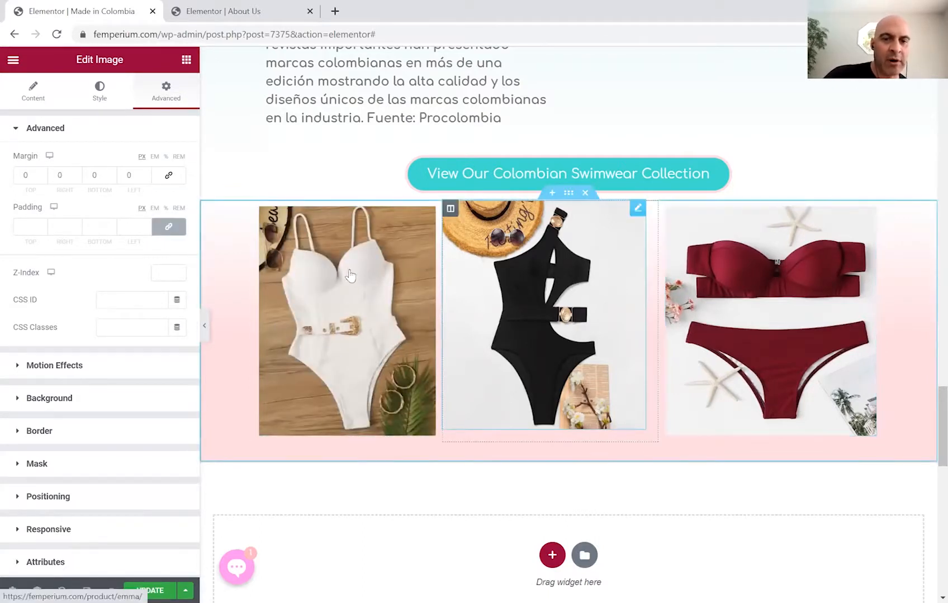
click(169, 228)
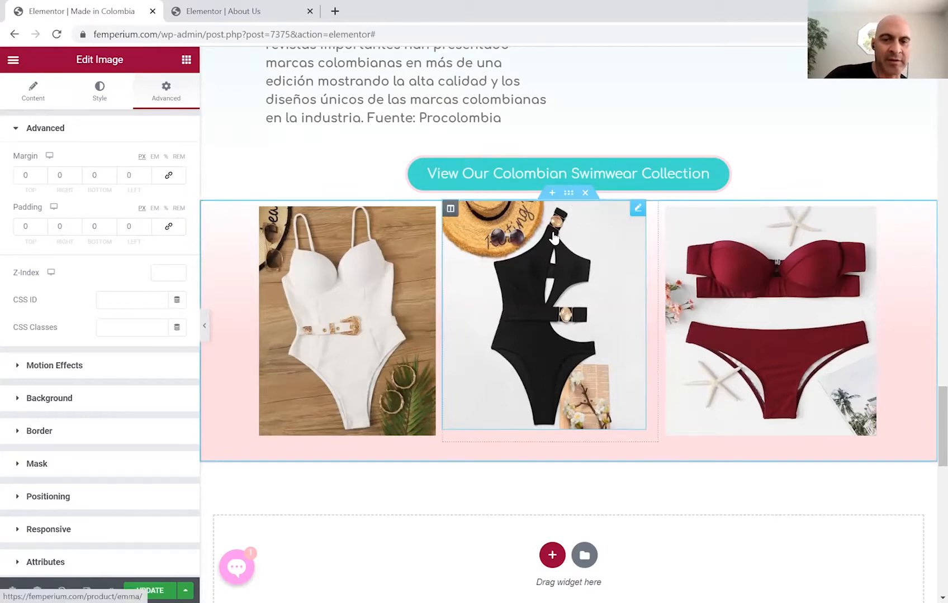
Zero the margins and padding of the three gallery columns and narrow the first column slightly.
click(451, 210)
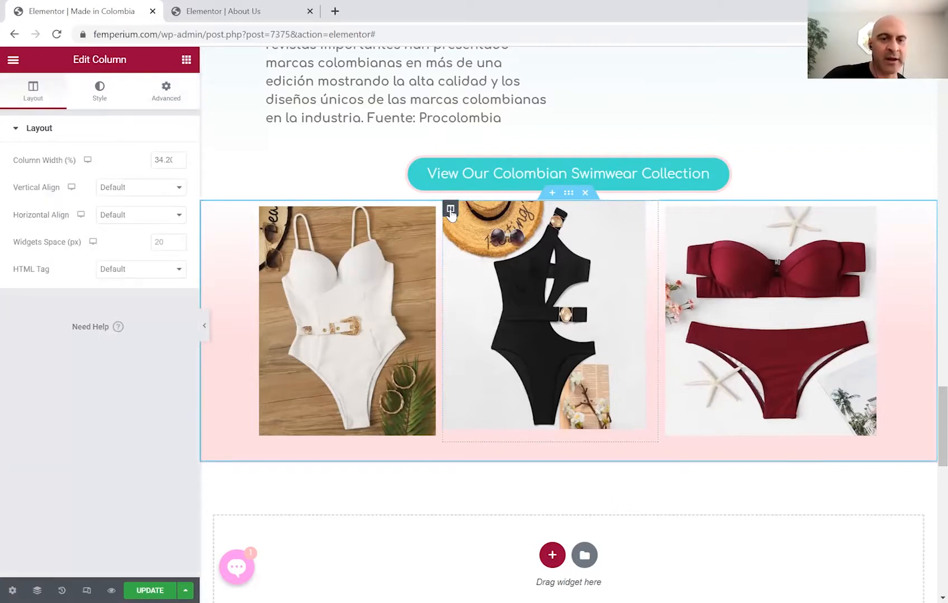
click(161, 92)
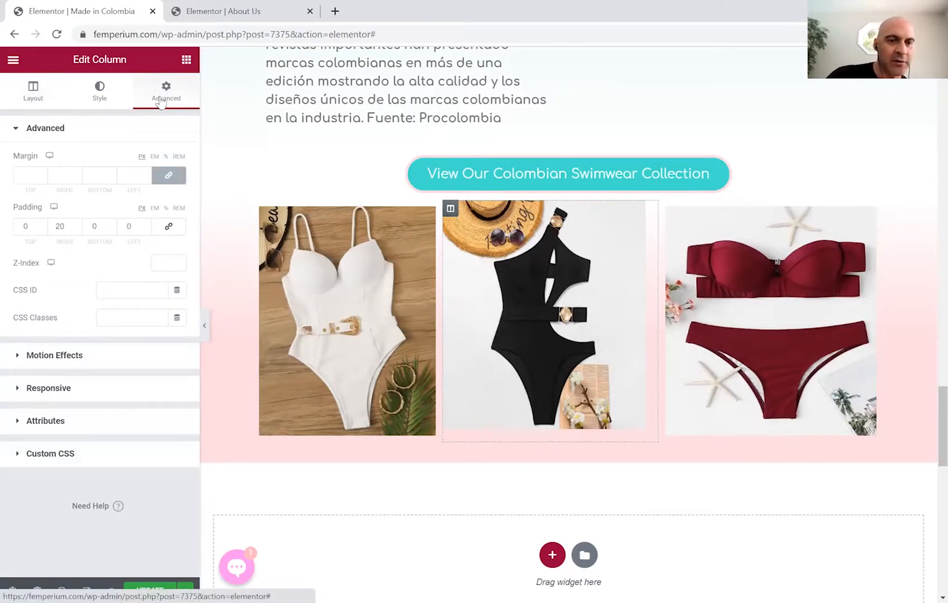
click(168, 178)
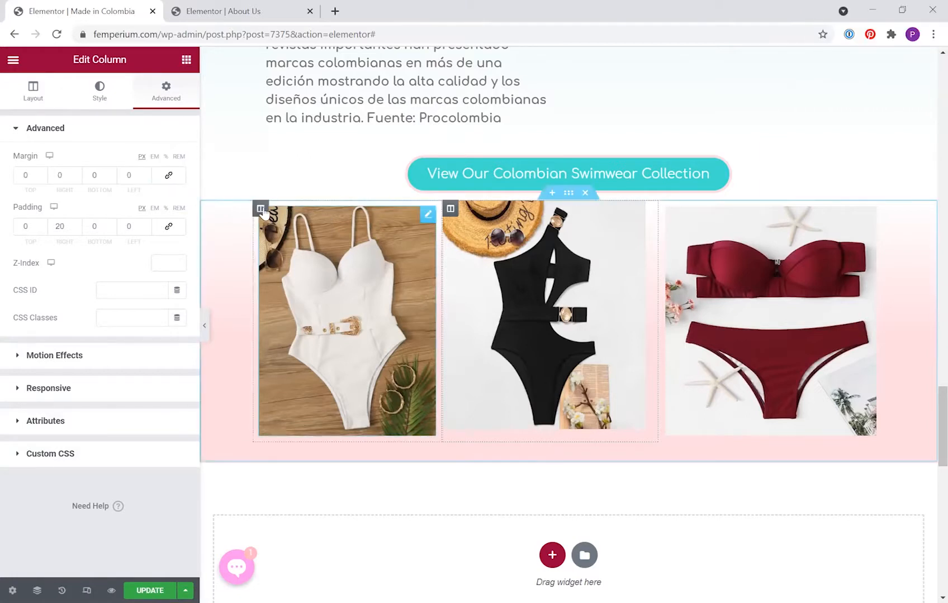
click(260, 208)
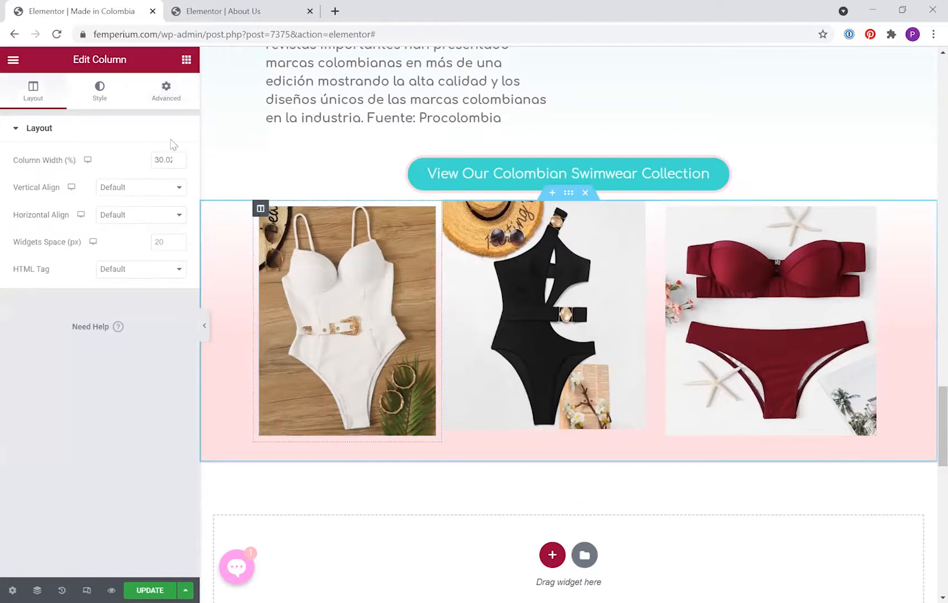
click(168, 89)
click(168, 227)
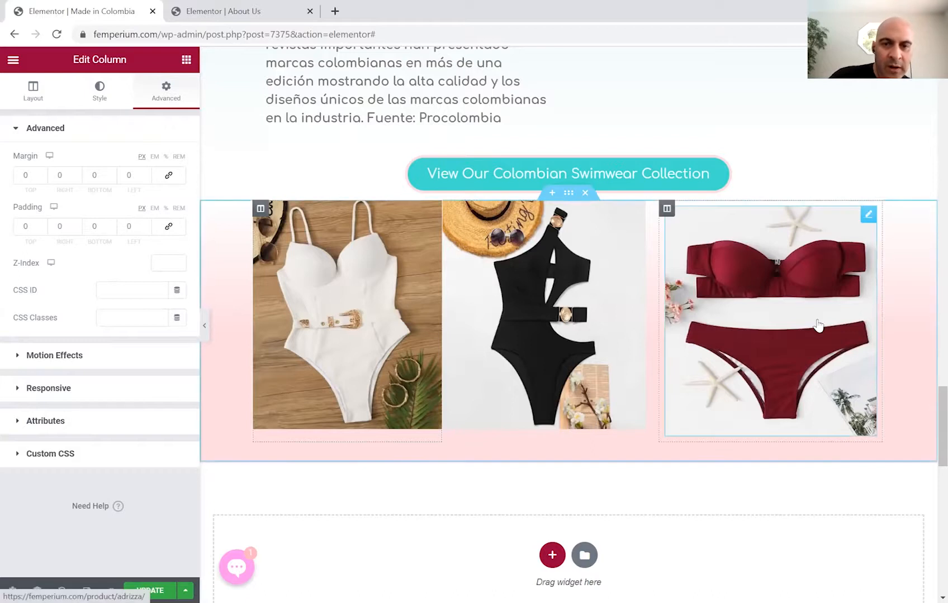
click(722, 241)
click(667, 208)
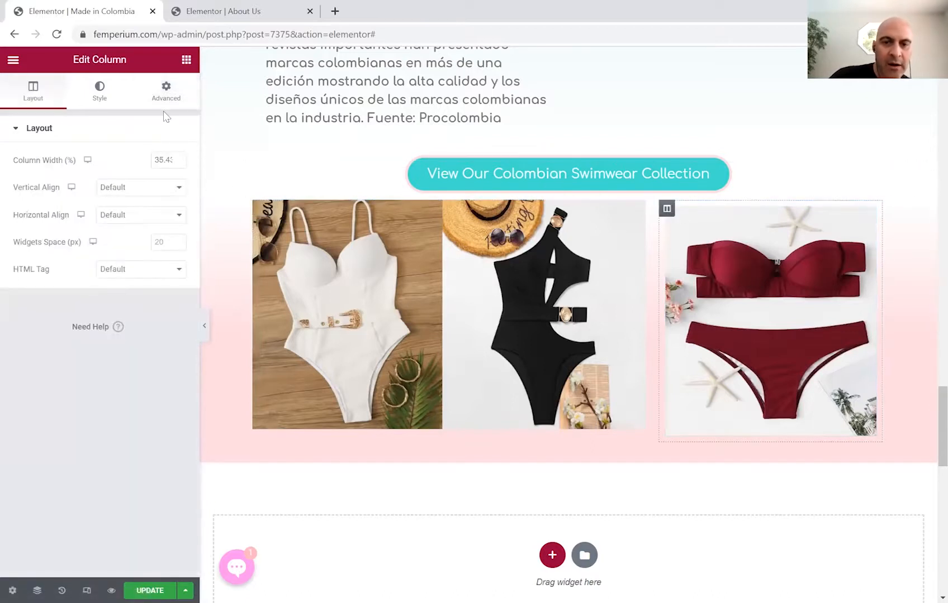
click(166, 89)
click(168, 176)
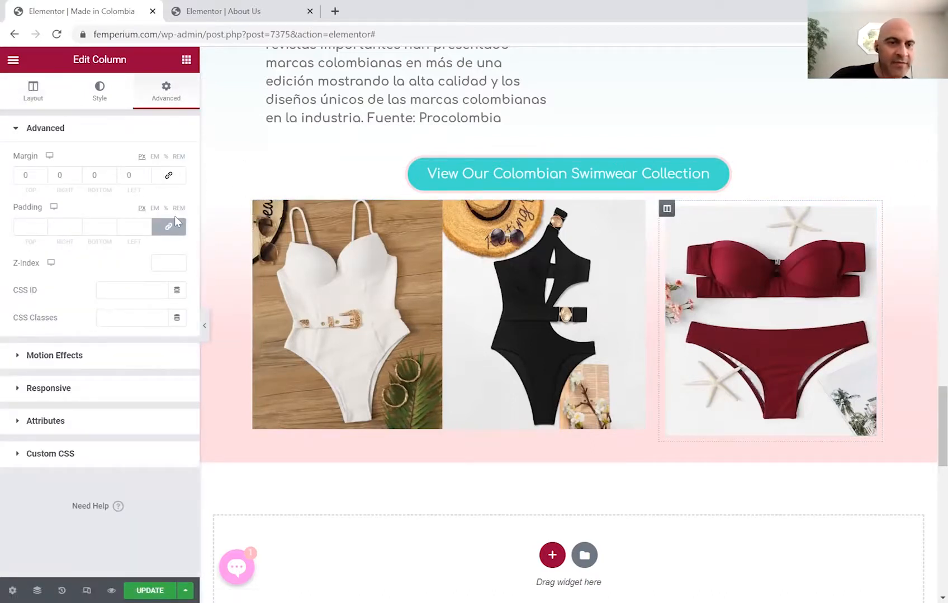
click(169, 228)
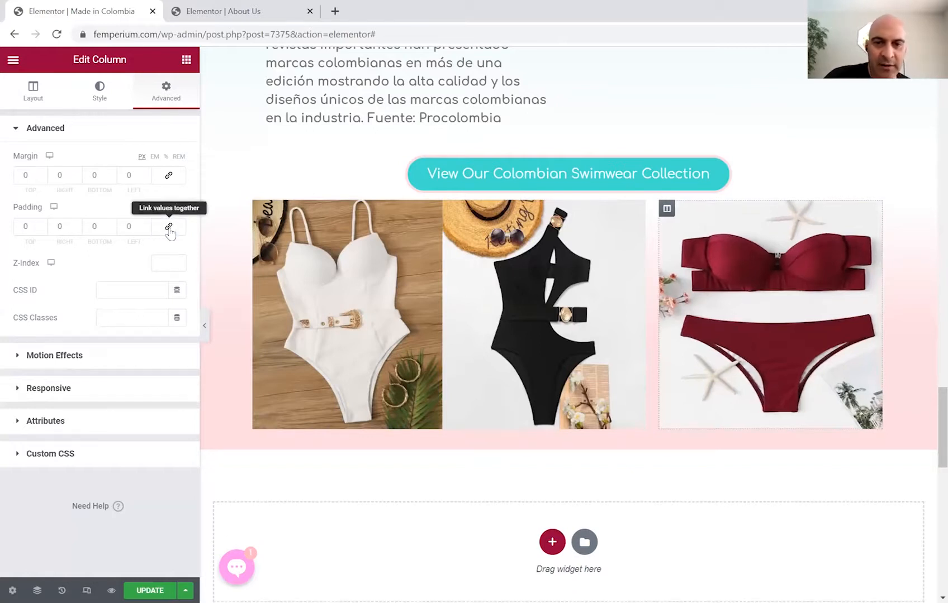
drag(443, 301, 439, 307)
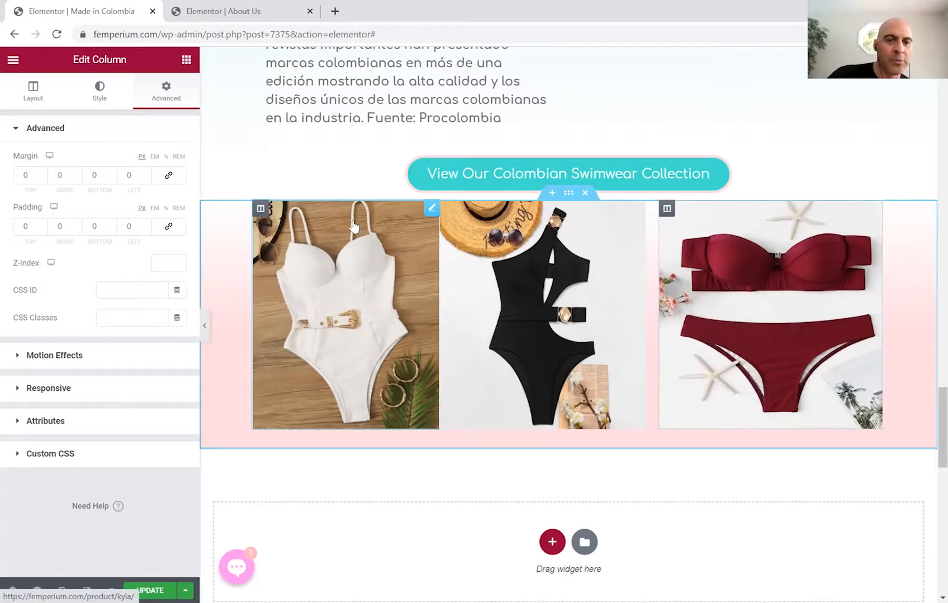
Set the first column's right padding to 10.
click(262, 213)
click(262, 211)
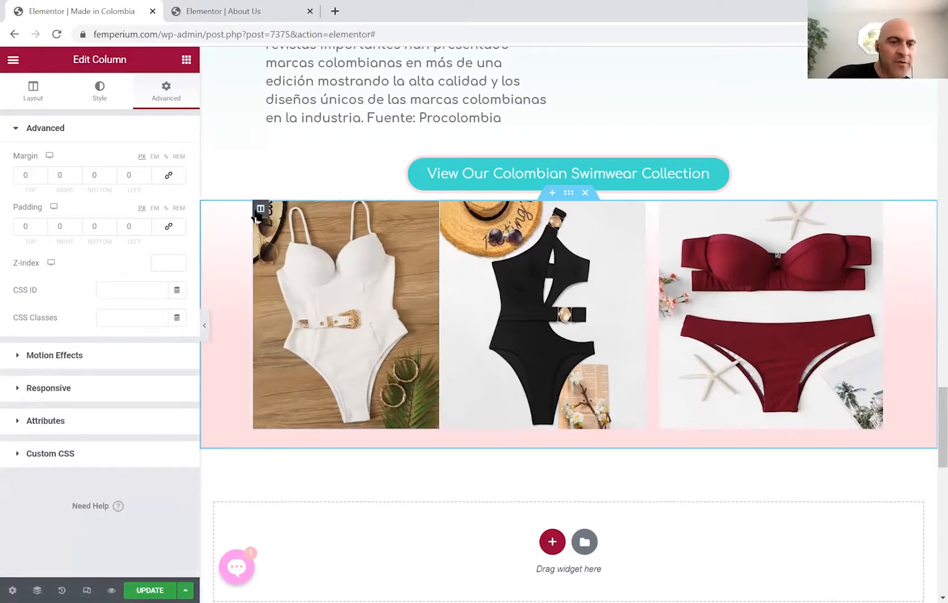
click(77, 225)
click(76, 225)
click(77, 225)
click(77, 225)
click(76, 225)
click(77, 226)
click(77, 226)
click(77, 225)
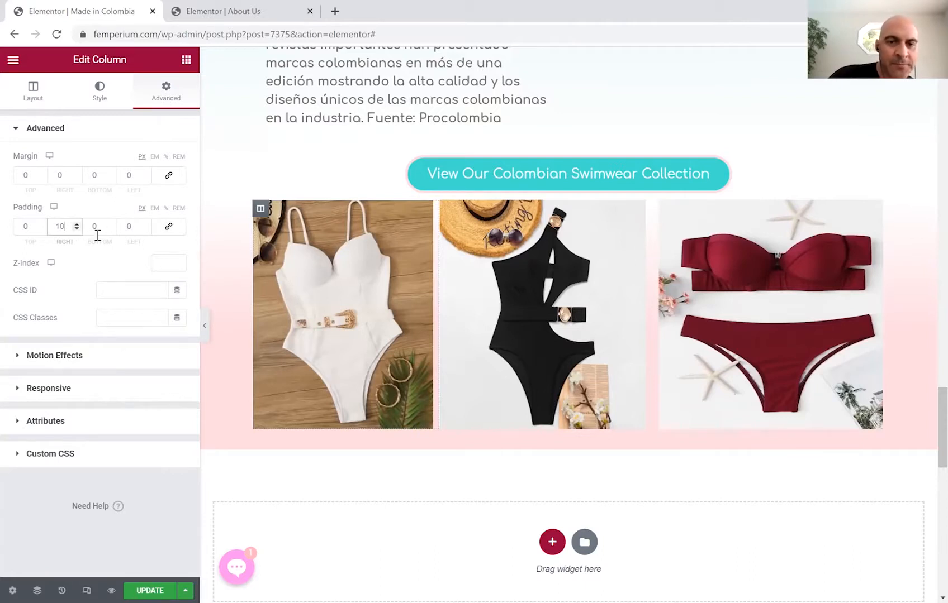
Set the middle column's right padding to 10 and check the right column's spacing.
click(449, 211)
click(77, 229)
click(77, 229)
click(77, 229)
click(77, 229)
click(78, 230)
click(77, 229)
click(77, 229)
click(77, 229)
click(77, 229)
click(77, 229)
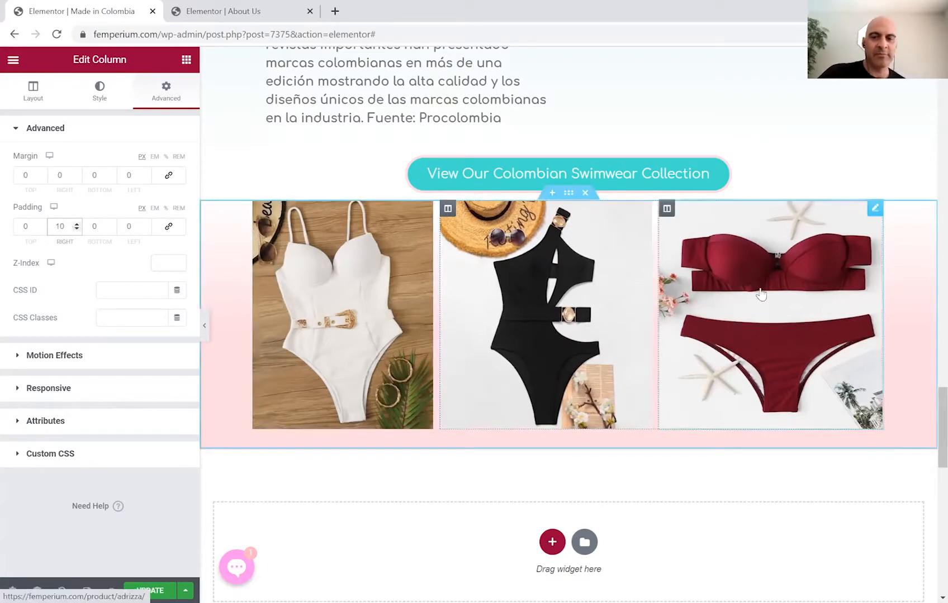
click(668, 210)
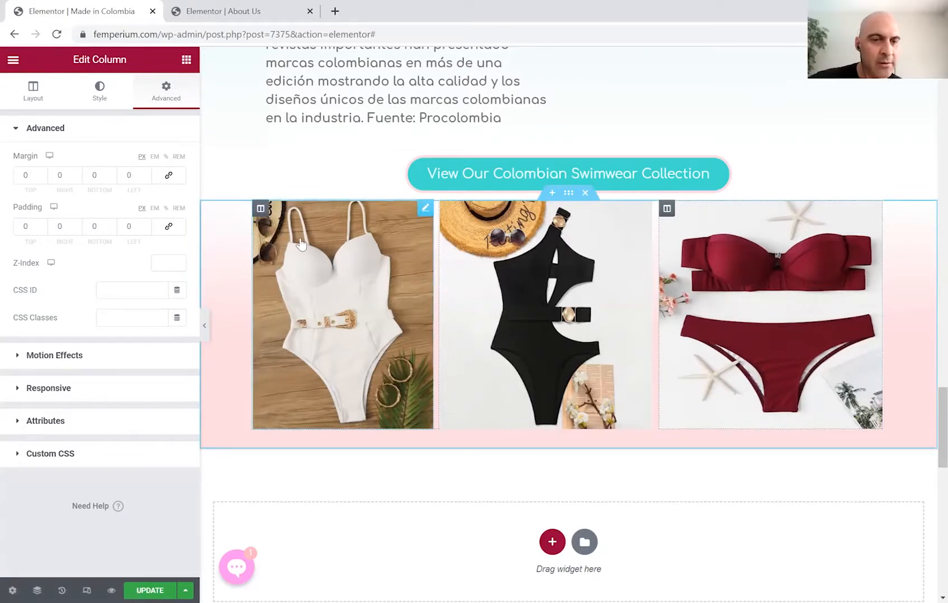
click(402, 215)
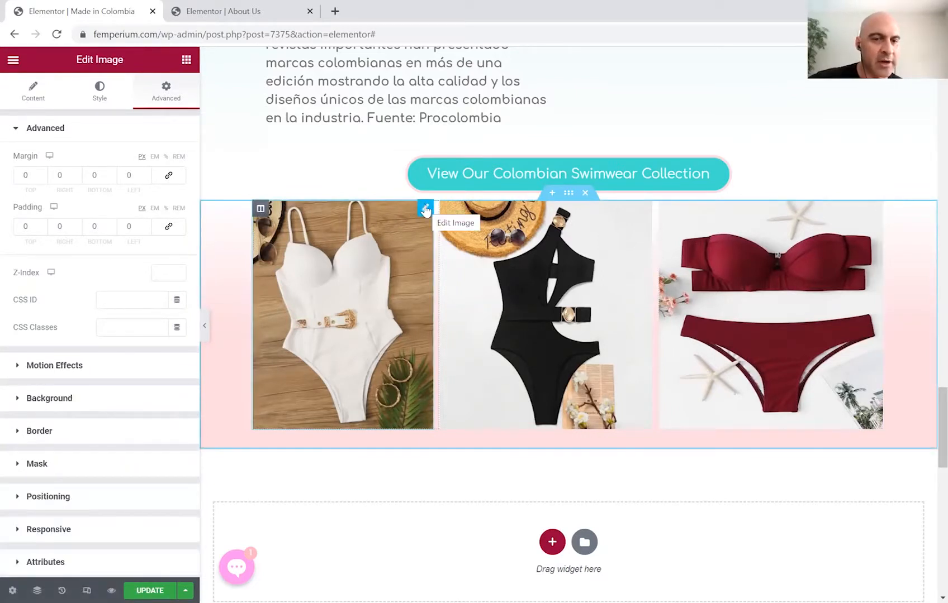
Change the white one-piece image's link to the Reagan product page suggestion.
click(30, 98)
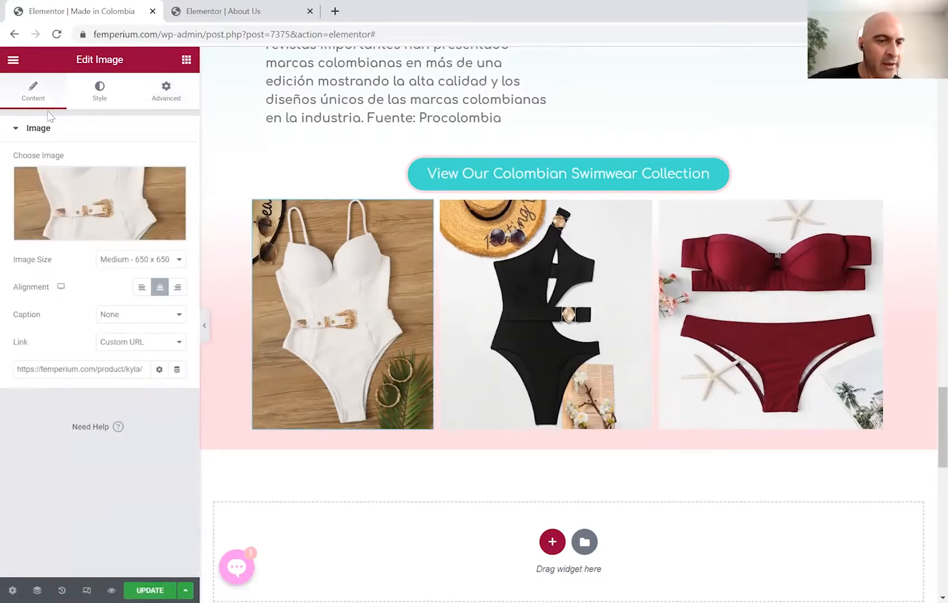
click(116, 368)
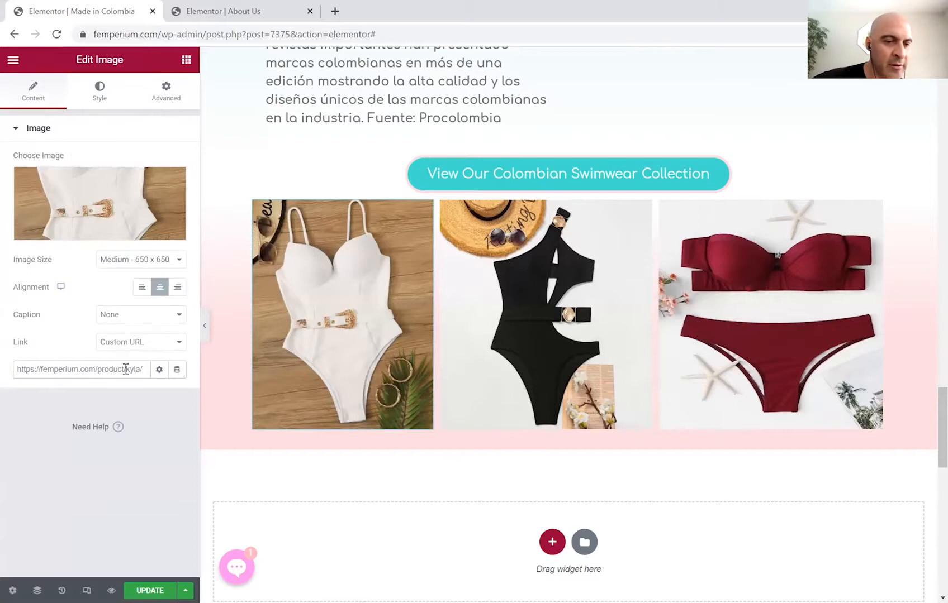
key(BackSpace)
key(BackSpace)
key(BackSpace)
key(BackSpace)
key(BackSpace)
key(BackSpace)
key(BackSpace)
key(BackSpace)
key(BackSpace)
key(BackSpace)
key(BackSpace)
key(BackSpace)
key(BackSpace)
key(BackSpace)
key(BackSpace)
key(BackSpace)
key(BackSpace)
key(BackSpace)
key(BackSpace)
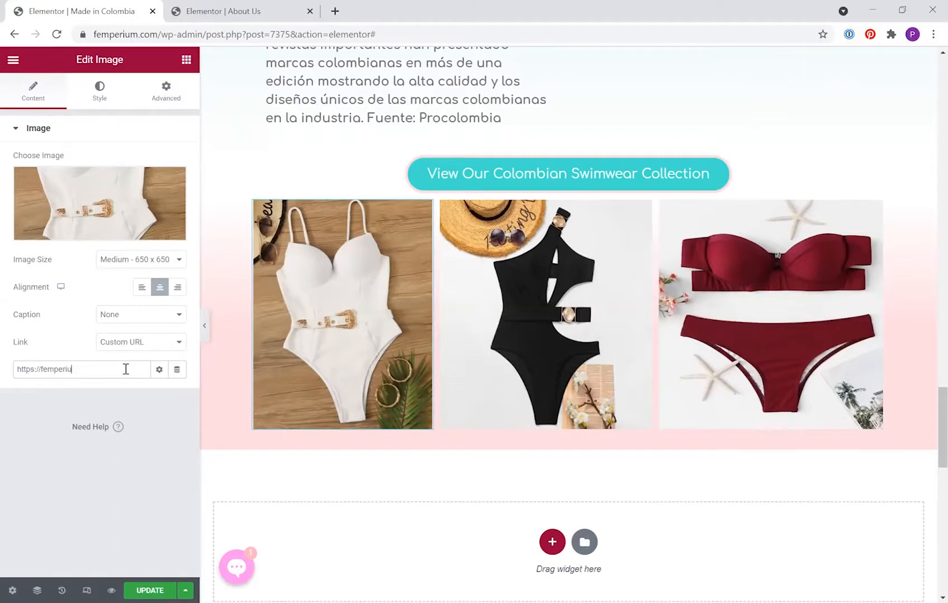
click(106, 230)
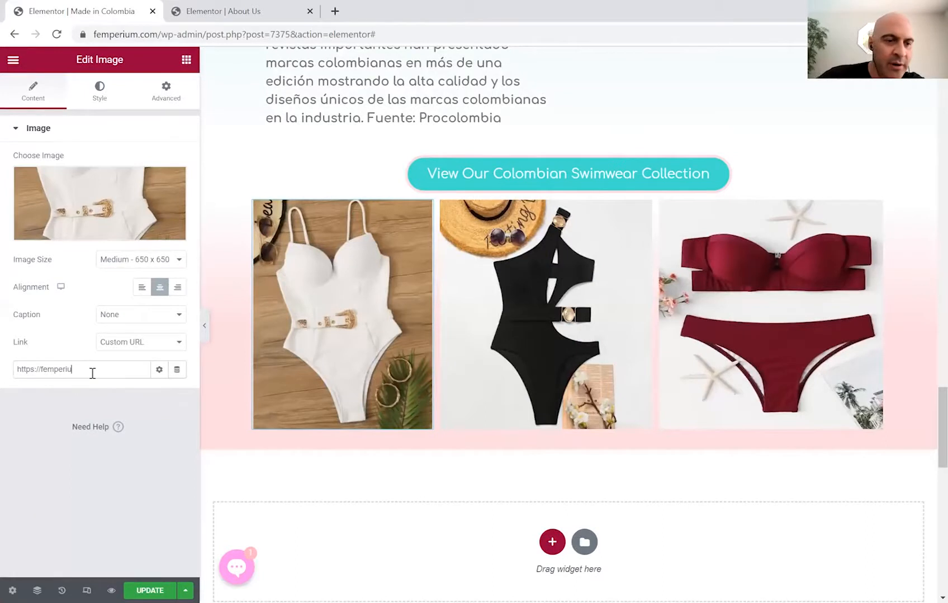
drag(92, 374, 2, 381)
text(rea)
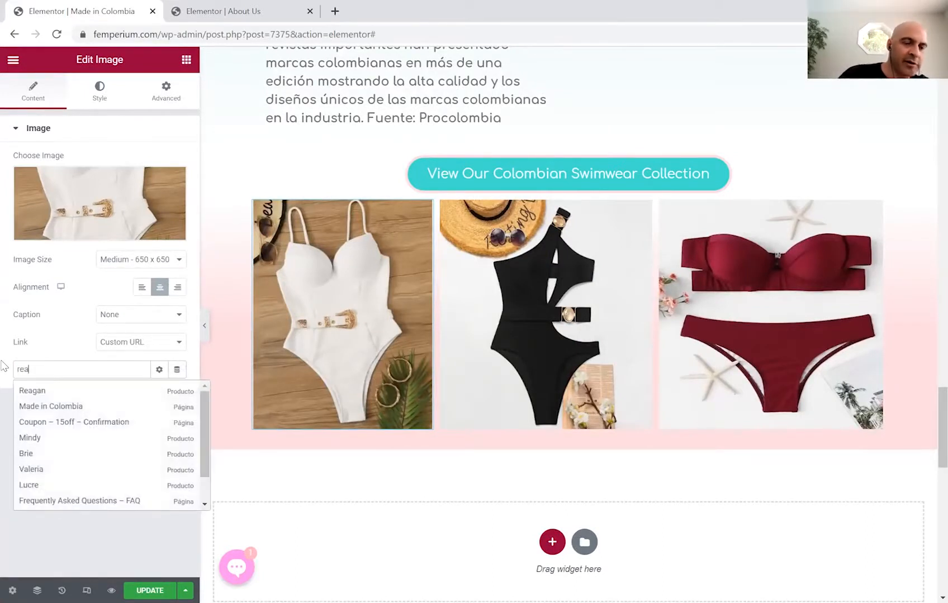
click(23, 393)
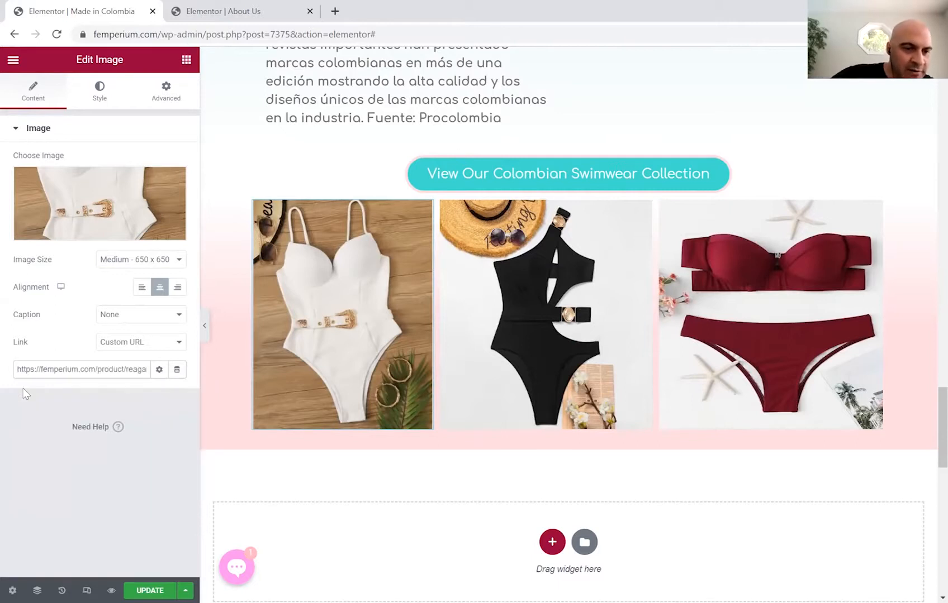
click(499, 237)
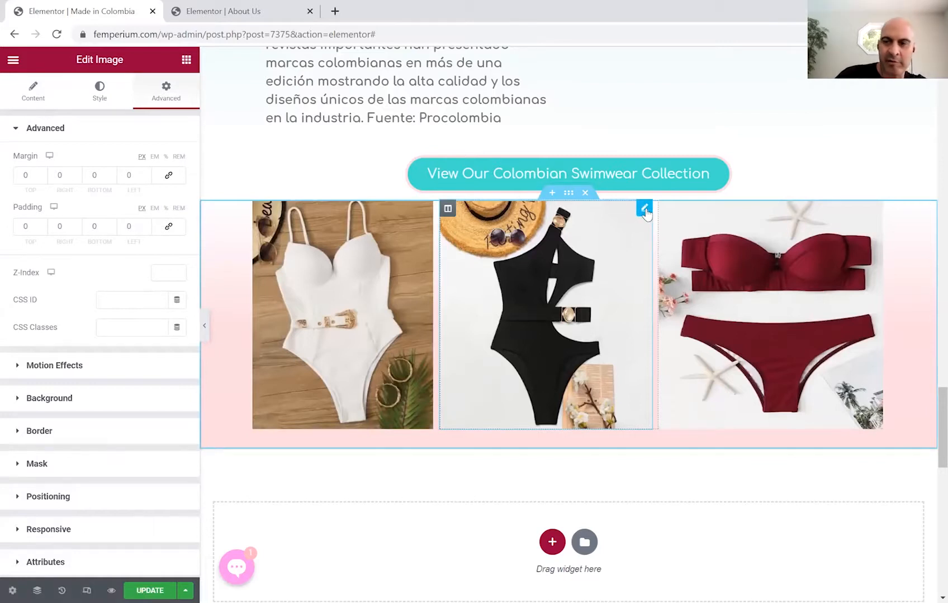
Replace the middle black one-piece photo's link with the Jade product page.
click(31, 95)
click(73, 208)
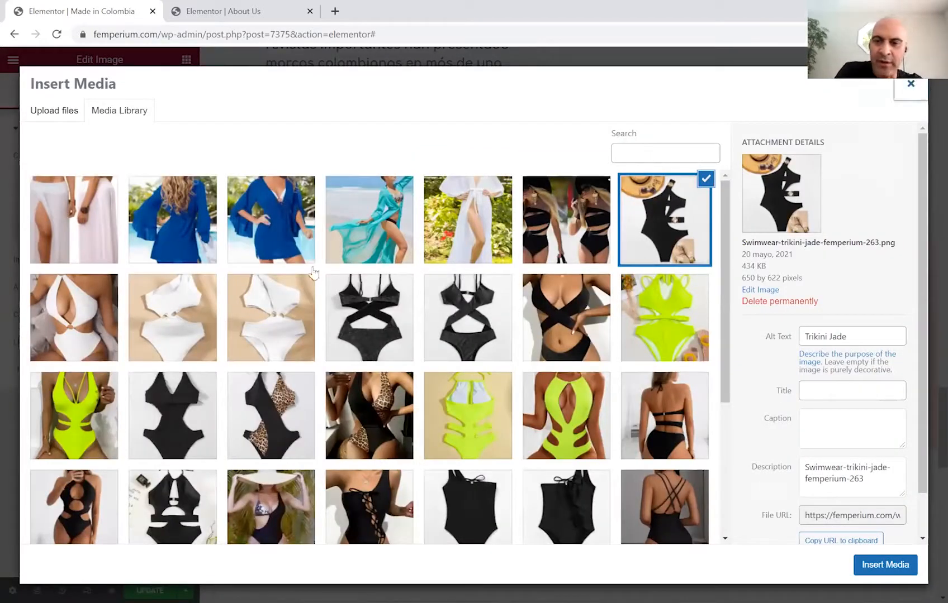
key(Escape)
drag(21, 370, 137, 370)
key(BackSpace)
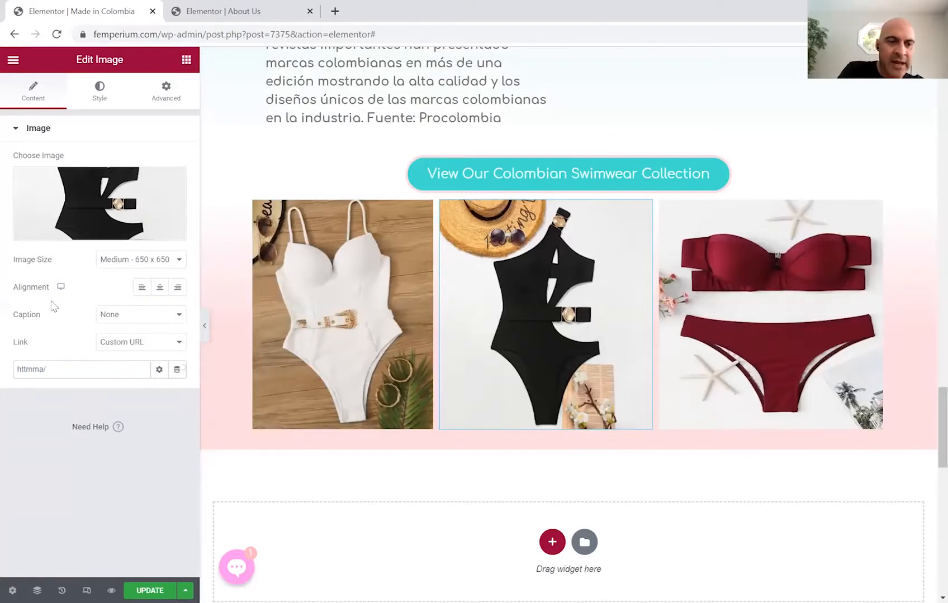
key(BackSpace)
key(BackSpace)
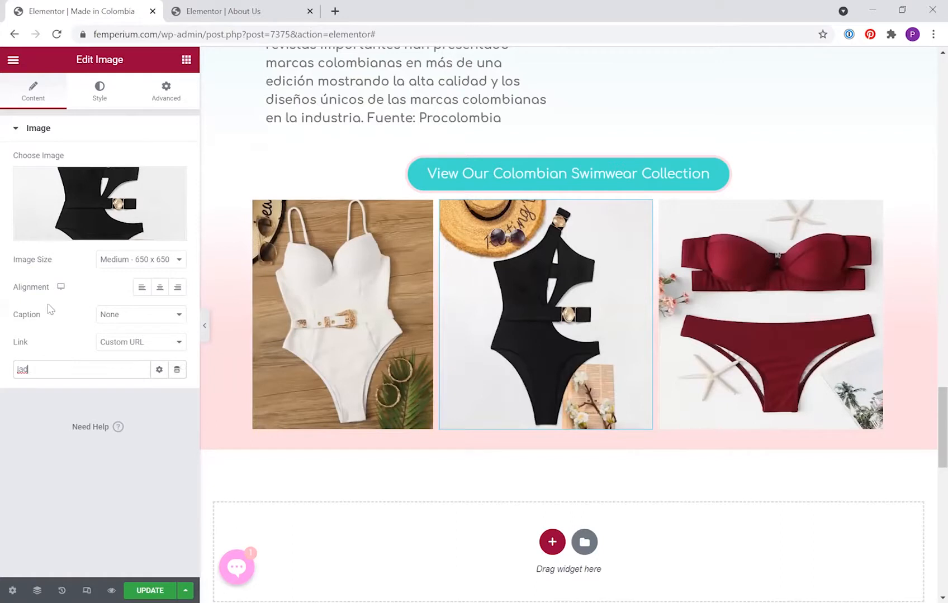
text(jad)
click(27, 396)
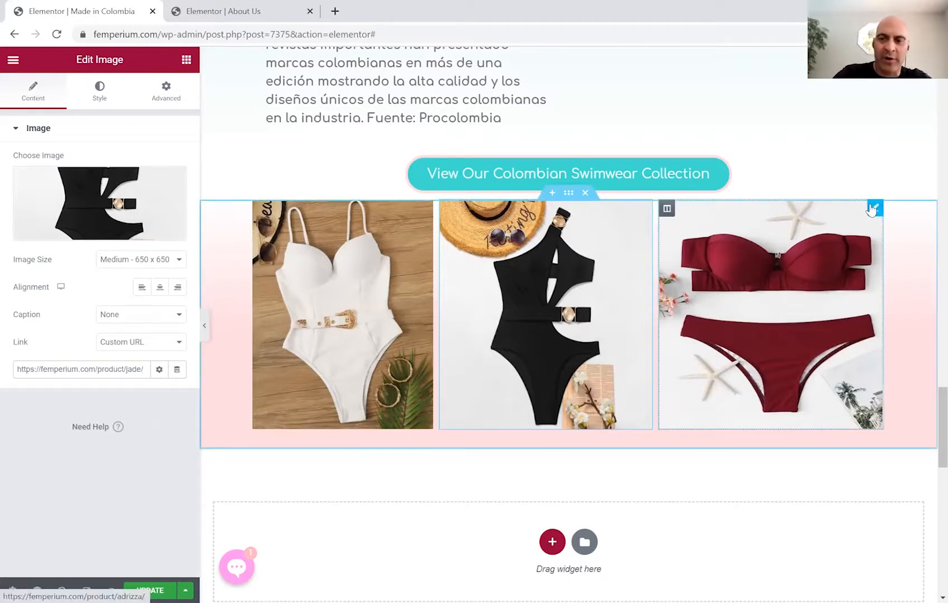
Change the third red bikini photo's link URL to the Adara product page.
click(874, 209)
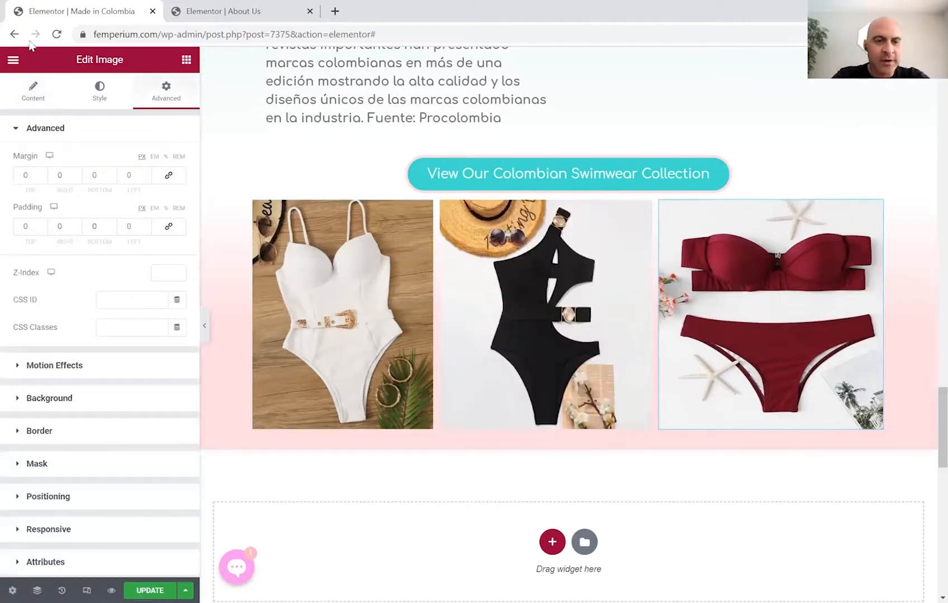
click(33, 90)
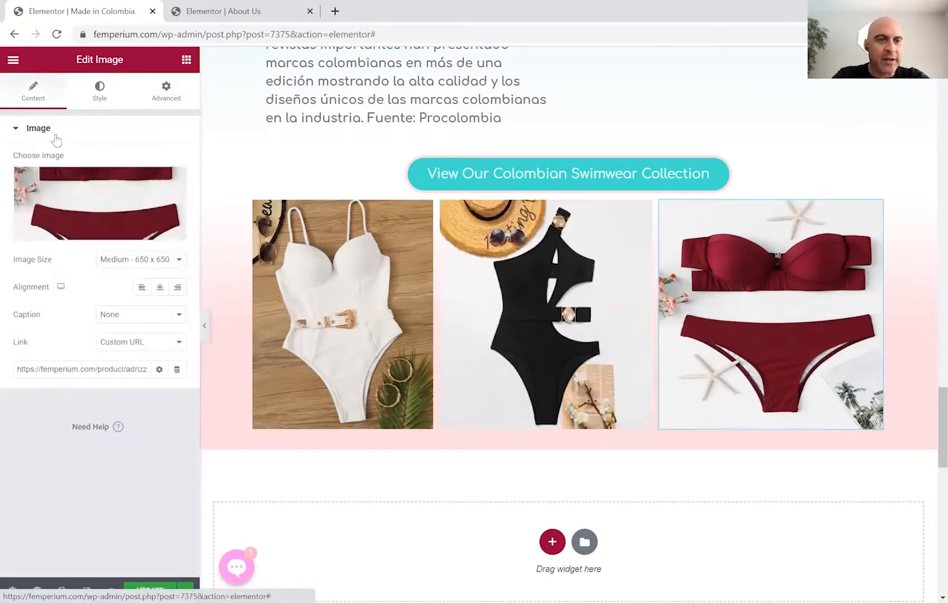
click(81, 186)
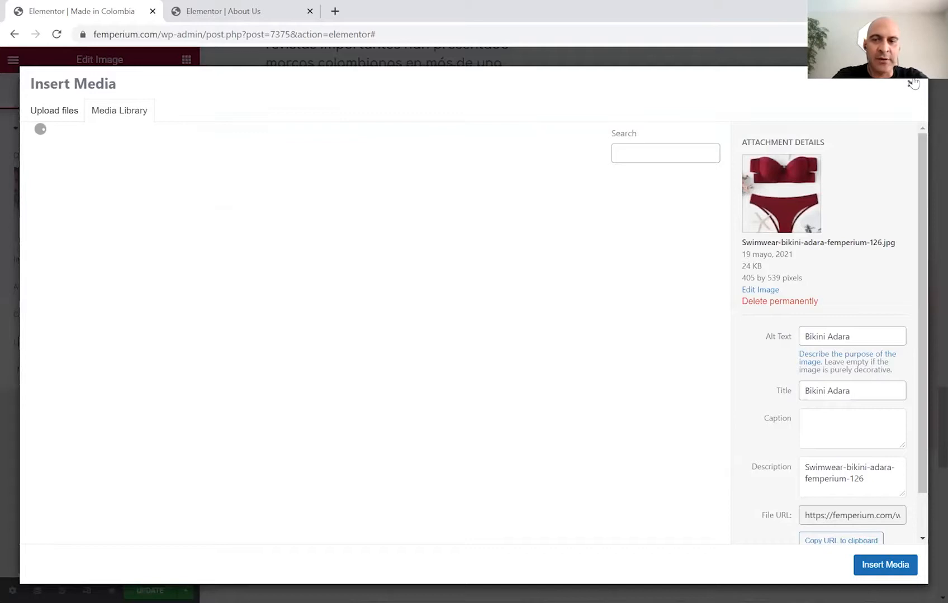
key(Escape)
drag(109, 369, 32, 353)
key(Delete)
key(Delete)
key(Delete)
key(Delete)
key(Delete)
key(Delete)
key(Delete)
key(Delete)
key(Delete)
key(Delete)
key(Delete)
key(Delete)
key(Delete)
key(Delete)
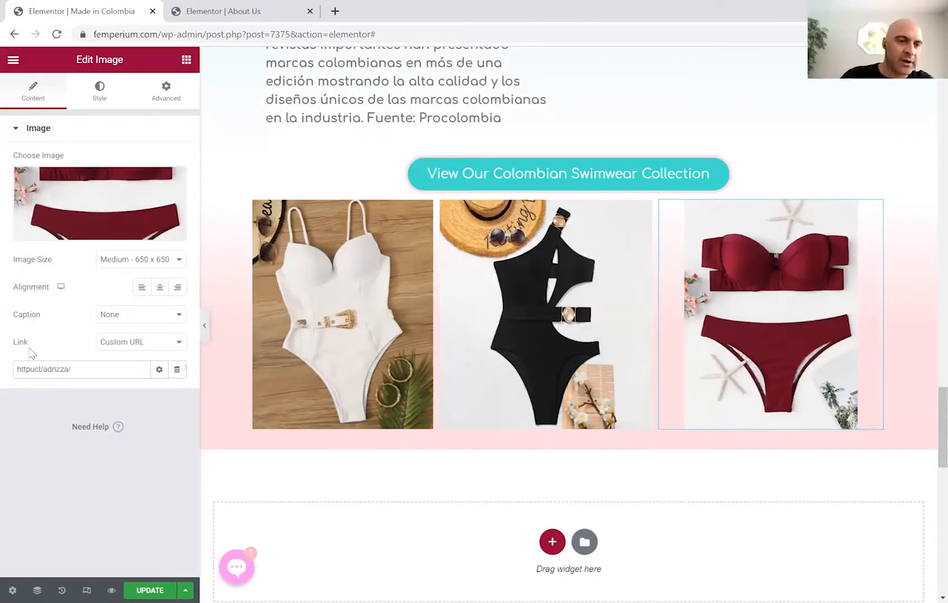
key(BackSpace)
key(BackSpace)
key(BackSpace)
key(BackSpace)
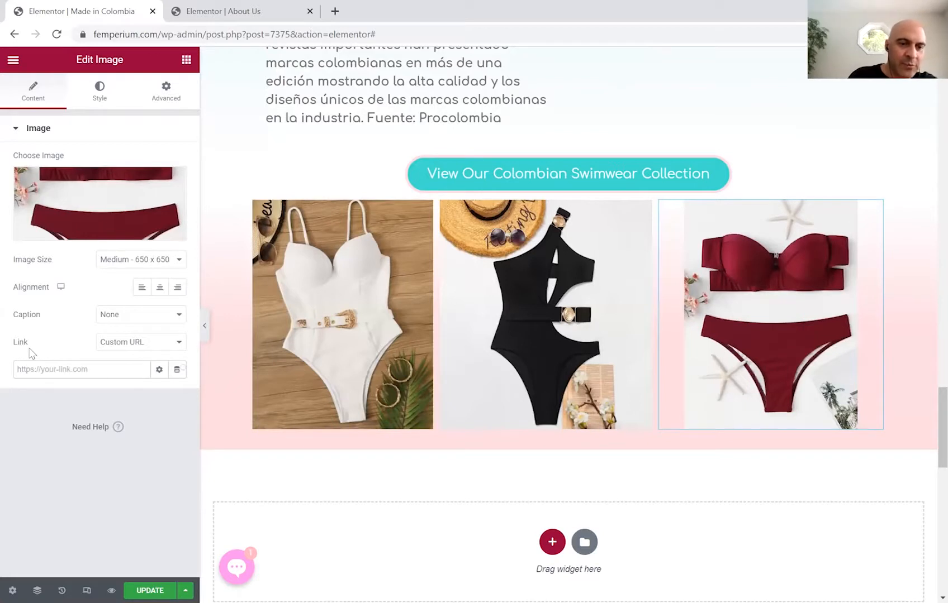
text(adara)
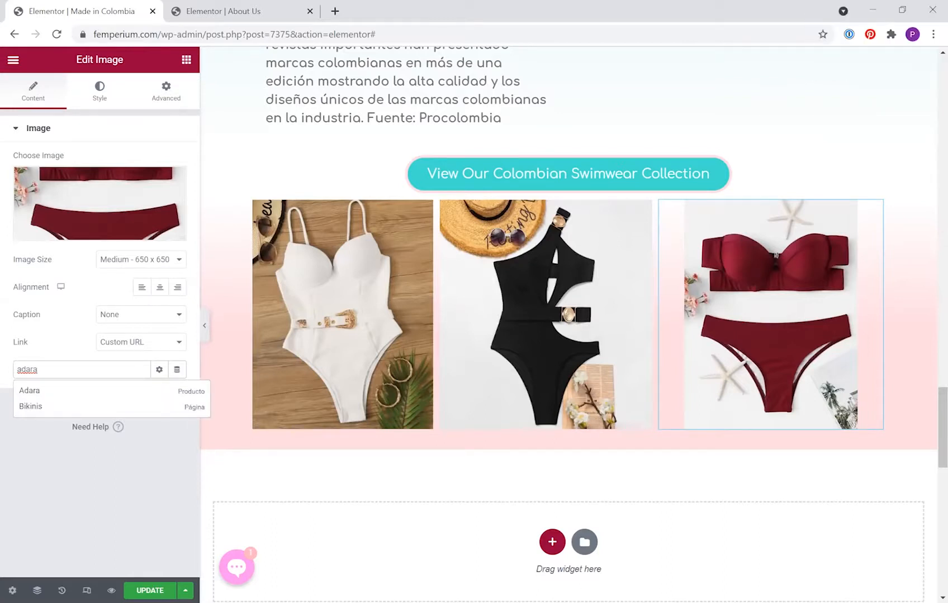
click(107, 369)
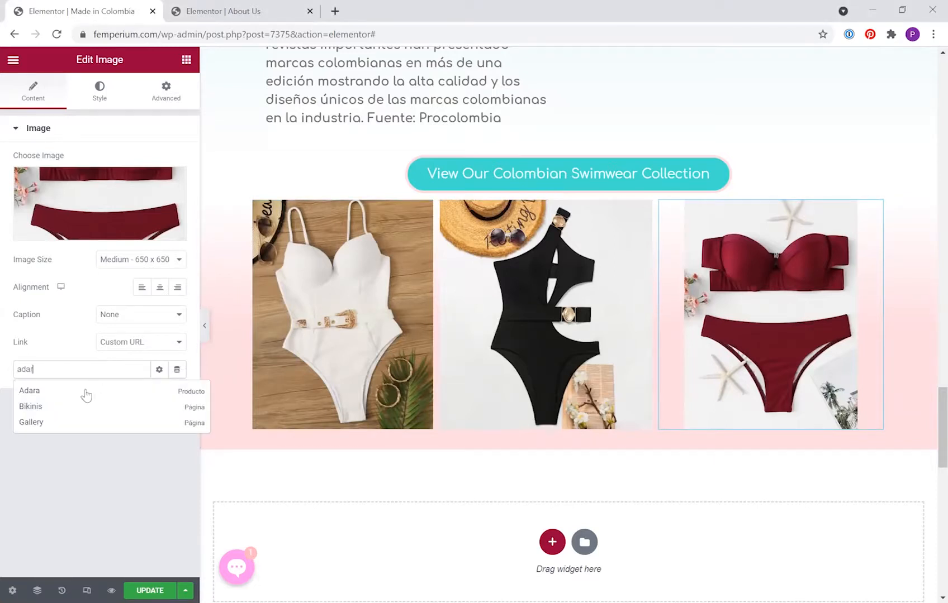
click(31, 391)
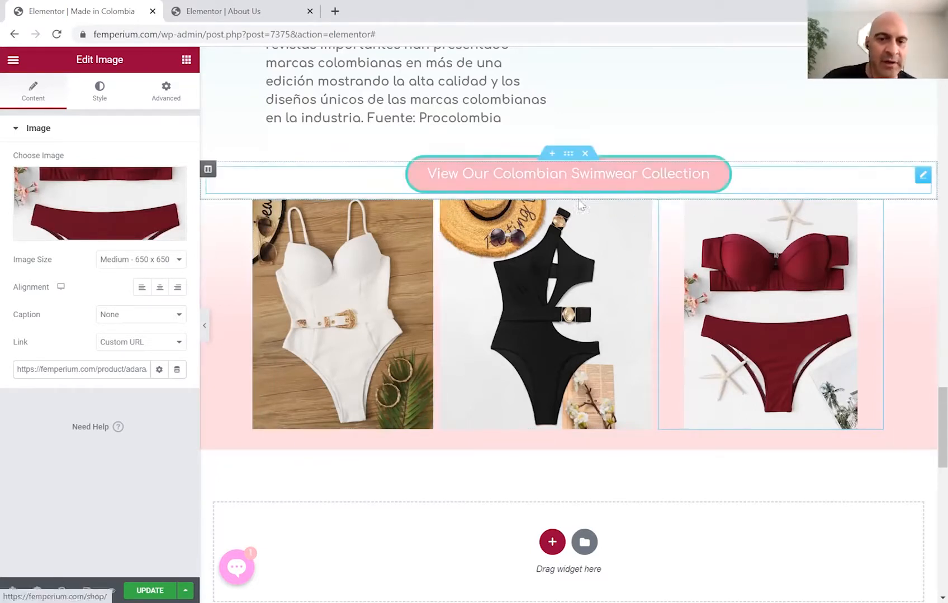
Set the gallery section's top padding to 30 px and save the page with Ctrl+S.
click(568, 194)
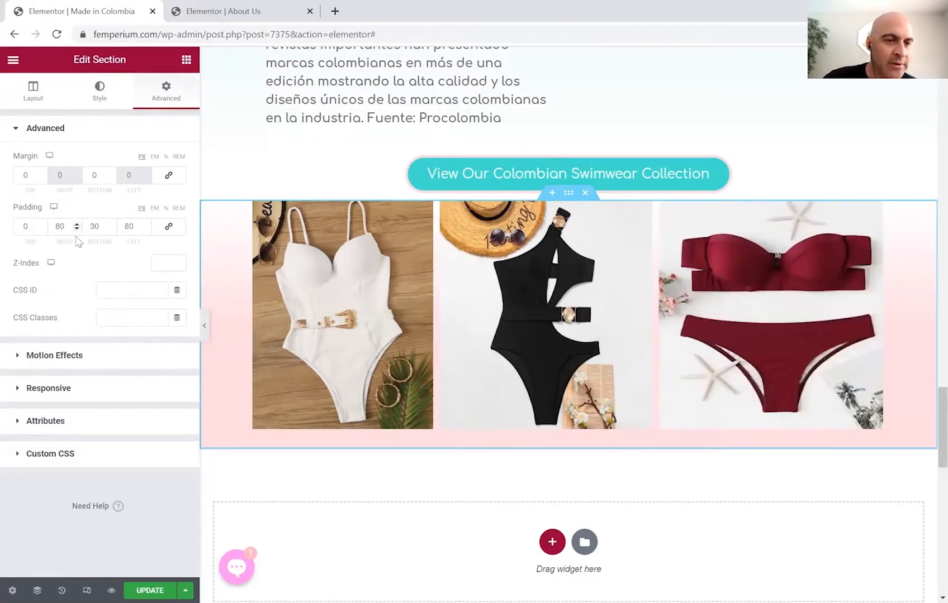
double_click(42, 225)
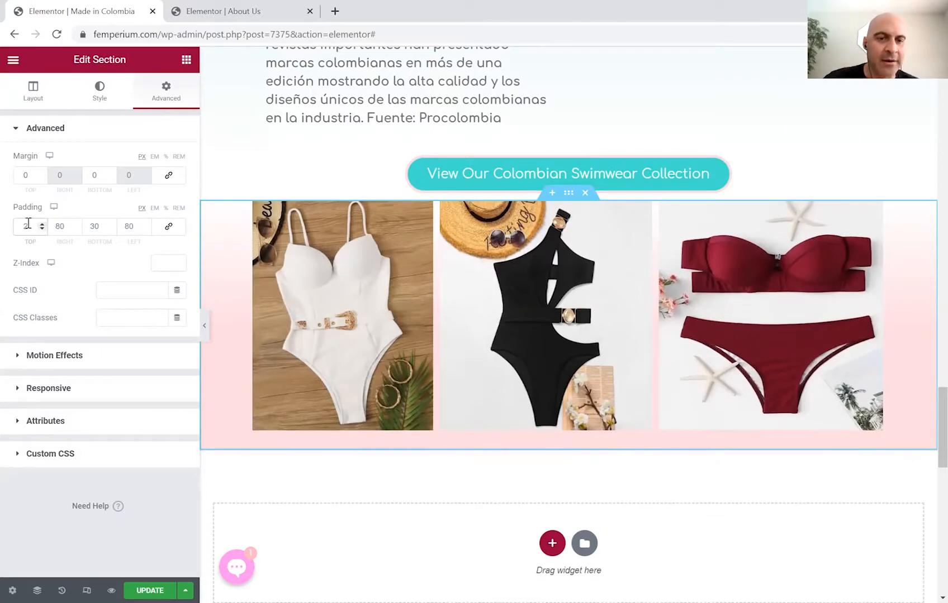
text(30)
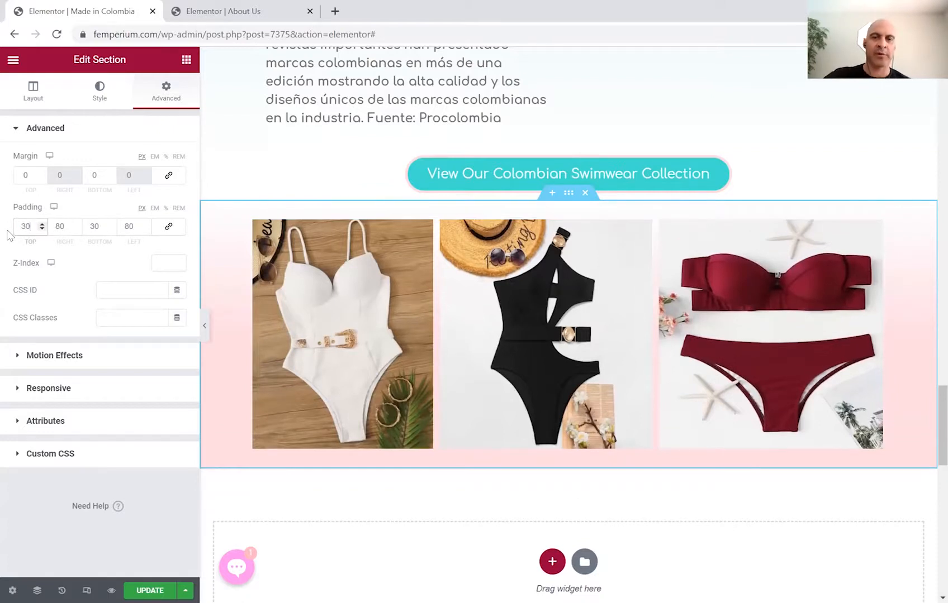
click(193, 266)
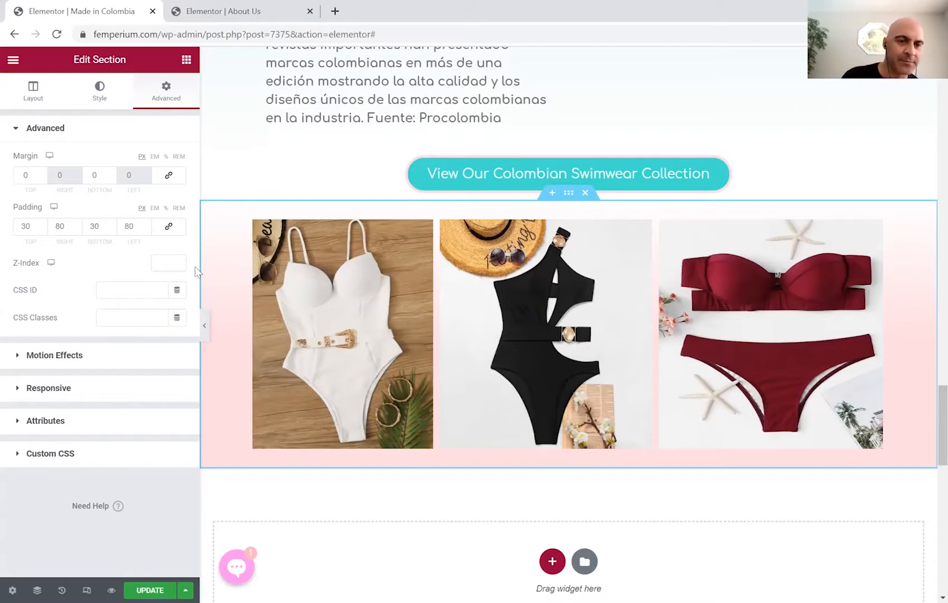
key(ctrl+s)
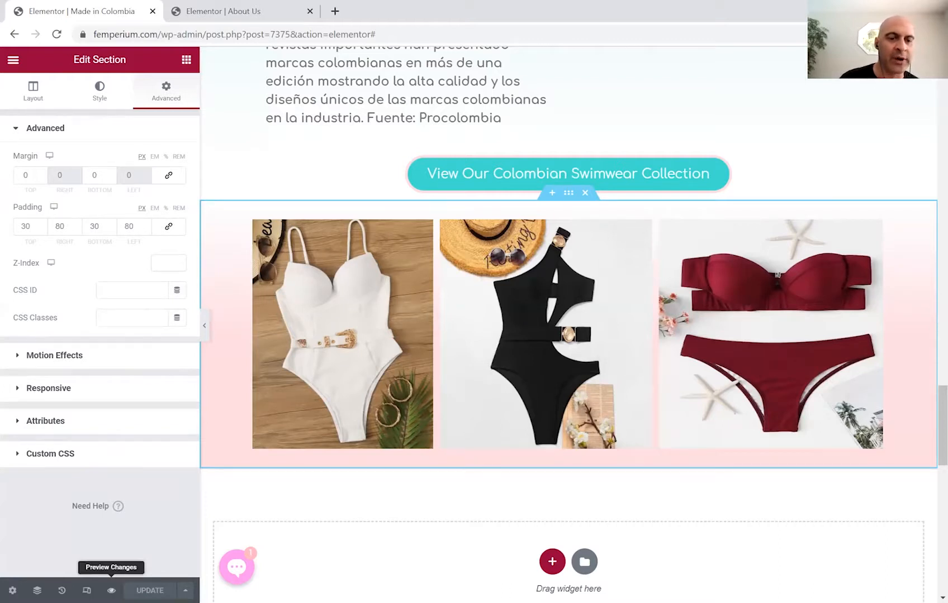
click(111, 590)
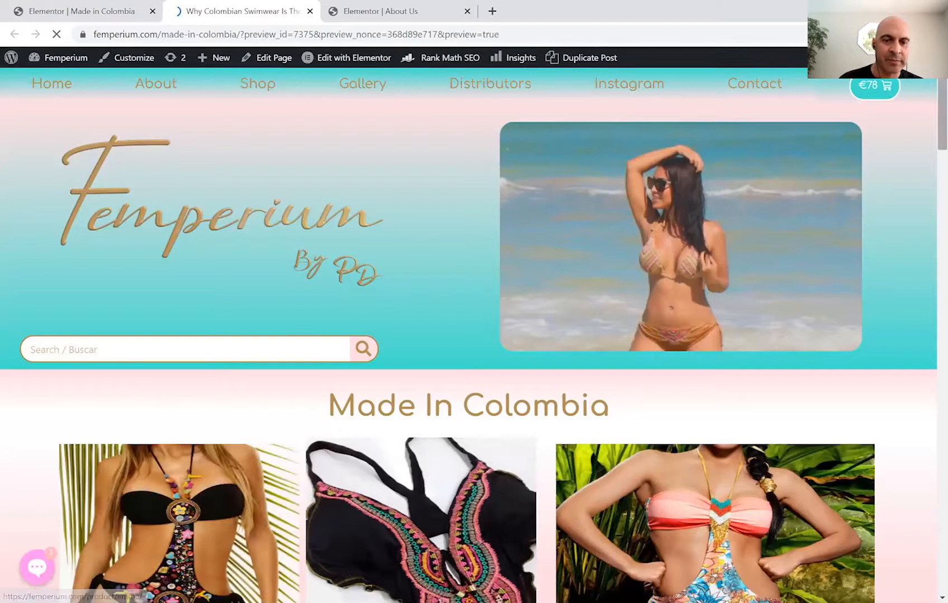
scroll(928, 89, down, 5)
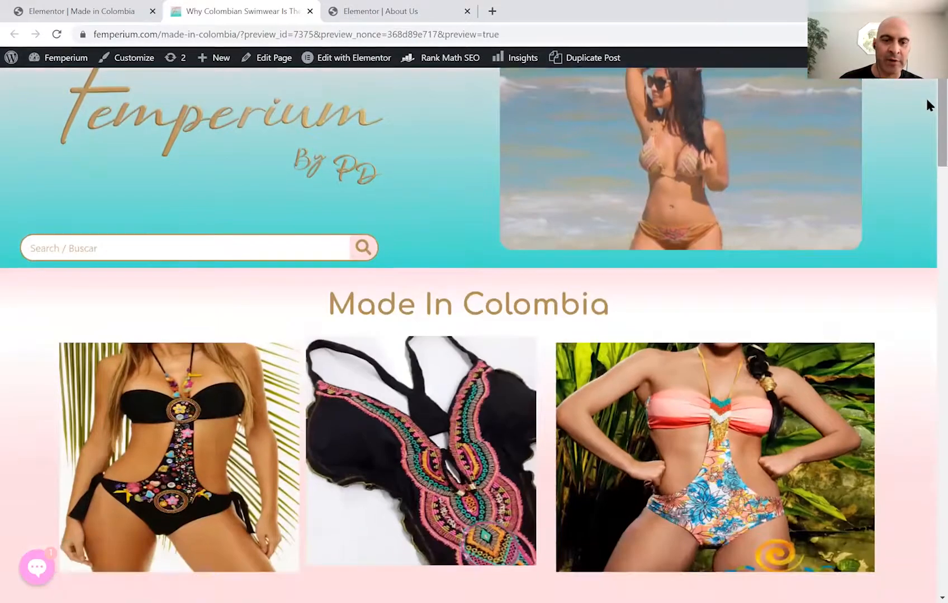
scroll(926, 123, down, 2)
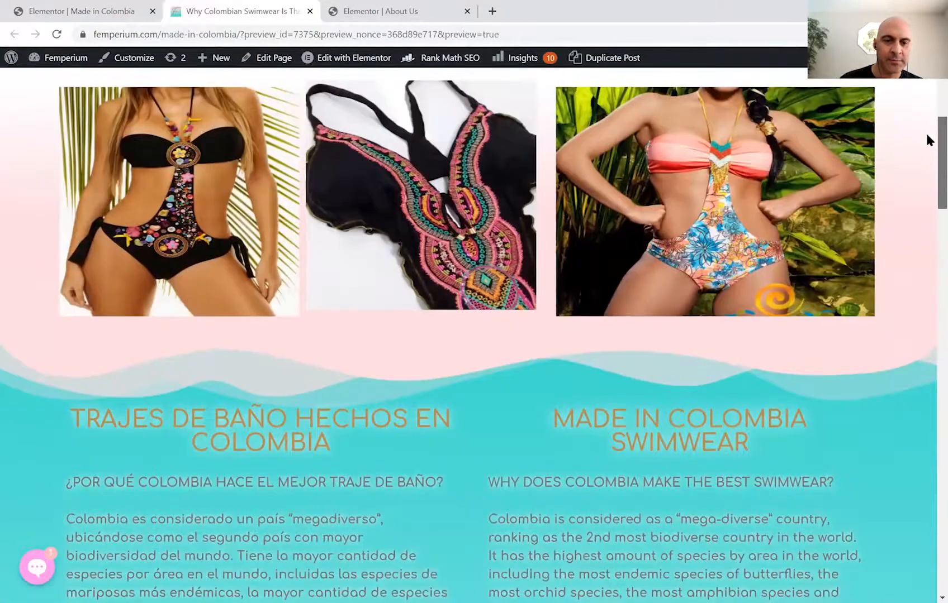
scroll(925, 164, down, 3)
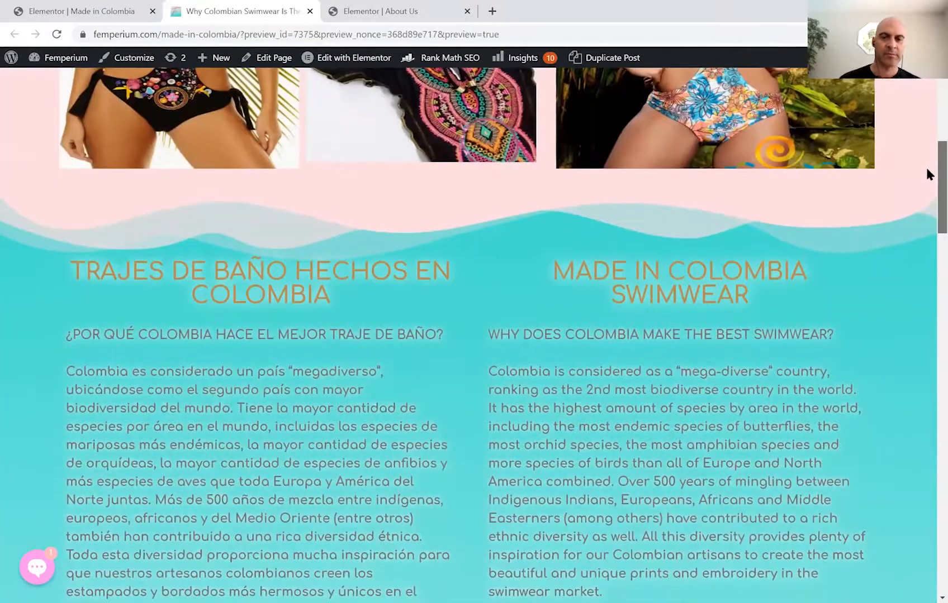
scroll(927, 190, down, 3)
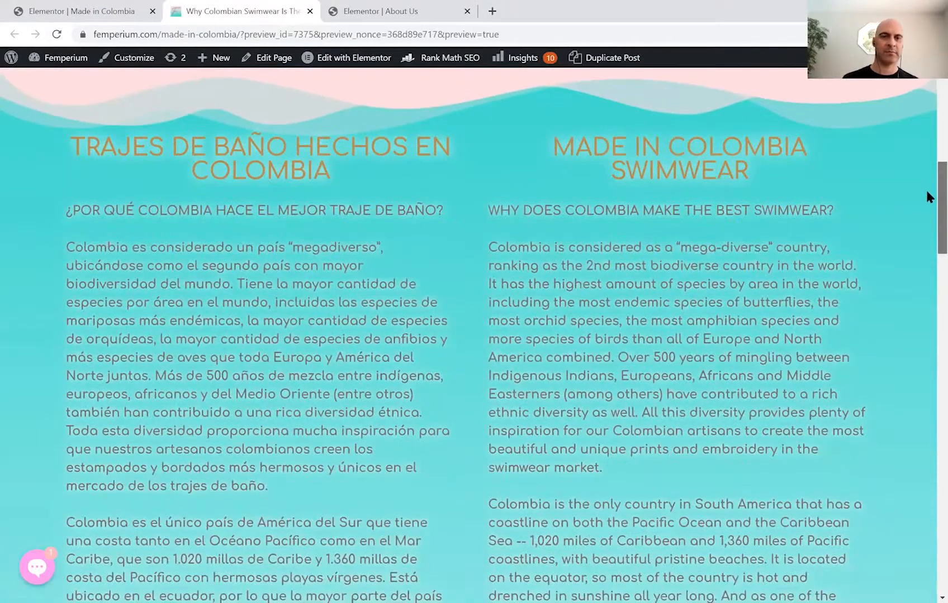
scroll(926, 223, down, 5)
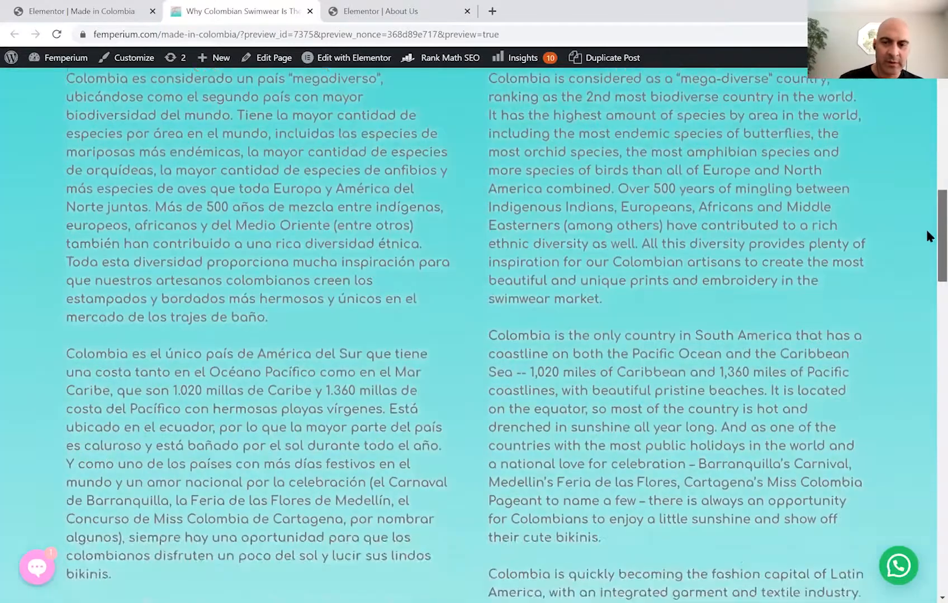
scroll(926, 289, down, 7)
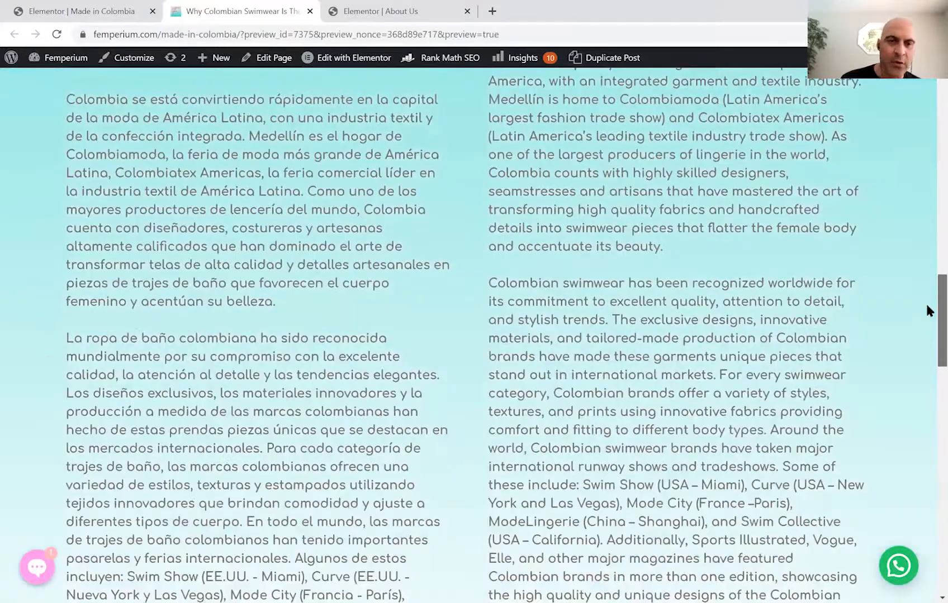
scroll(926, 338, down, 9)
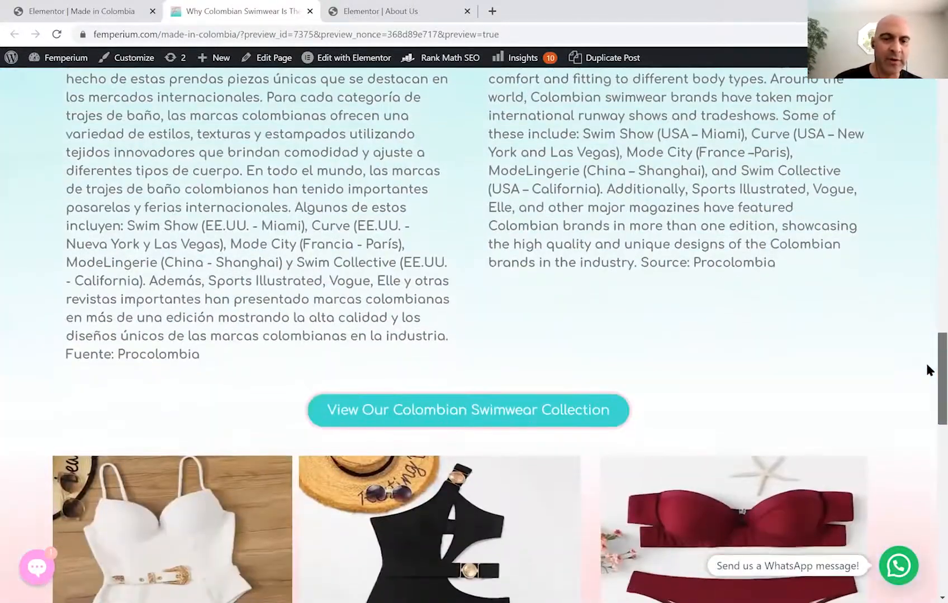
scroll(926, 395, down, 10)
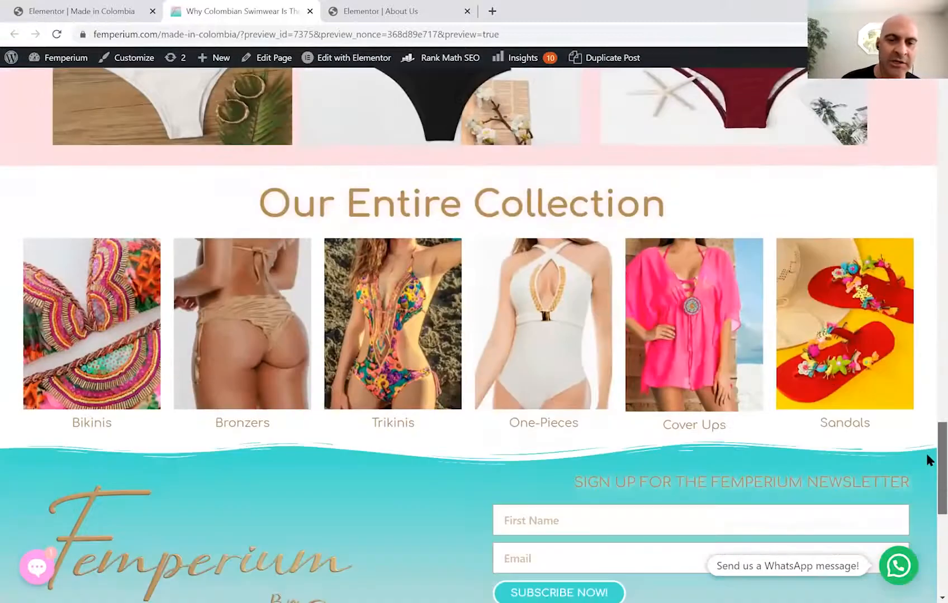
scroll(927, 523, down, 3)
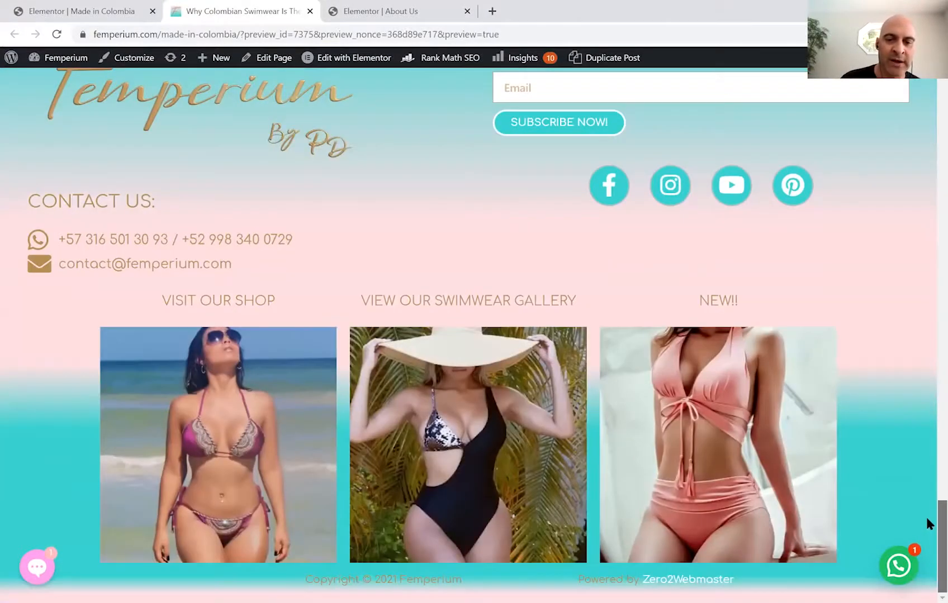
scroll(926, 464, up, 5)
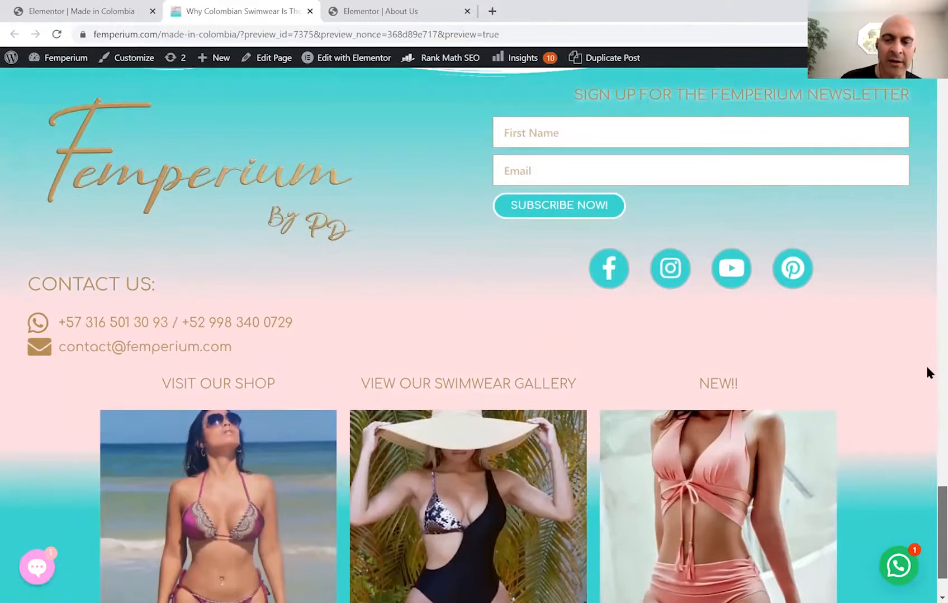
scroll(925, 117, up, 7)
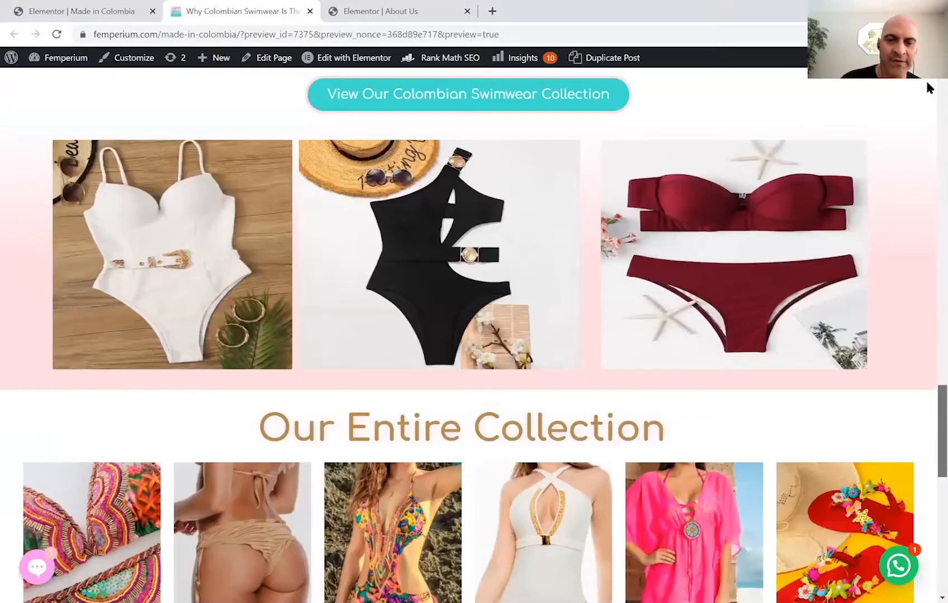
scroll(925, 78, up, 20)
scroll(928, 84, up, 15)
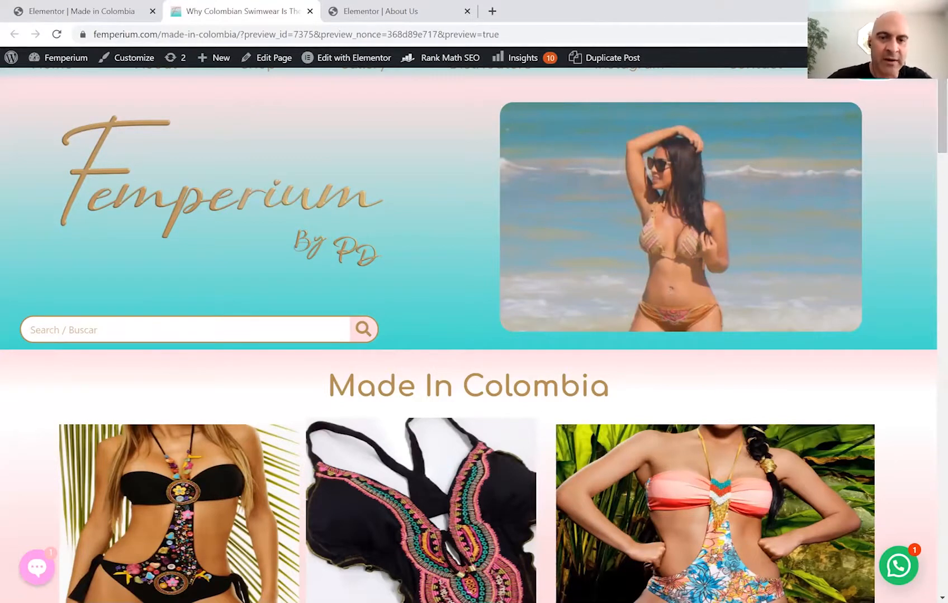
scroll(468, 335, down, 1)
scroll(468, 336, down, 5)
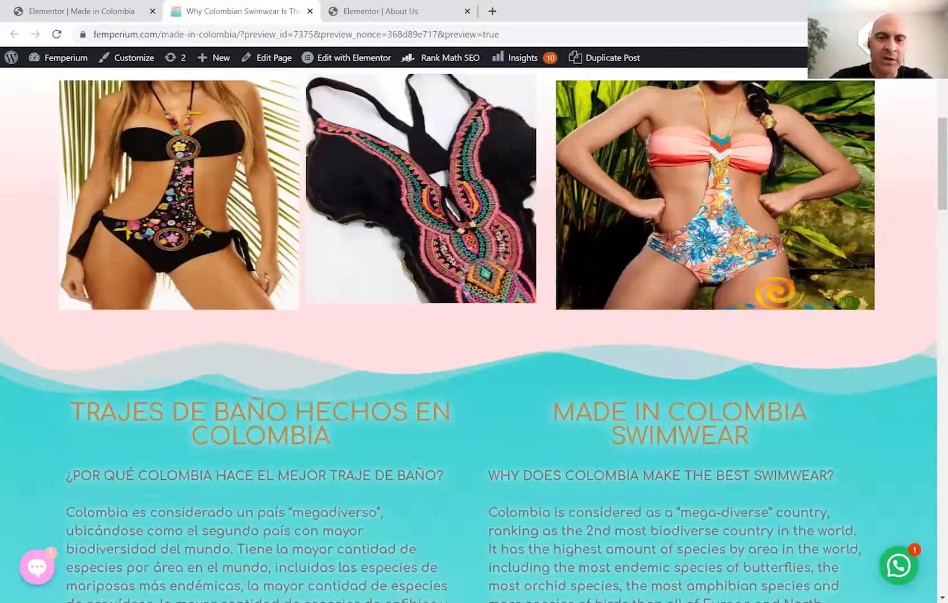
scroll(468, 335, down, 1)
scroll(468, 336, up, 1)
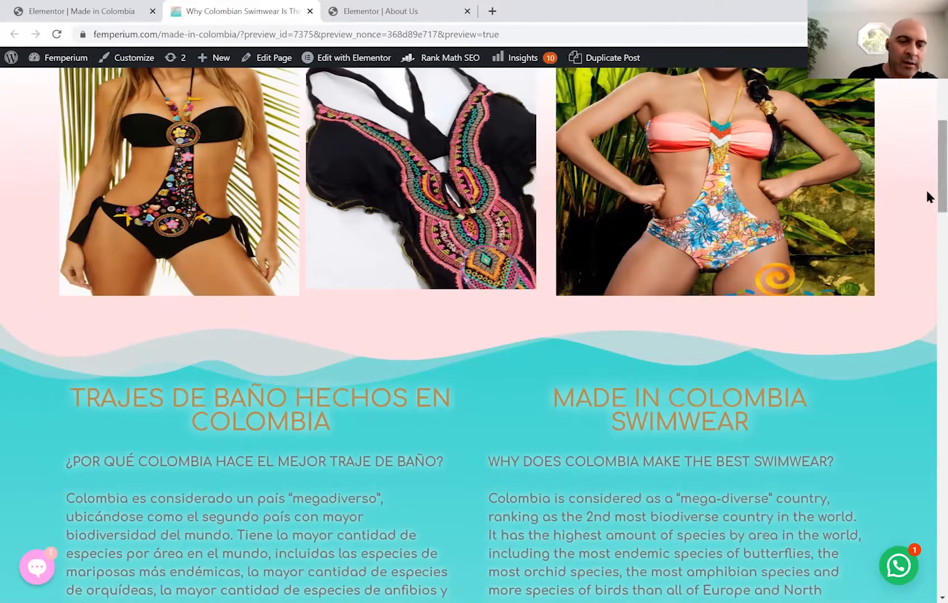
drag(938, 188, 938, 334)
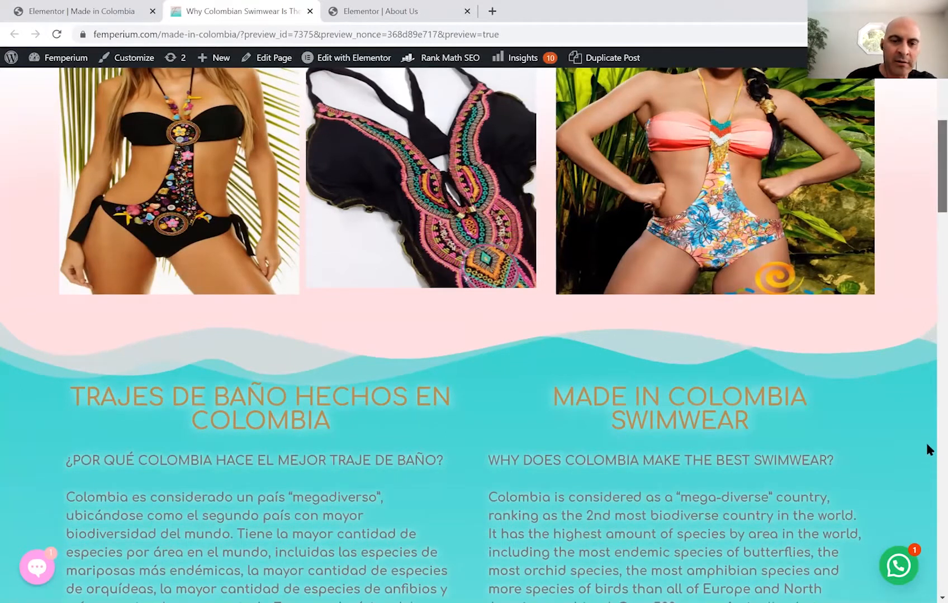
scroll(735, 580, down, 7)
scroll(734, 580, down, 14)
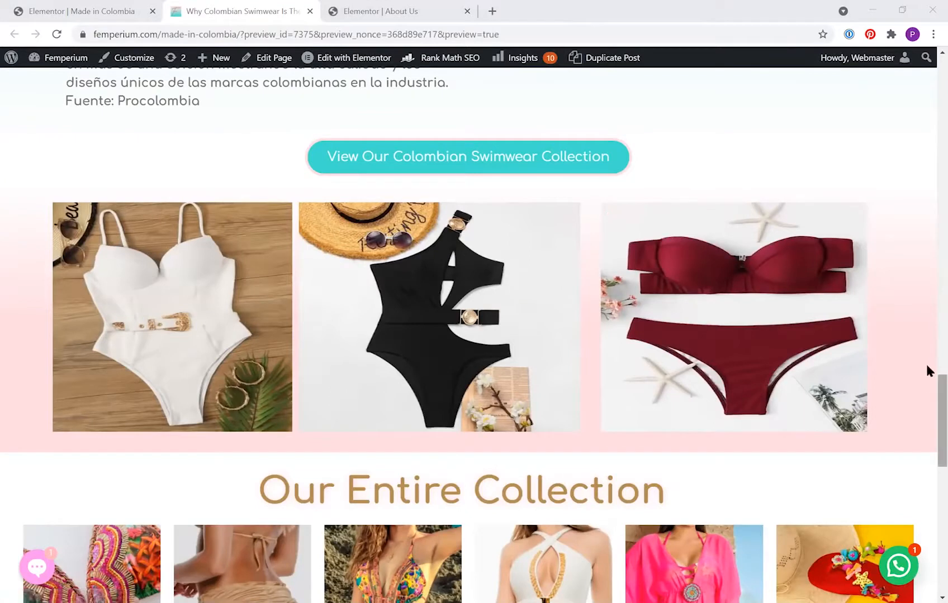
scroll(929, 84, up, 5)
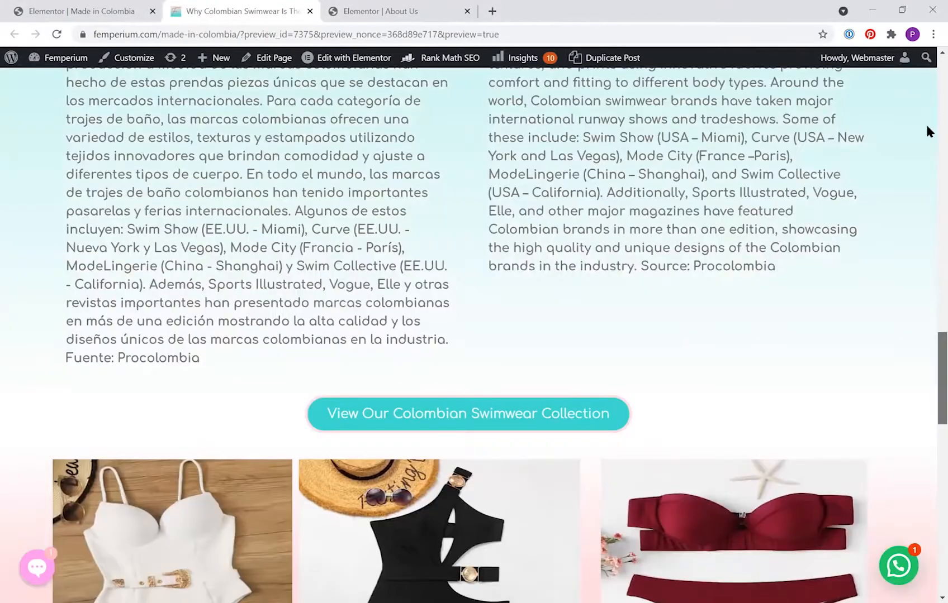
scroll(927, 131, up, 15)
scroll(361, 383, down, 1)
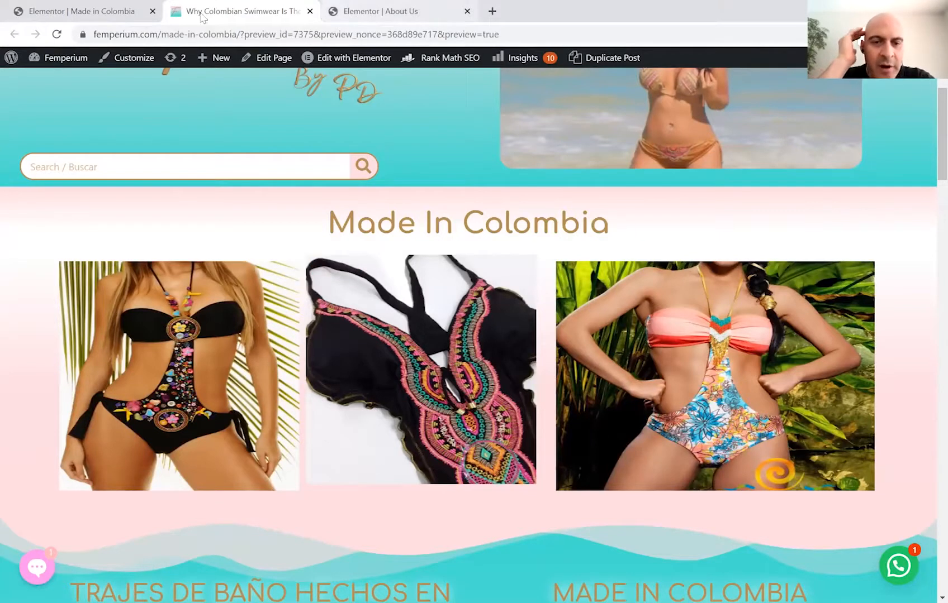
Duplicate the white, black and red photo row, move the copy under the heading, and remove the embroidered row.
click(84, 11)
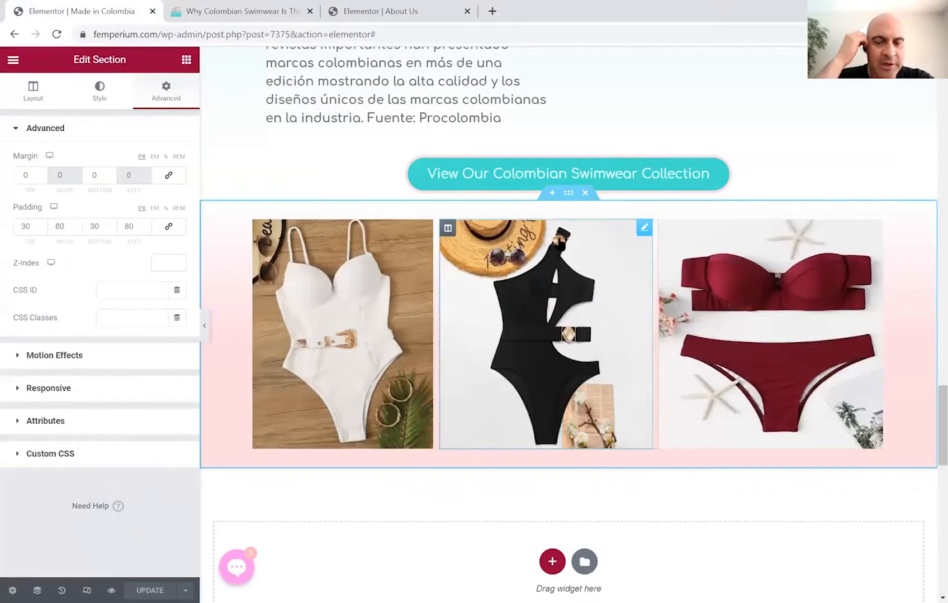
right_click(568, 195)
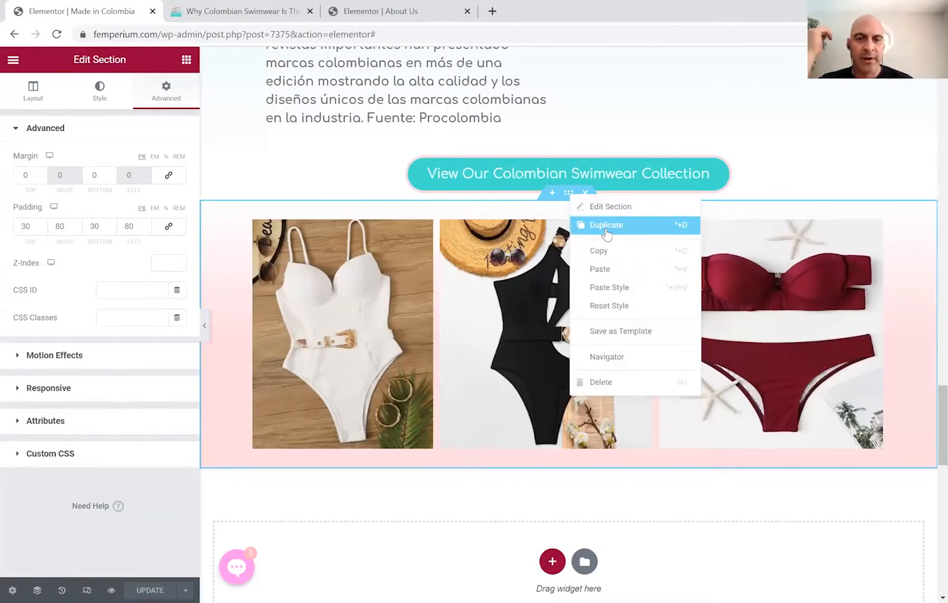
click(606, 226)
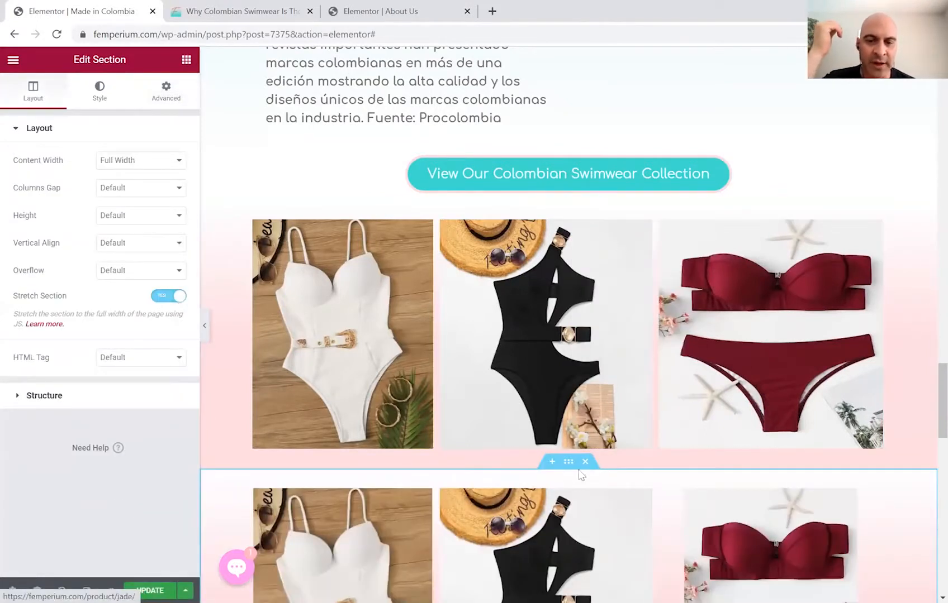
drag(568, 466, 581, 253)
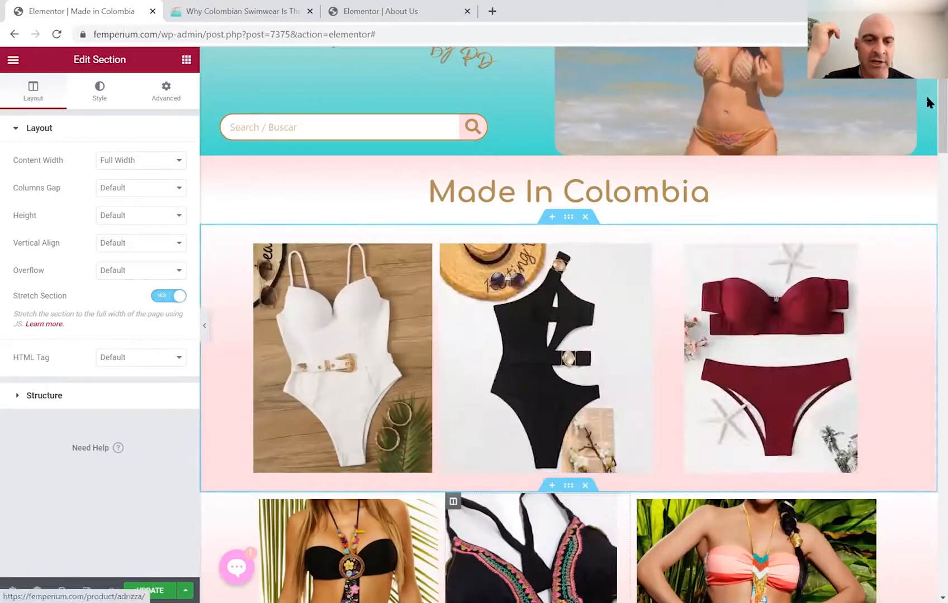
scroll(642, 184, down, 5)
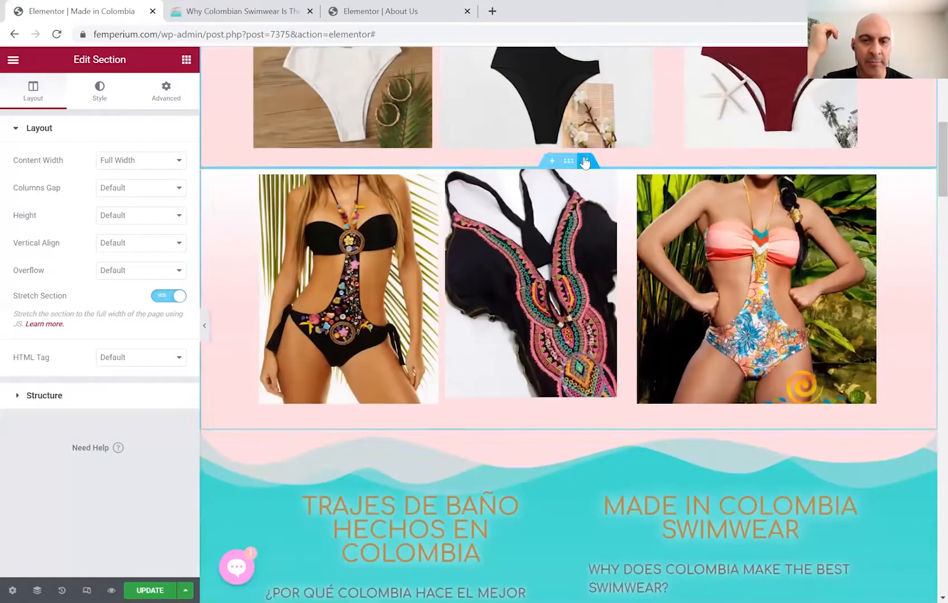
drag(927, 136, 927, 83)
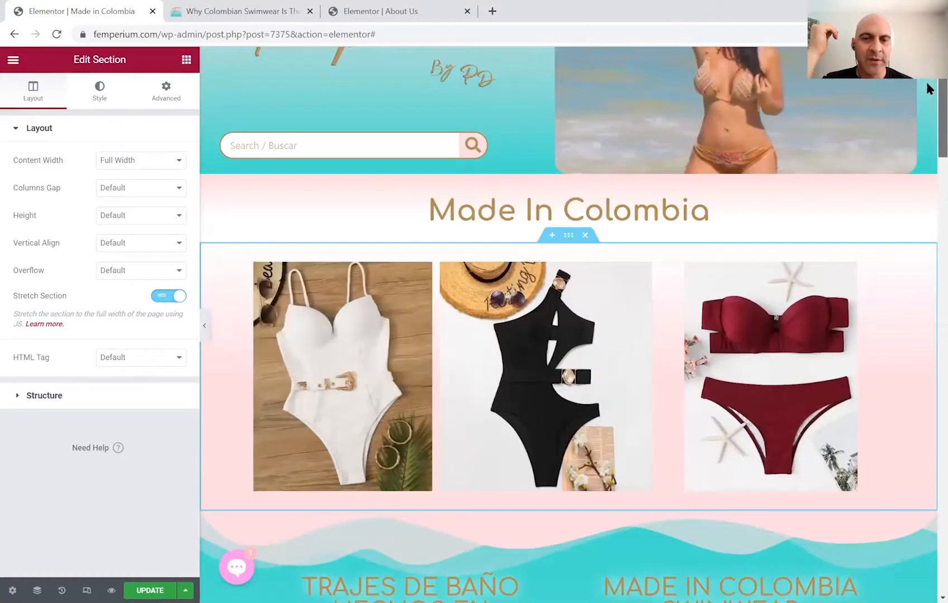
Replace the first top-row photo with the Samara Trikini image found by searching TRIKINI.
click(428, 268)
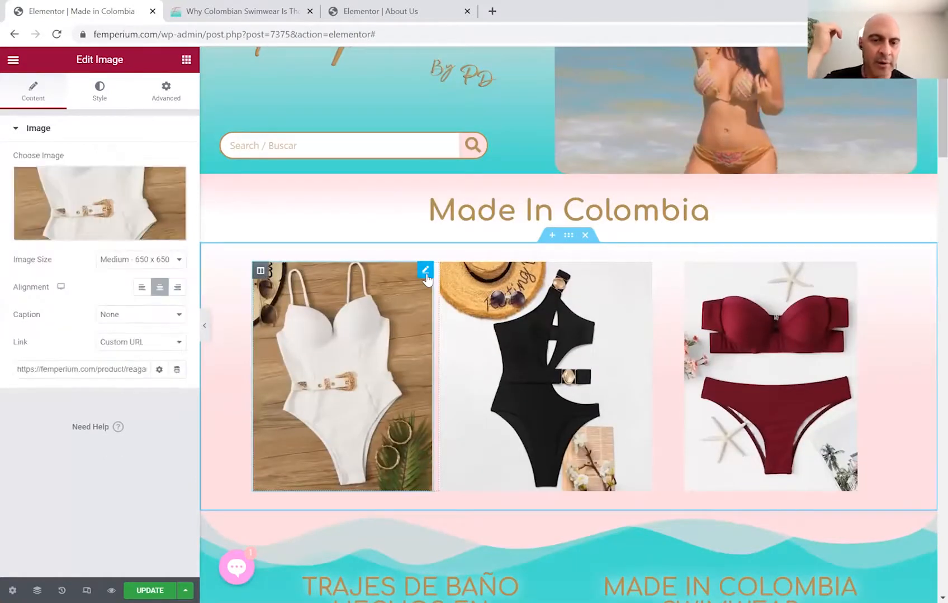
click(97, 228)
click(675, 152)
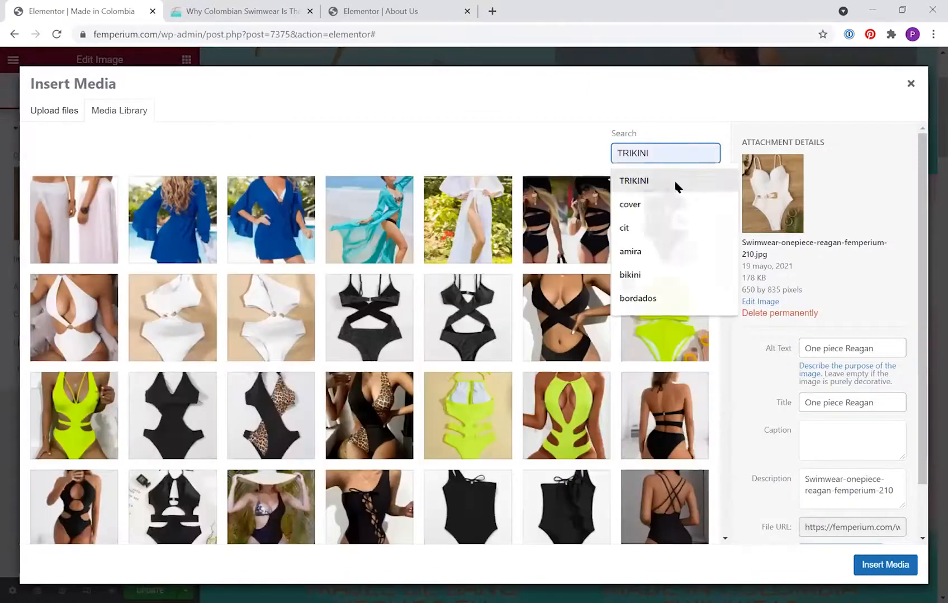
click(675, 184)
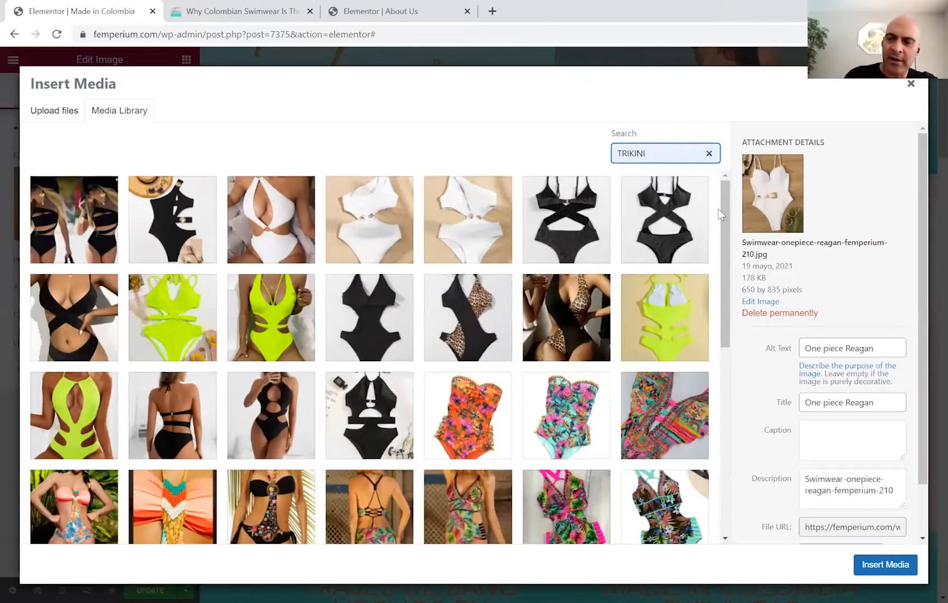
drag(728, 229, 726, 360)
click(271, 220)
click(900, 568)
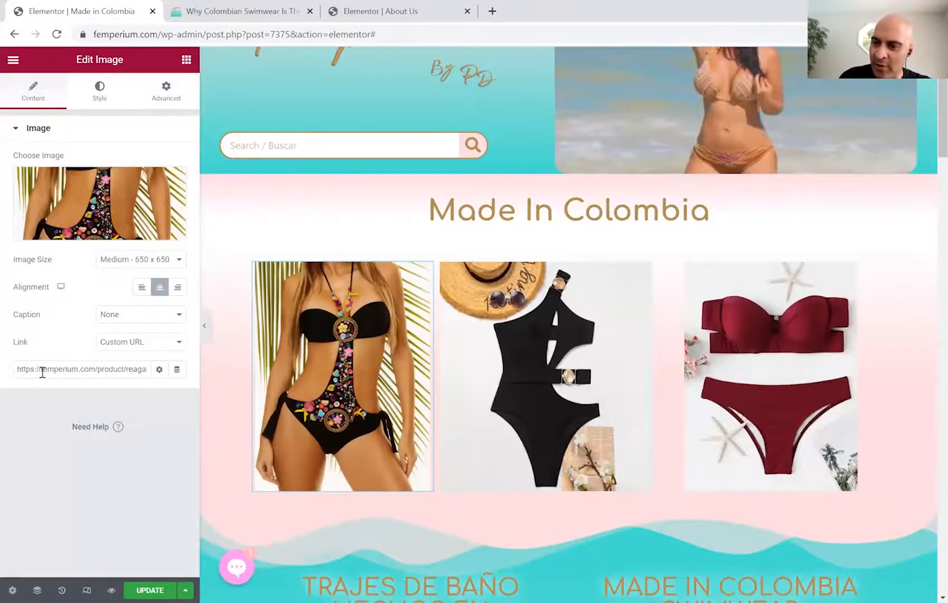
Link the first photo to the Samara product page.
drag(136, 371, 6, 382)
key(Delete)
key(Delete)
key(Delete)
key(Delete)
key(Delete)
text(samara)
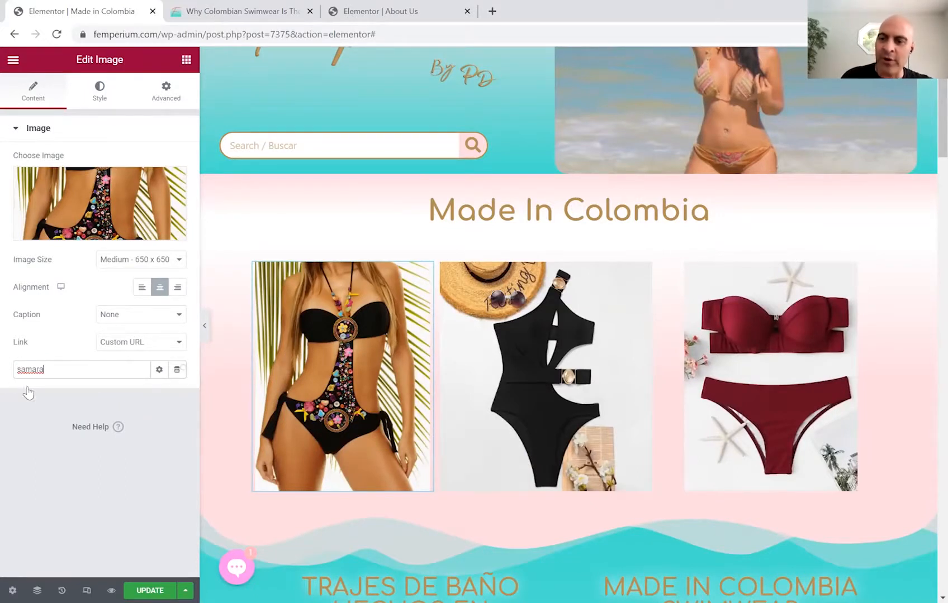
click(29, 392)
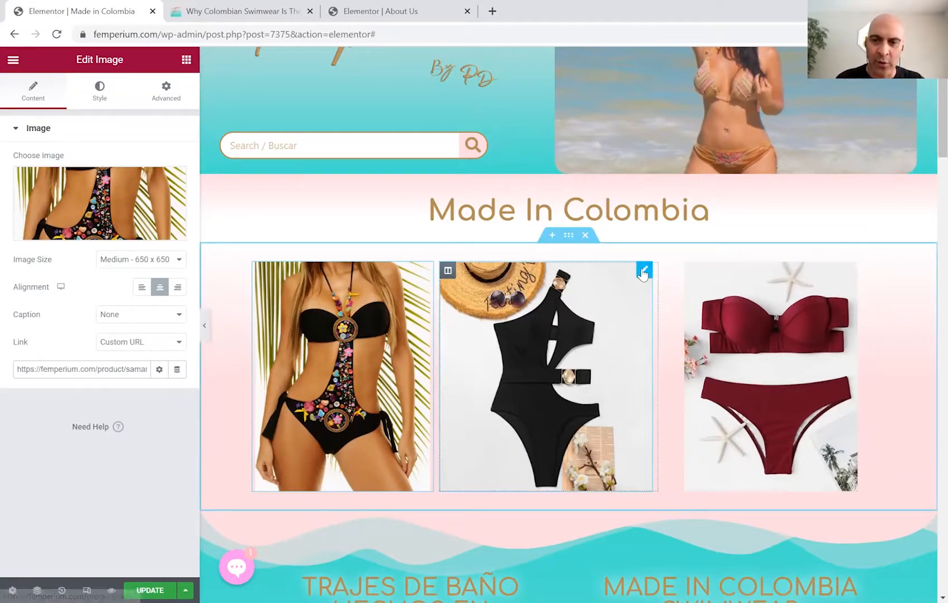
Swap the middle top-row photo for the Habiba Trikini image from the TRIKINI search.
click(643, 272)
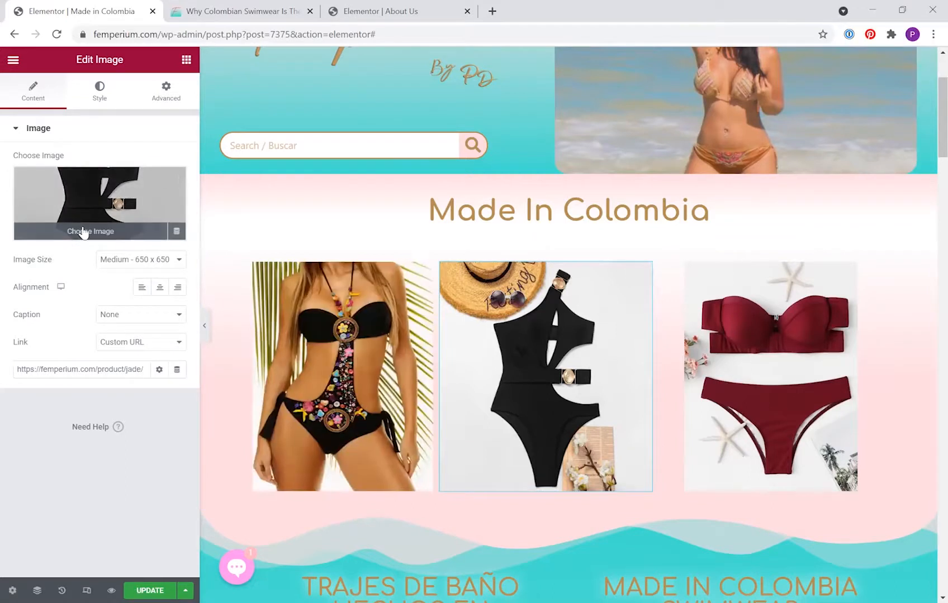
click(83, 228)
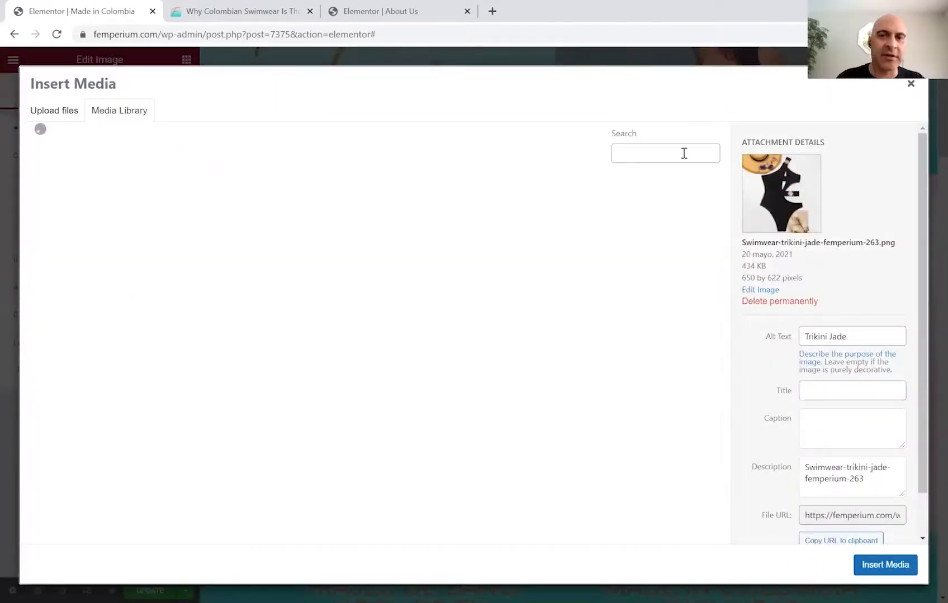
click(676, 154)
click(671, 187)
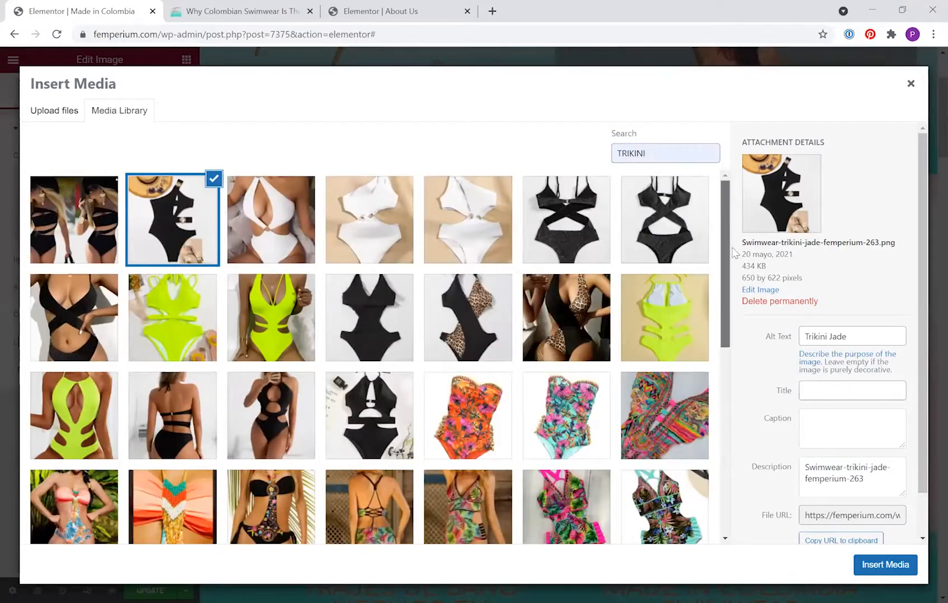
scroll(734, 253, down, 3)
scroll(743, 407, down, 4)
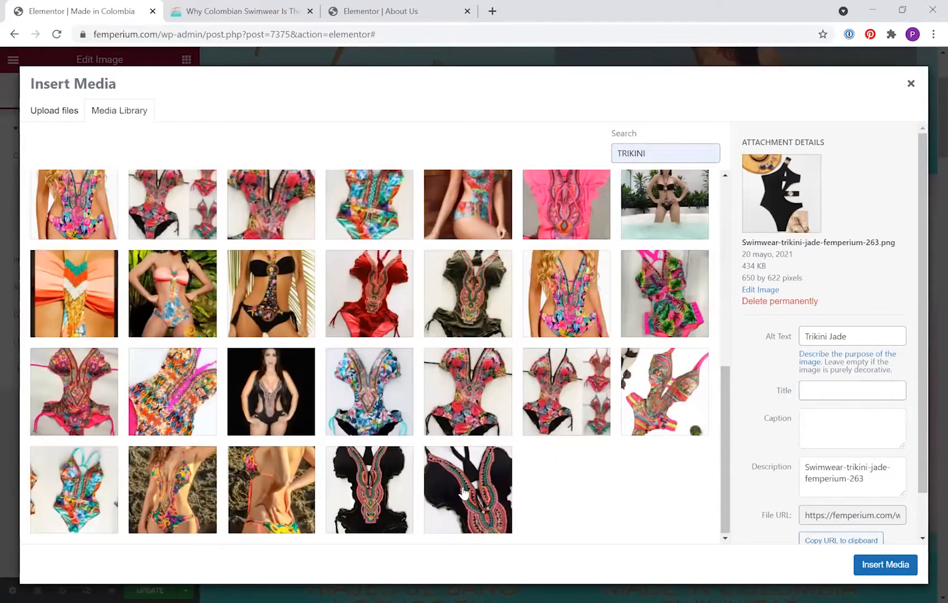
click(653, 365)
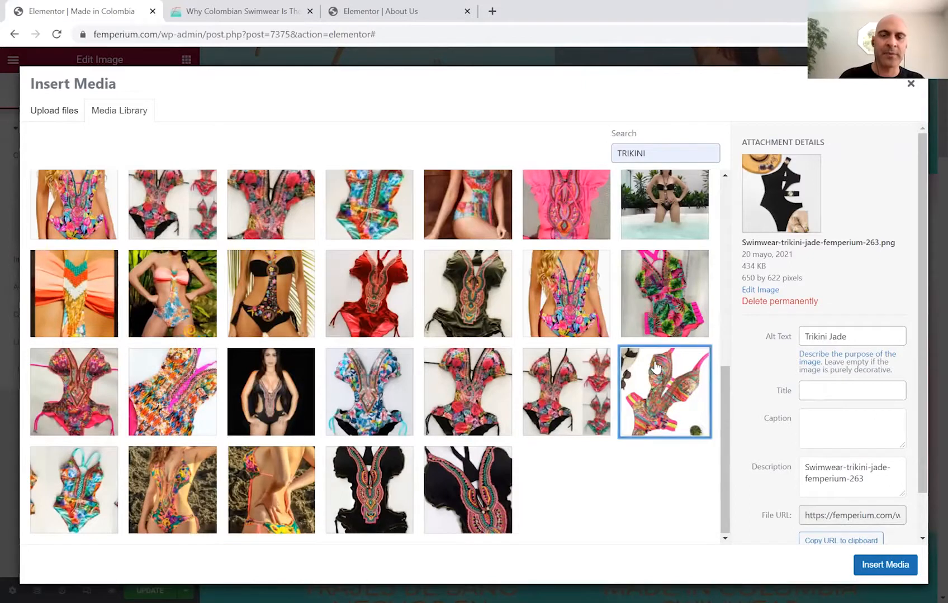
click(881, 565)
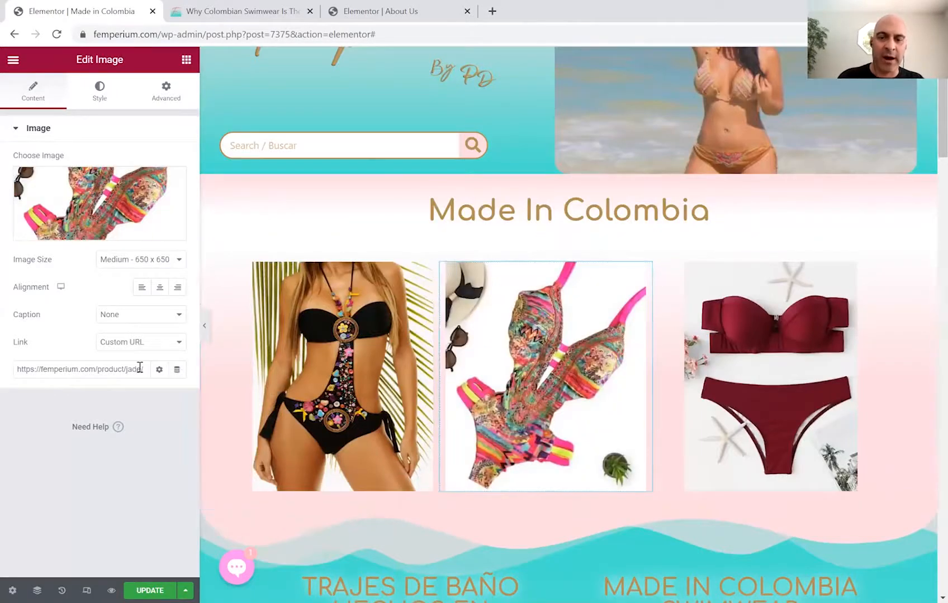
Replace the middle photo's Jade link with the Trikinis gallery page.
drag(140, 368, 11, 361)
key(BackSpace)
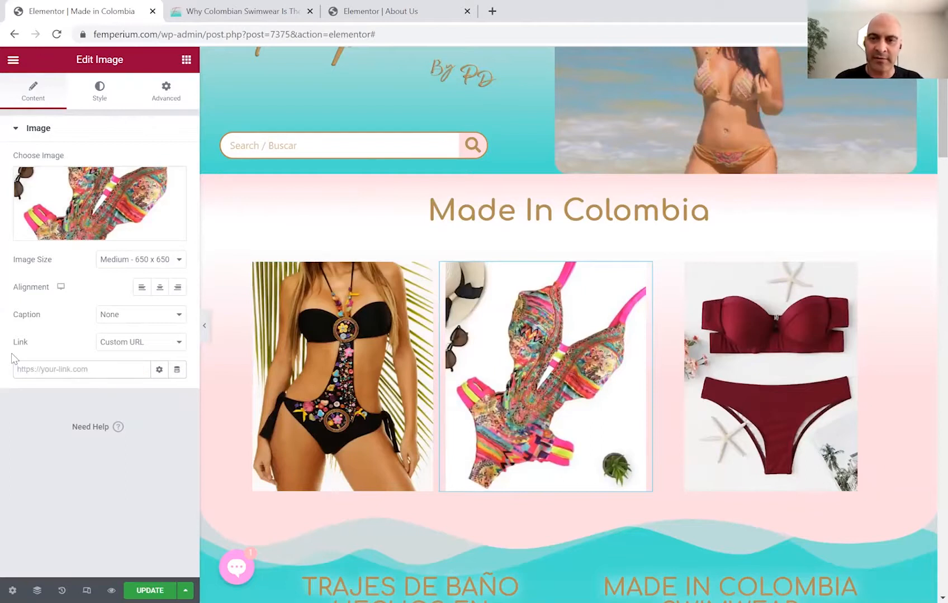
text(habi)
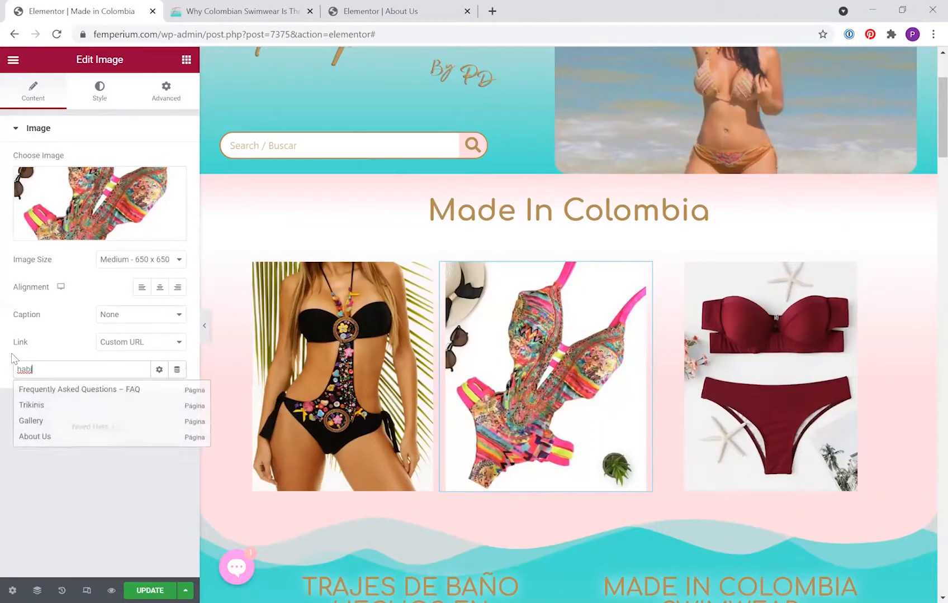
text(b)
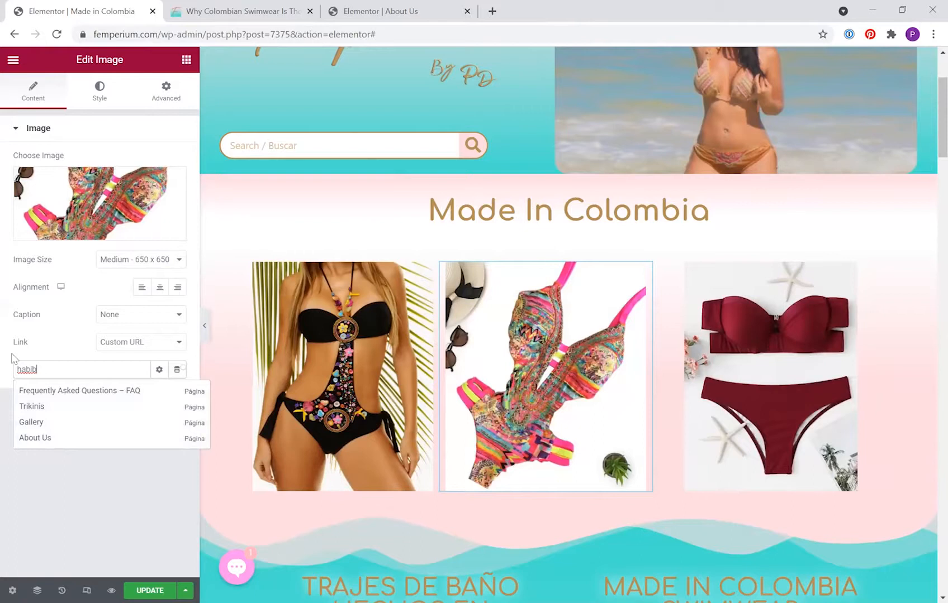
text(a)
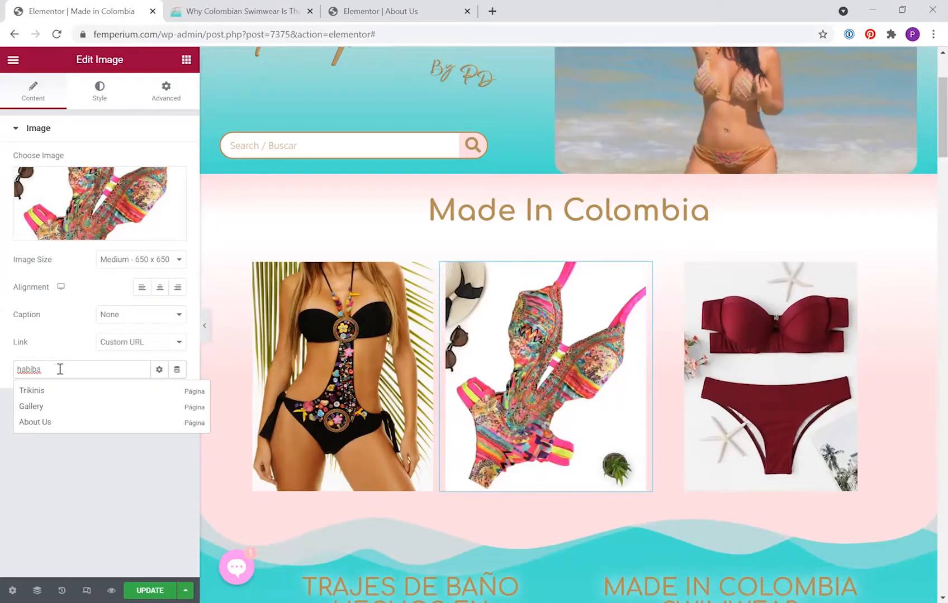
click(32, 391)
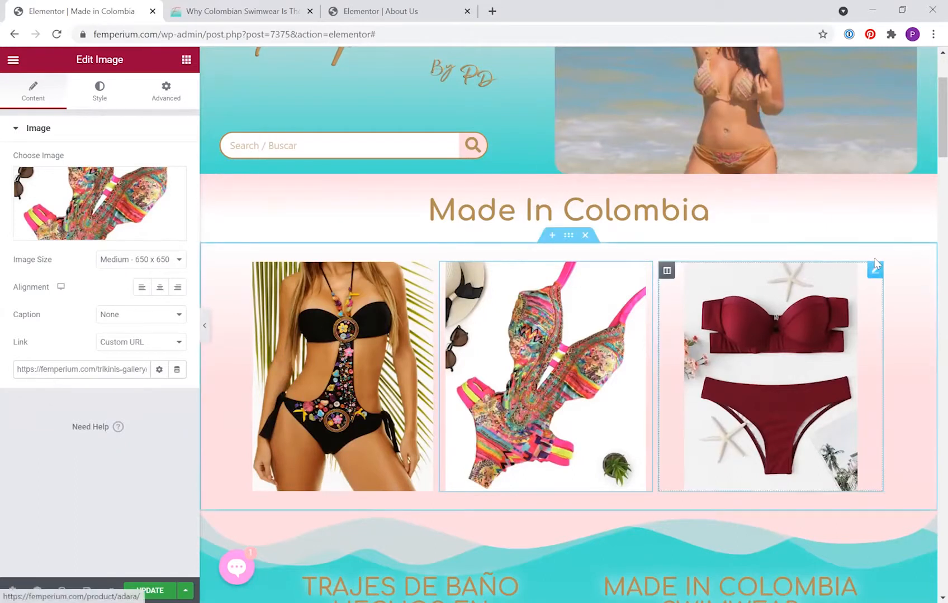
Replace the third top-row photo with the floral Mia Trikini image from the TRIKINI search.
click(873, 273)
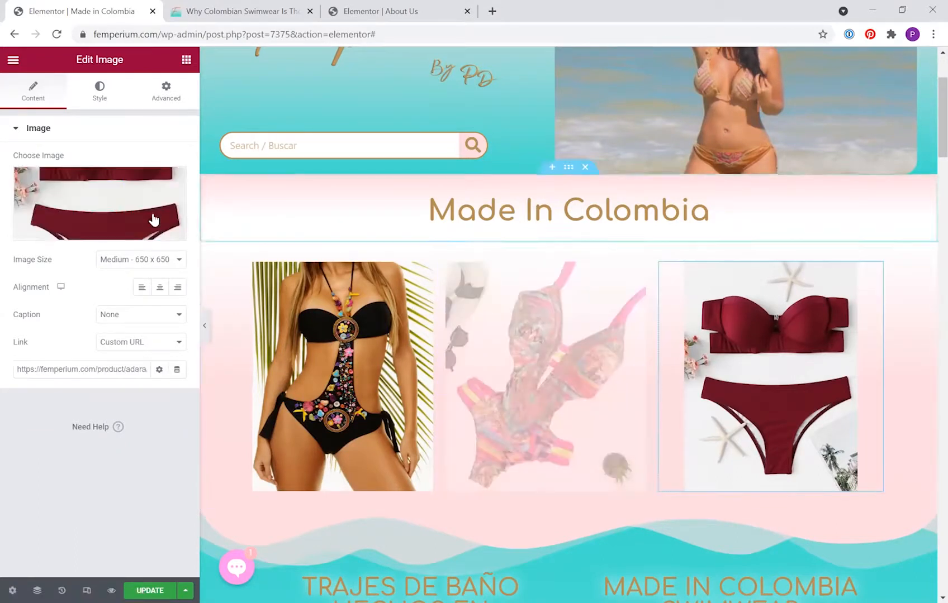
click(125, 223)
click(657, 149)
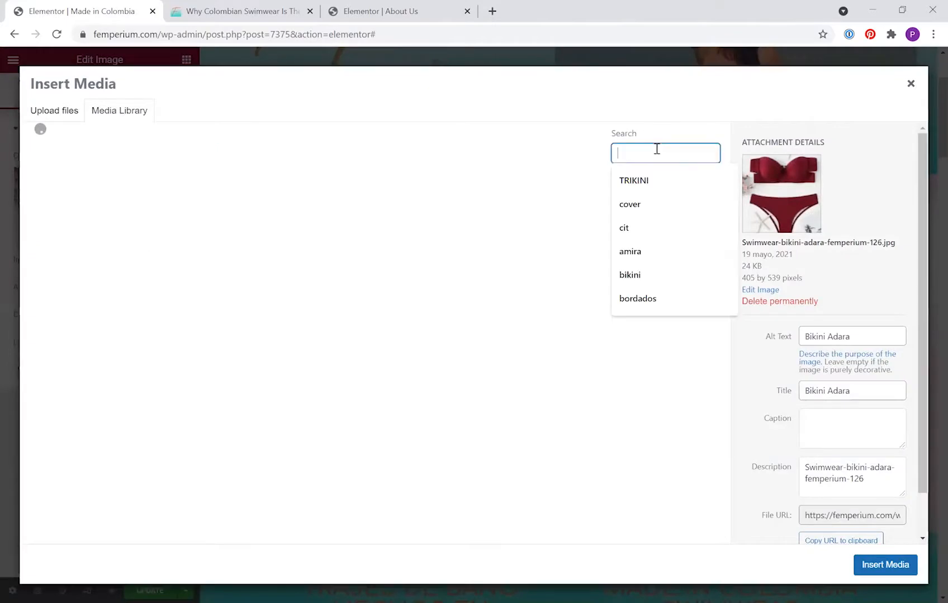
key(Down)
key(Return)
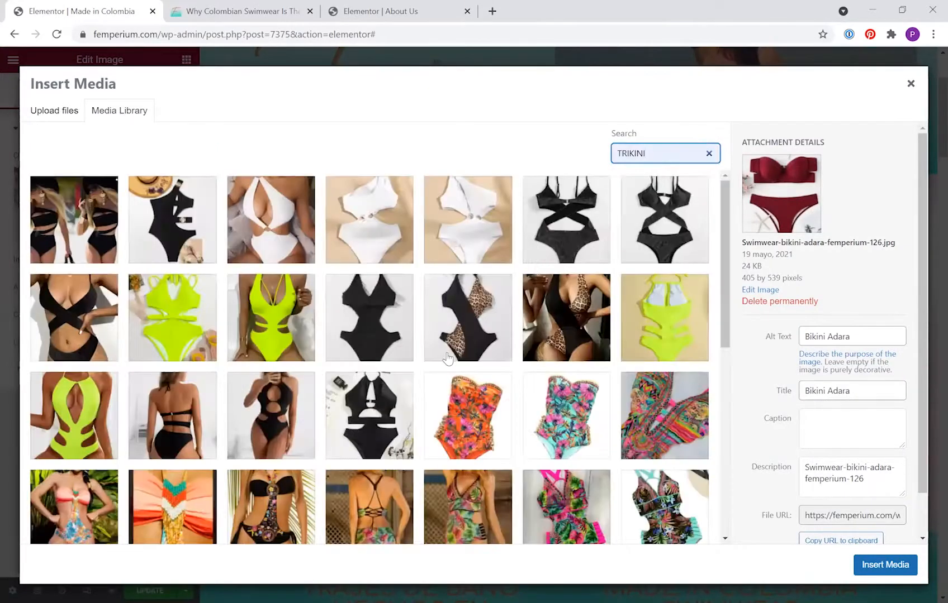
scroll(169, 390, down, 3)
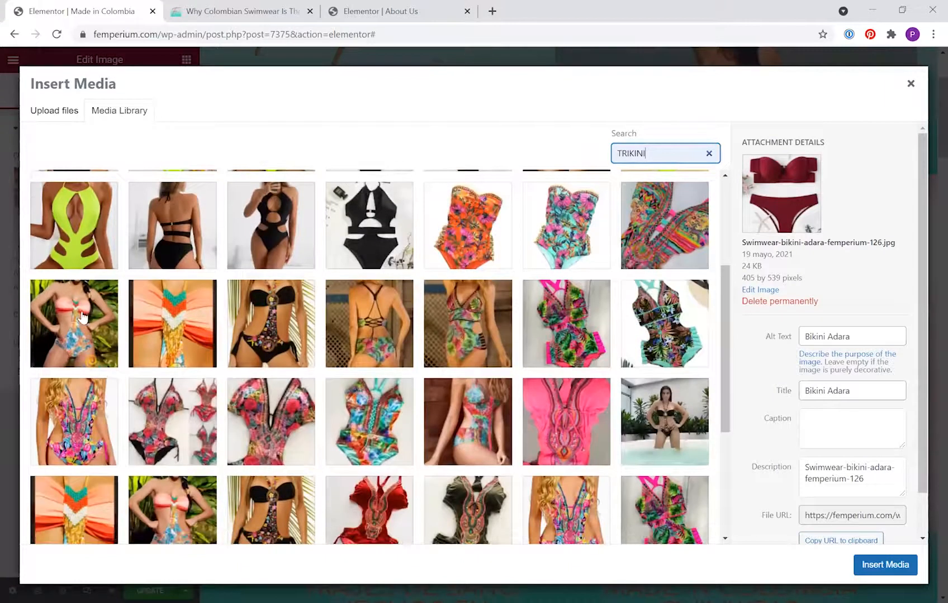
click(78, 319)
click(885, 564)
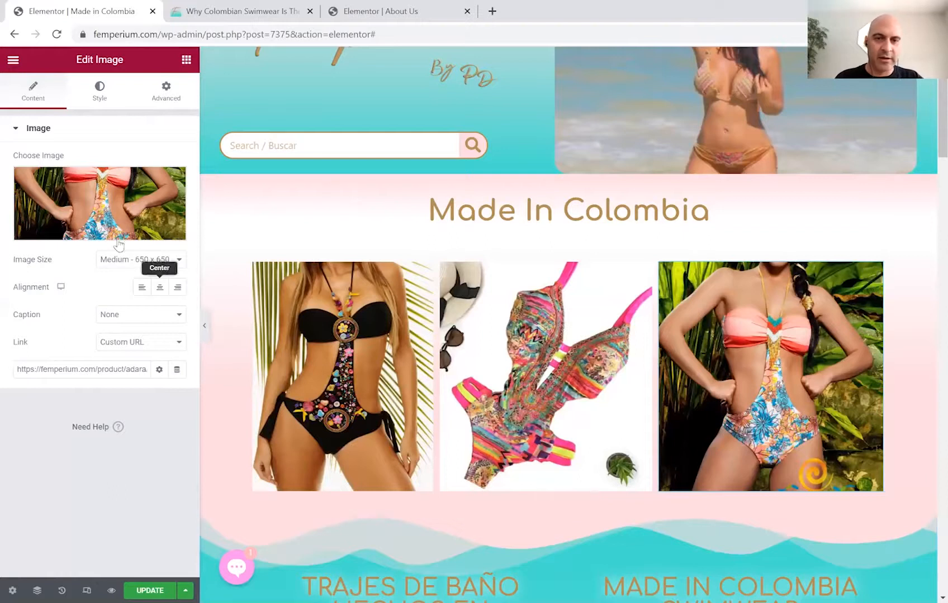
Clear the third photo's old link and link it to the Mia product page.
mouse_move(97, 218)
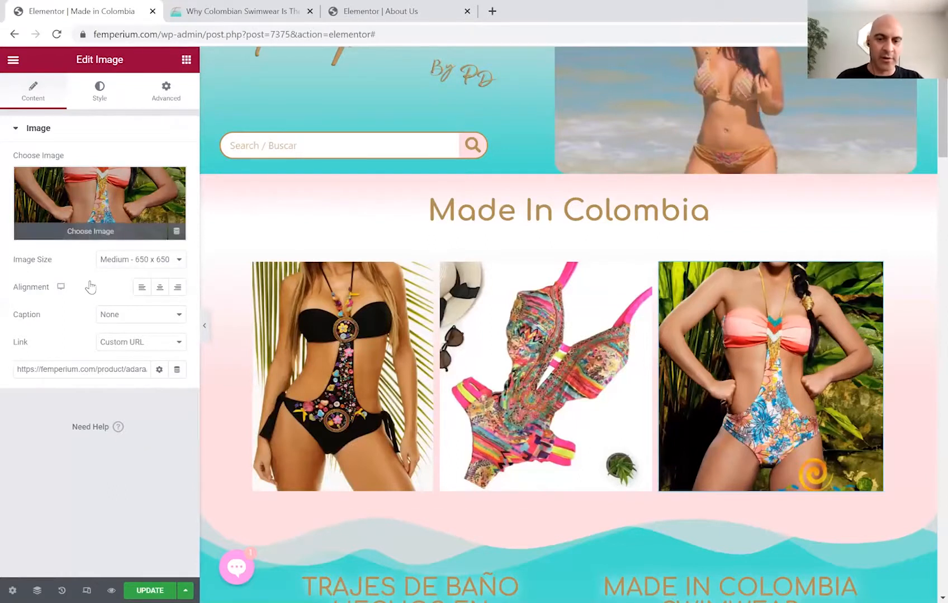
click(91, 230)
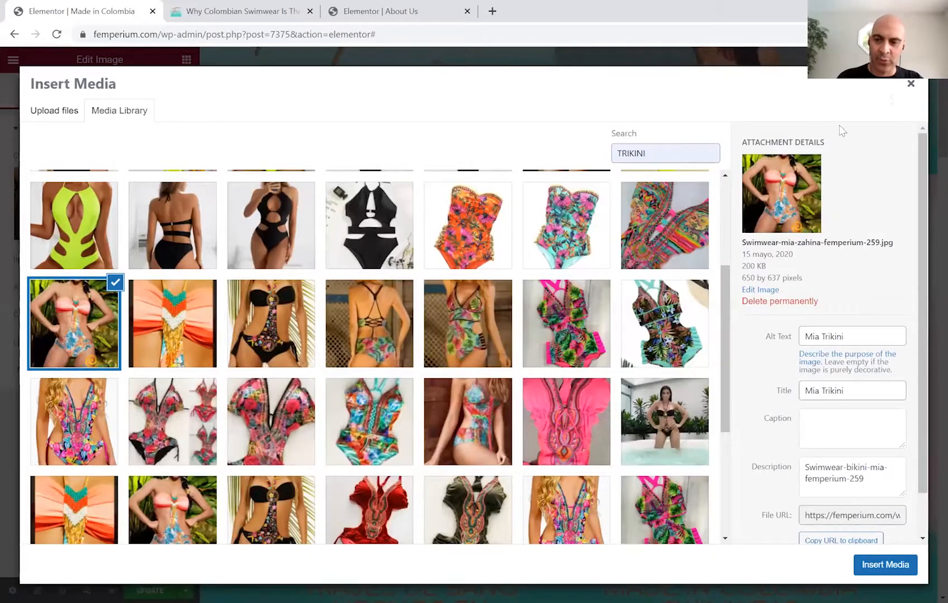
click(909, 87)
drag(137, 371, 35, 377)
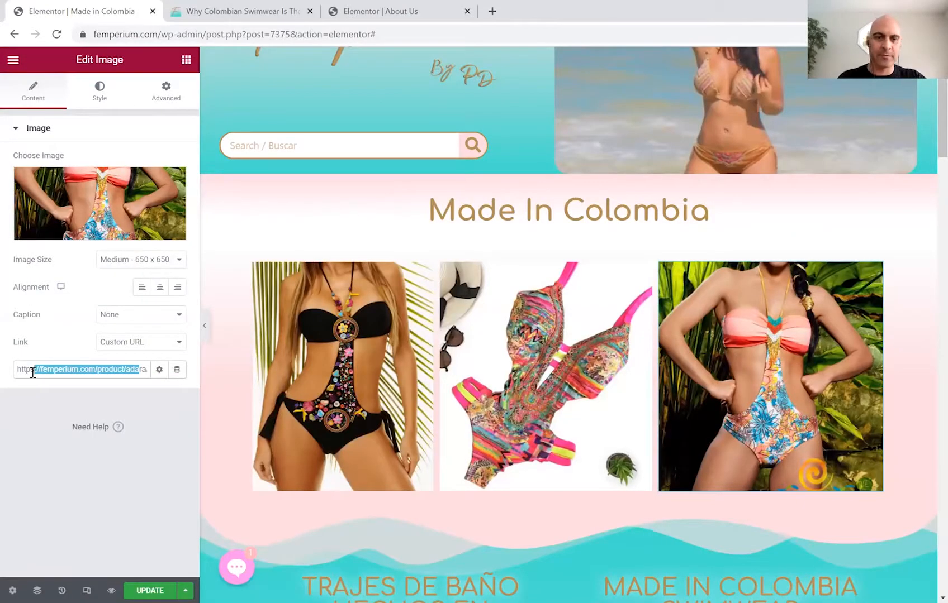
key(ctrl+a)
key(BackSpace)
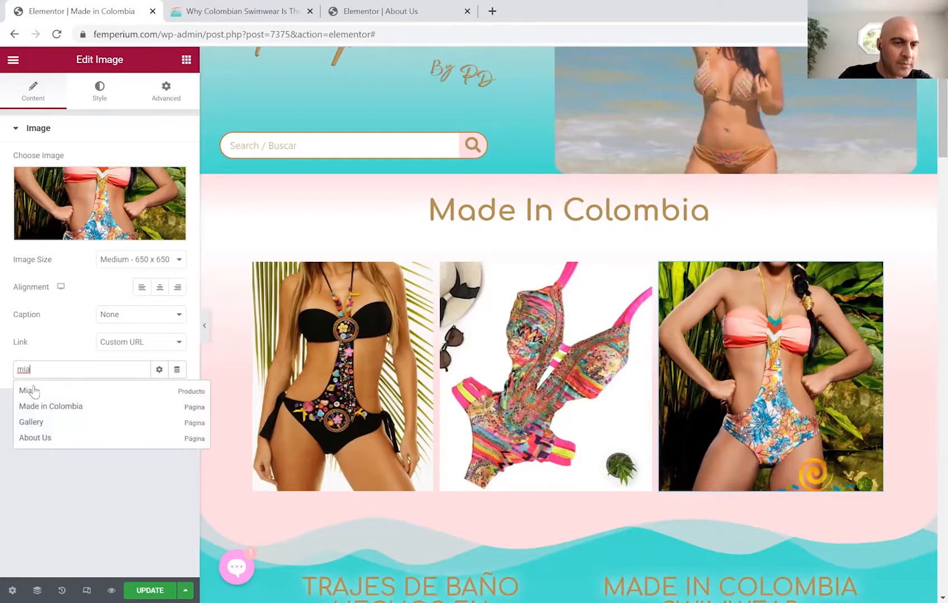
click(34, 391)
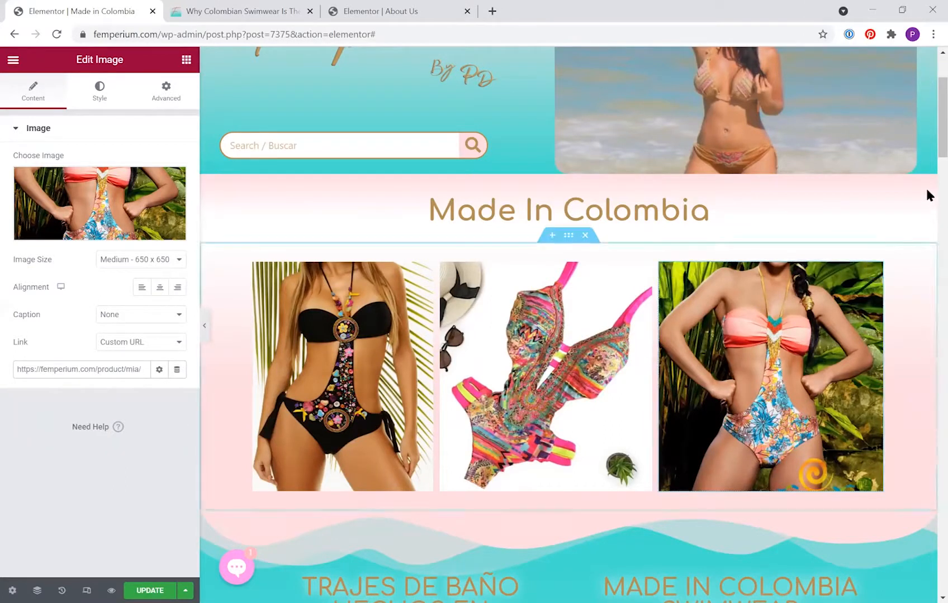
Check the new Samara, Habiba and Mia gallery in the preview and click Update.
scroll(928, 137, down, 3)
scroll(928, 148, down, 1)
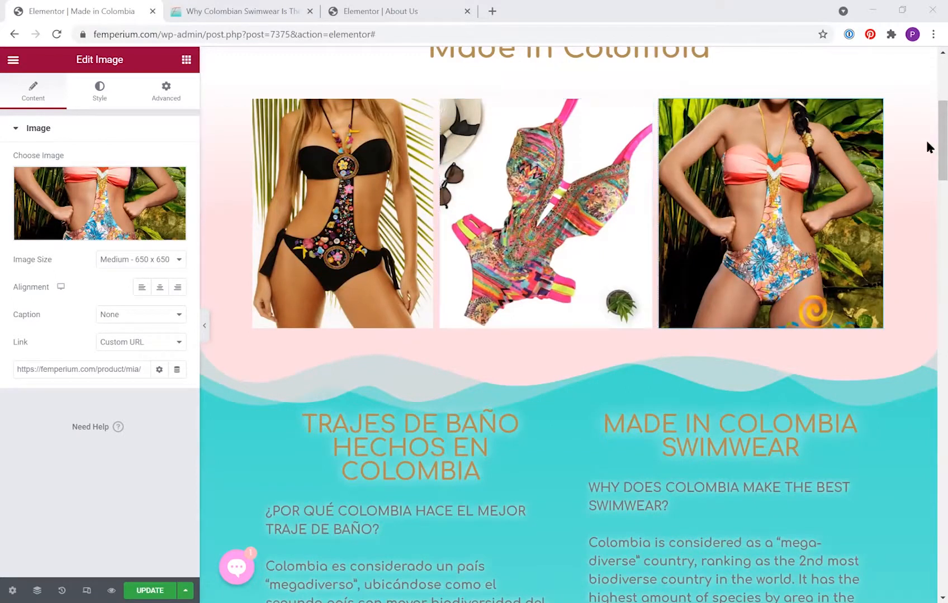
scroll(556, 345, down, 1)
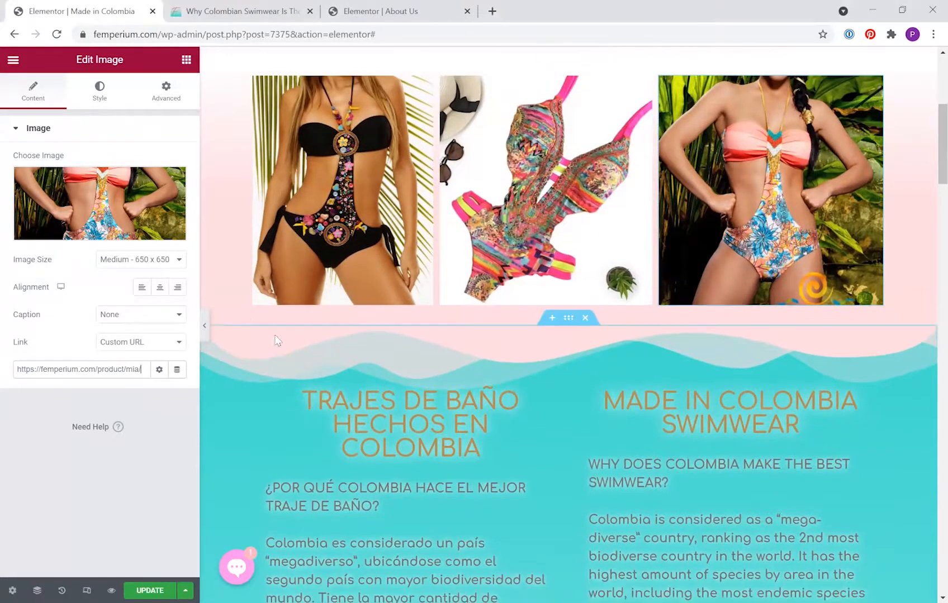
click(162, 590)
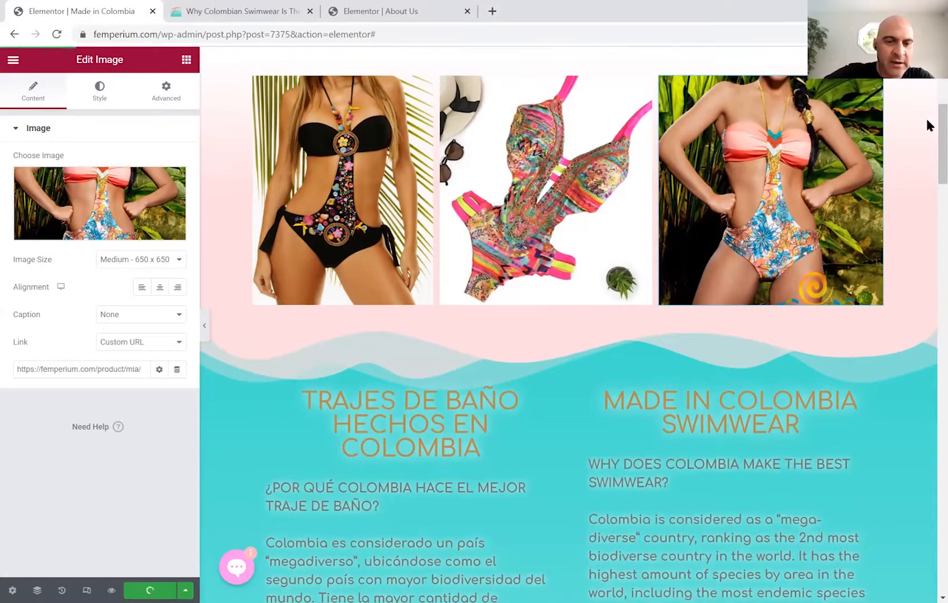
scroll(927, 106, up, 5)
scroll(925, 124, down, 2)
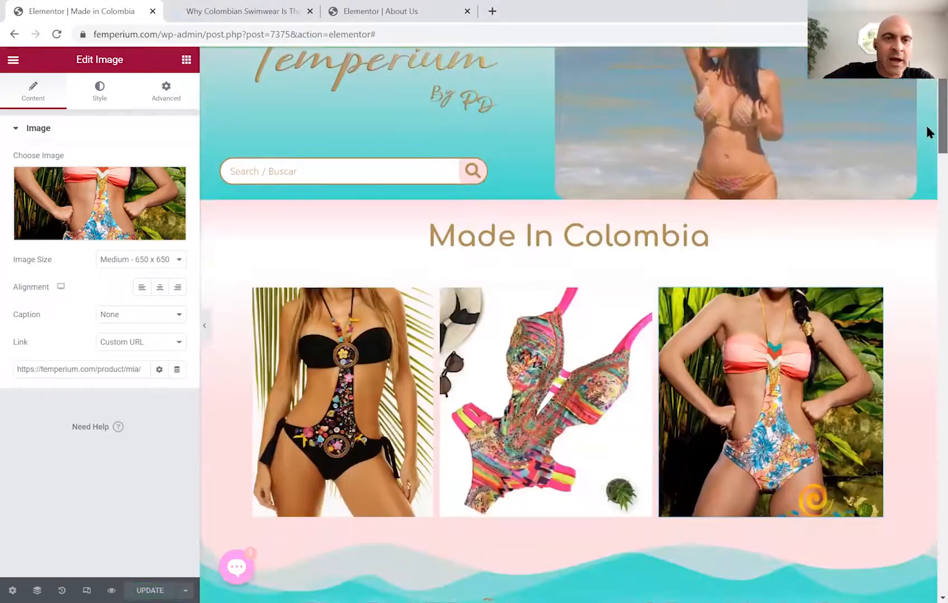
scroll(925, 124, down, 5)
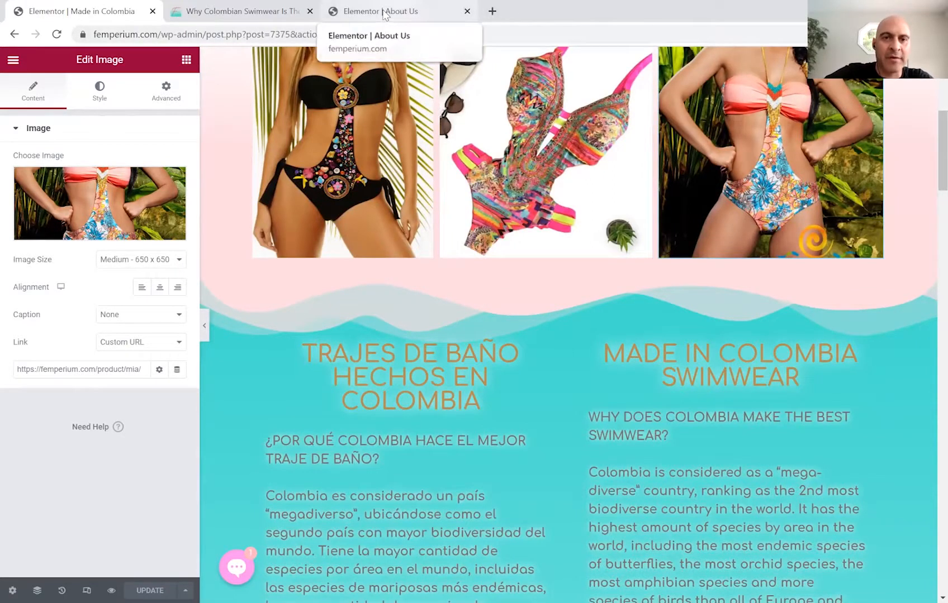
Reload the page preview and scroll through it to check the new gallery and text.
click(274, 12)
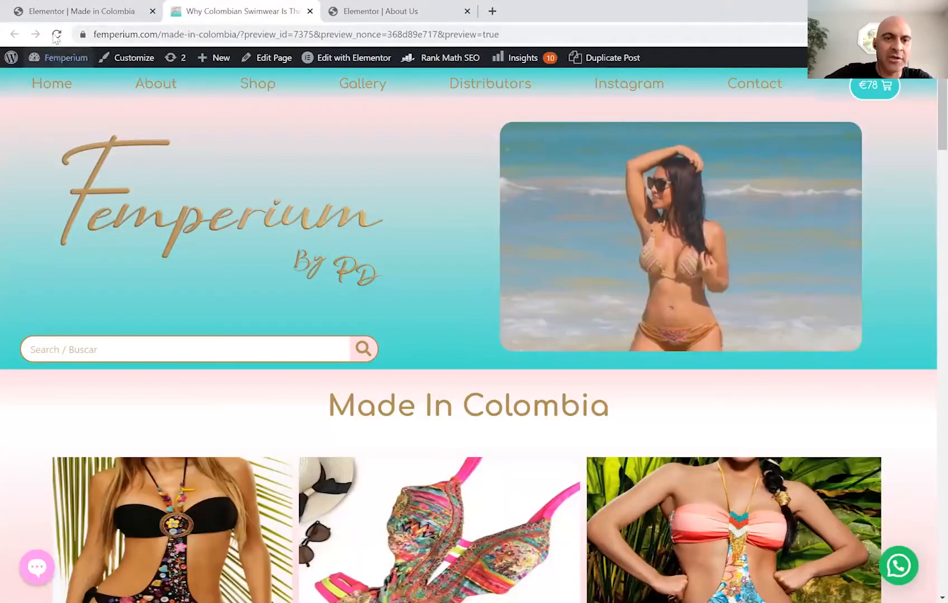
click(107, 85)
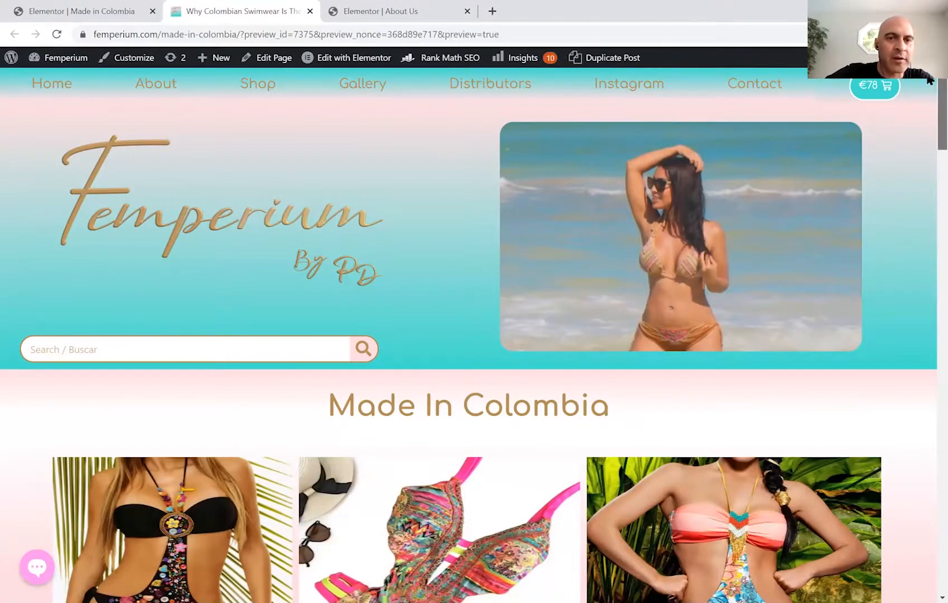
scroll(929, 80, down, 3)
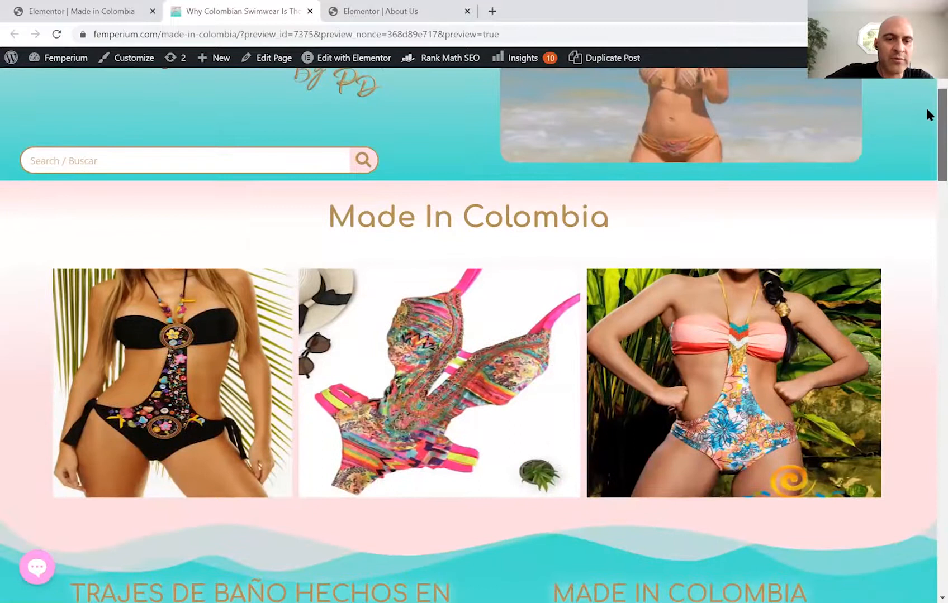
scroll(926, 110, down, 3)
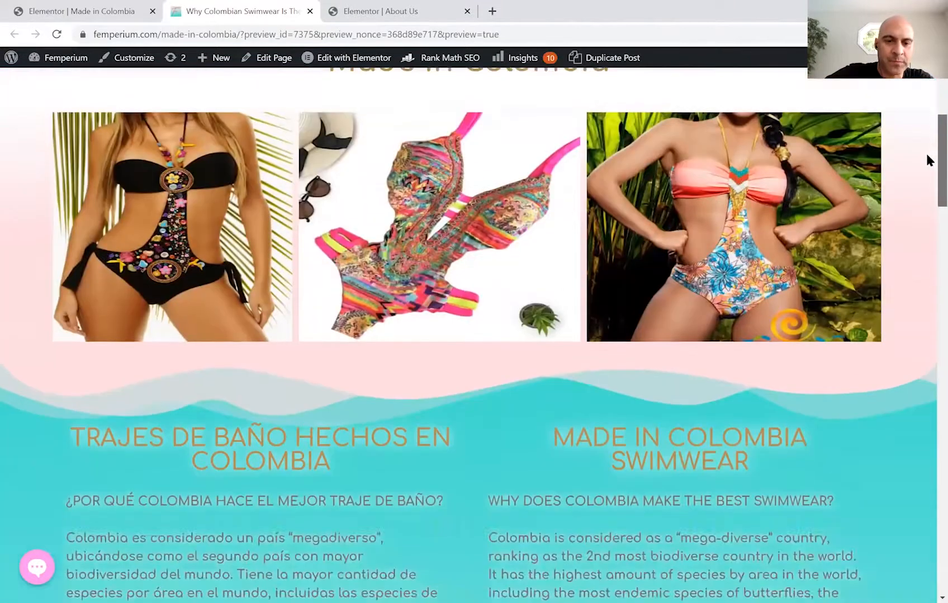
scroll(925, 157, down, 4)
scroll(925, 185, down, 1)
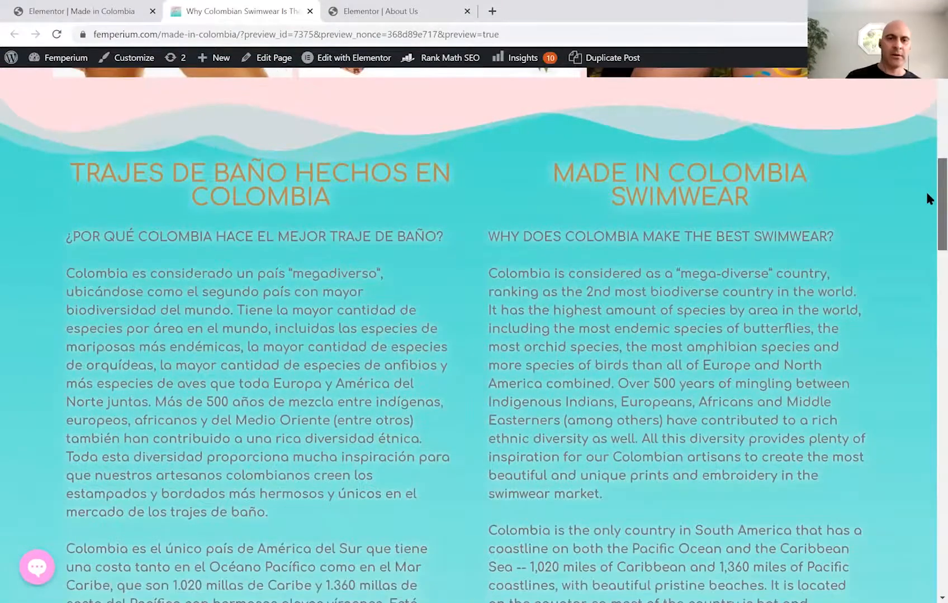
scroll(927, 201, down, 3)
scroll(927, 222, down, 1)
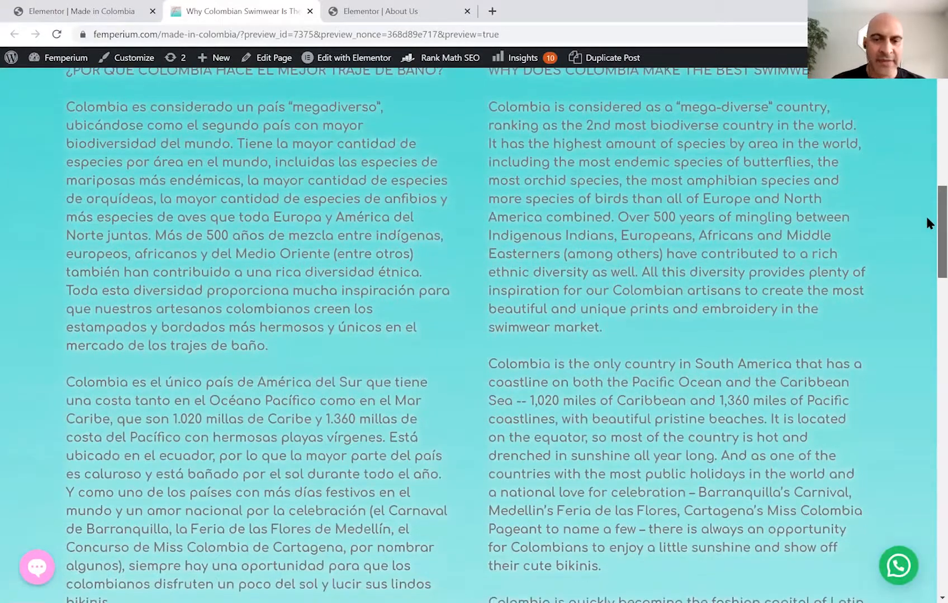
scroll(927, 223, down, 2)
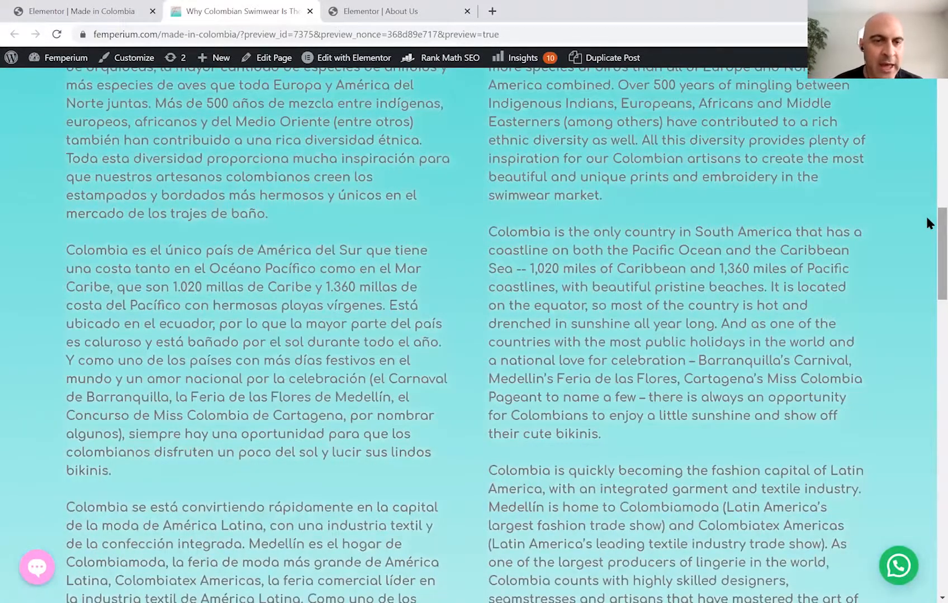
scroll(926, 223, down, 2)
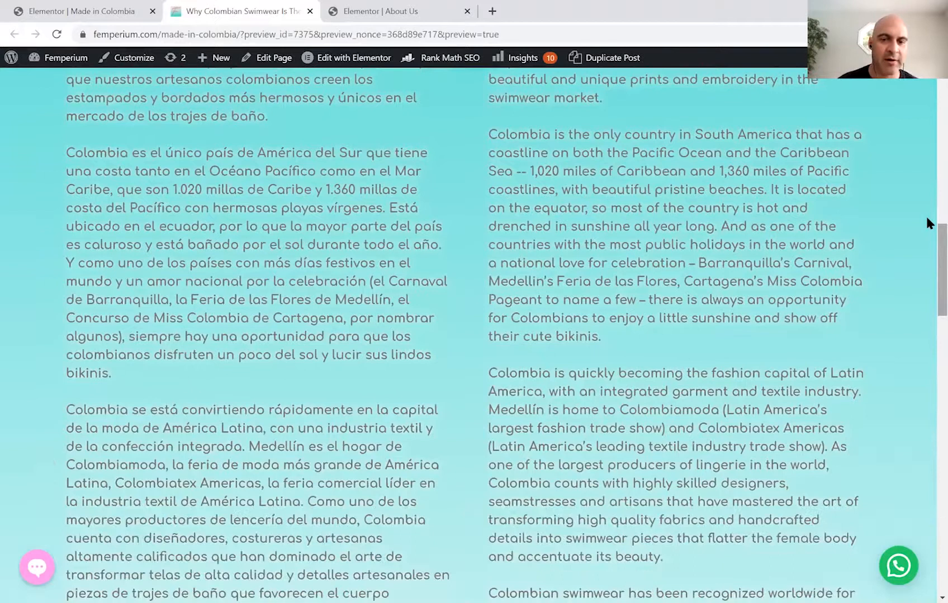
scroll(926, 222, up, 6)
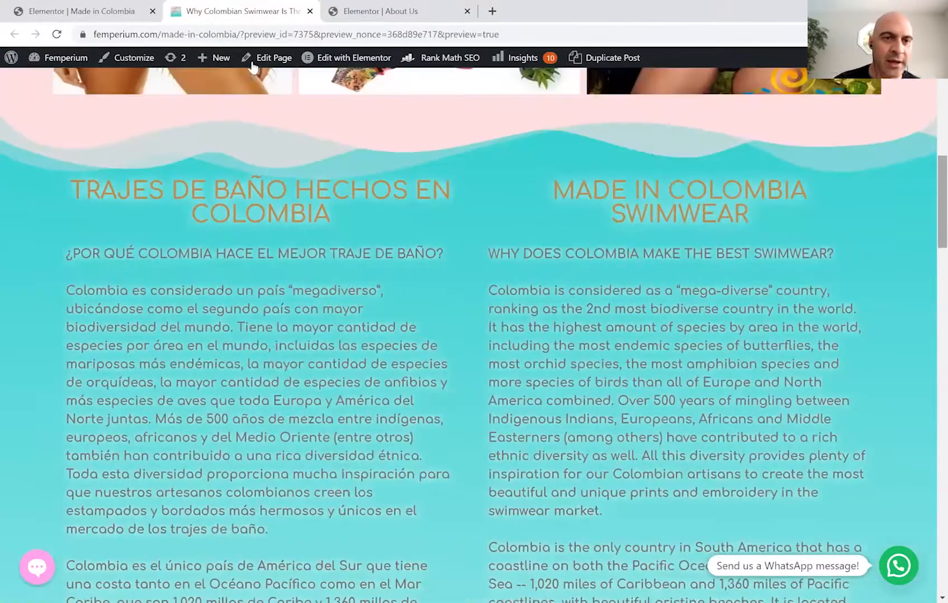
scroll(252, 65, up, 7)
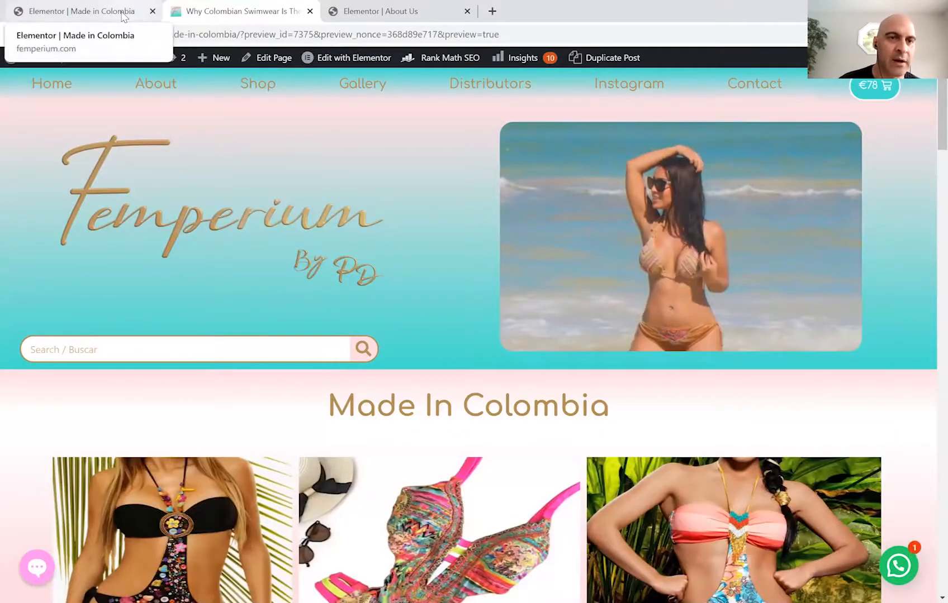
click(124, 12)
click(240, 11)
Open the page in the standard editor and start editing the Rank Math snippet.
click(276, 59)
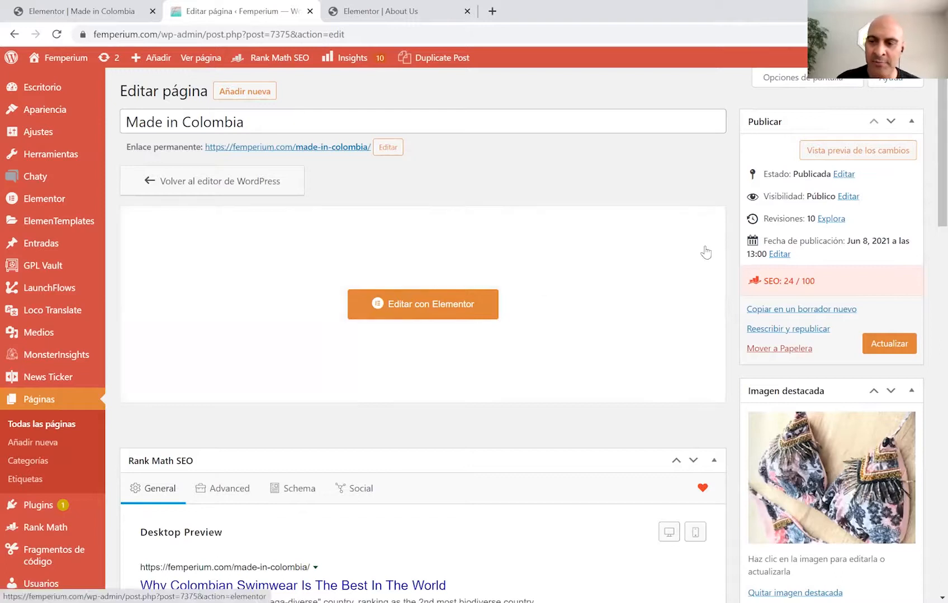
scroll(925, 196, down, 9)
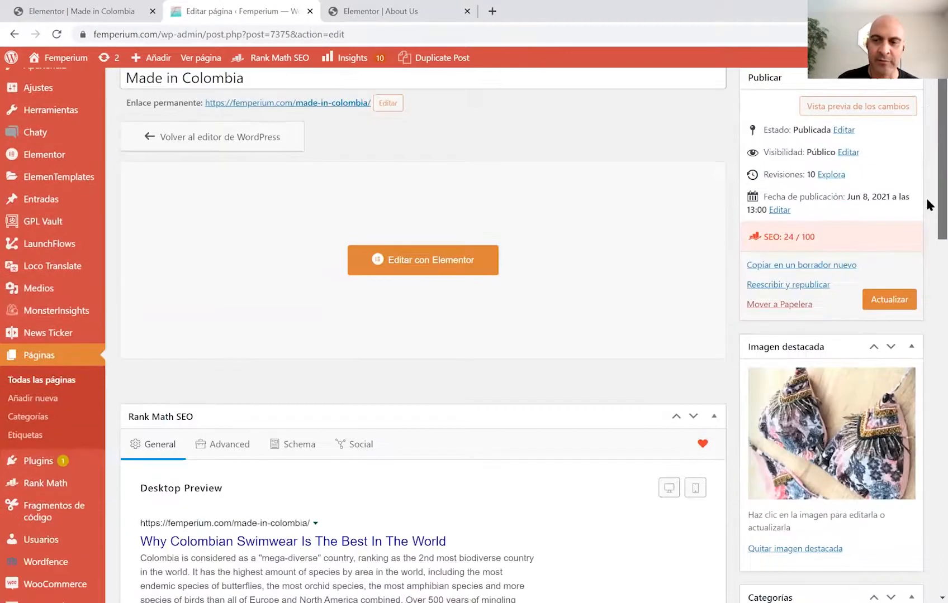
scroll(925, 296, up, 2)
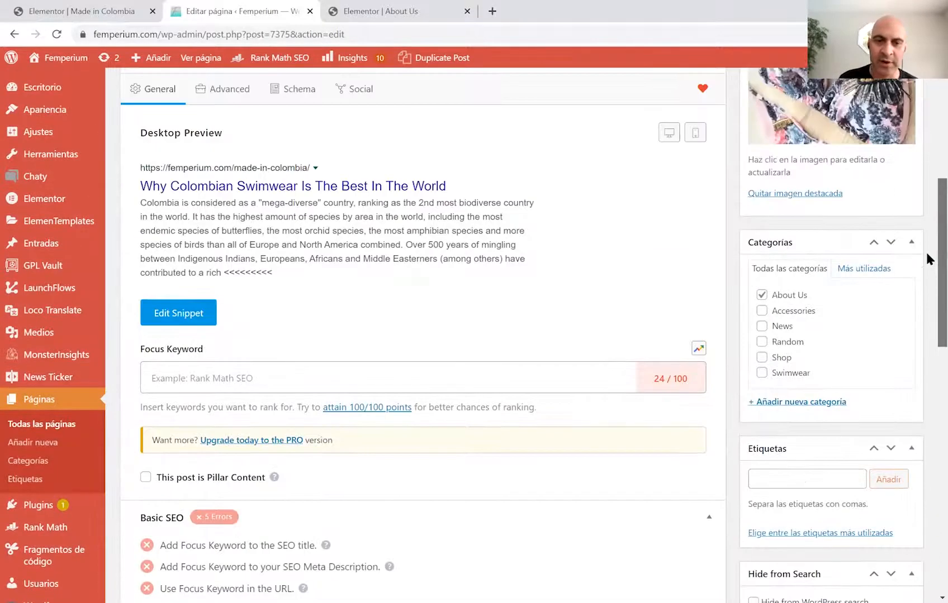
click(178, 314)
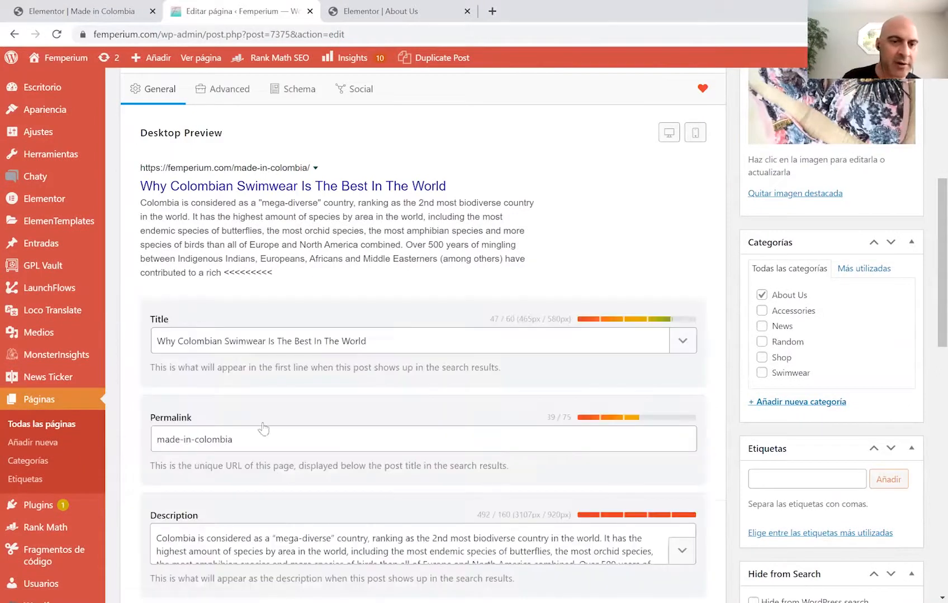
scroll(925, 240, down, 5)
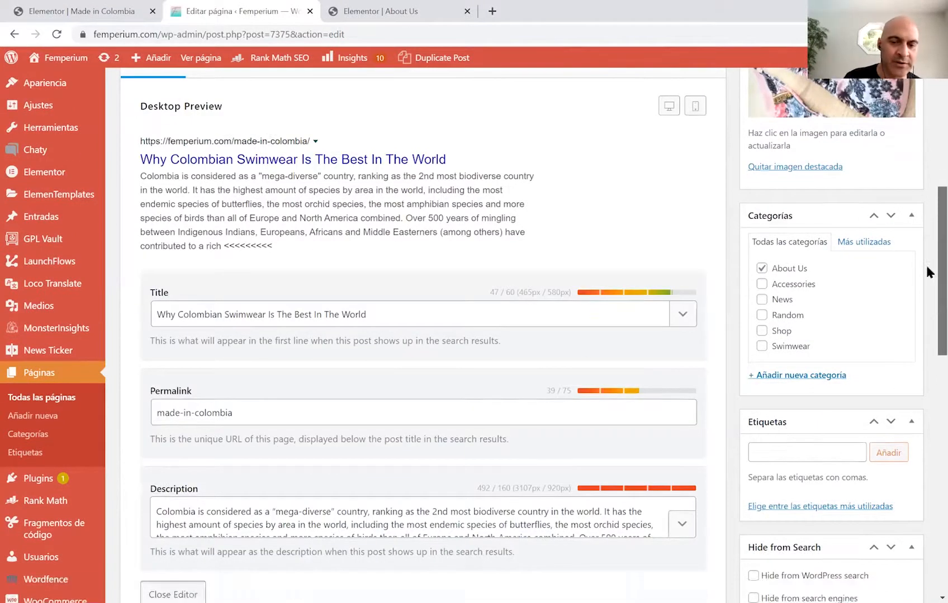
Replace the SEO description with the pasted text on Colombia becoming the fashion capital.
drag(156, 261, 668, 306)
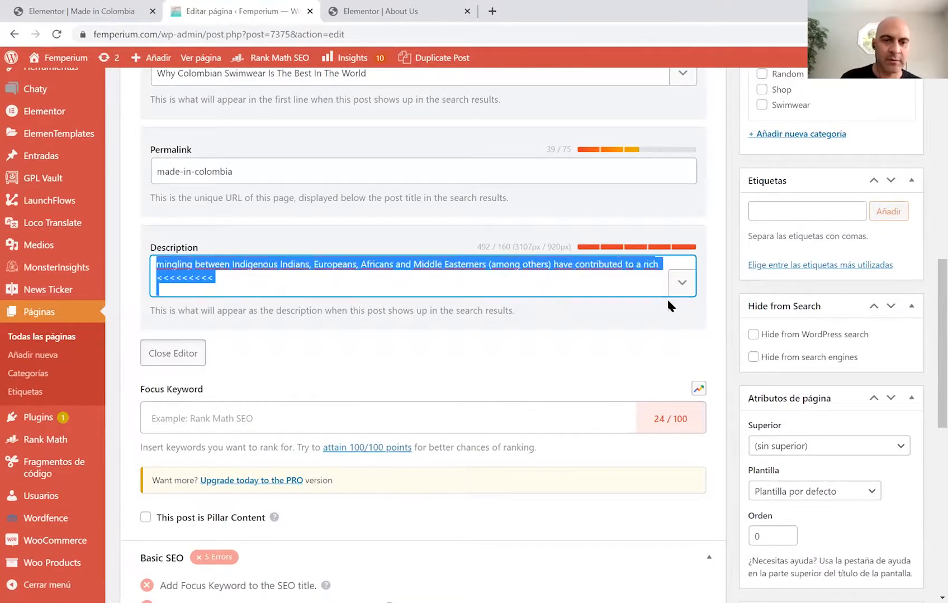
key(BackSpace)
key(ctrl+v)
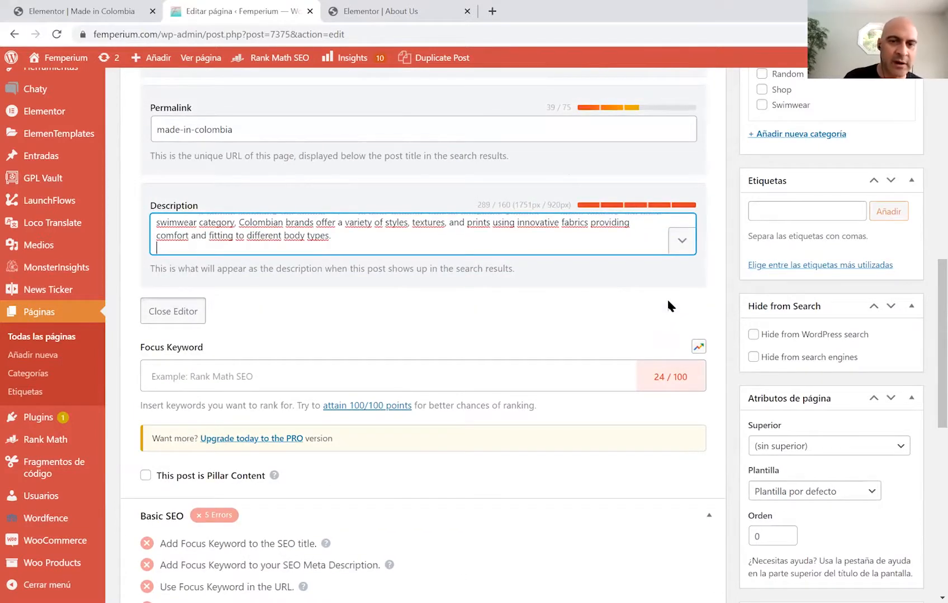
key(Up)
key(Up)
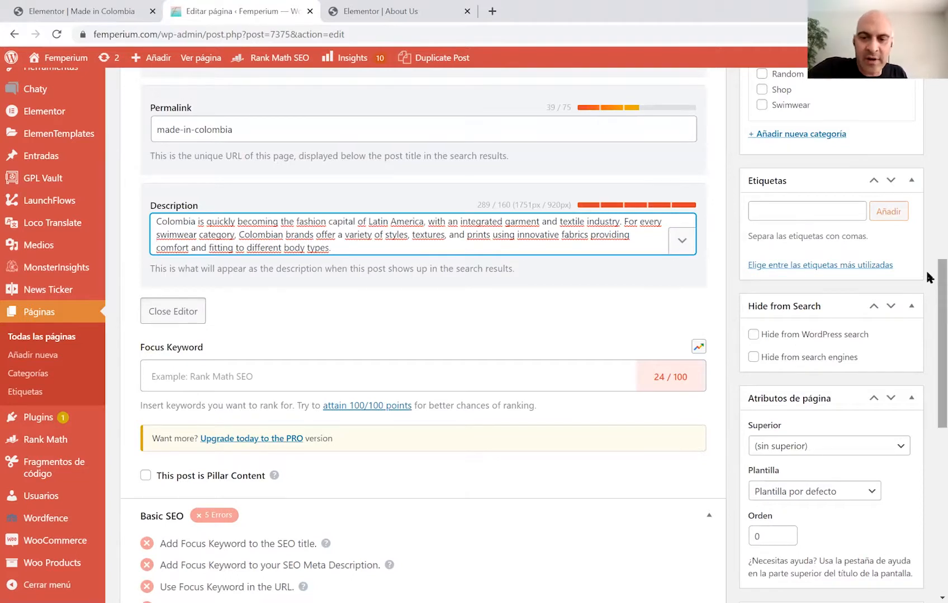
scroll(926, 197, up, 1)
scroll(892, 351, up, 10)
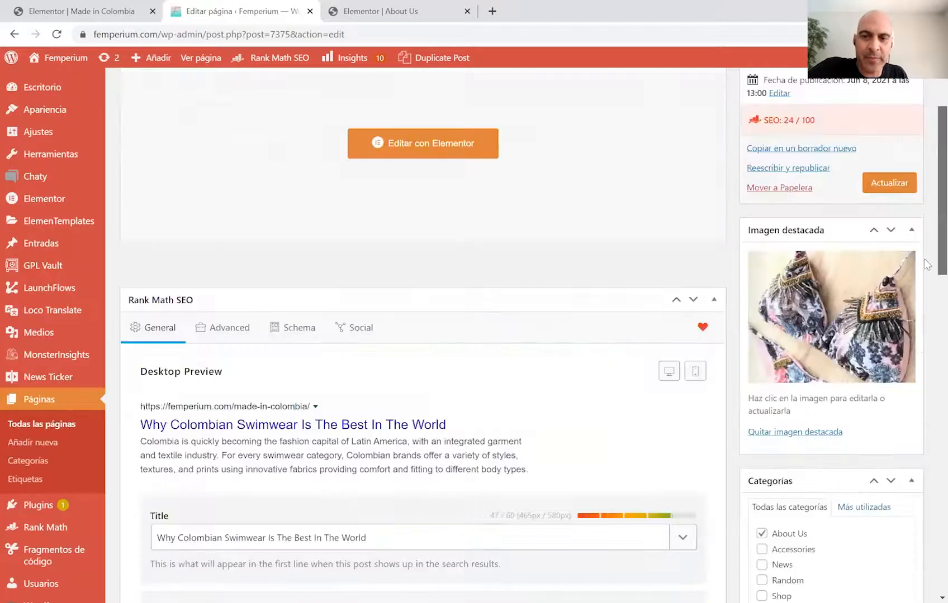
Update the Made in Colombia page to store the rewritten Rank Math SEO description.
click(891, 346)
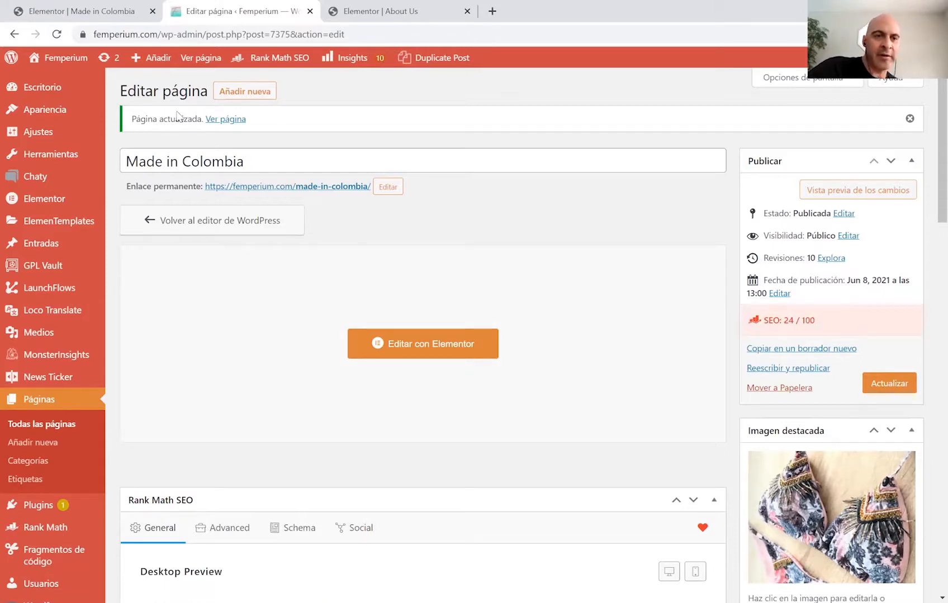
mouse_move(70, 61)
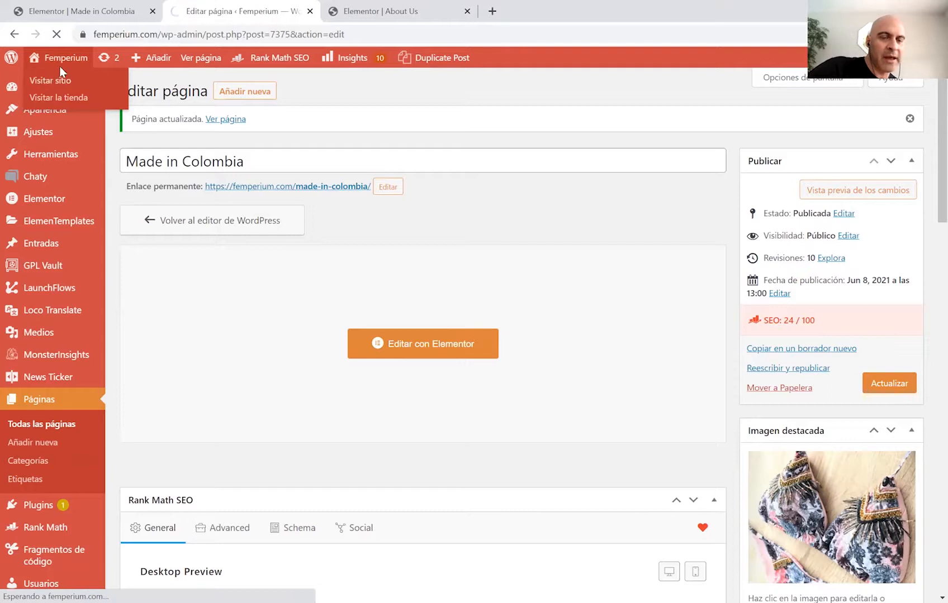
Visit the live Femperium home page and check its navigation menu.
click(65, 65)
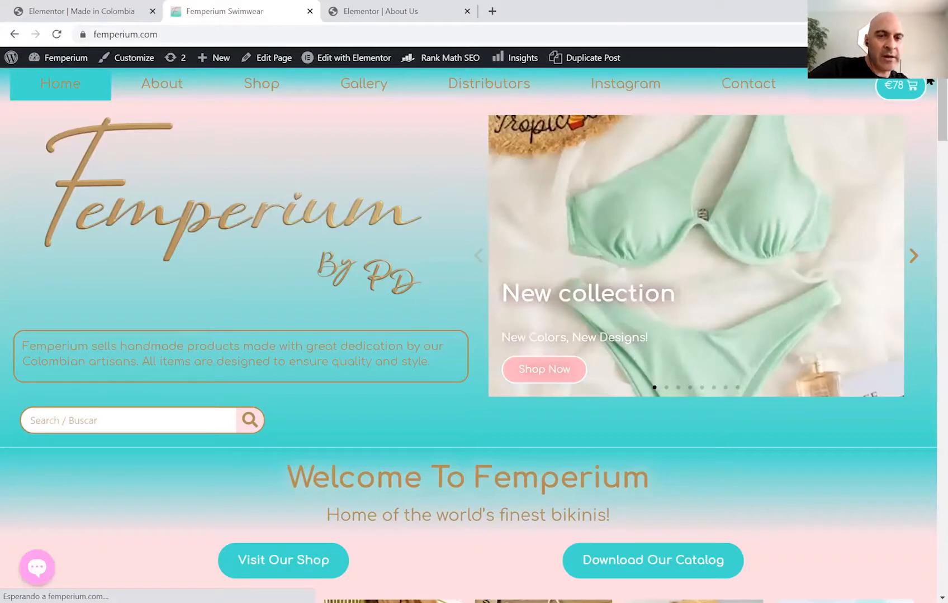
mouse_move(941, 88)
mouse_down()
mouse_move(940, 114)
mouse_move(941, 87)
mouse_up()
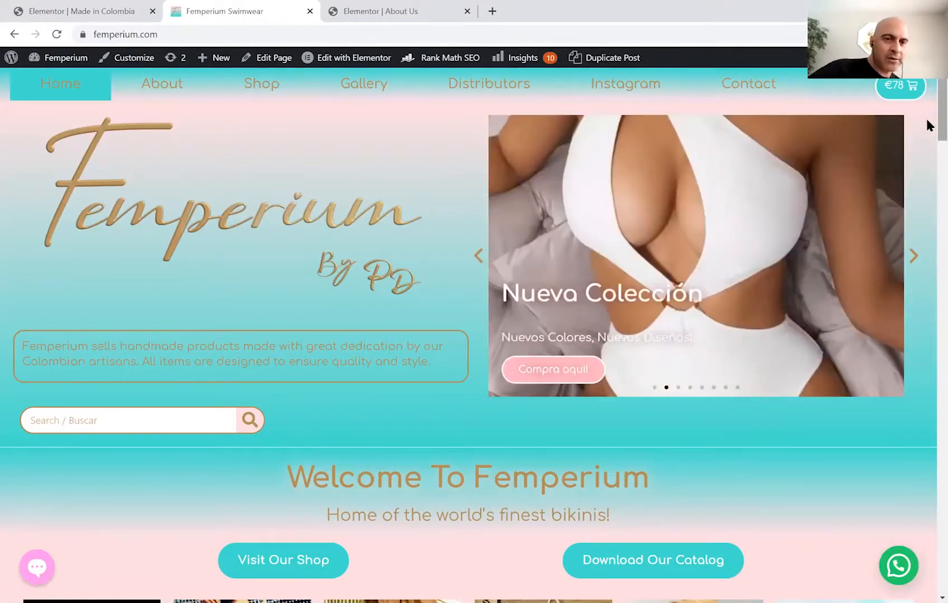
mouse_move(173, 89)
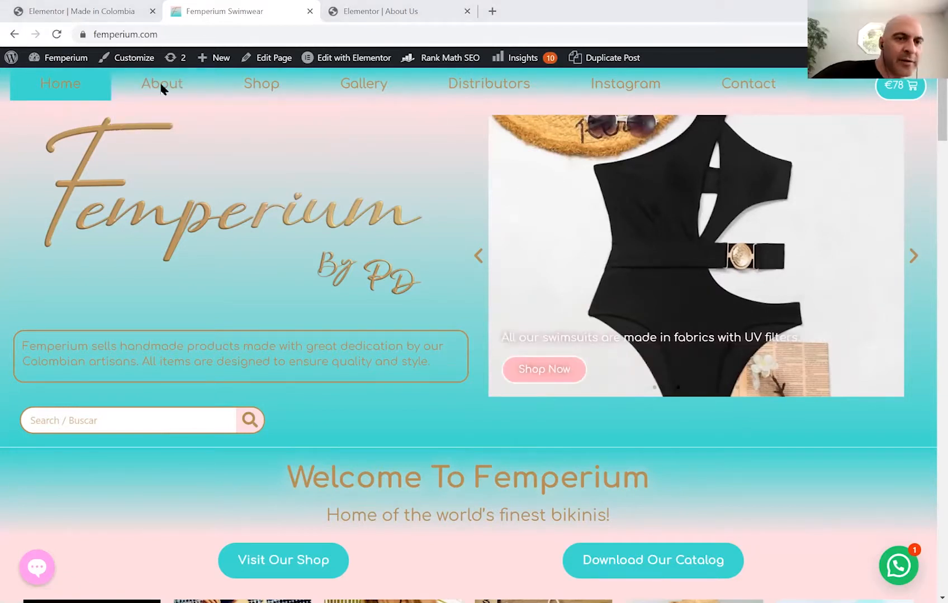
mouse_move(168, 87)
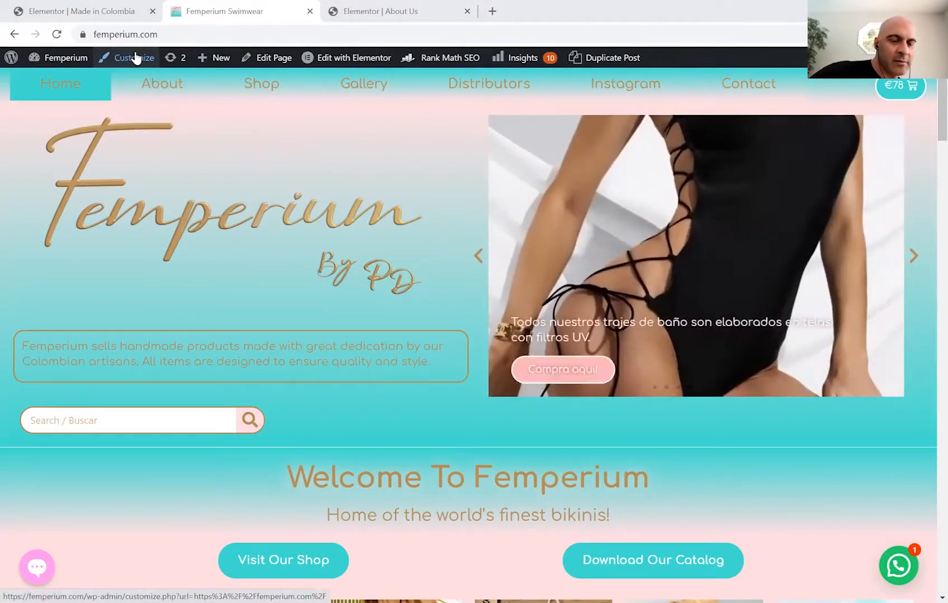
Open the site customizer, then return to the WordPress 5.7.2 About page in wp-admin.
click(135, 56)
mouse_move(144, 75)
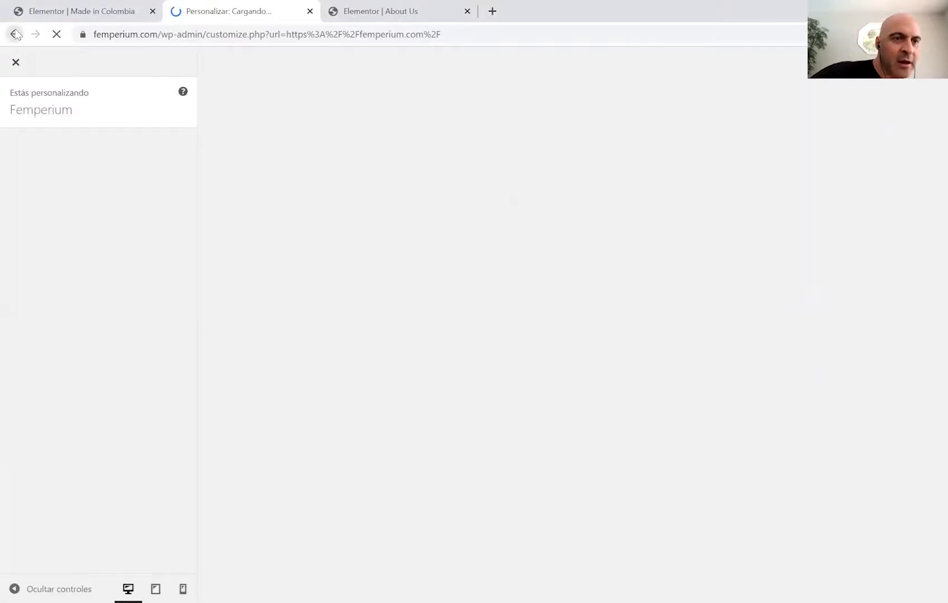
click(15, 35)
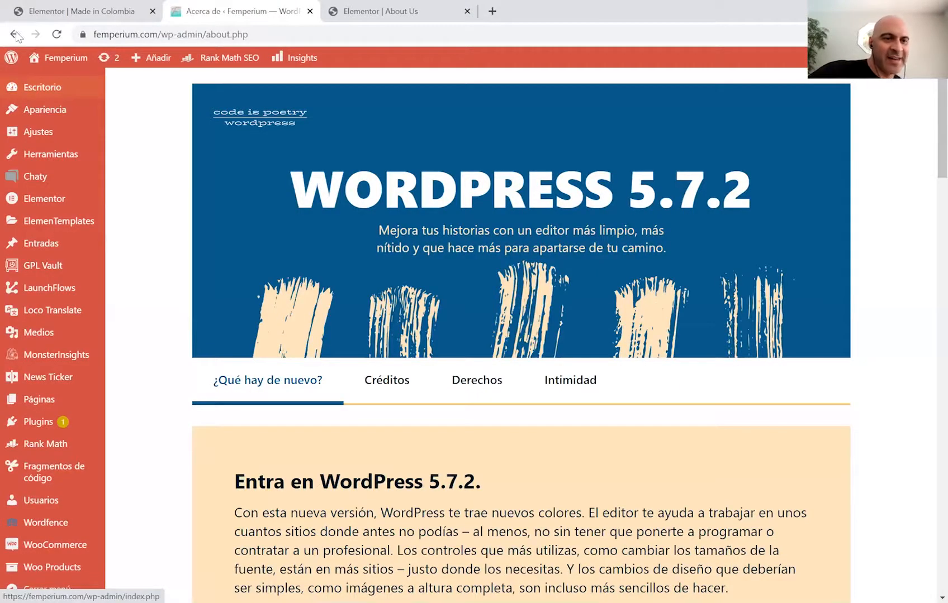
click(14, 34)
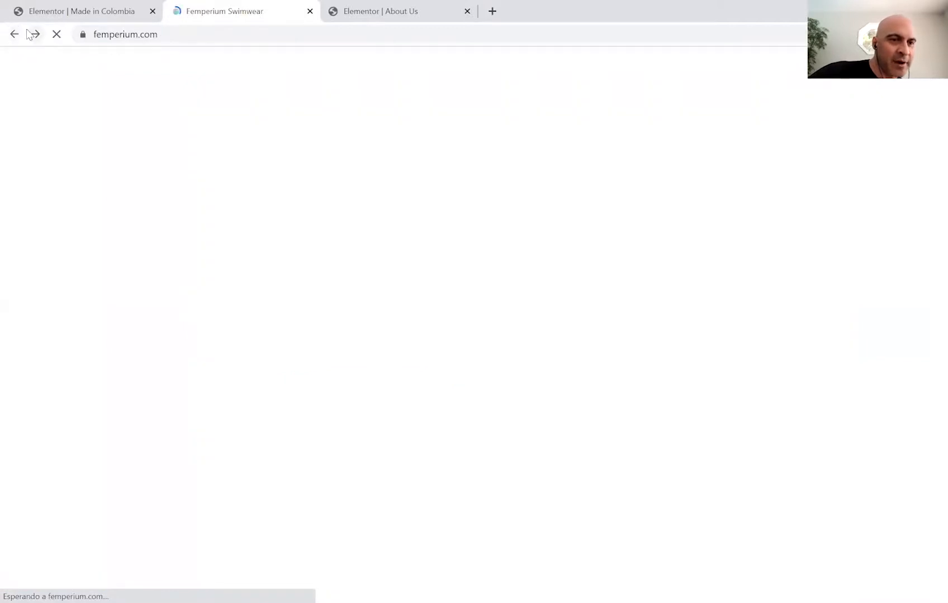
click(30, 34)
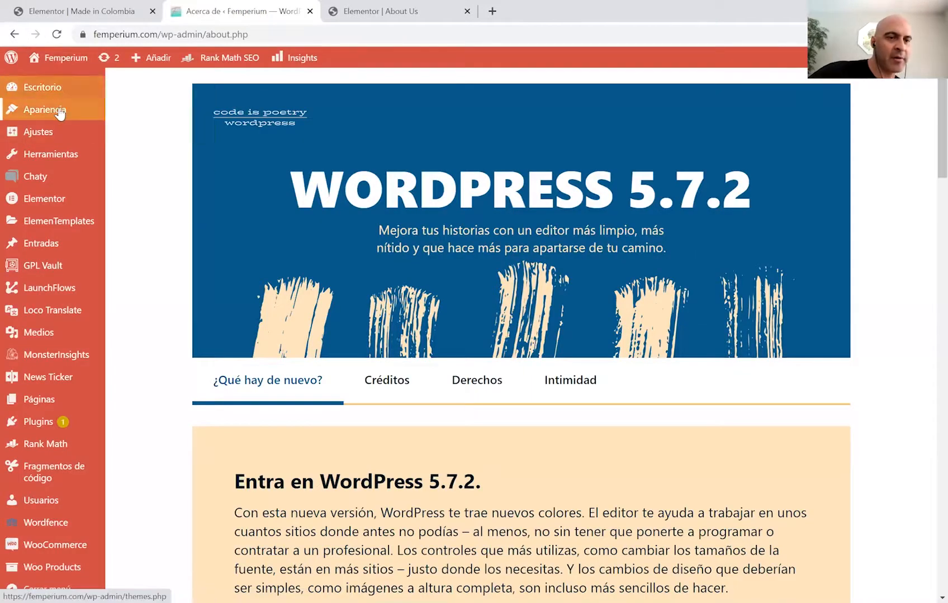
mouse_move(60, 112)
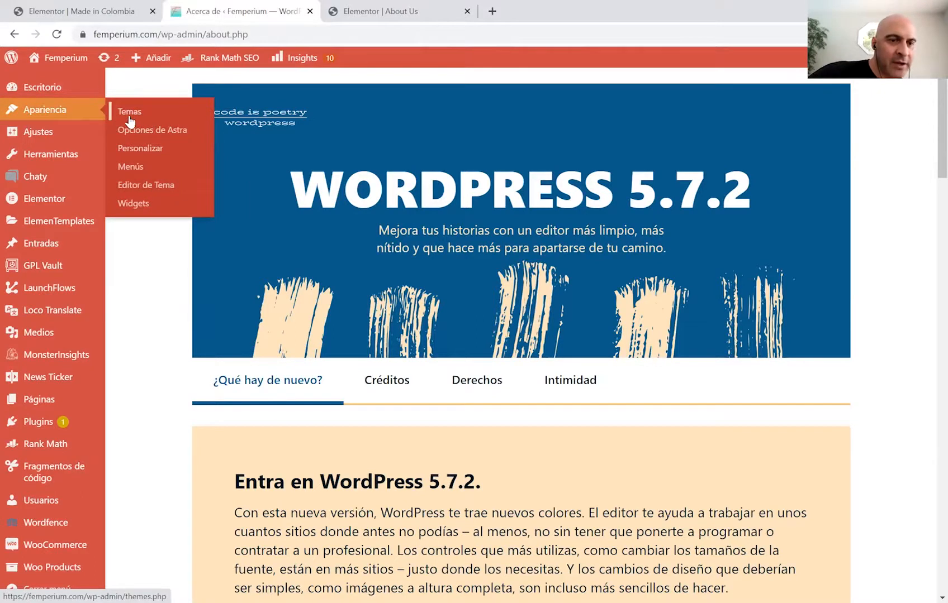
In Apariencia > Menús, add the Made in Colombia page to the main menu.
click(127, 169)
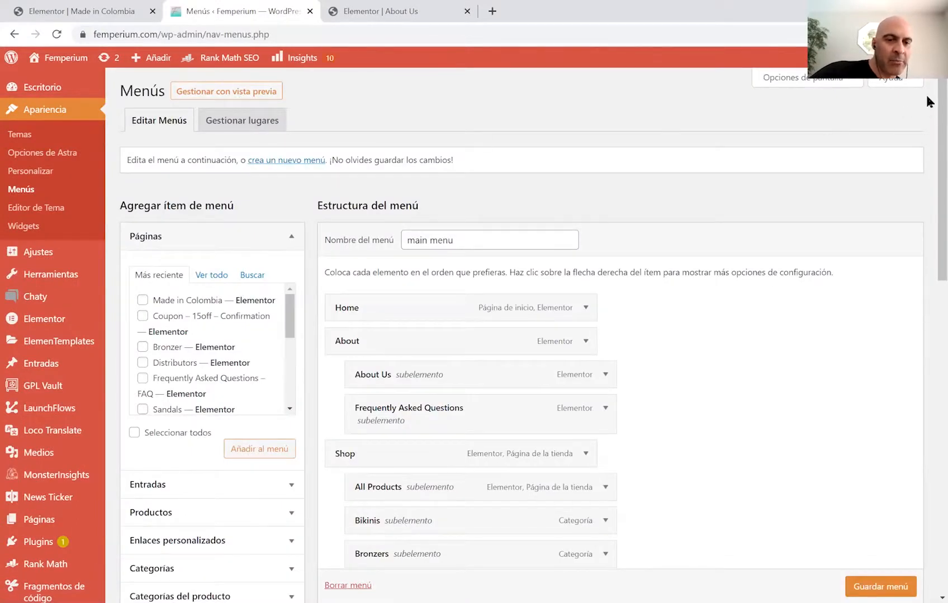
scroll(926, 128, down, 1)
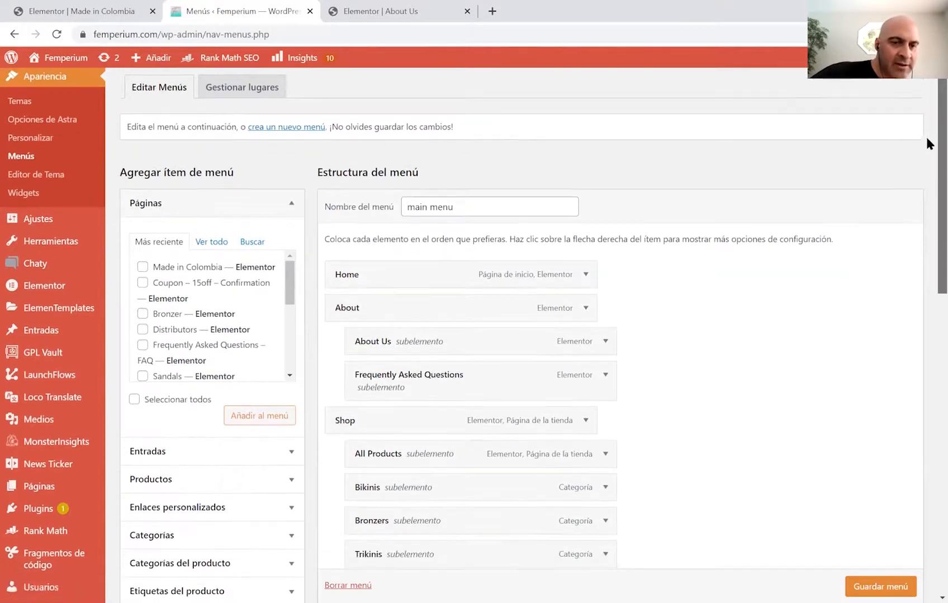
scroll(926, 144, down, 2)
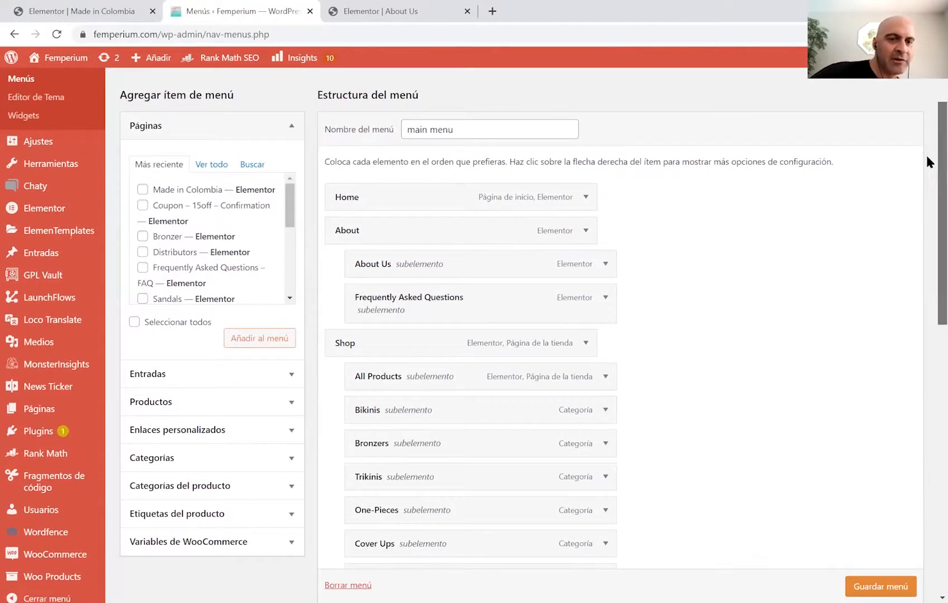
scroll(925, 162, down, 1)
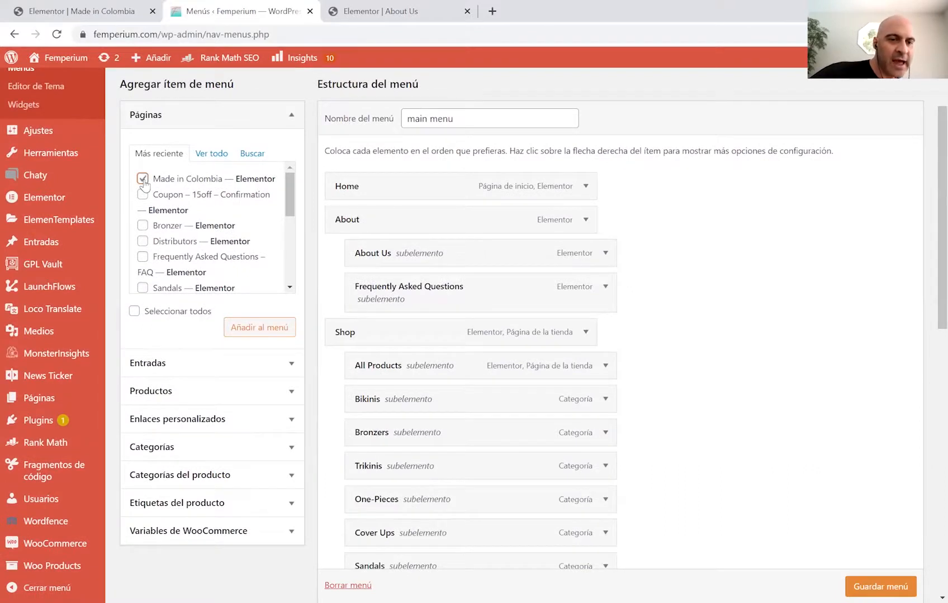
click(268, 329)
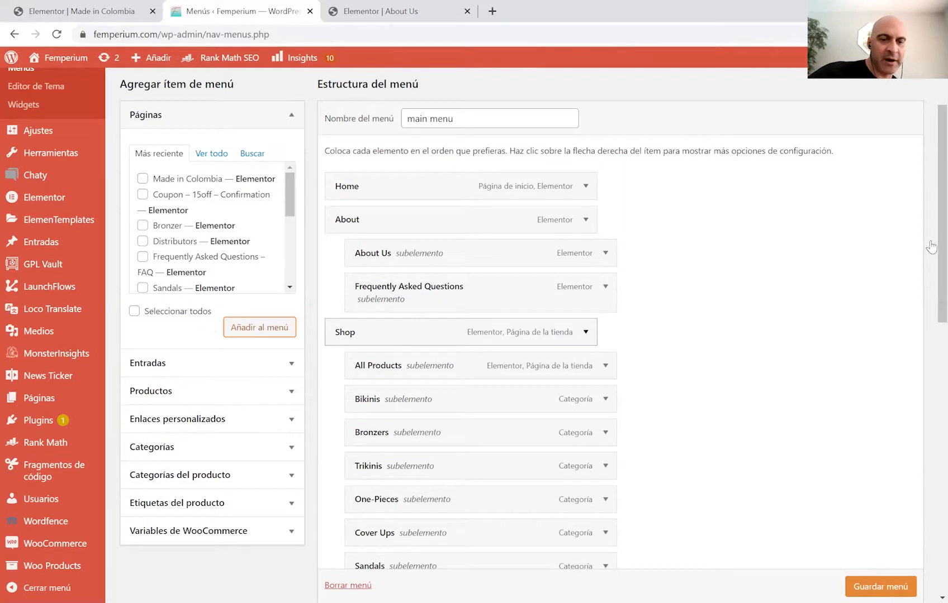
Nest Made in Colombia under About after Frequently Asked Questions and save the menu.
scroll(925, 202, down, 7)
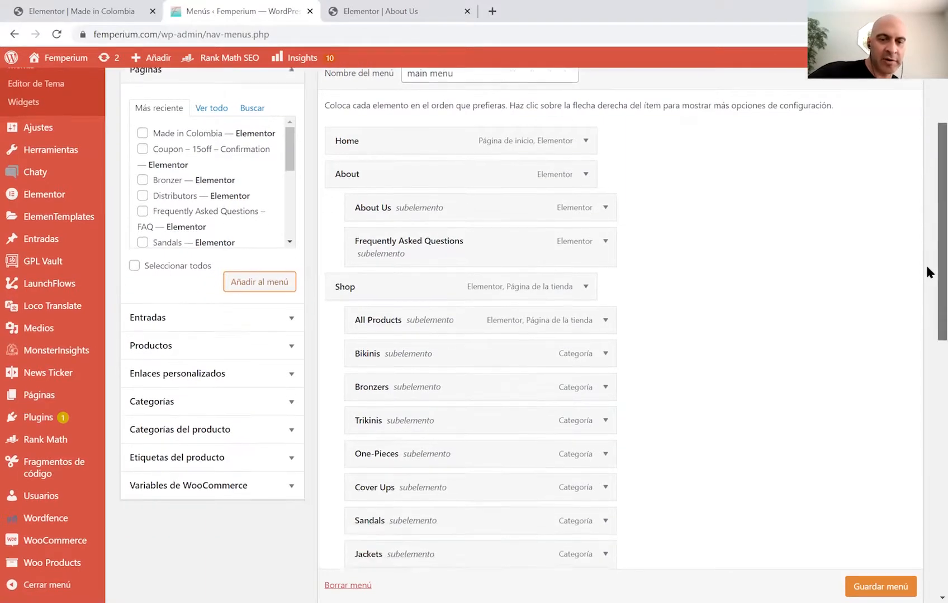
scroll(927, 407, down, 5)
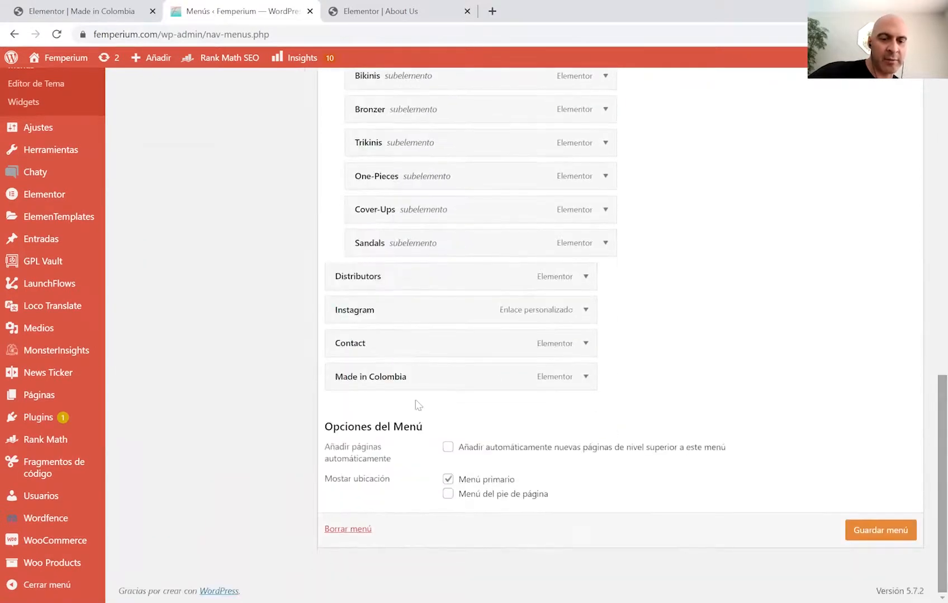
drag(413, 372, 411, 422)
mouse_move(468, 421)
mouse_down()
mouse_move(484, 414)
mouse_move(474, 417)
mouse_up()
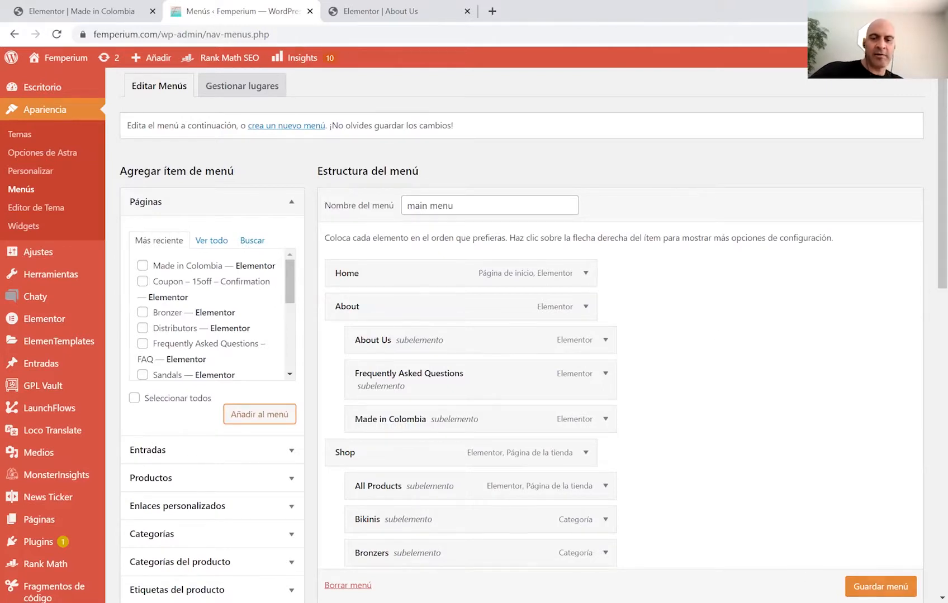
click(880, 586)
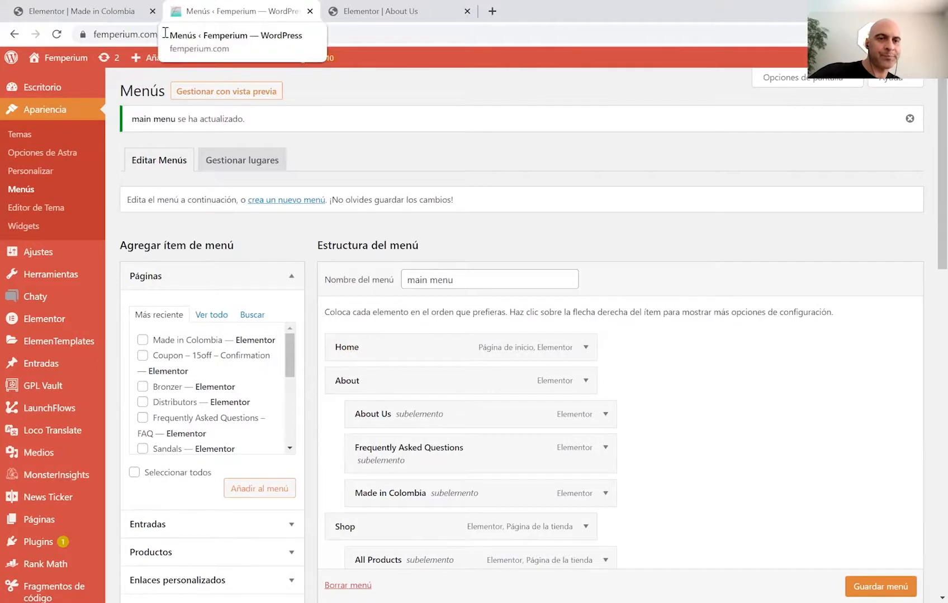
Visit the live site, open Made in Colombia from the About submenu, and scroll through it.
mouse_move(61, 64)
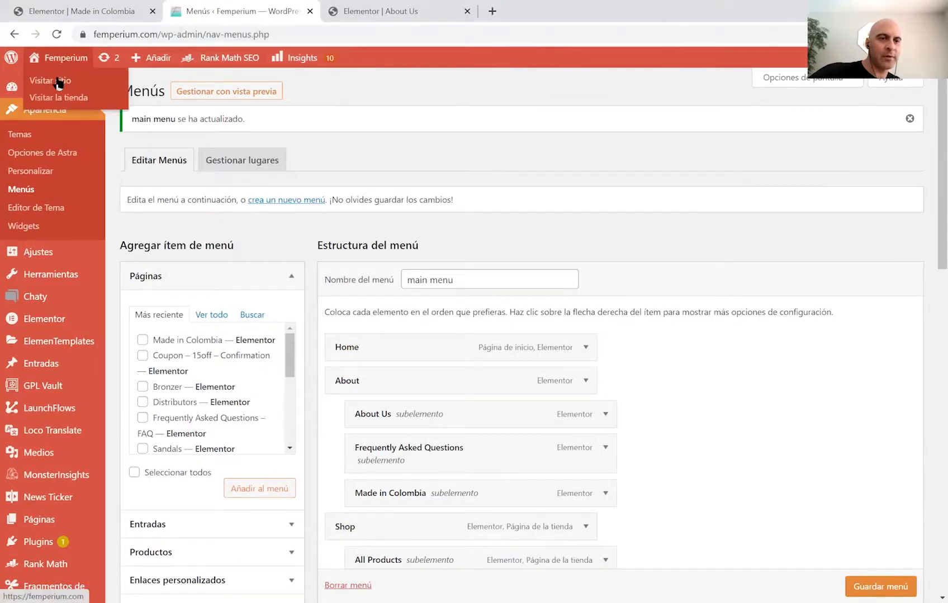
click(58, 82)
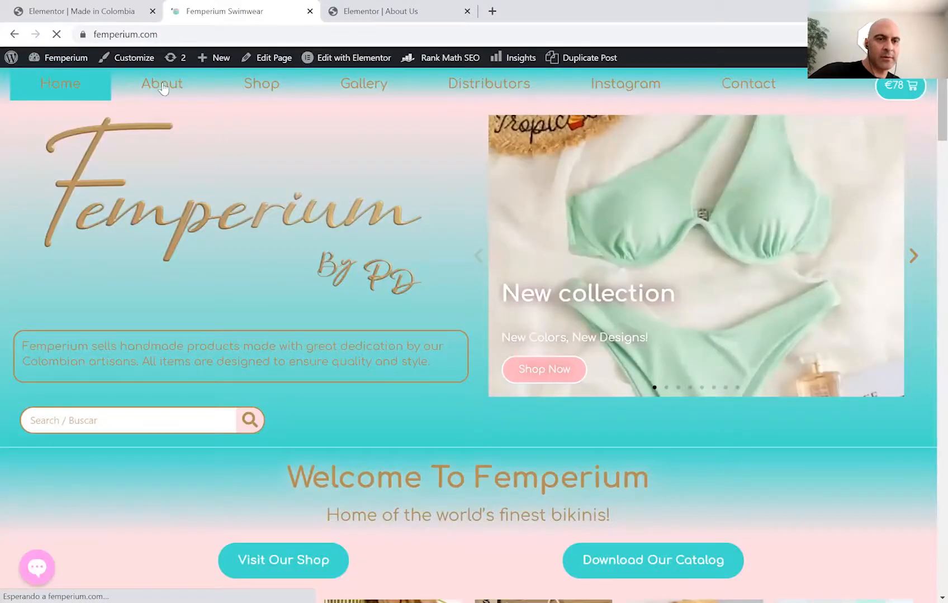
mouse_move(162, 90)
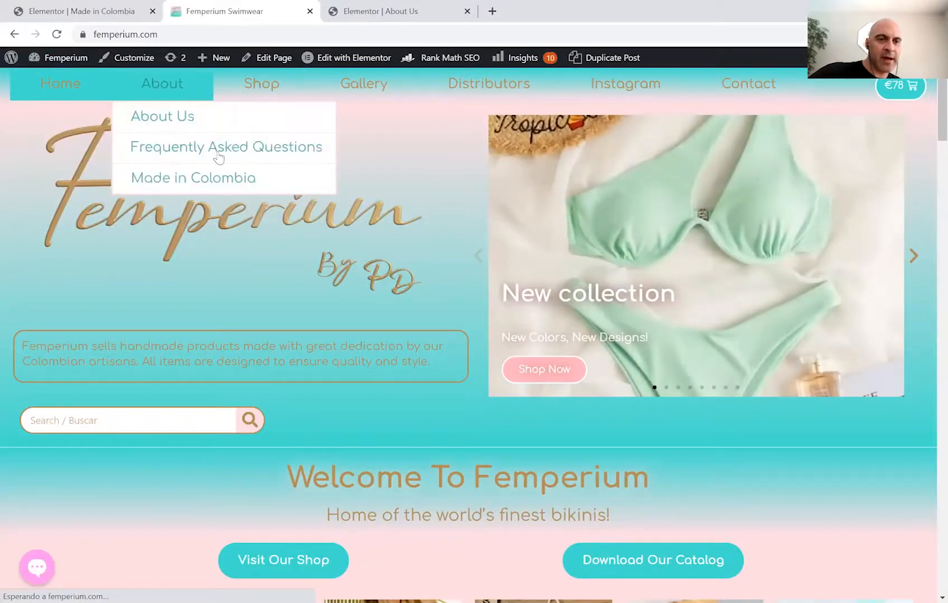
click(279, 186)
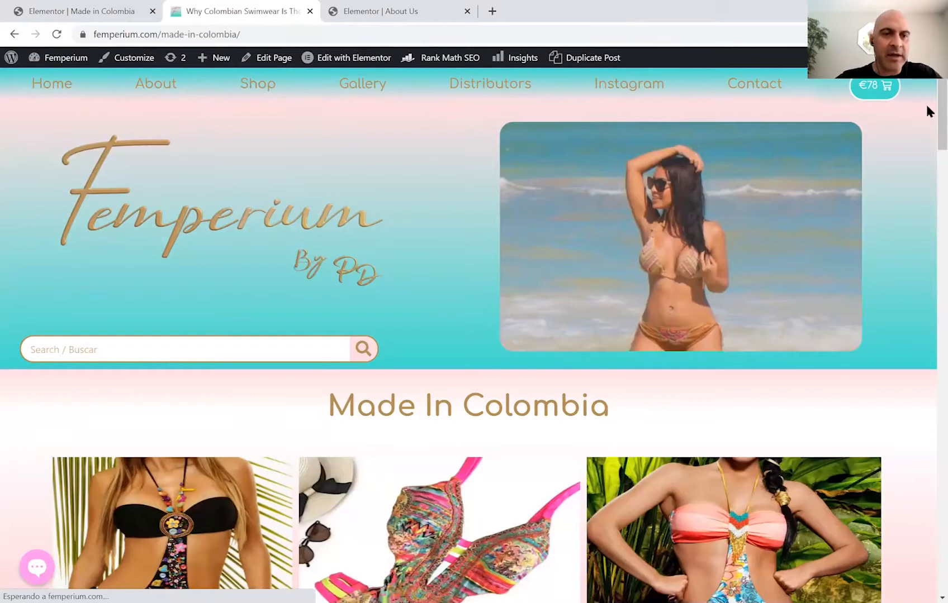
scroll(925, 161, down, 6)
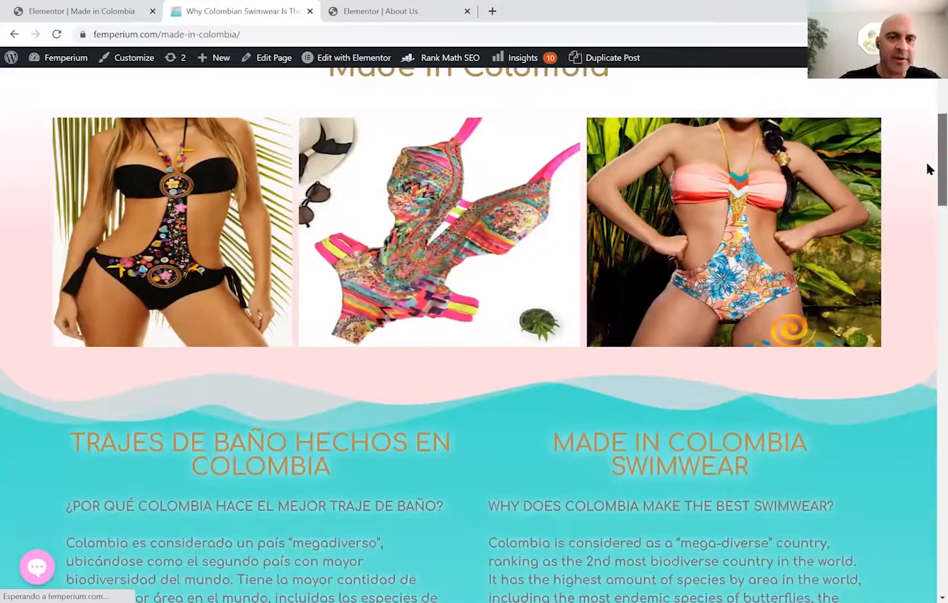
scroll(925, 120, up, 3)
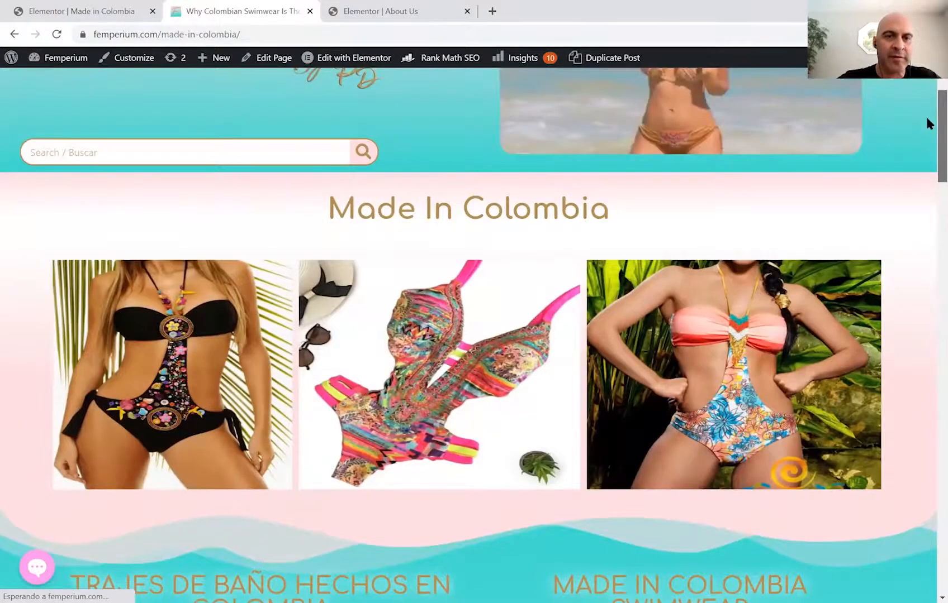
scroll(925, 120, up, 3)
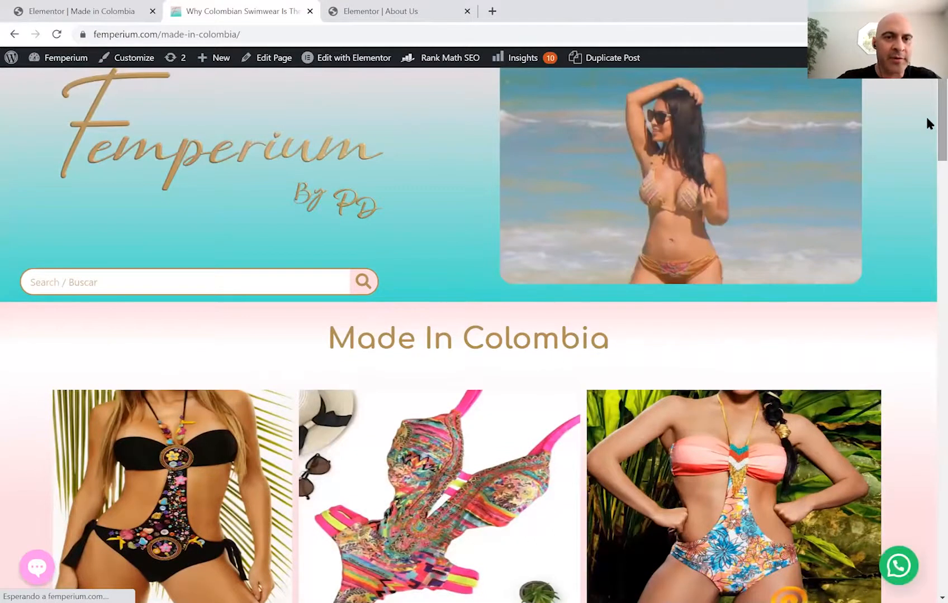